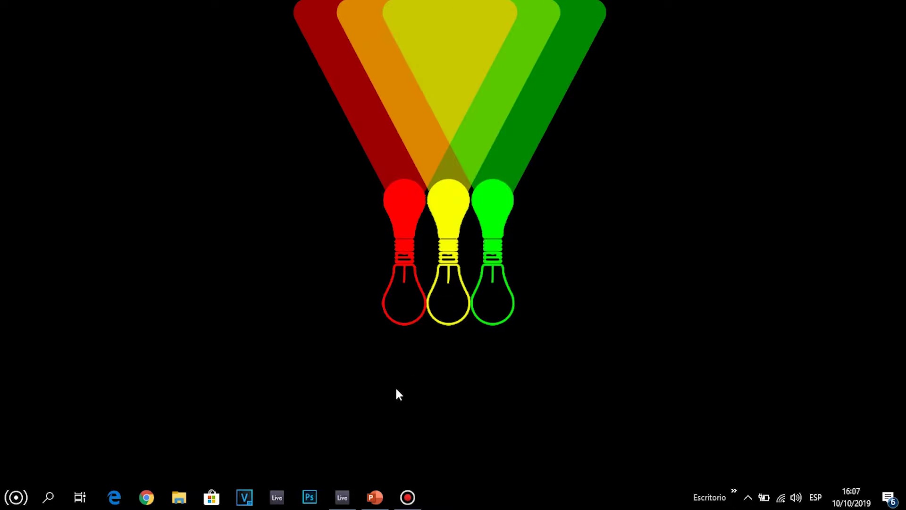
- Restore the PowerPoint window showing the four-step PASO/TEXTO slide with contact icons
left_click(375, 497)
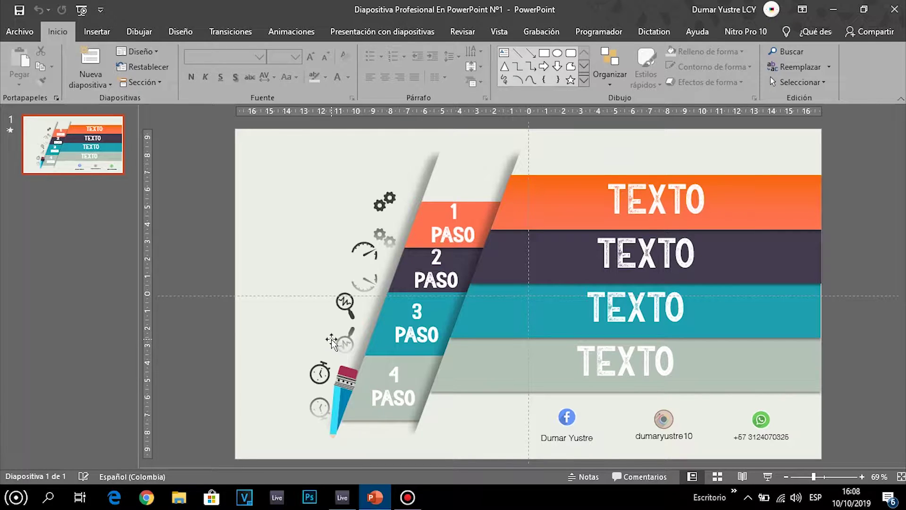
left_click(769, 478)
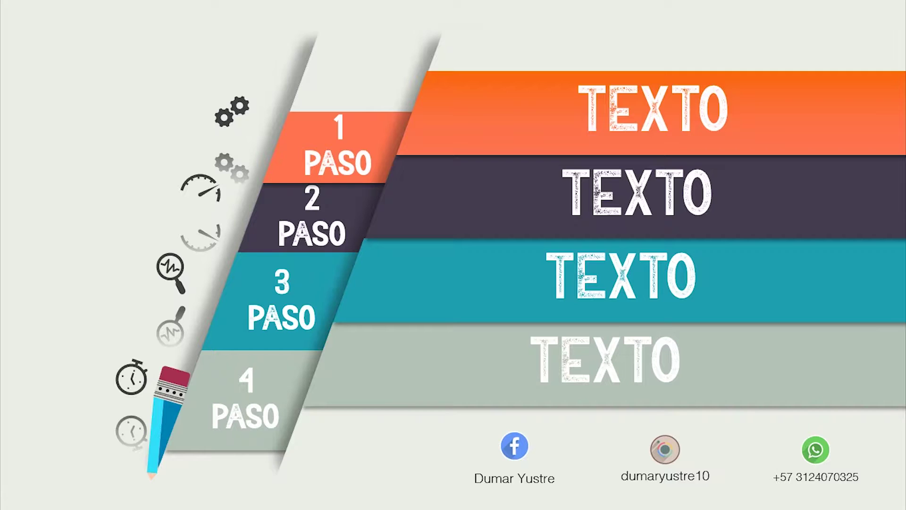
key("Escape")
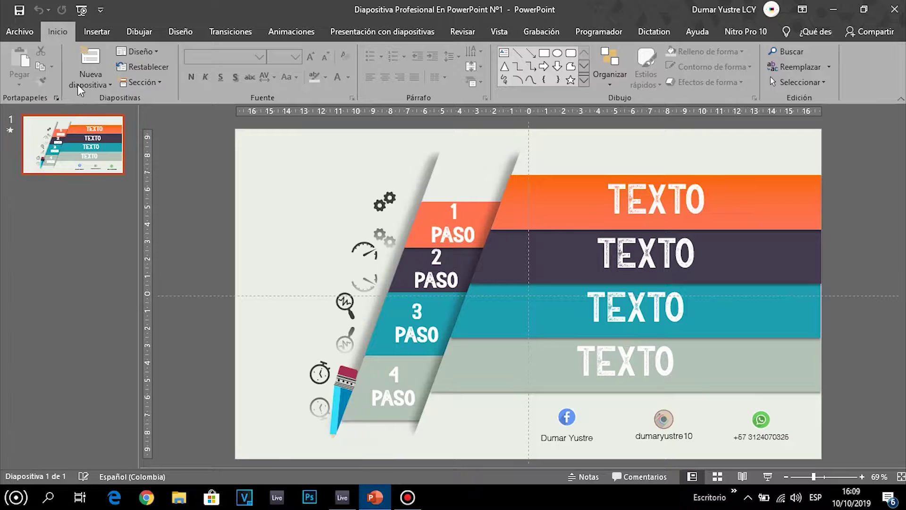
- Add a new slide 2 and delete its title and content placeholders
left_click(92, 59)
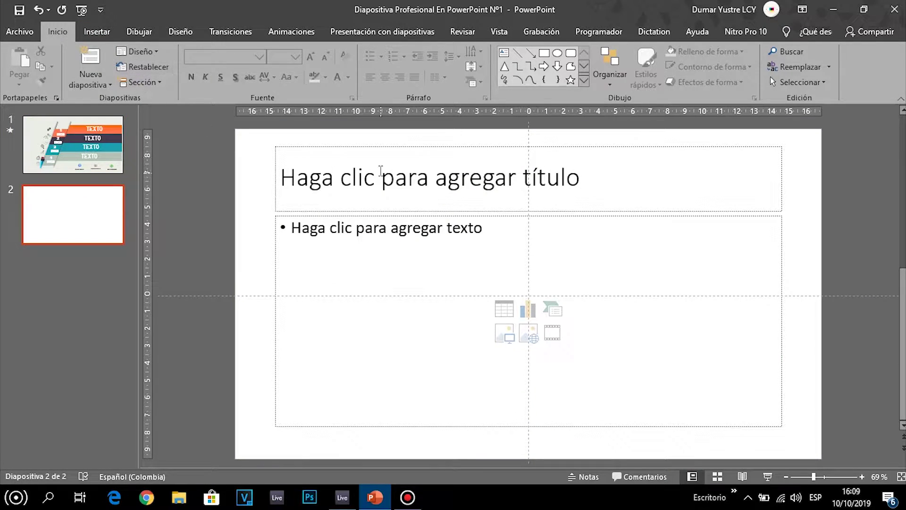
left_click(578, 147)
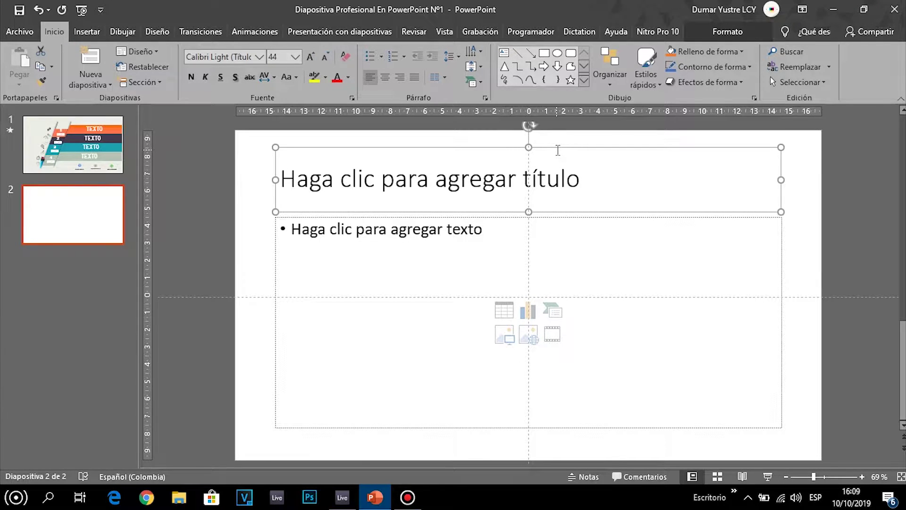
key("Delete")
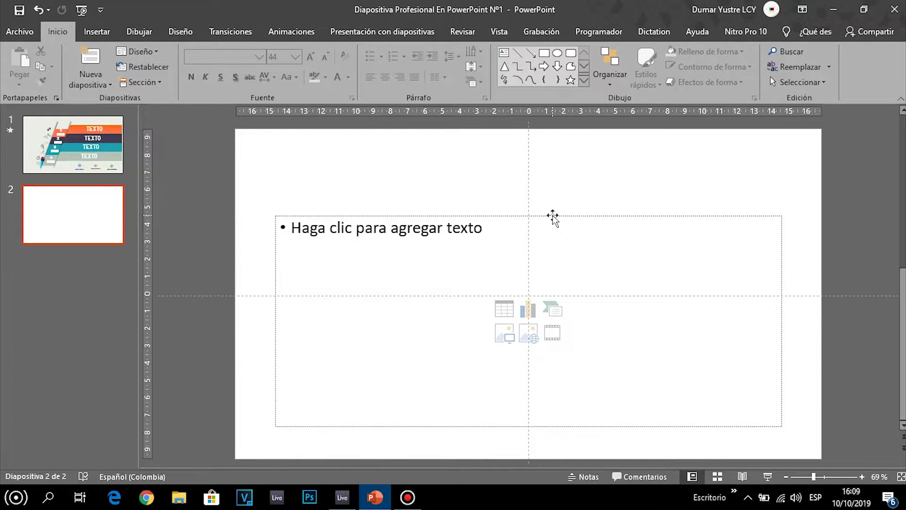
left_click(552, 216)
key("Delete")
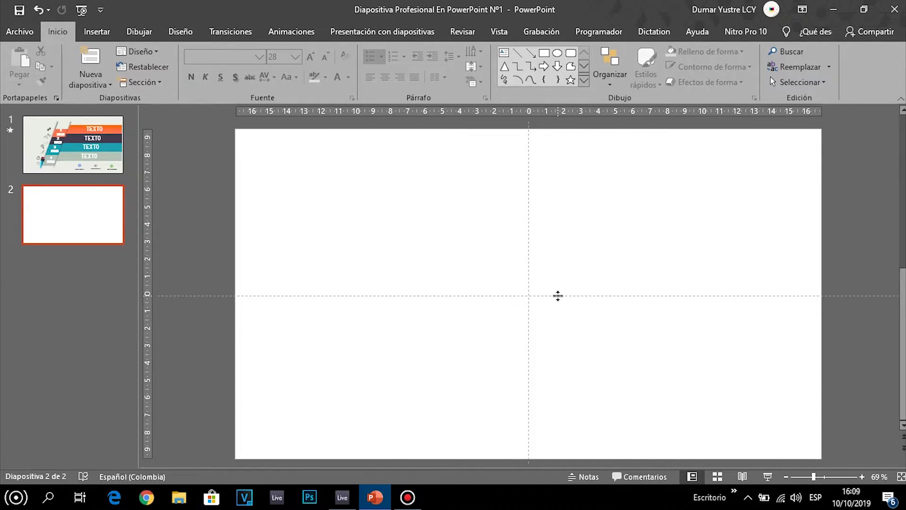
- Toggle the Guías option off and back on so the centre guides show on slide 2
left_click(500, 33)
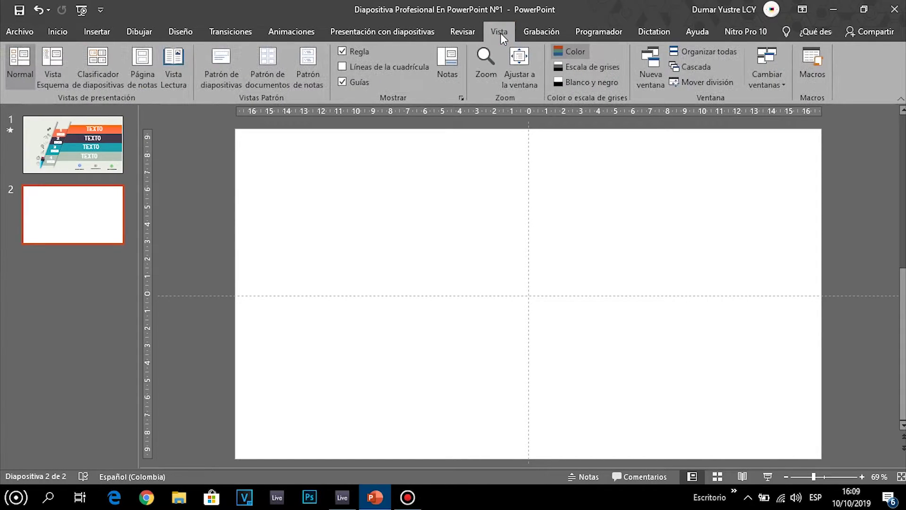
left_click(343, 83)
left_click(343, 82)
- Draw a tall blue parallelogram on the left half of slide 2
left_click(94, 34)
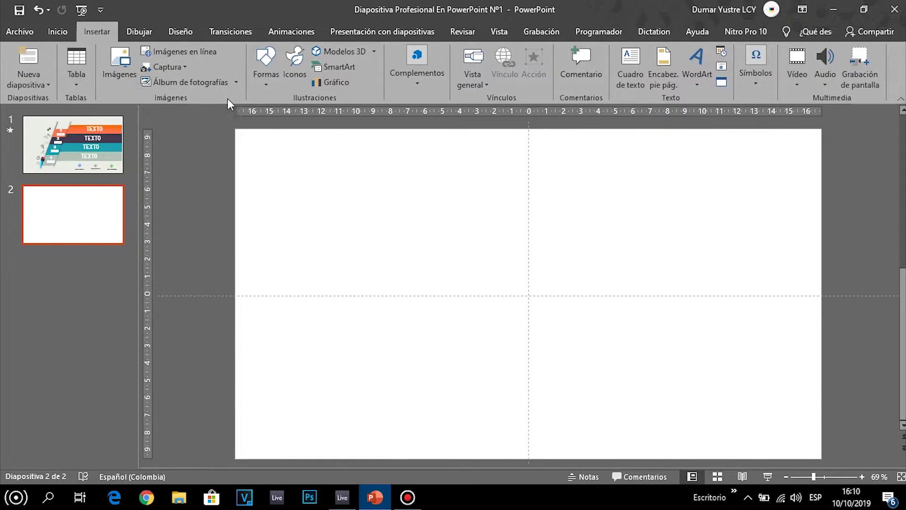
left_click(267, 87)
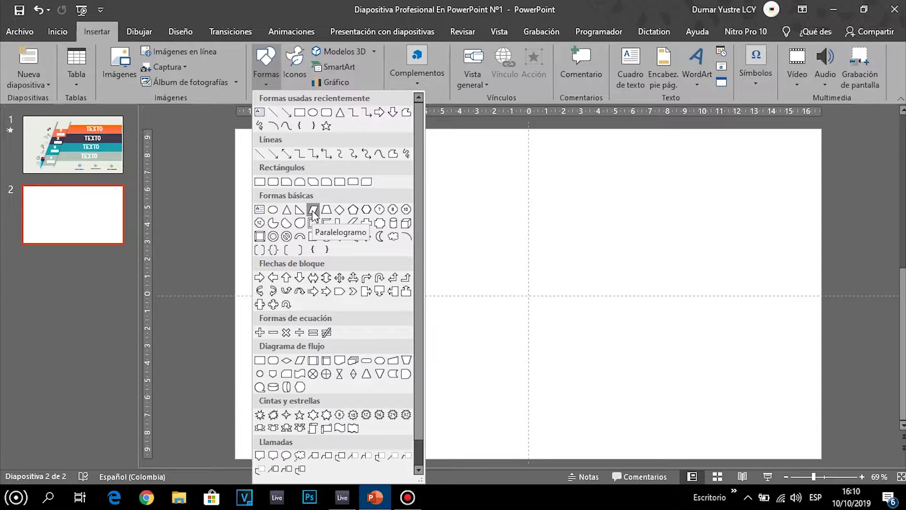
left_click(313, 215)
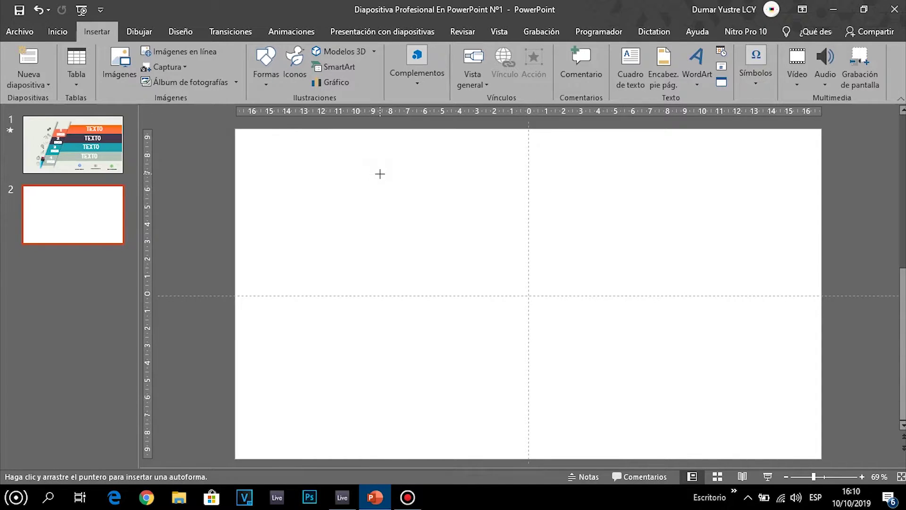
left_click_drag(380, 173, 470, 431)
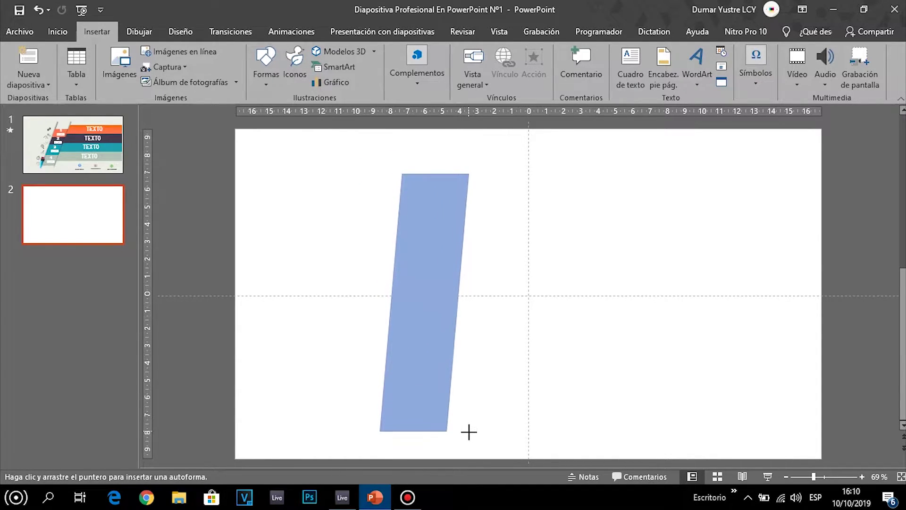
left_click_drag(470, 432, 470, 432)
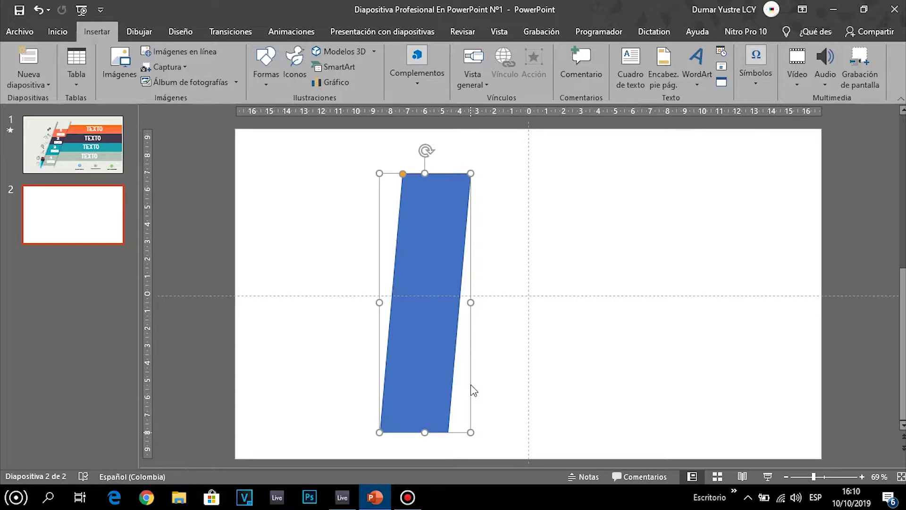
- Steepen the parallelogram's slant, rotate it clockwise into a diagonal band, and shift it slightly left
left_click(402, 175)
left_click_drag(405, 178, 426, 180)
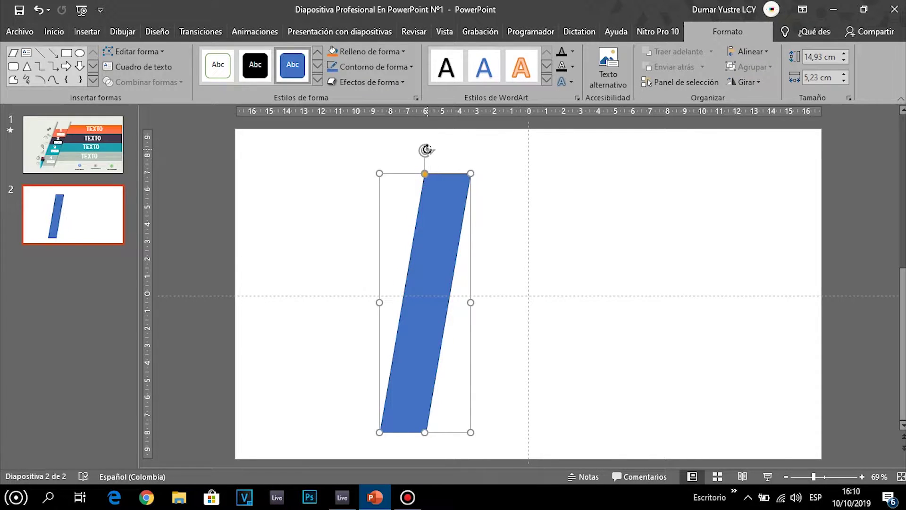
left_click_drag(424, 148, 461, 154)
left_click_drag(453, 223, 435, 243)
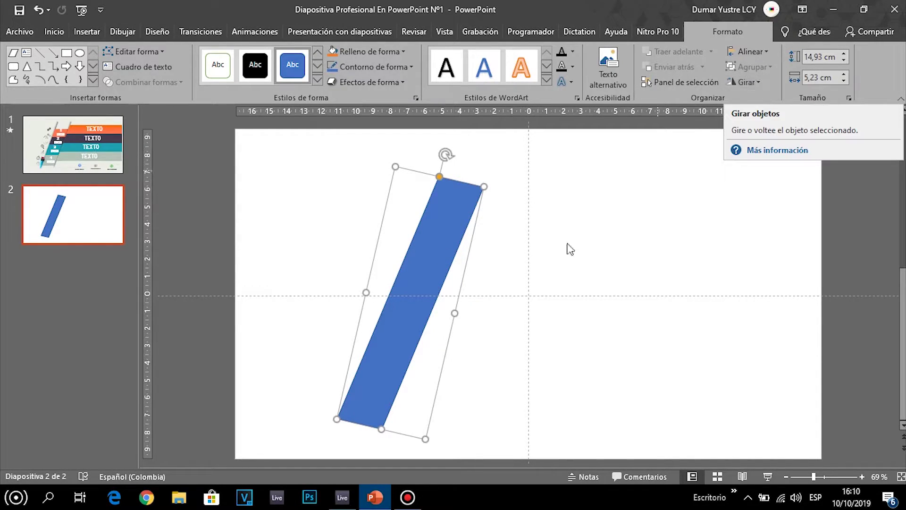
- Centre the band horizontally and vertically on the slide, then nudge it left four times
left_click(761, 56)
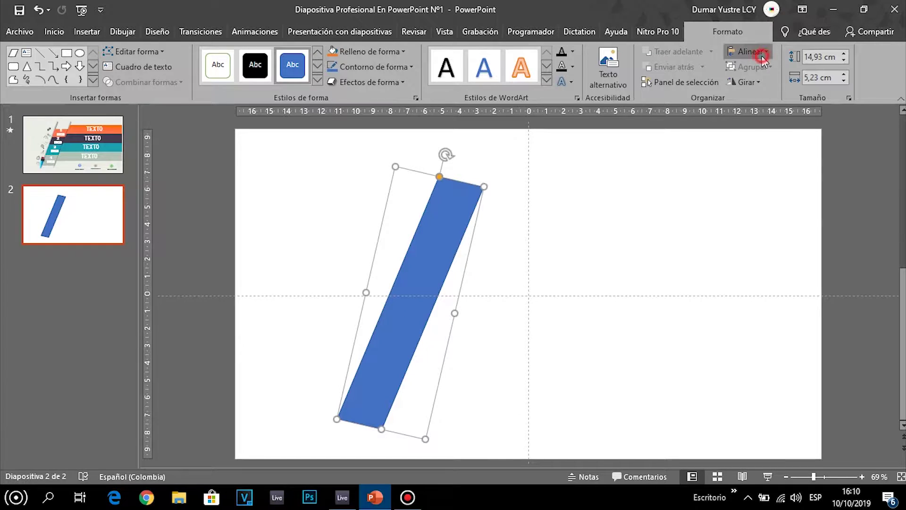
left_click(778, 87)
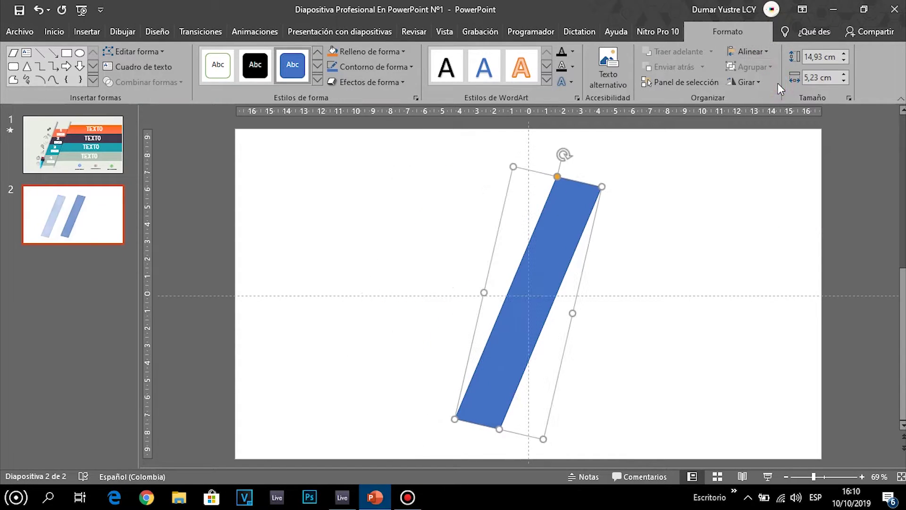
left_click(761, 52)
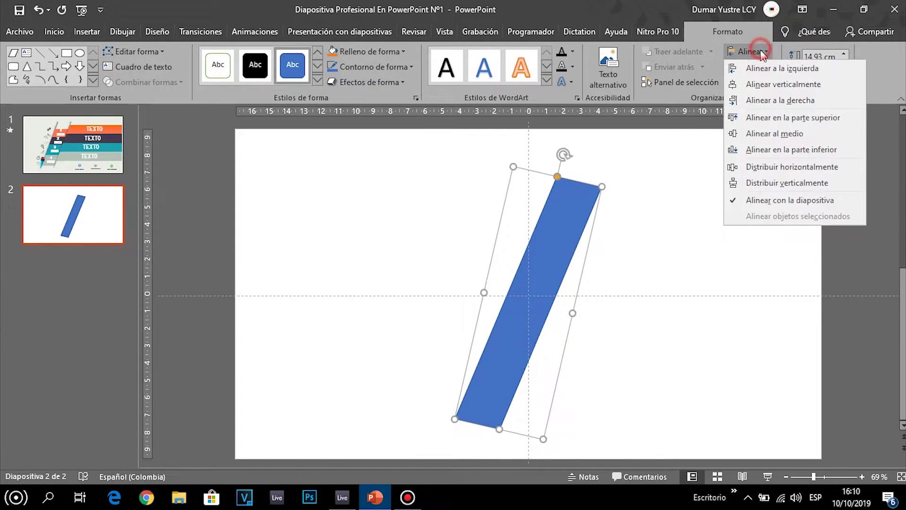
left_click(796, 136)
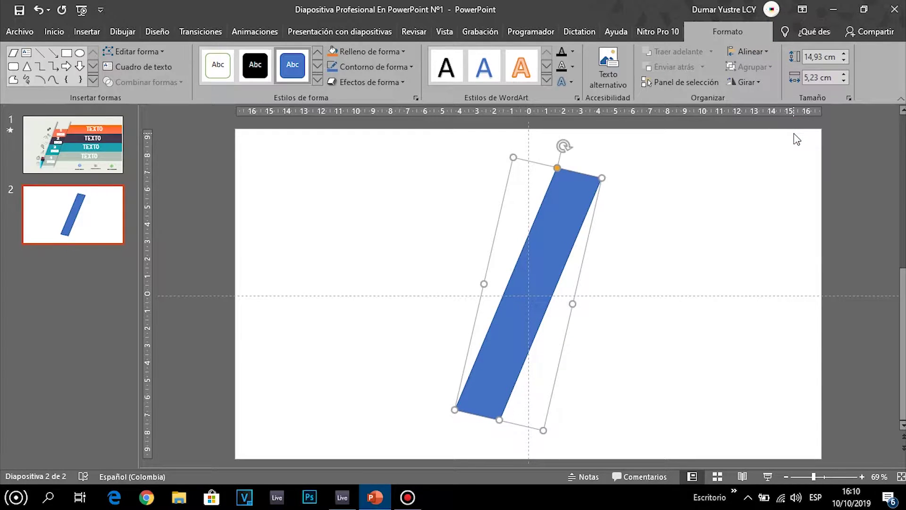
key("Left")
key("Left")
key("Left")
key("Left")
key("Left")
key("Left")
key("Left")
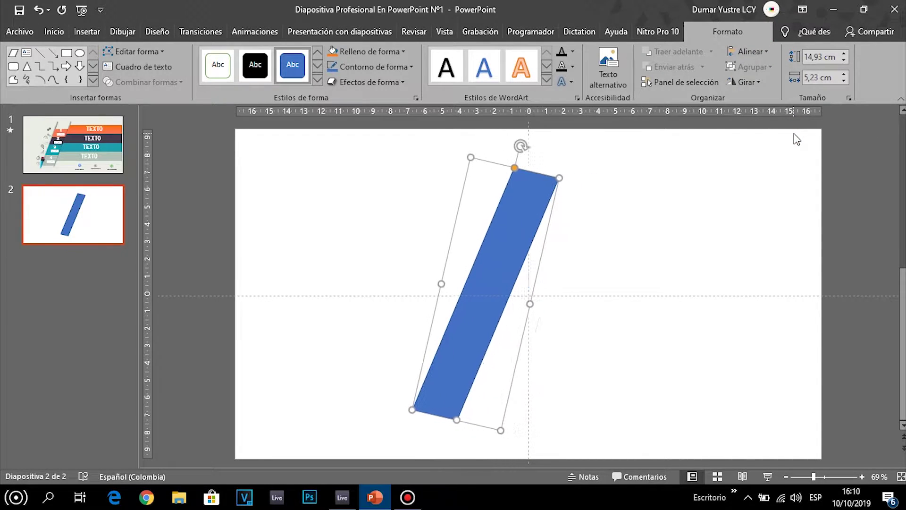
key("Left")
key("Left")
key("Left")
key("Left")
key("Left")
key("Left")
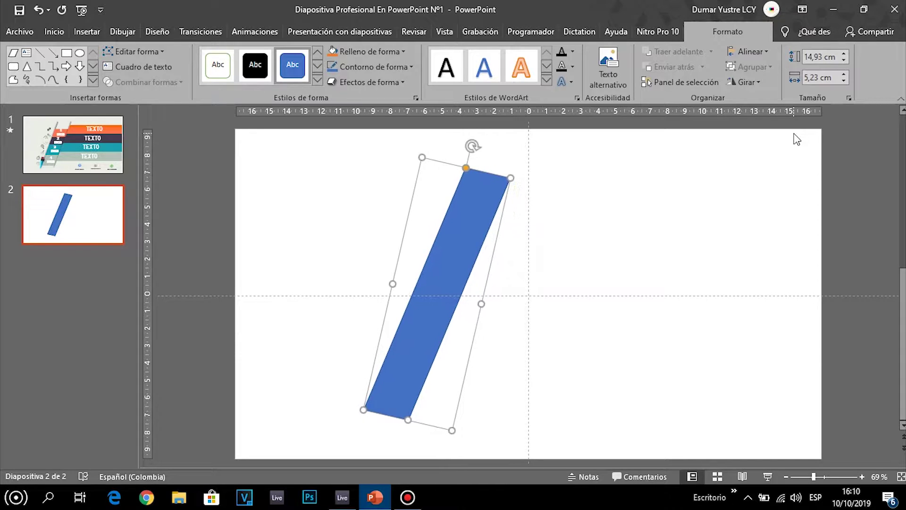
key("Left")
key("Left")
key("Left")
key("Left")
key("Left")
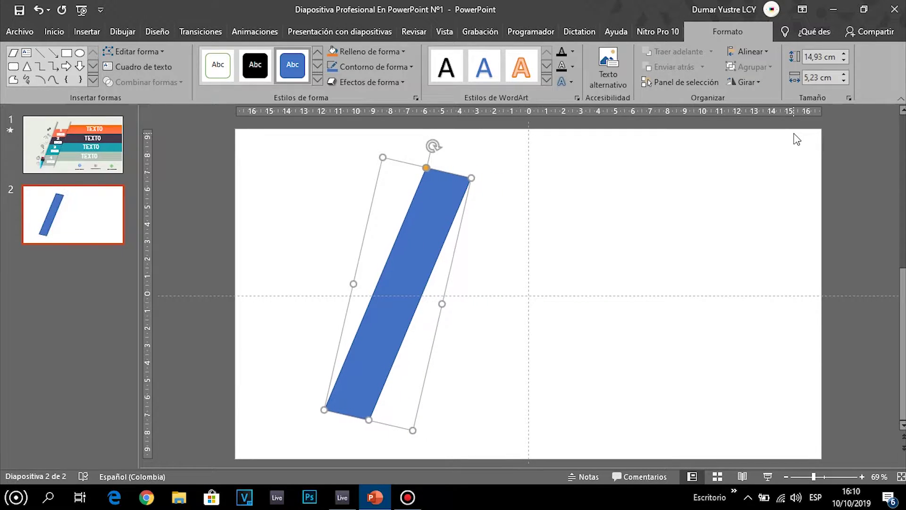
key("Left")
key("Left")
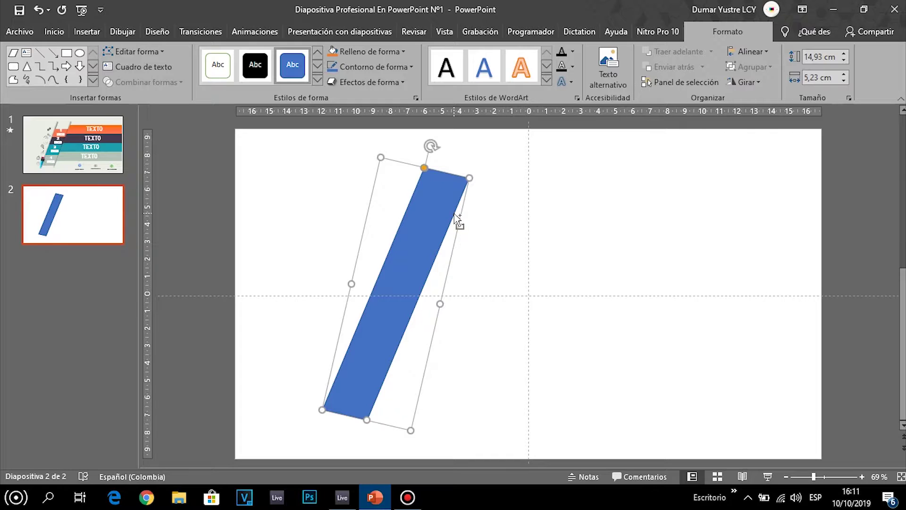
- Duplicate the band, enlarge the copy to 17,34 × 5,71 cm beside the original, then view slide 1
key("ctrl+d")
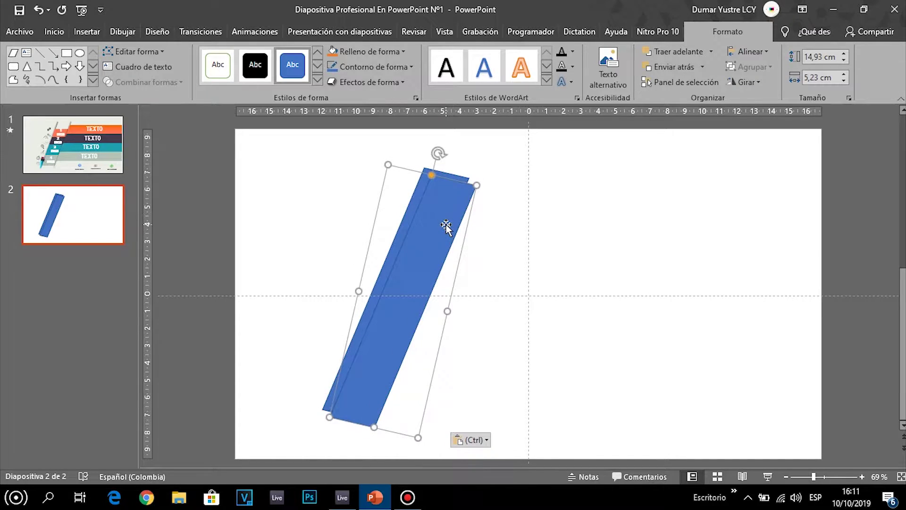
left_click_drag(374, 427, 371, 446)
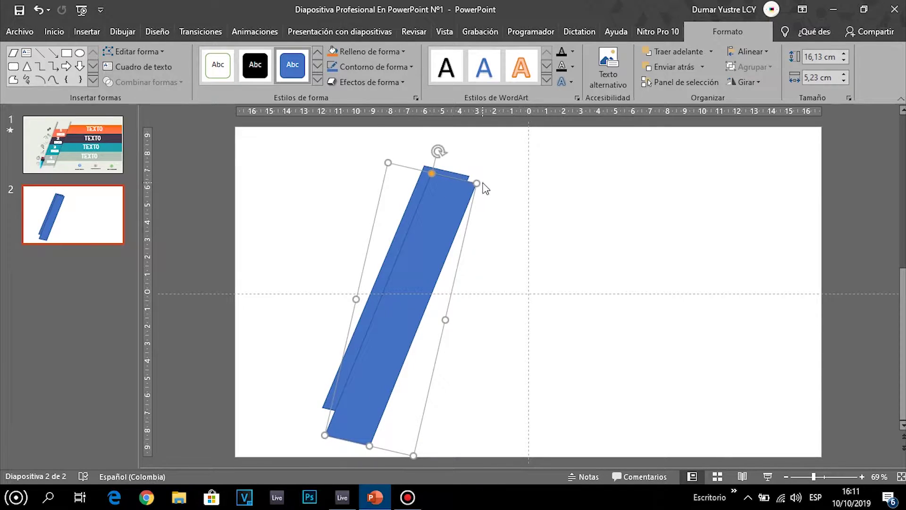
left_click_drag(478, 184, 488, 166)
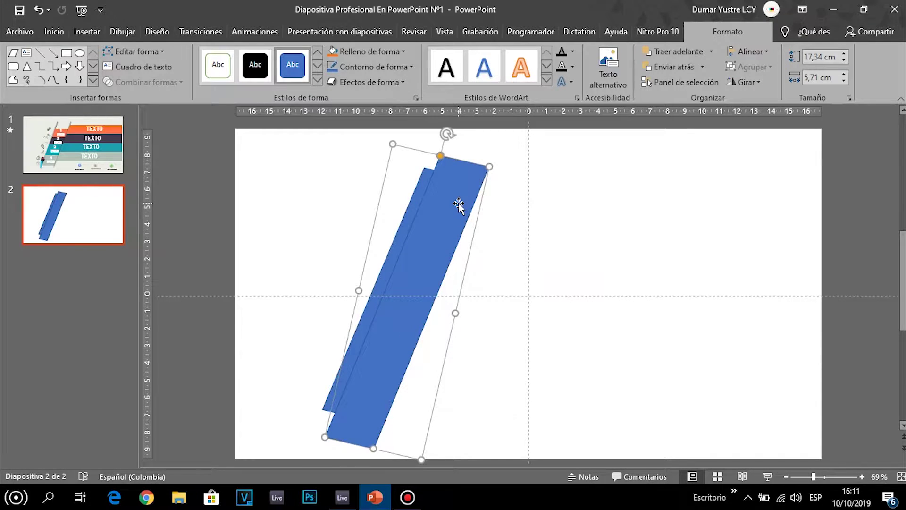
key("Right")
key("Right")
key("Right")
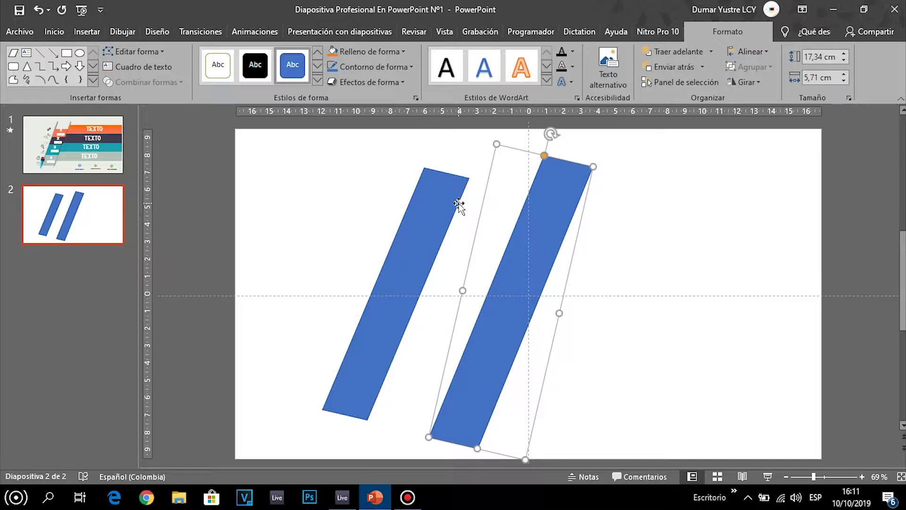
left_click(453, 202)
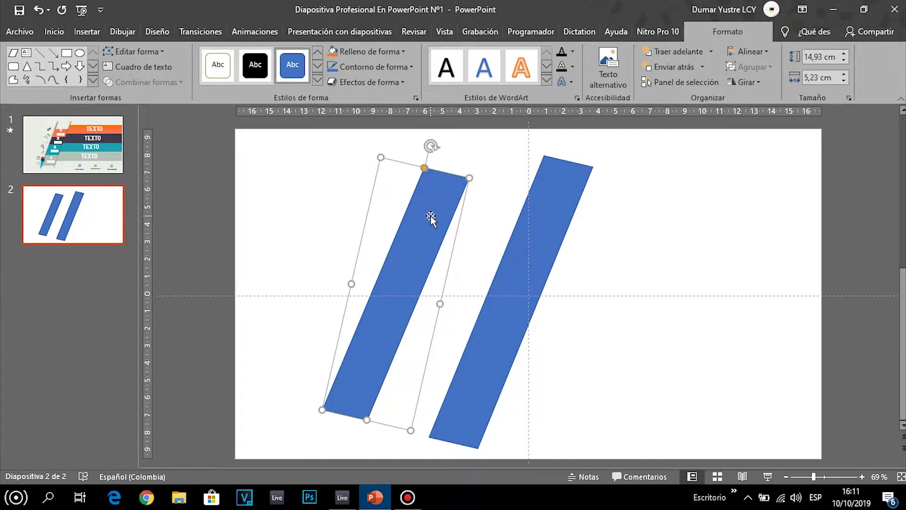
left_click(99, 160)
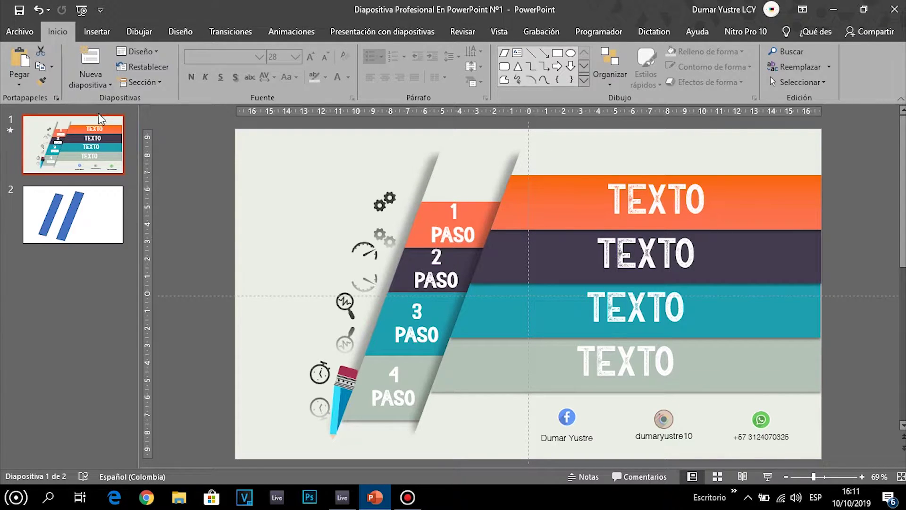
- Select the left blue bar on slide 2 and apply an 18 pt, 60% transparent glow preset
left_click(94, 191)
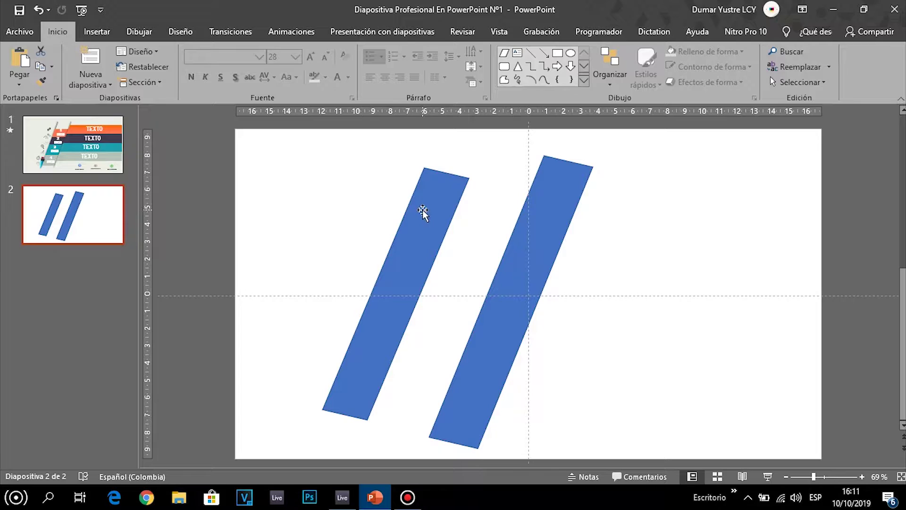
left_click(422, 212)
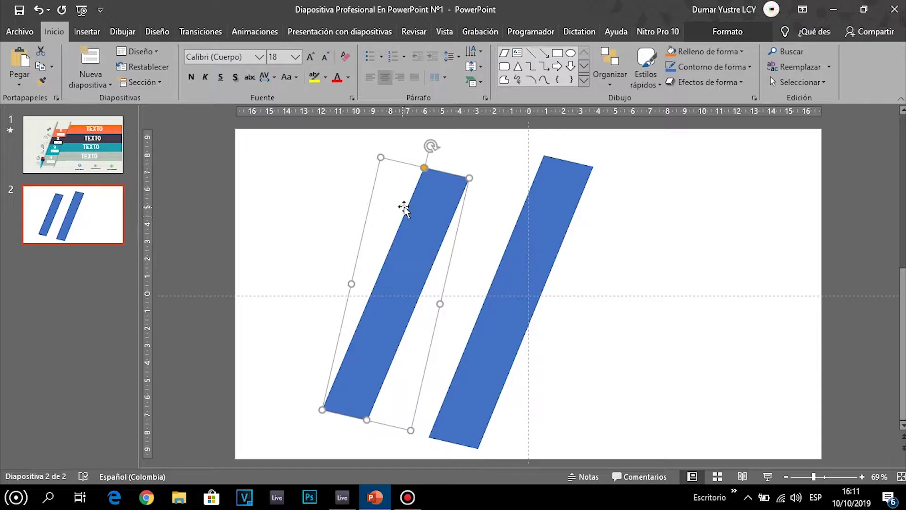
left_click(755, 33)
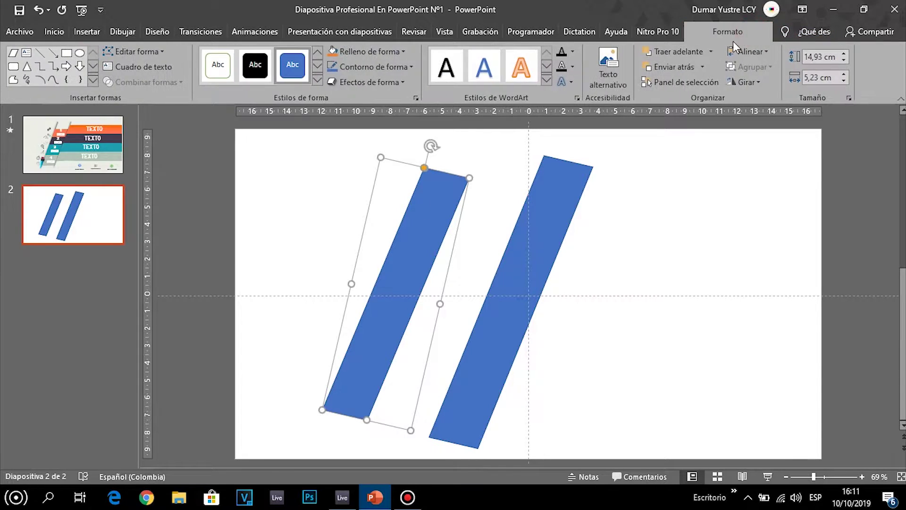
left_click(394, 81)
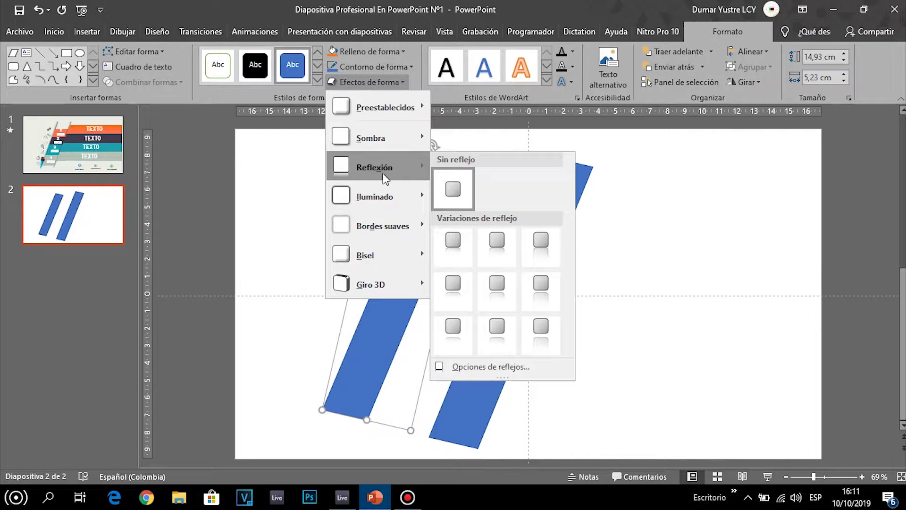
mouse_move(375, 197)
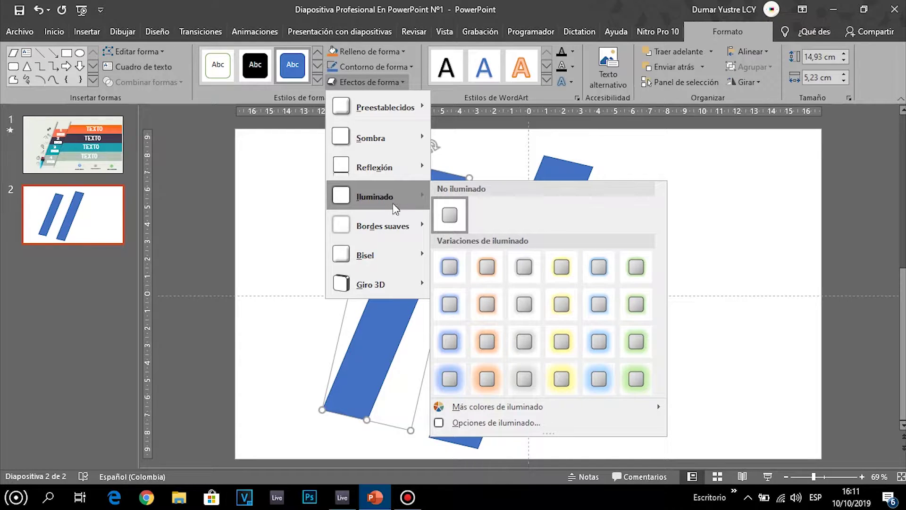
left_click(525, 423)
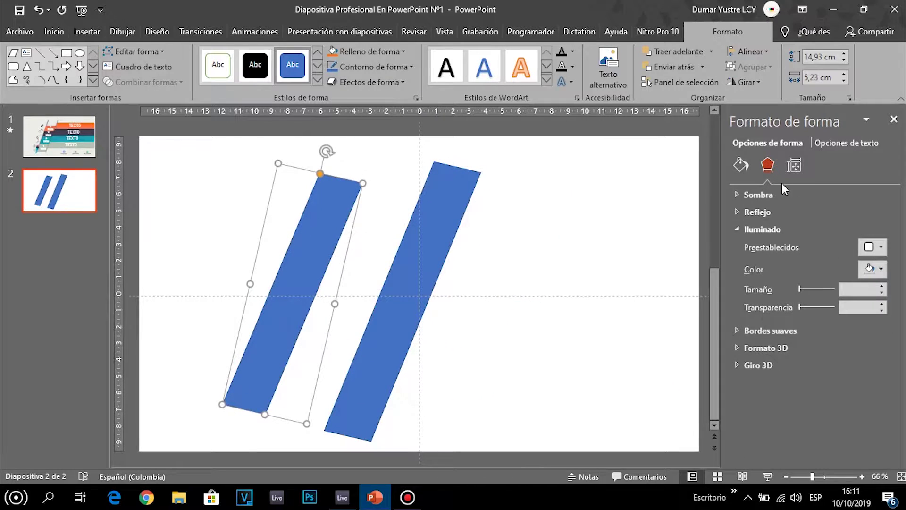
left_click(880, 247)
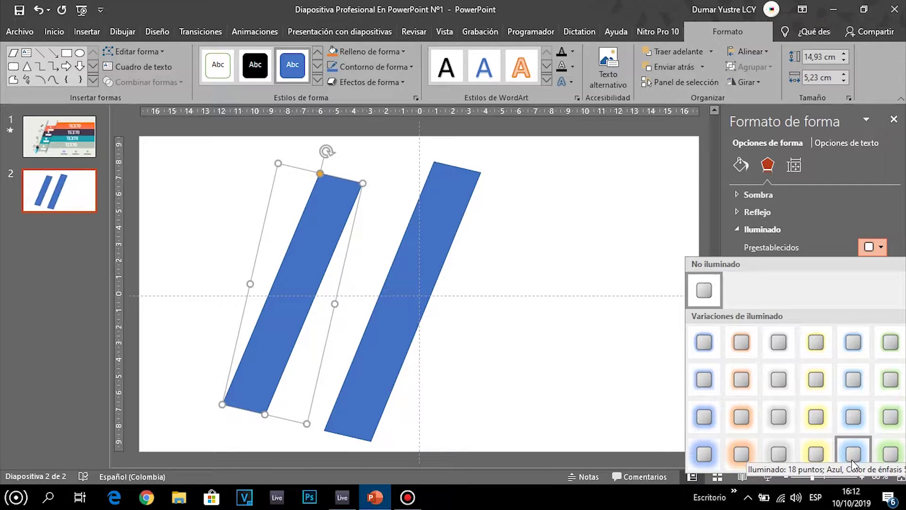
left_click(887, 460)
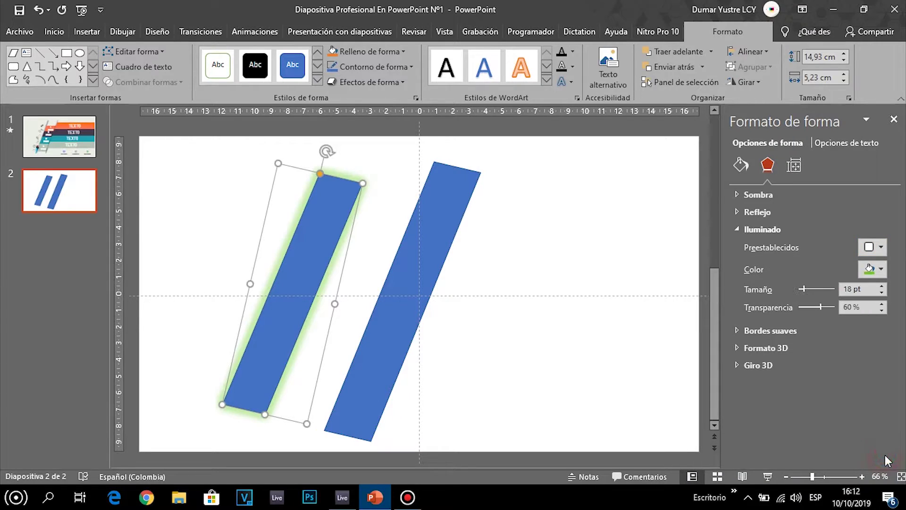
left_click(879, 269)
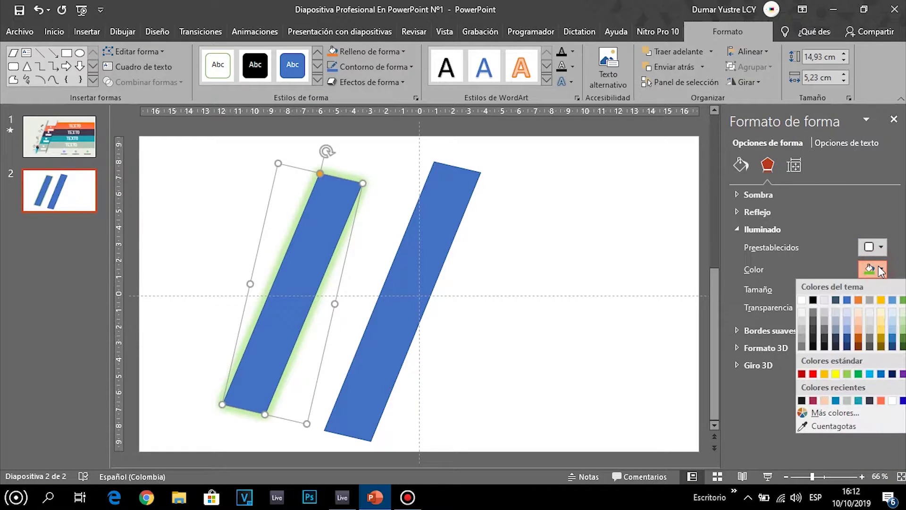
left_click(880, 244)
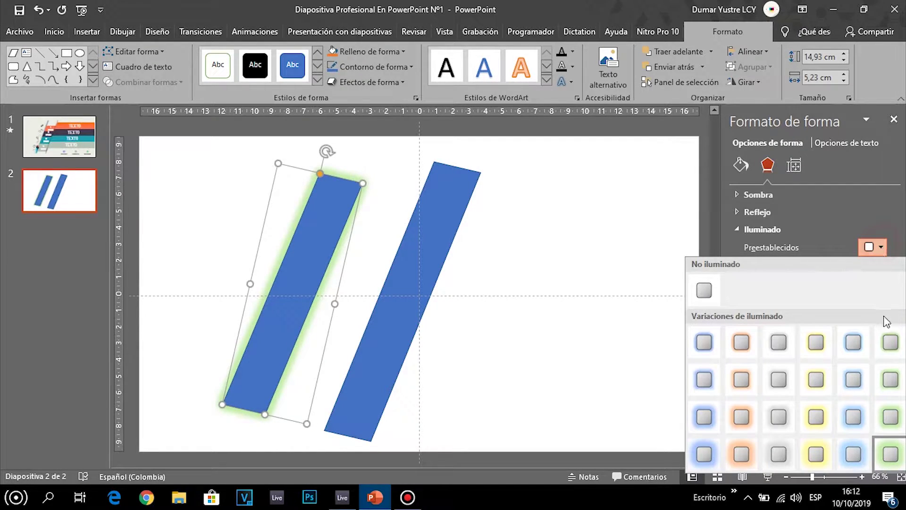
left_click(855, 453)
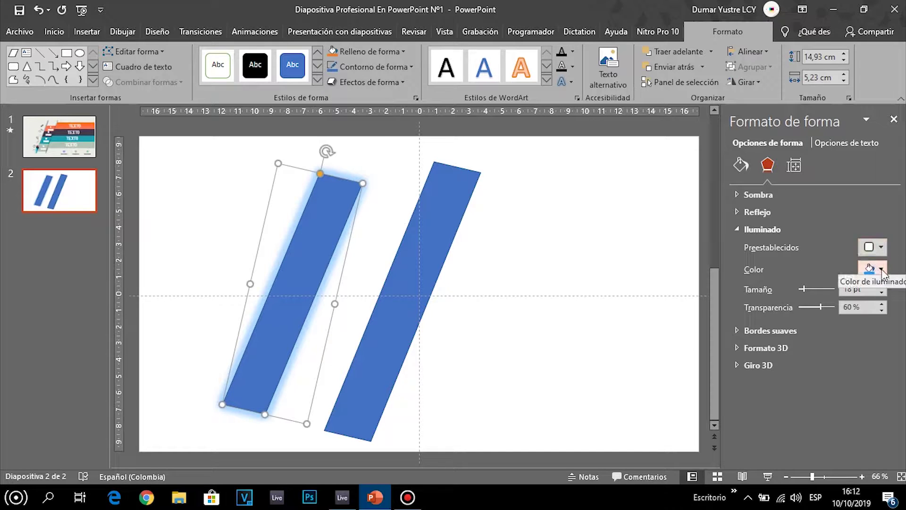
- Change the bar's glow colour to dark gray
left_click(880, 268)
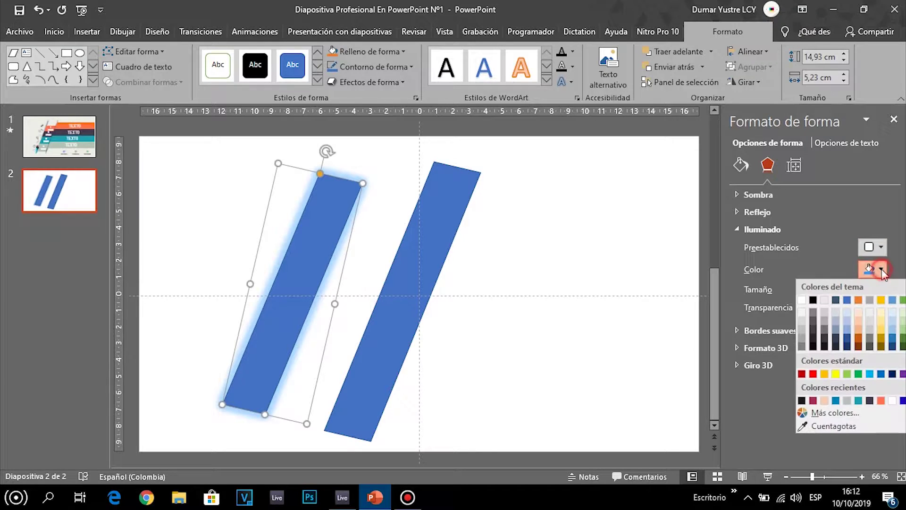
left_click(801, 346)
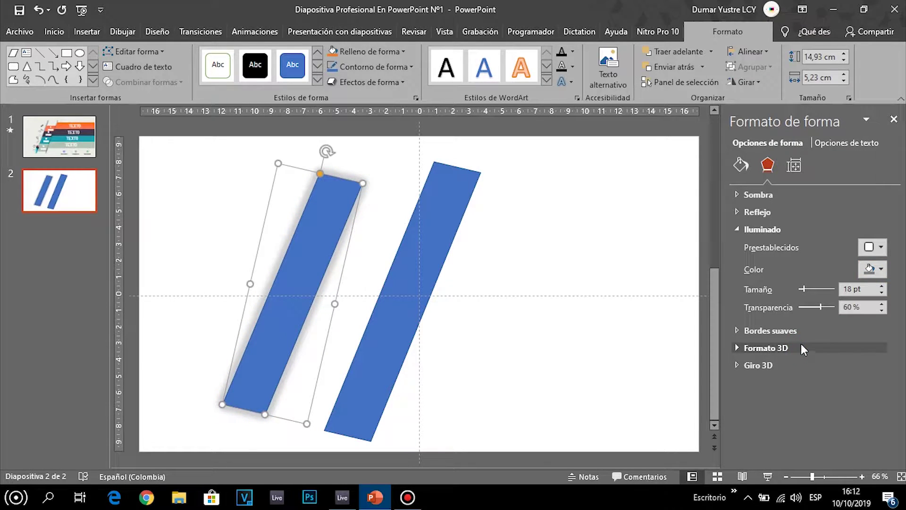
left_click(872, 269)
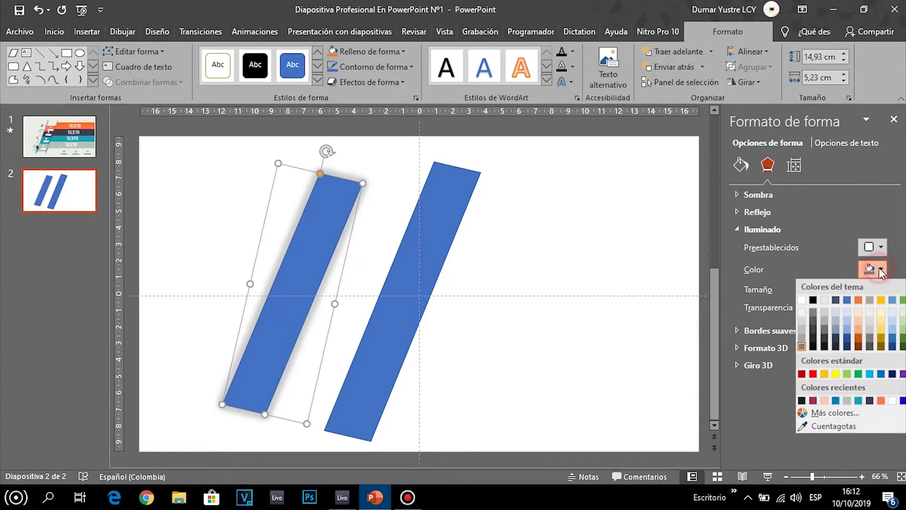
left_click(824, 338)
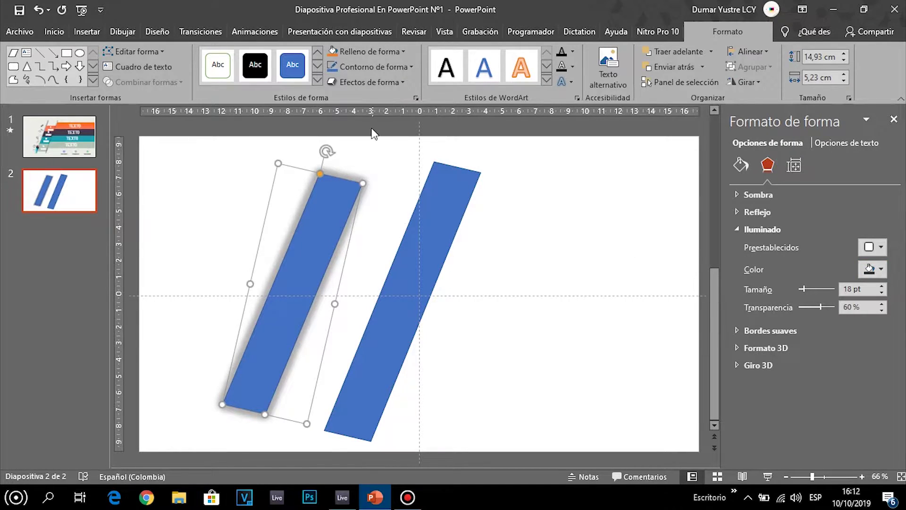
- Set the left bar's outline to Sin contorno
left_click(391, 67)
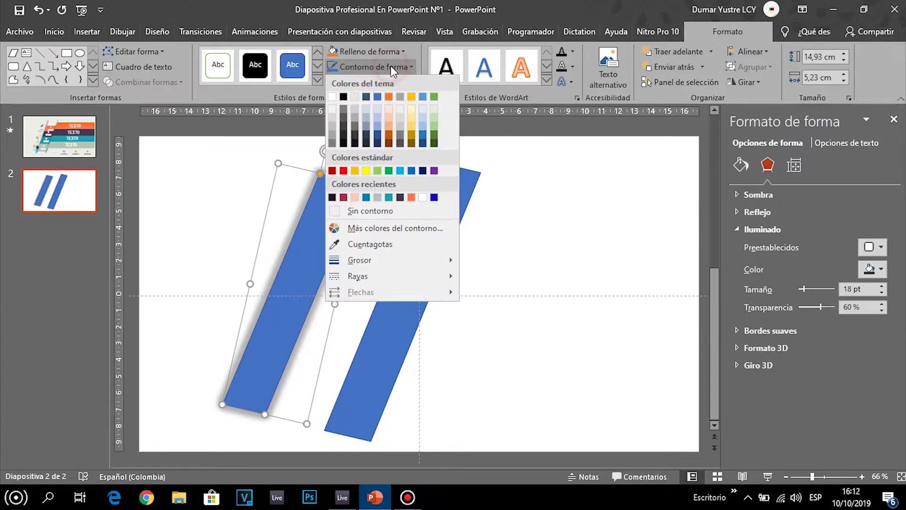
left_click(373, 210)
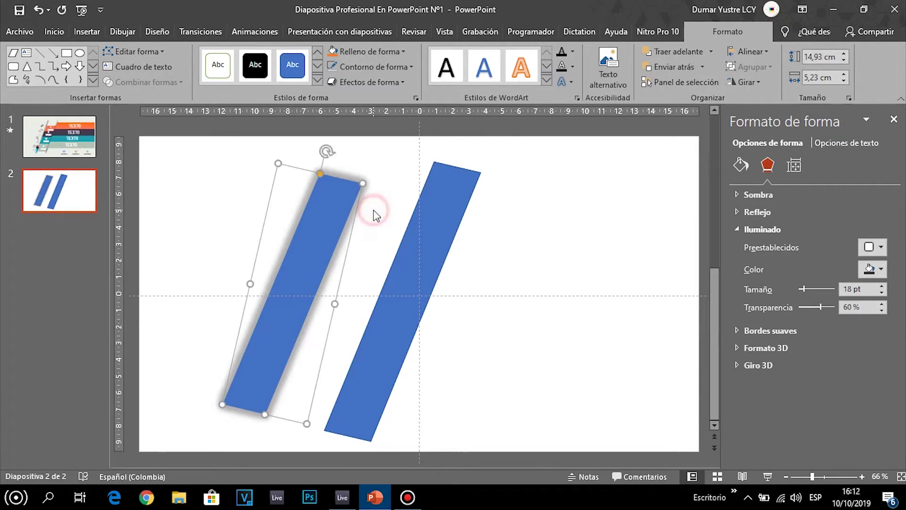
left_click(448, 216)
- Drag the larger bar left, centre it on the slide, and nudge it left over the glowing bar
left_click_drag(433, 218, 397, 222)
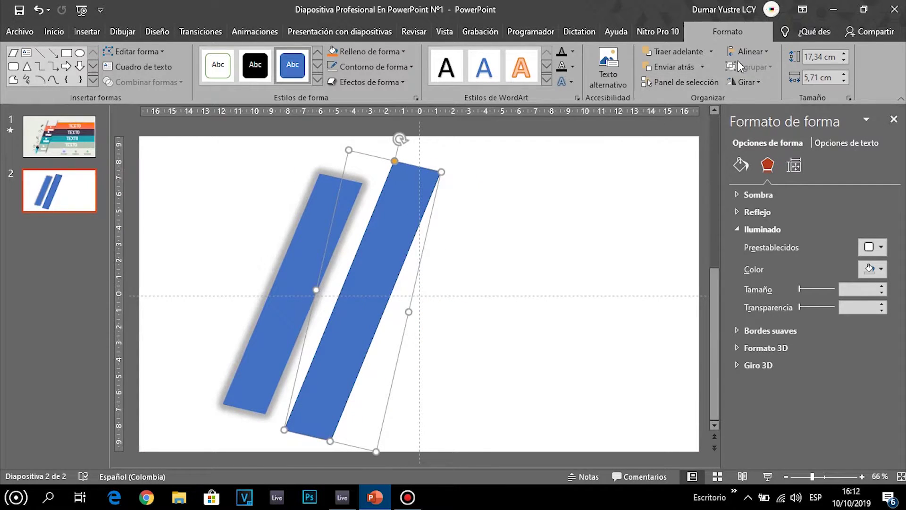
left_click(749, 52)
left_click(776, 80)
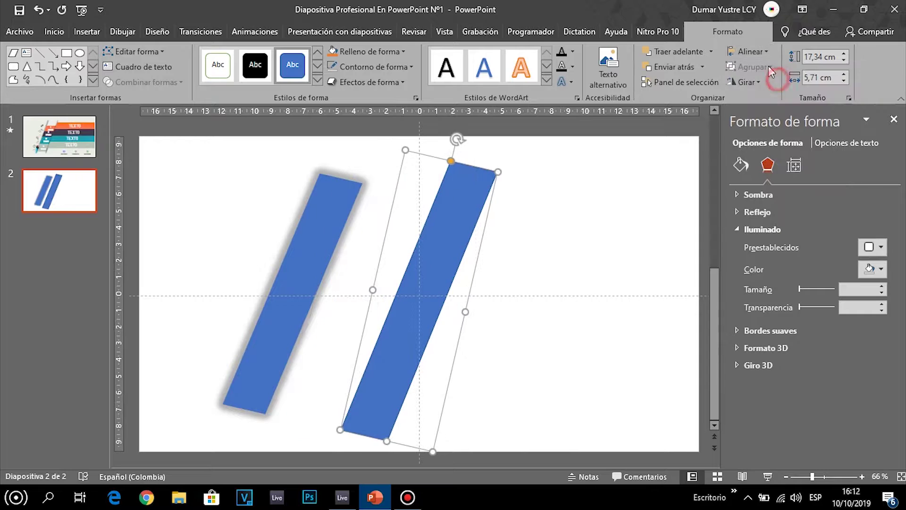
left_click(749, 52)
left_click(786, 126)
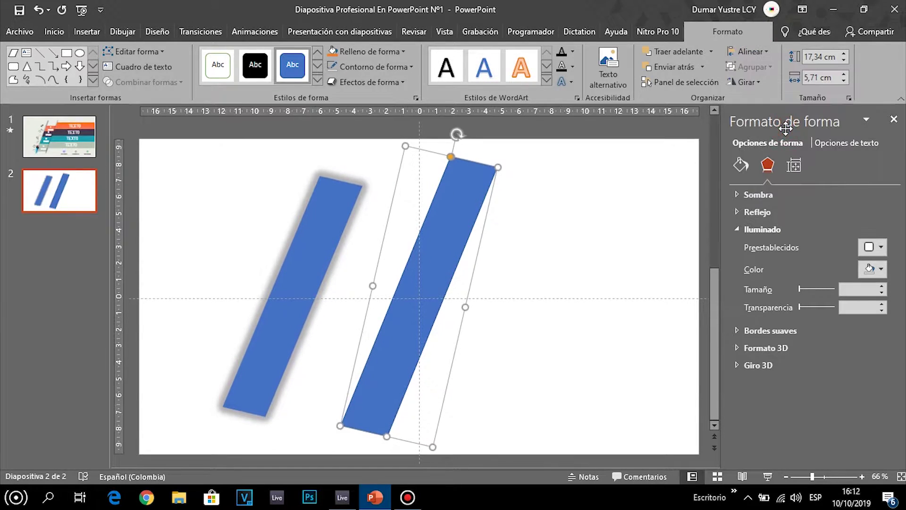
key("Left")
key("Left")
key("Left")
key("Left")
key("Left")
key("Left")
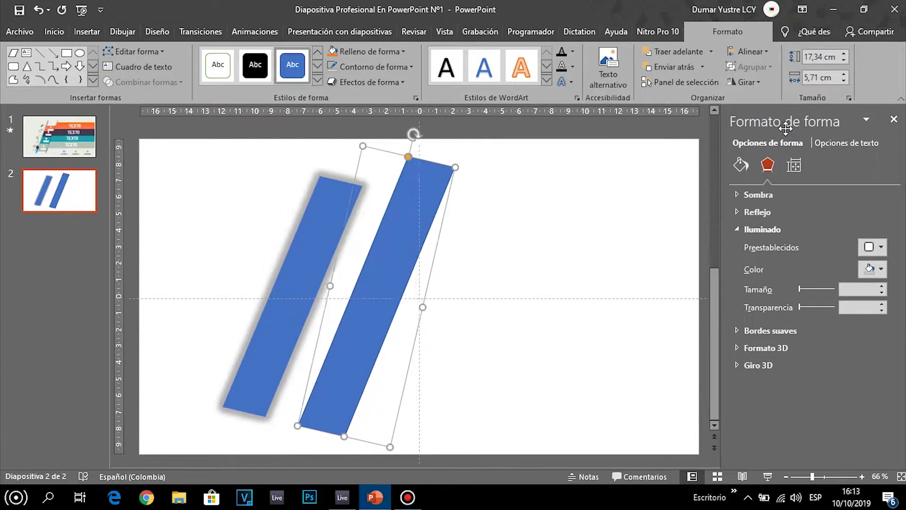
key("Left")
key("Left")
key("Left")
key("Left")
key("Left")
key("Left")
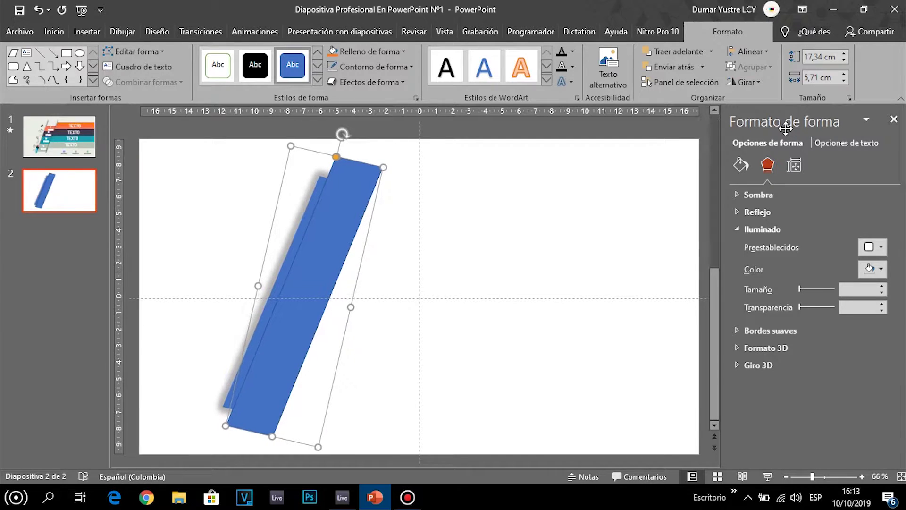
key("Left")
key("Left")
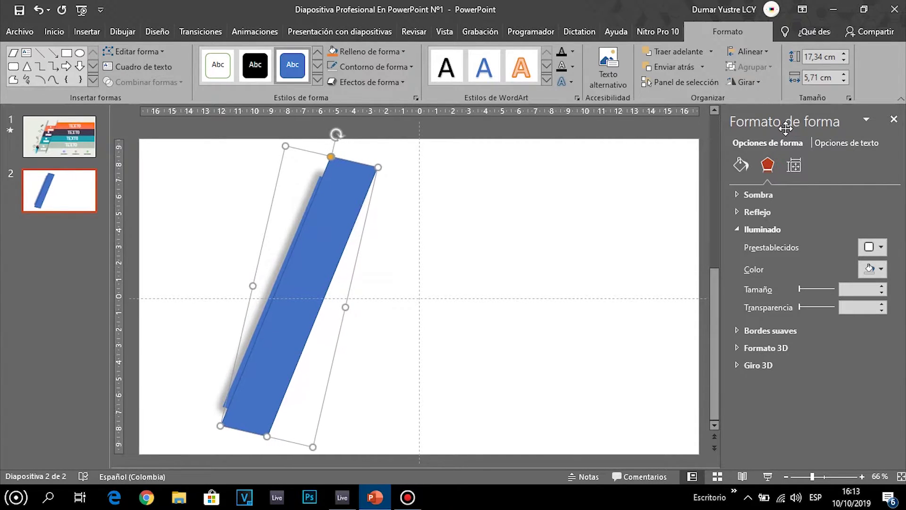
key("Left")
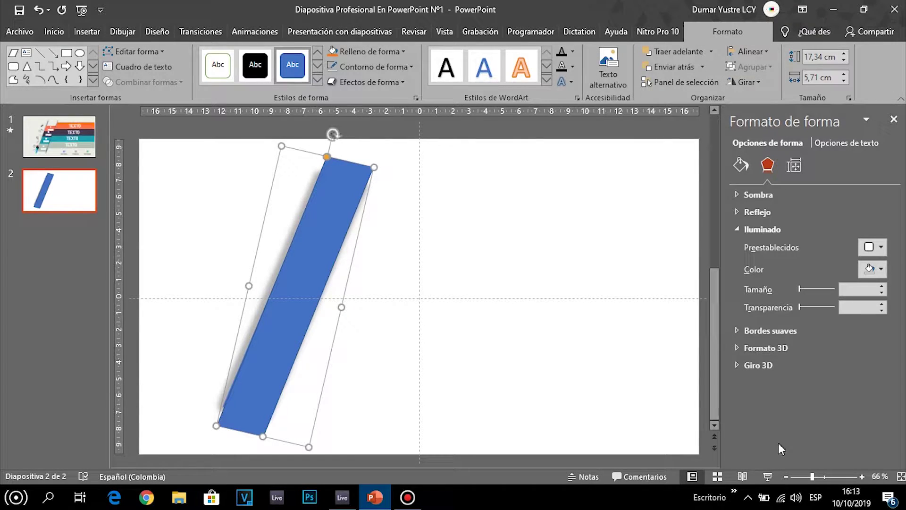
- Zoom in on the band edges and tilt the blue band to a steeper slant like slide 1
left_click(849, 477)
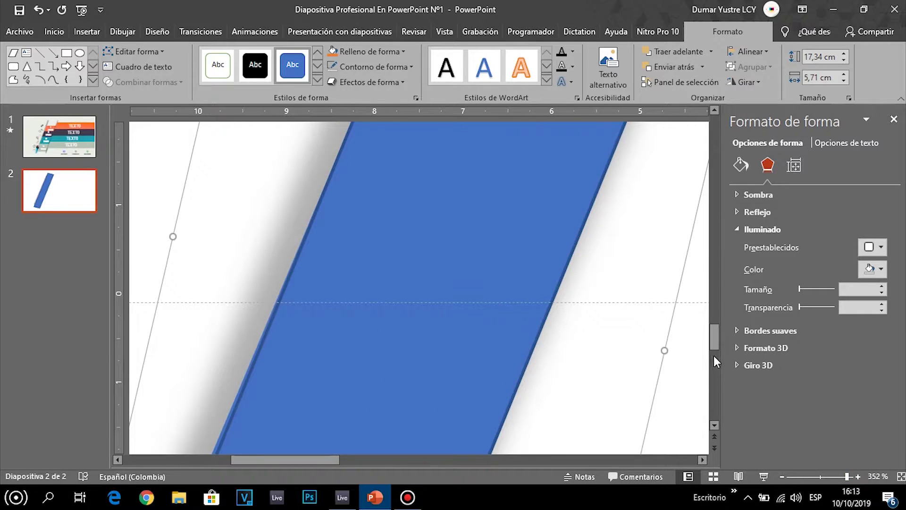
left_click_drag(714, 355, 712, 389)
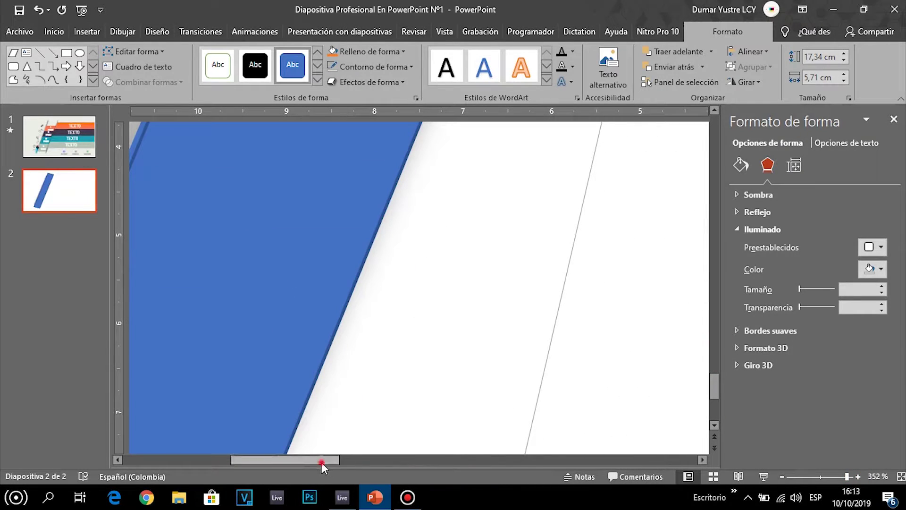
left_click_drag(321, 463, 248, 456)
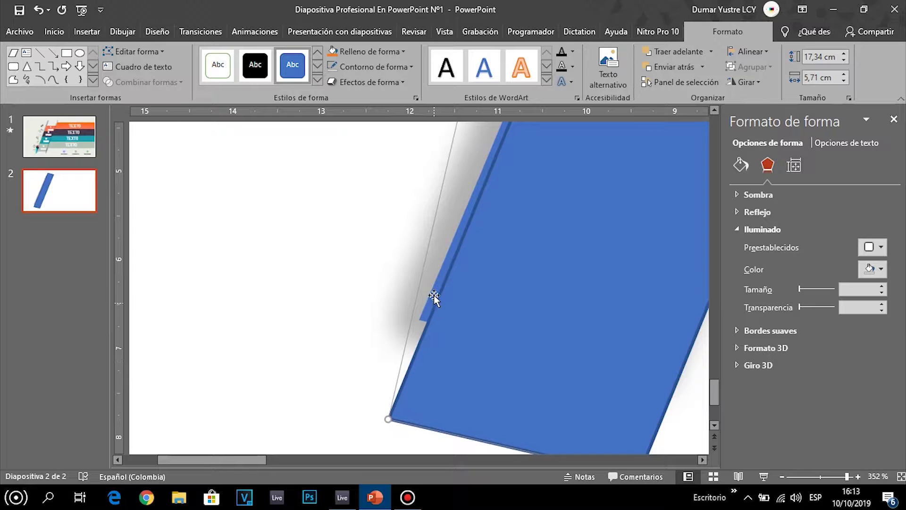
scroll(476, 281, "up", 3)
scroll(474, 282, "up", 3)
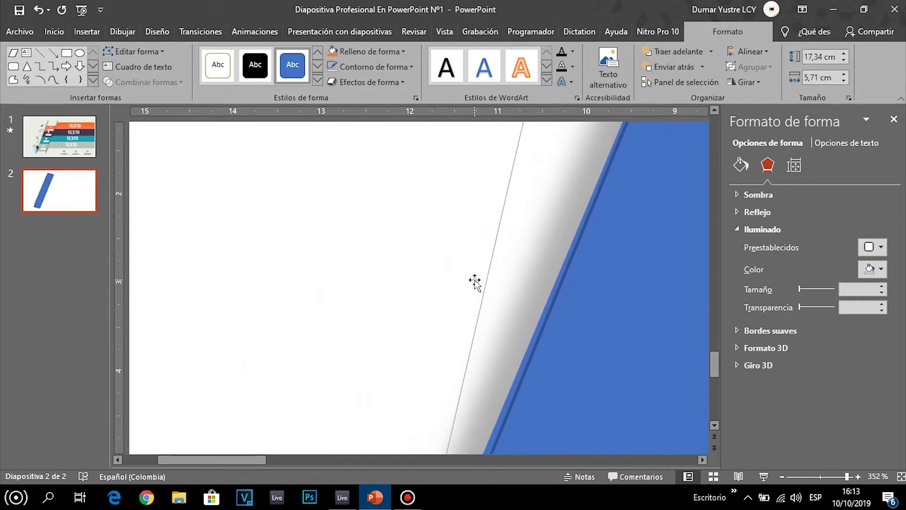
scroll(475, 281, "up", 3)
scroll(473, 280, "up", 2)
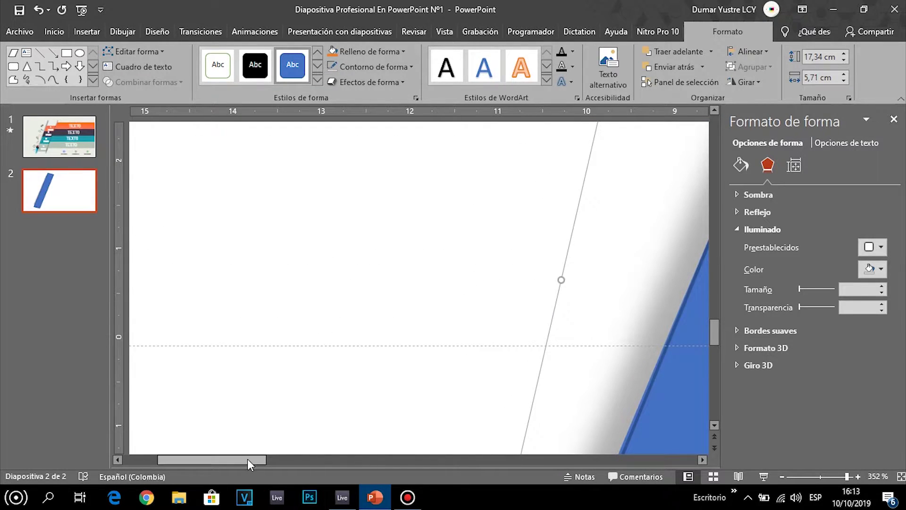
left_click_drag(247, 459, 349, 452)
scroll(332, 310, "up", 3)
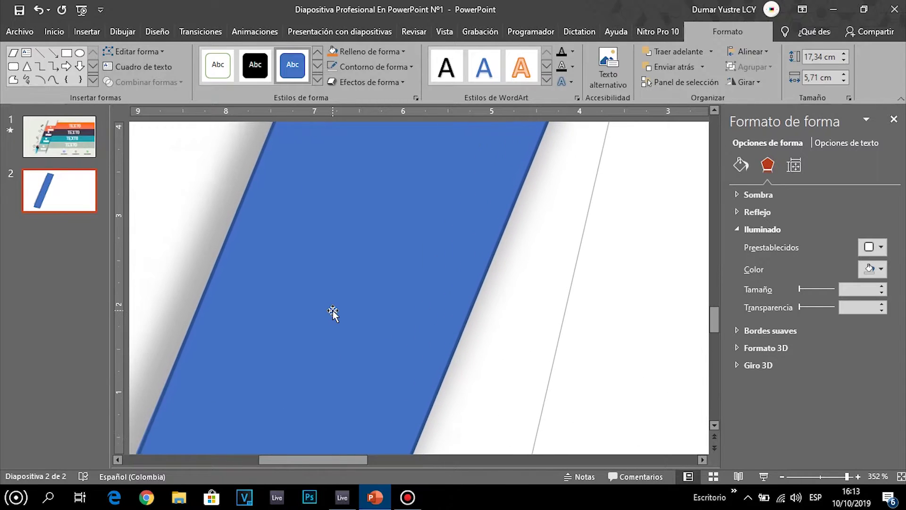
scroll(333, 310, "up", 2)
scroll(332, 310, "up", 2)
scroll(332, 309, "up", 2)
scroll(332, 310, "up", 2)
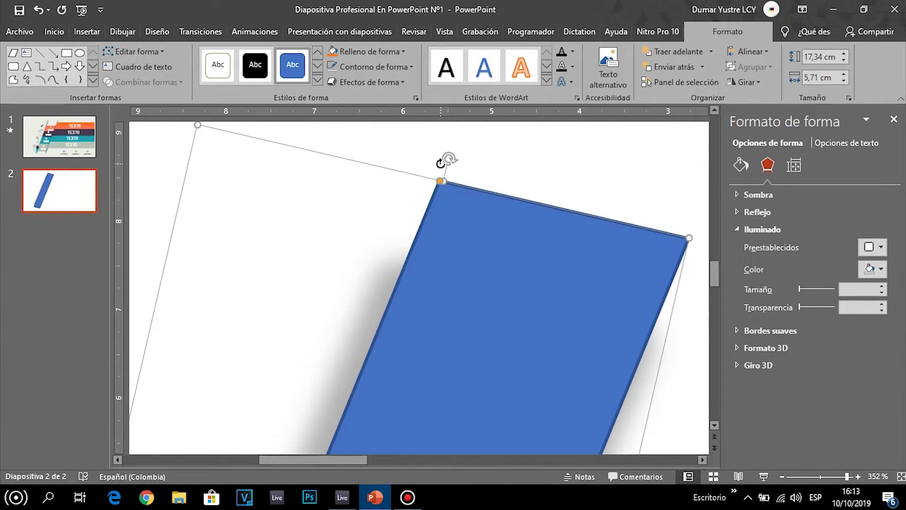
left_click_drag(448, 159, 461, 159)
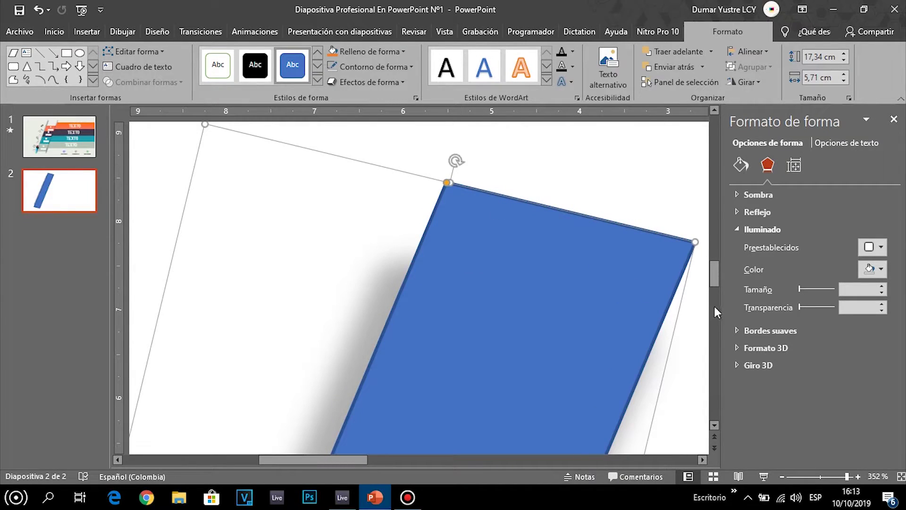
- Zoom back out from 352% to 68% to see the whole band
left_click_drag(715, 311, 714, 406)
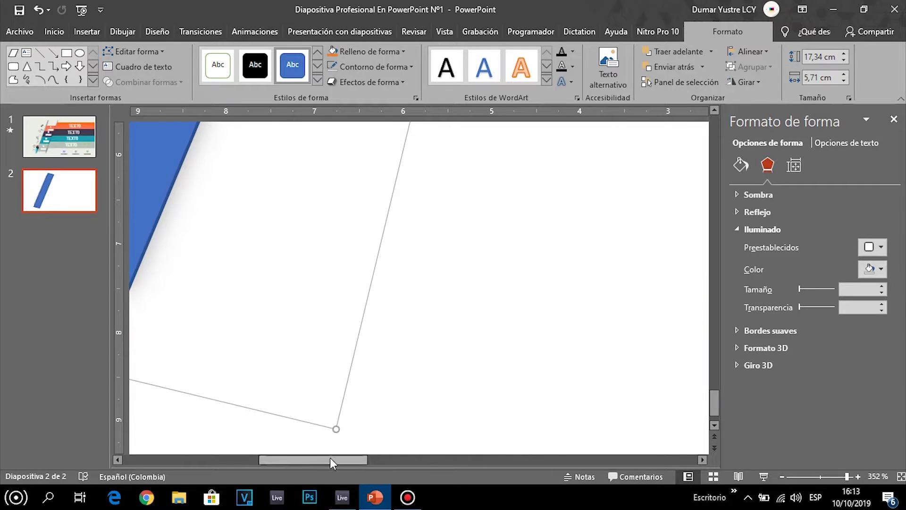
left_click_drag(330, 461, 241, 461)
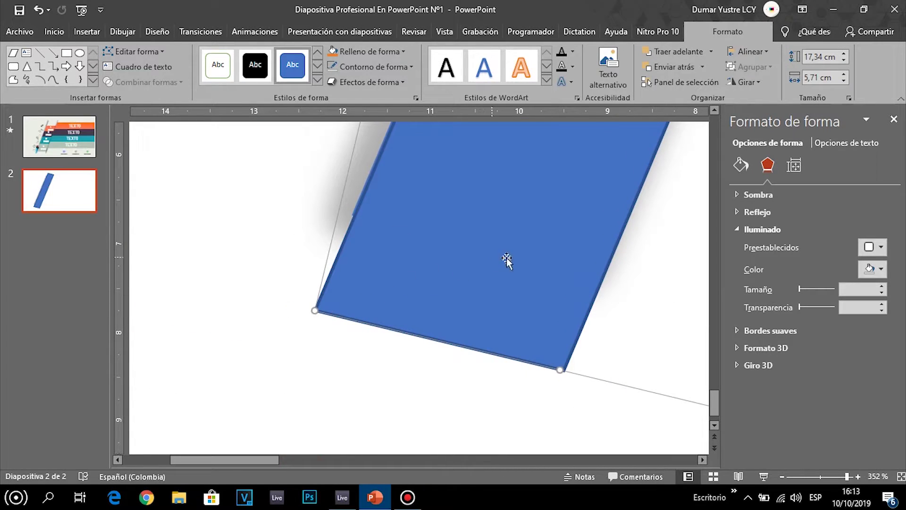
scroll(507, 260, "up", 3)
scroll(519, 264, "up", 2)
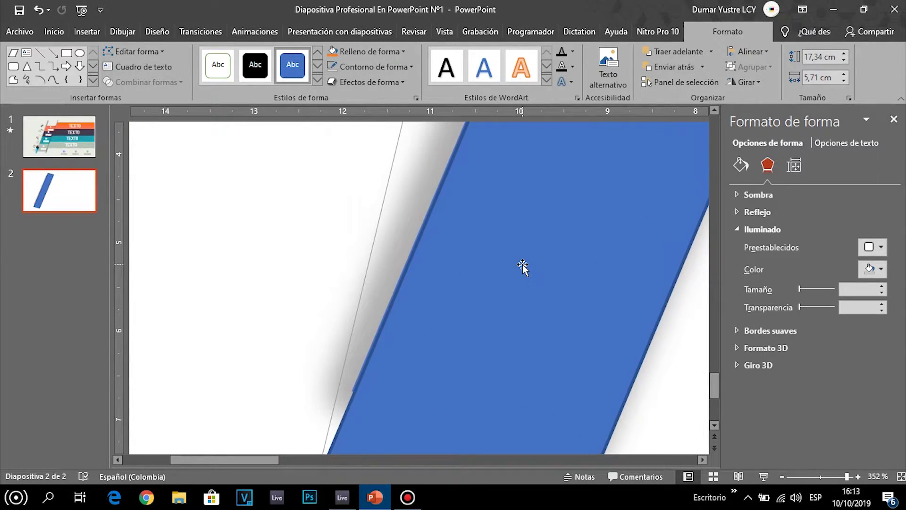
scroll(619, 260, "up", 2)
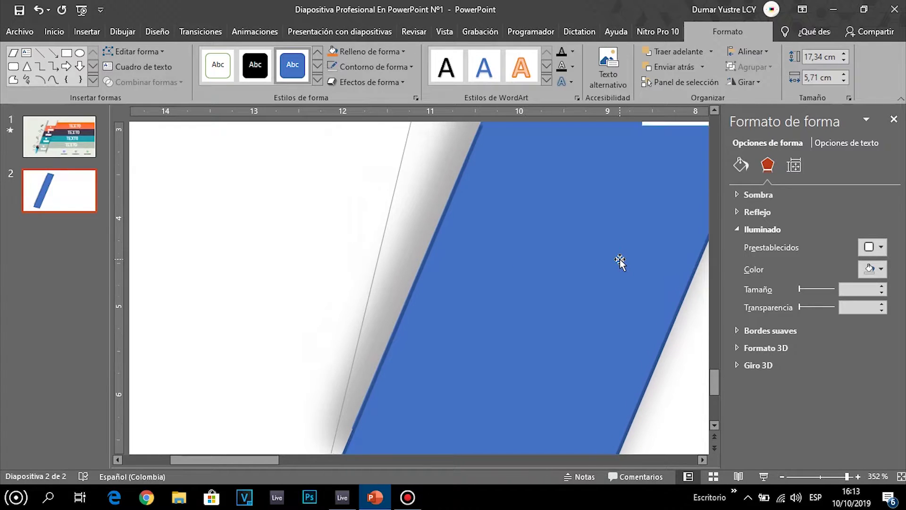
scroll(620, 262, "up", 3)
left_click(808, 477)
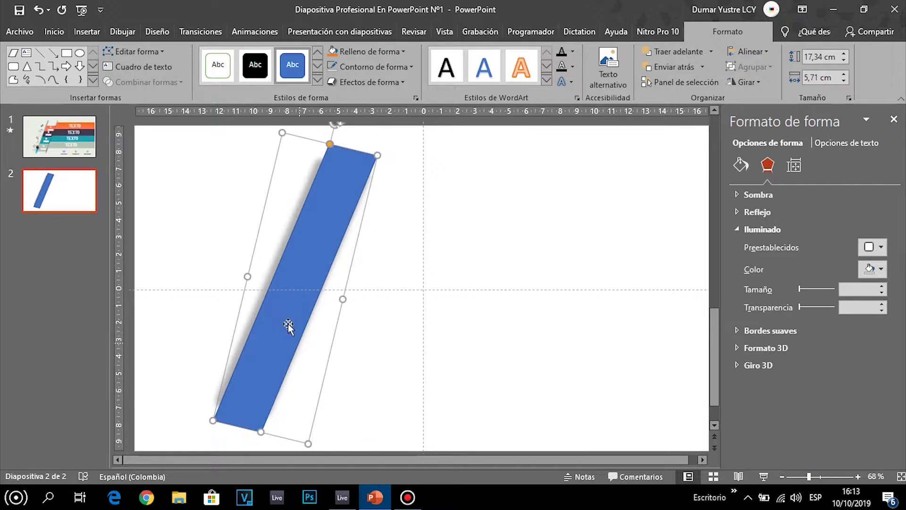
- Ctrl-drag a copy of the slanted band beside it and select the left copy
left_click(283, 236)
left_click(314, 172)
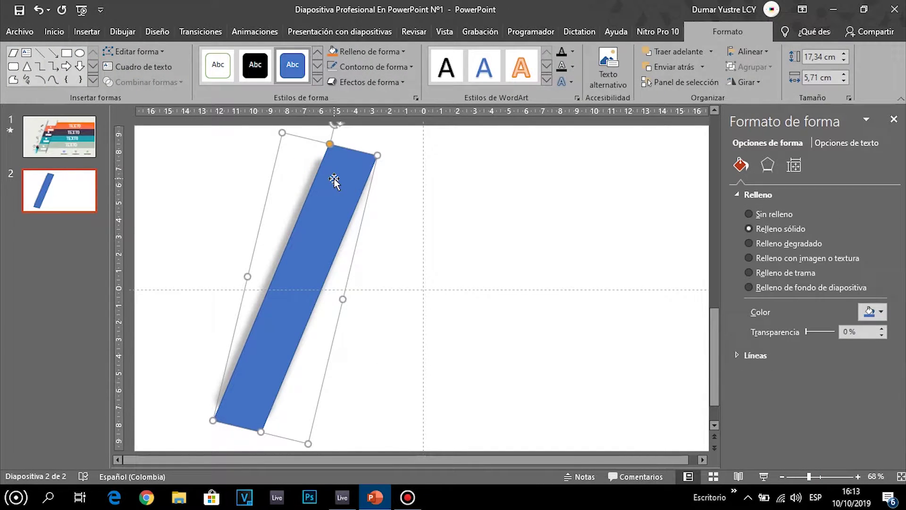
left_click_drag(334, 180, 256, 324)
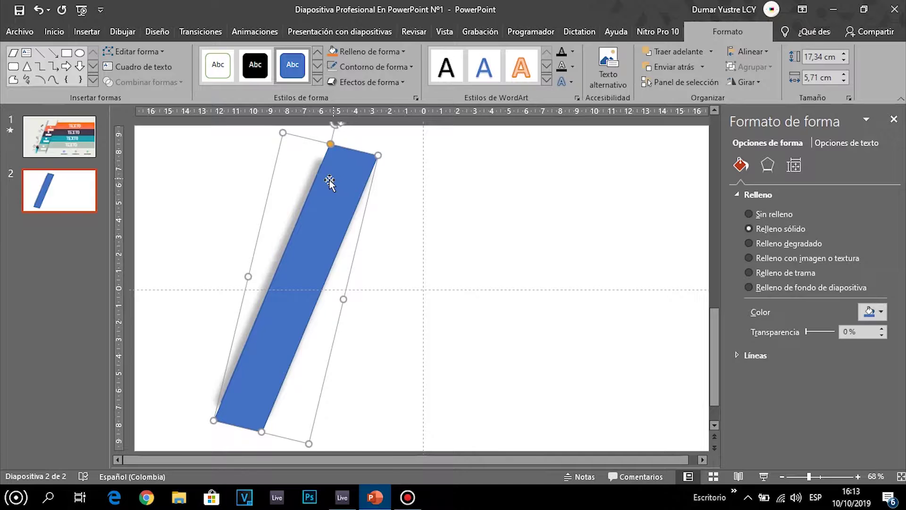
left_click(257, 326)
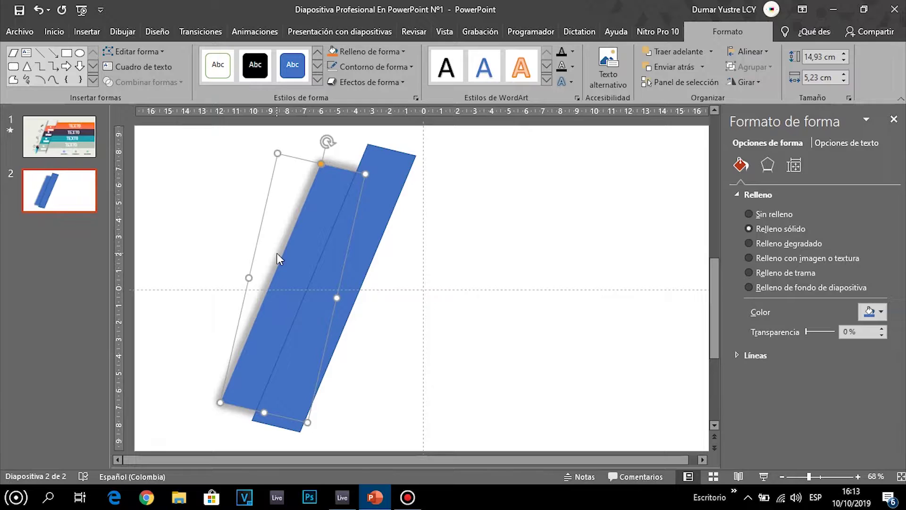
- Set the left band's glow size to 45 pt at 60% transparency
left_click(767, 165)
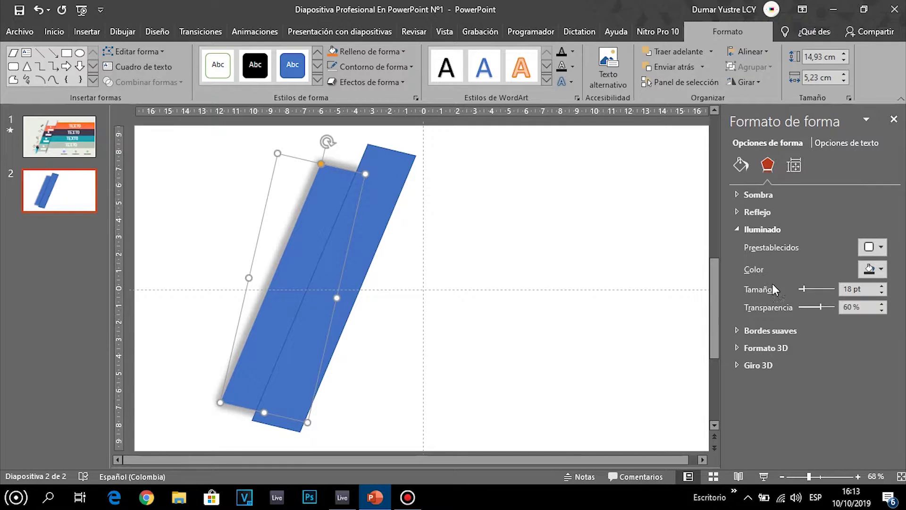
left_click(882, 286)
left_click(882, 286)
left_click(883, 286)
left_click(883, 286)
left_click(882, 286)
left_click(882, 286)
left_click(882, 286)
left_click(883, 286)
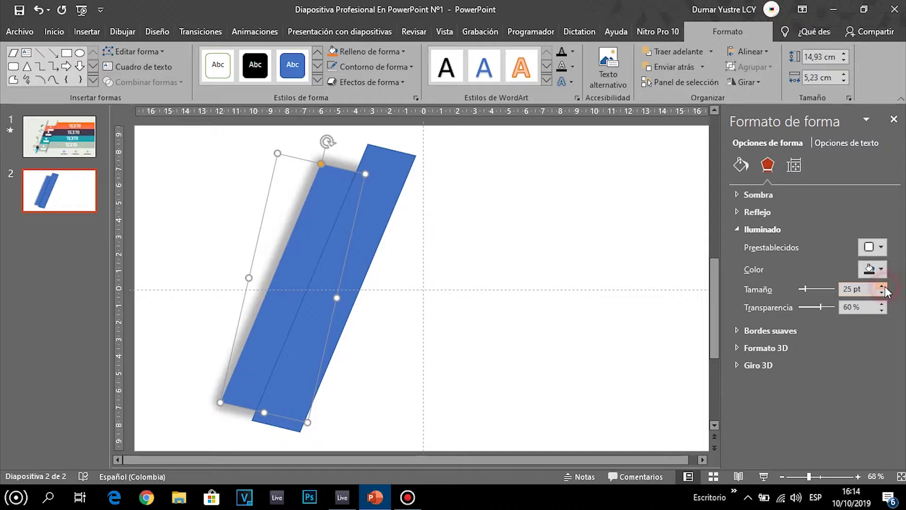
left_click(882, 286)
left_click(883, 286)
left_click(883, 286)
left_click(882, 286)
left_click(882, 285)
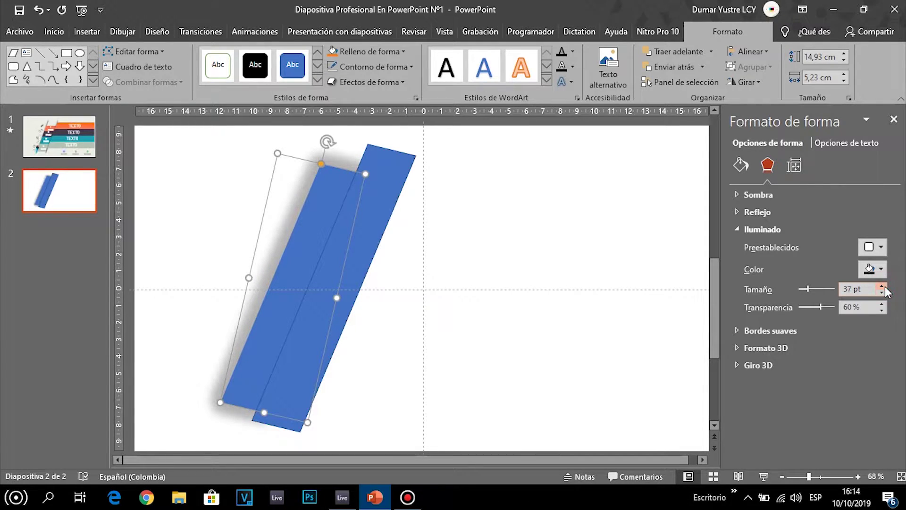
left_click(883, 286)
left_click(882, 286)
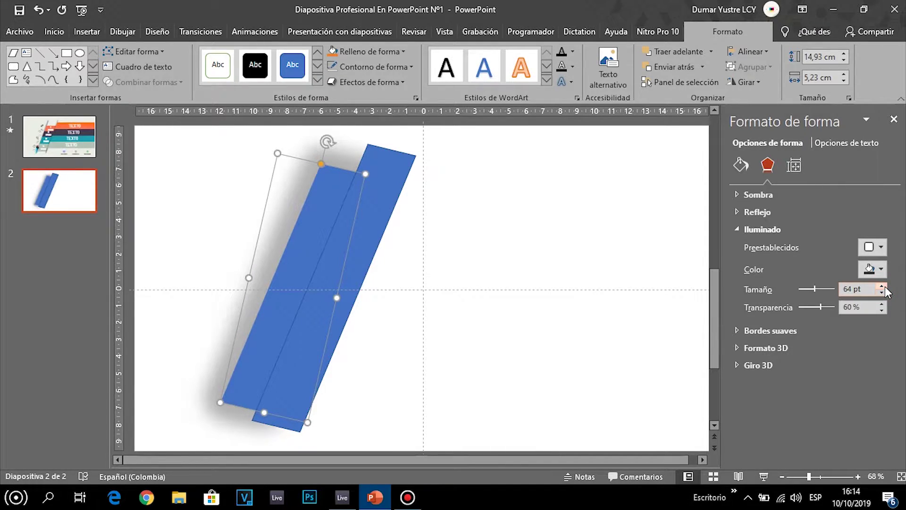
left_click(881, 293)
left_click(881, 292)
left_click(881, 293)
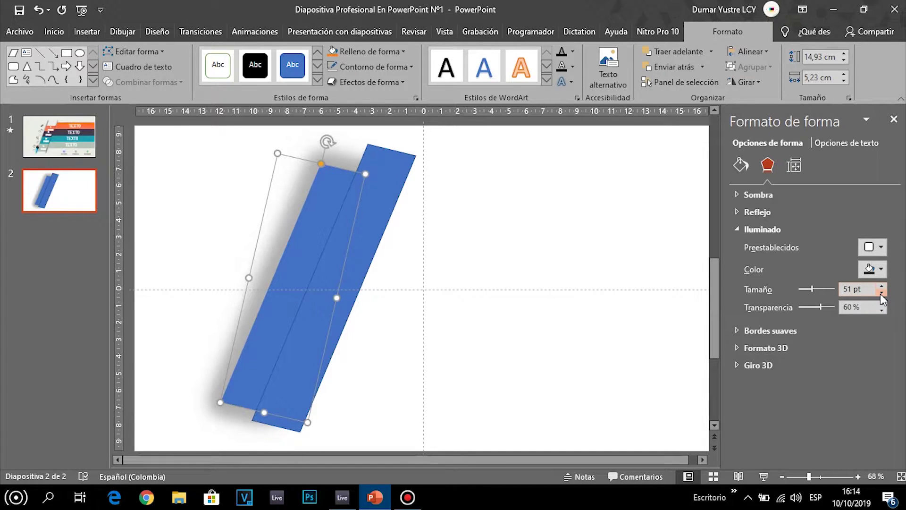
left_click(882, 293)
left_click(881, 293)
left_click(881, 293)
left_click(881, 293)
left_click(882, 293)
left_click(881, 293)
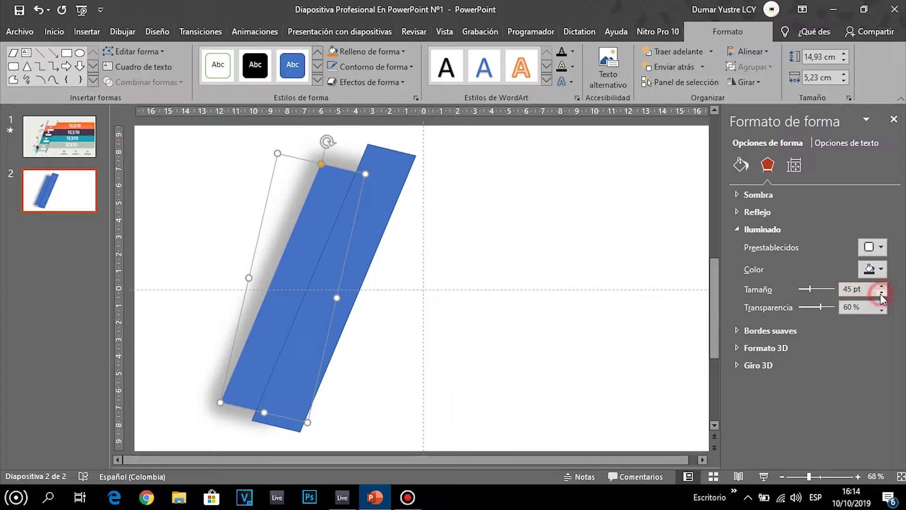
- Slide the right blue band left onto the other band and remove its outline
left_click(391, 200)
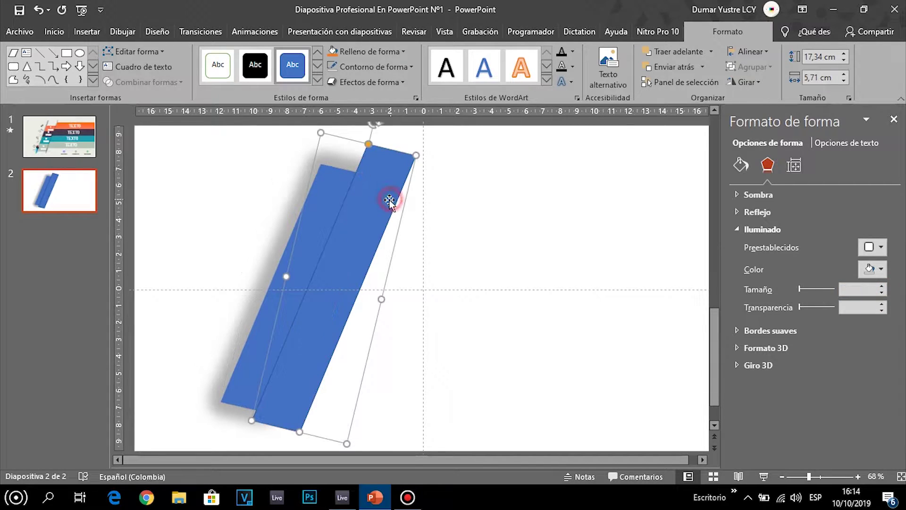
key("Left")
key("Left")
key("Left")
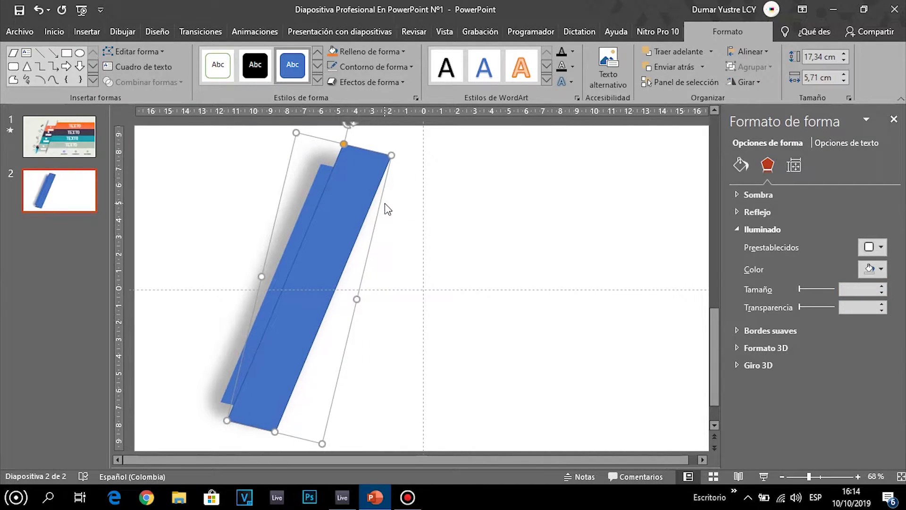
key("Left")
key("Left")
key("Left")
key("Left")
key("Left")
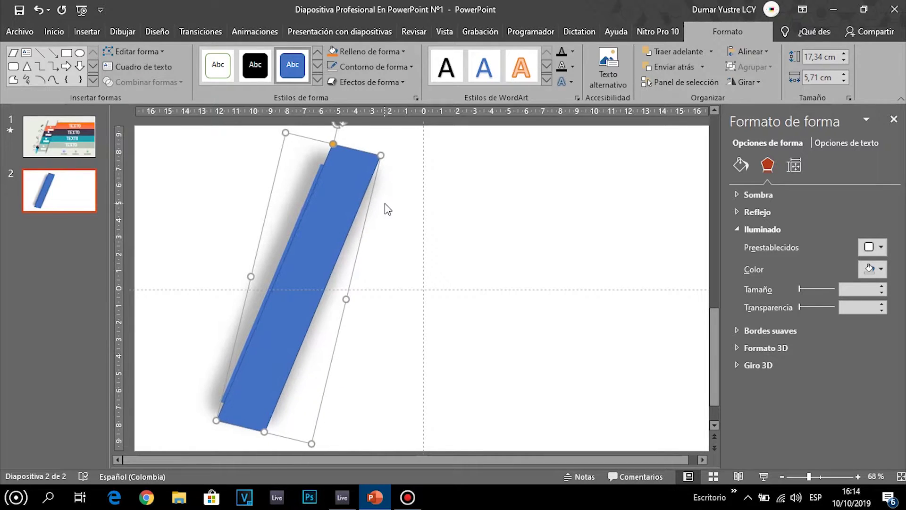
key("ctrl+Left")
key("ctrl+Left")
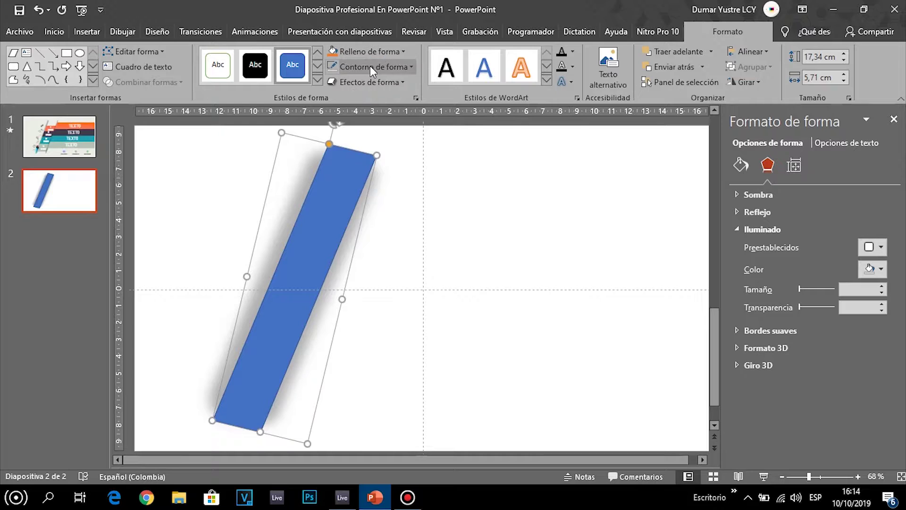
left_click(370, 67)
left_click(375, 211)
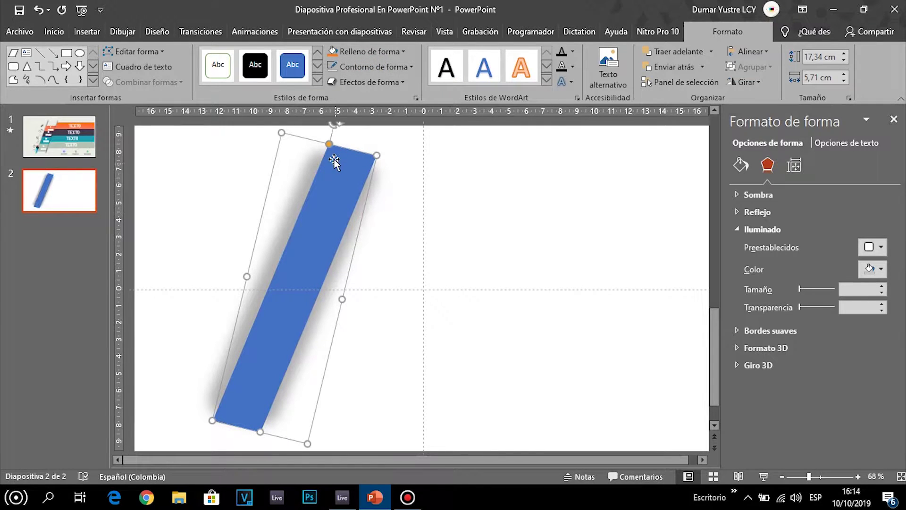
- Fill the band white by sampling the empty slide area with the eyedropper
left_click(377, 52)
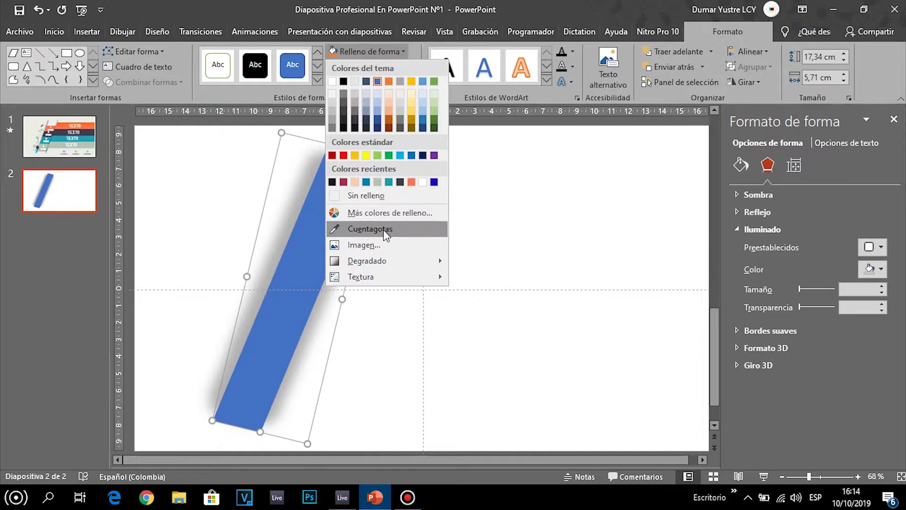
left_click(389, 50)
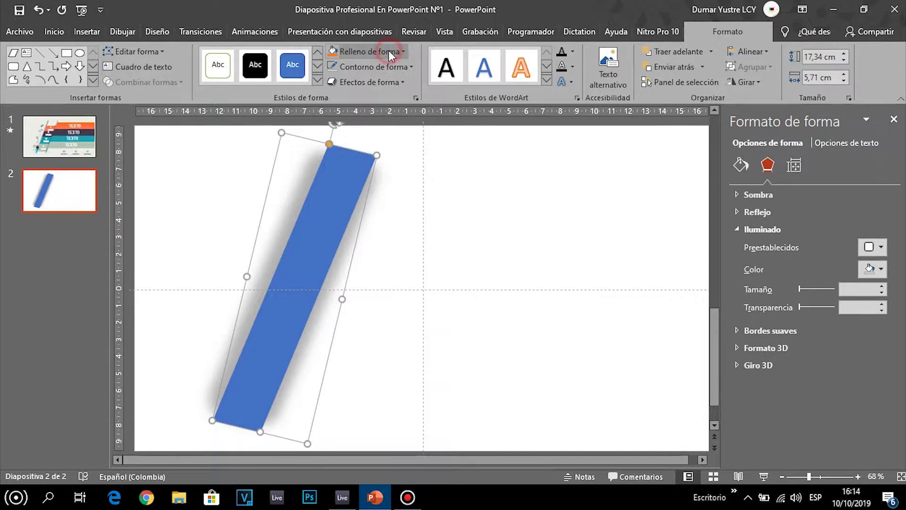
left_click(388, 50)
left_click(390, 227)
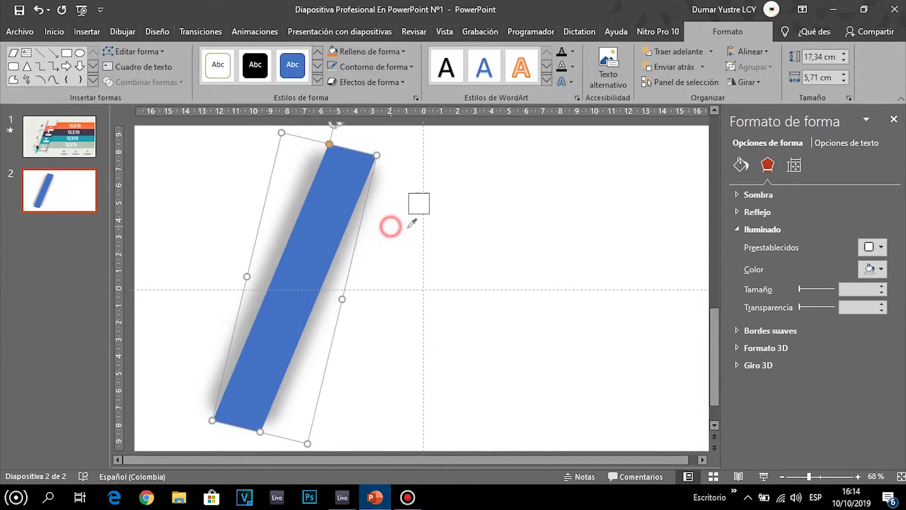
left_click(554, 199)
left_click(564, 248)
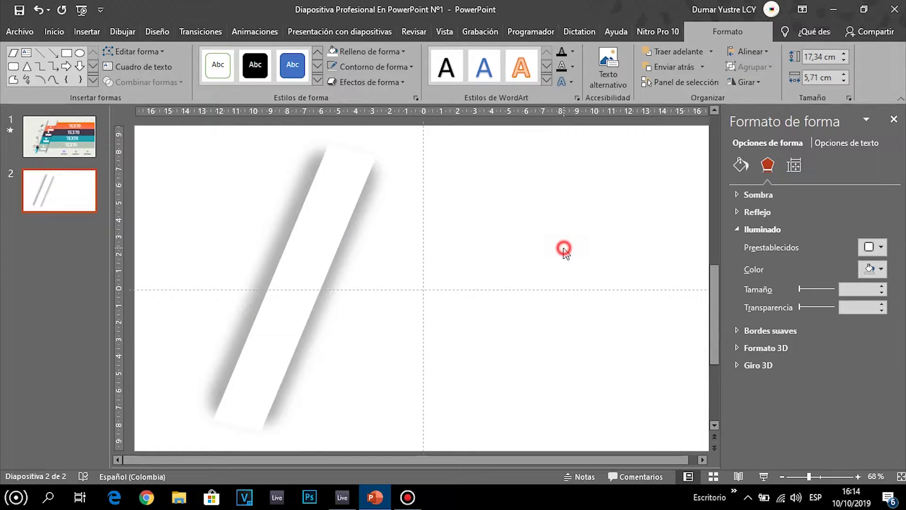
left_click(313, 251)
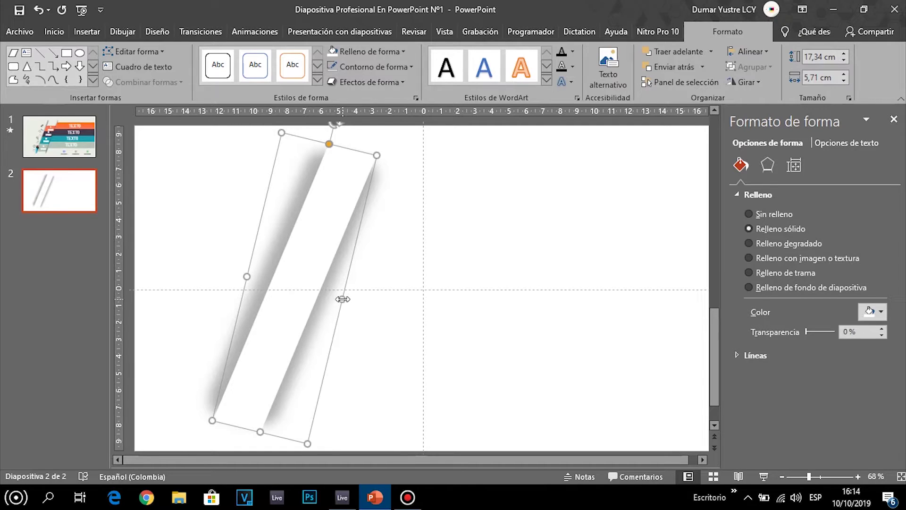
- Toggle the band's white fill with undo and redo to compare the look
key("ctrl+z")
left_click(349, 297)
key("ctrl+y")
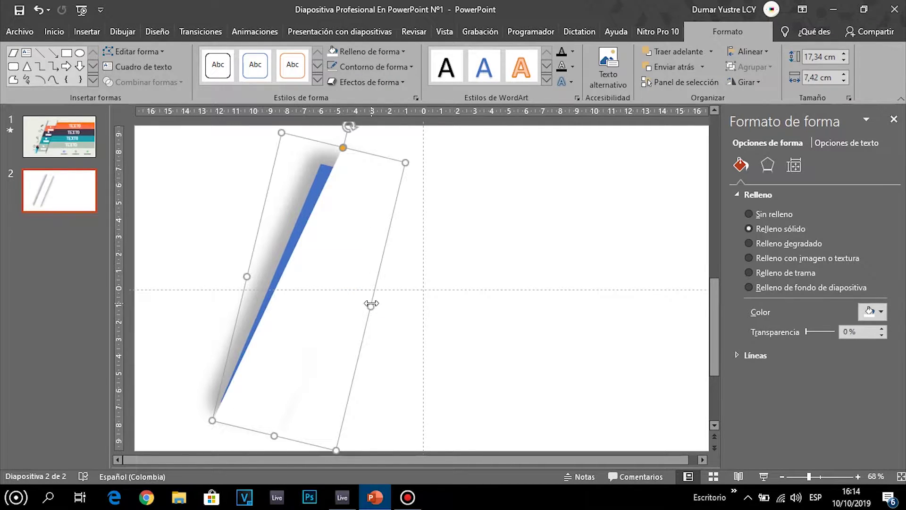
key("ctrl+z")
left_click(333, 147)
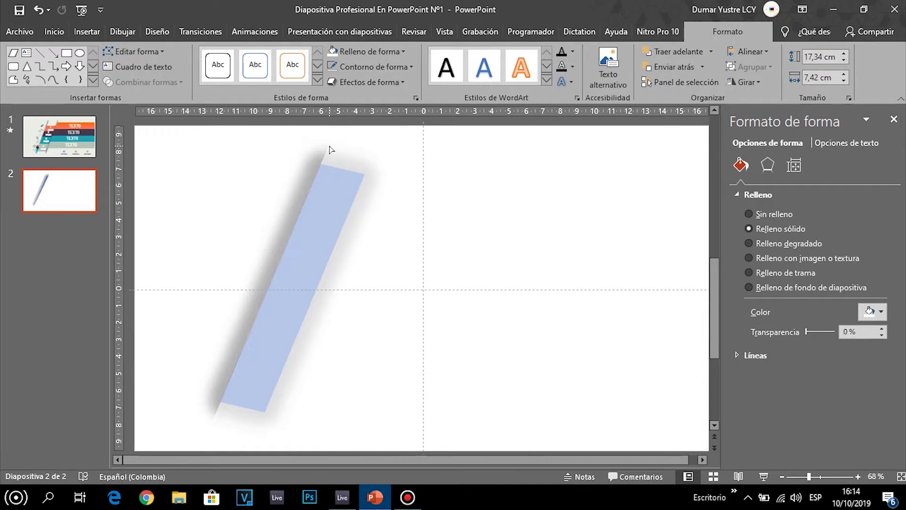
left_click(330, 150)
left_click(490, 231)
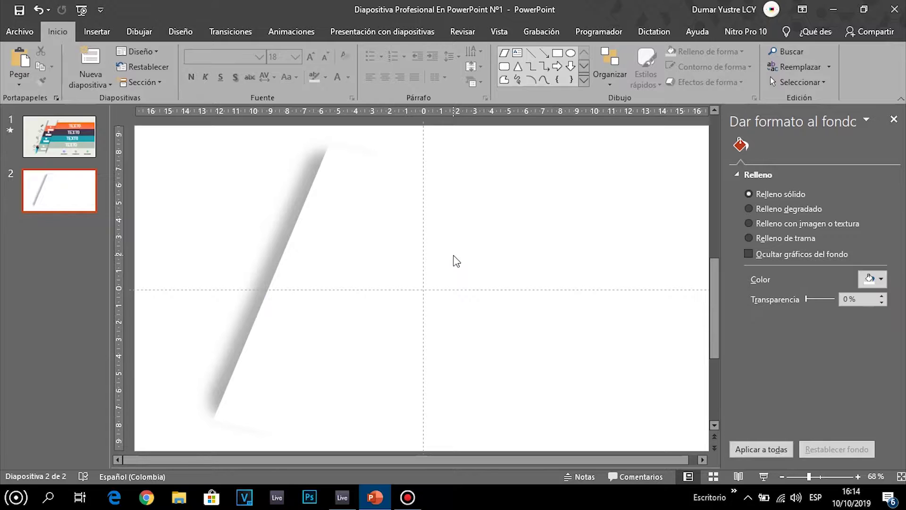
- Compare with slide 1's design, then box-select the shapes on slide 2
left_click(75, 139)
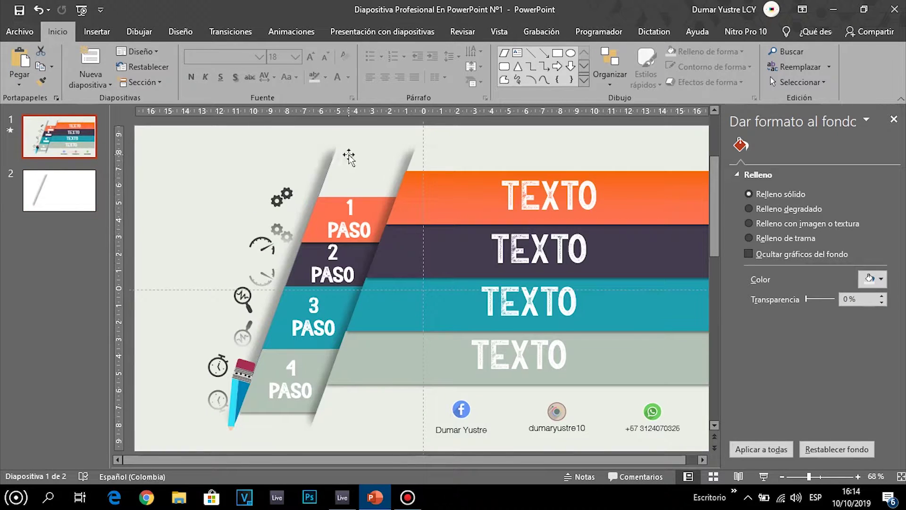
scroll(330, 180, "down", 1)
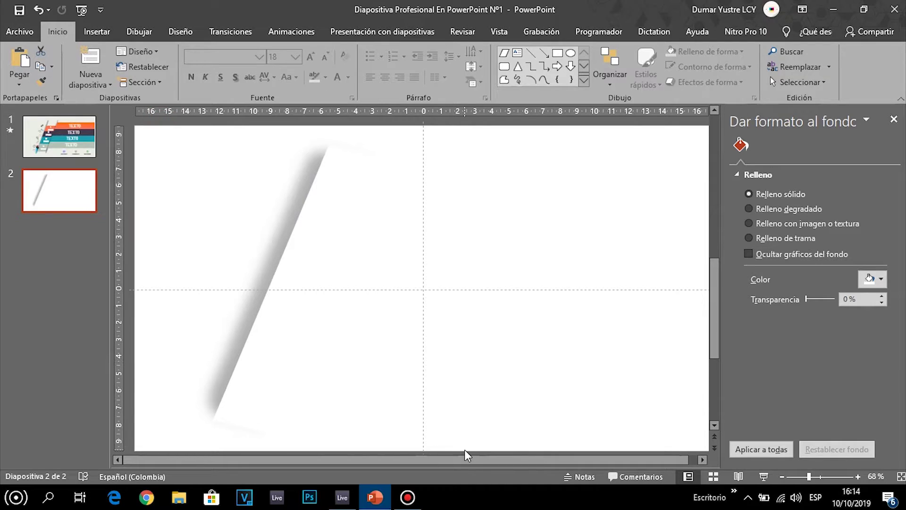
left_click_drag(438, 445, 157, 102)
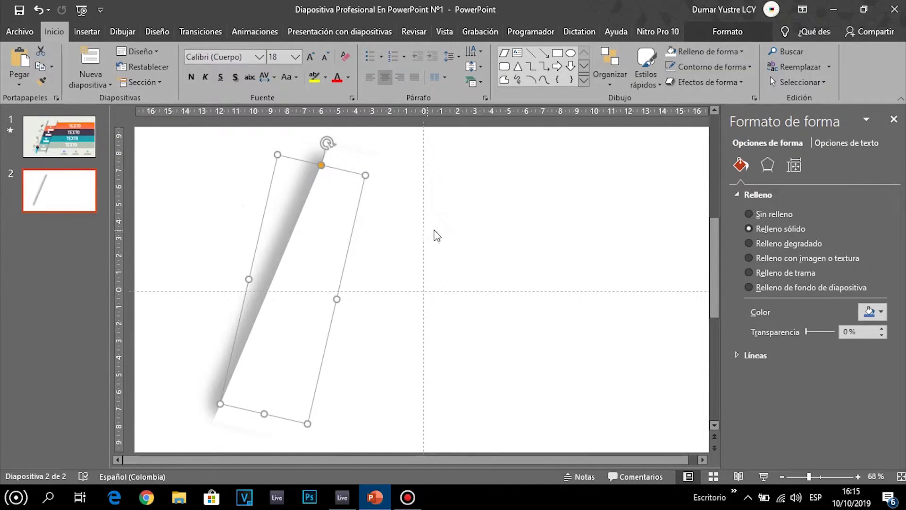
- Select both band parallelograms, adding Paralelogramo 3 from the Selection Pane list
left_click(310, 197)
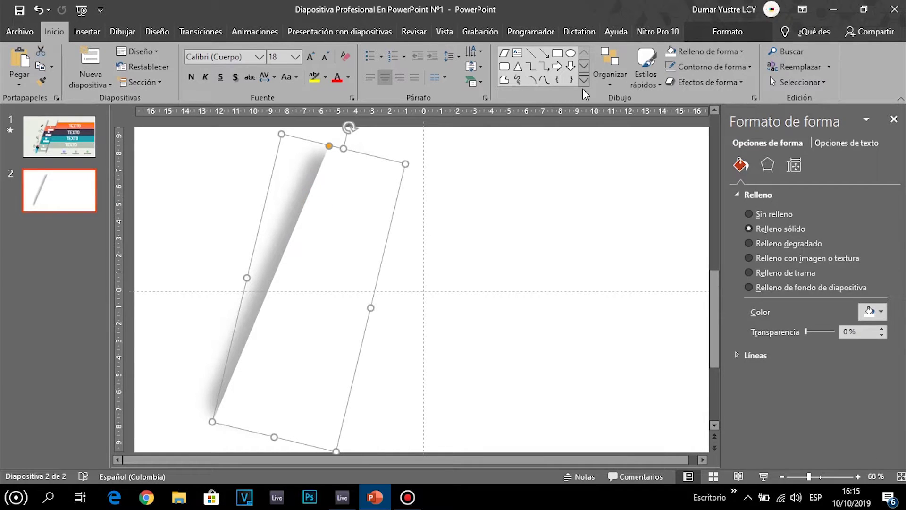
left_click(727, 35)
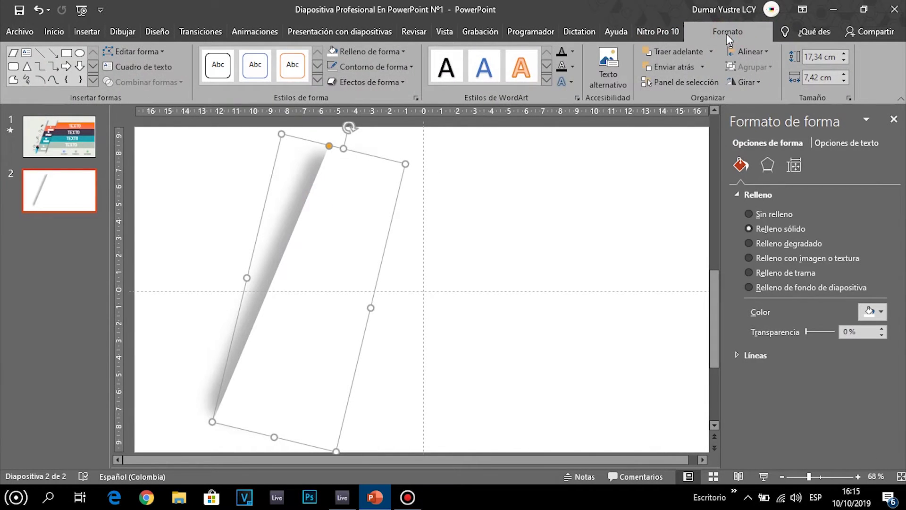
left_click(664, 83)
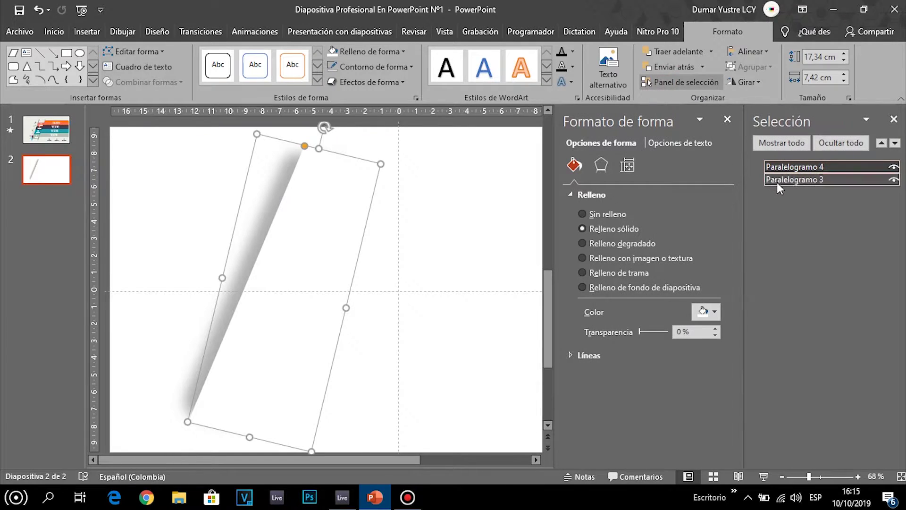
left_click(806, 180, "ctrl")
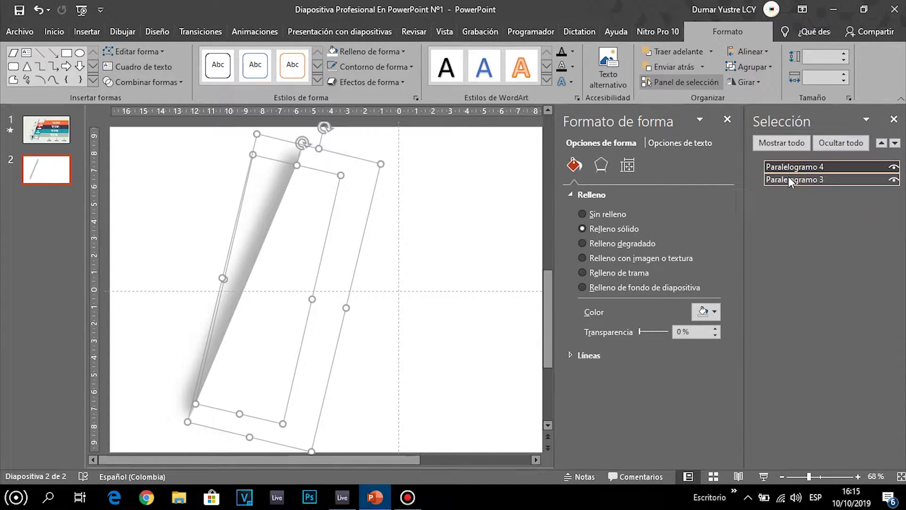
left_click(728, 120)
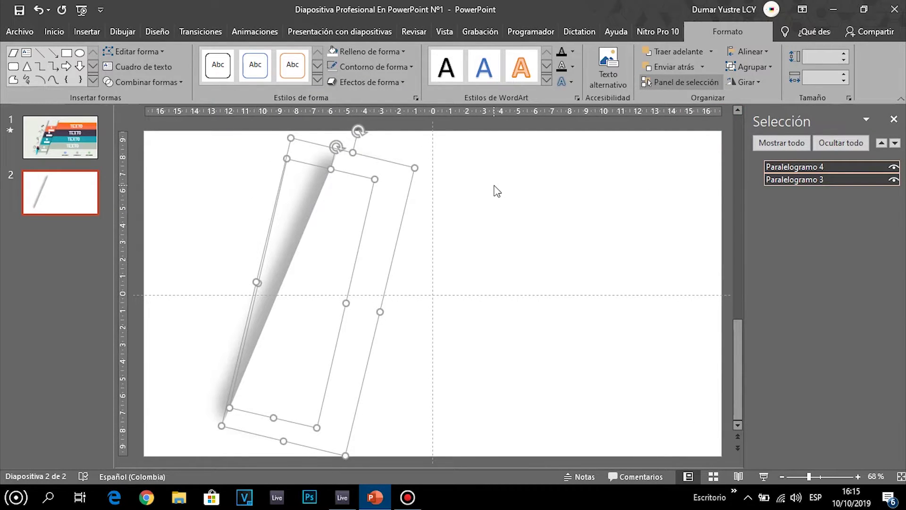
- Copy and paste the band and place the copy beside the original
key("ctrl+c")
key("ctrl+v")
mouse_move(355, 217)
left_mouse_down()
mouse_move(466, 215)
mouse_move(494, 237)
left_mouse_up()
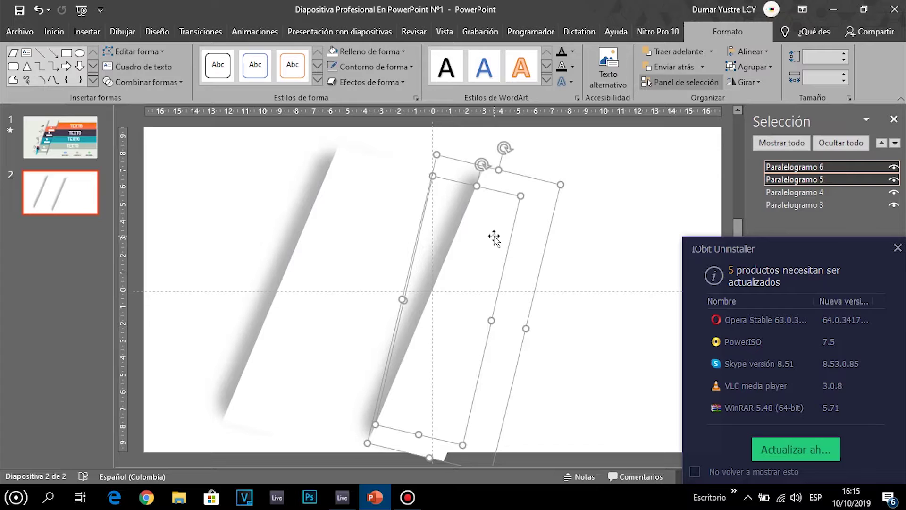
left_click(897, 248)
left_click_drag(476, 248, 449, 242)
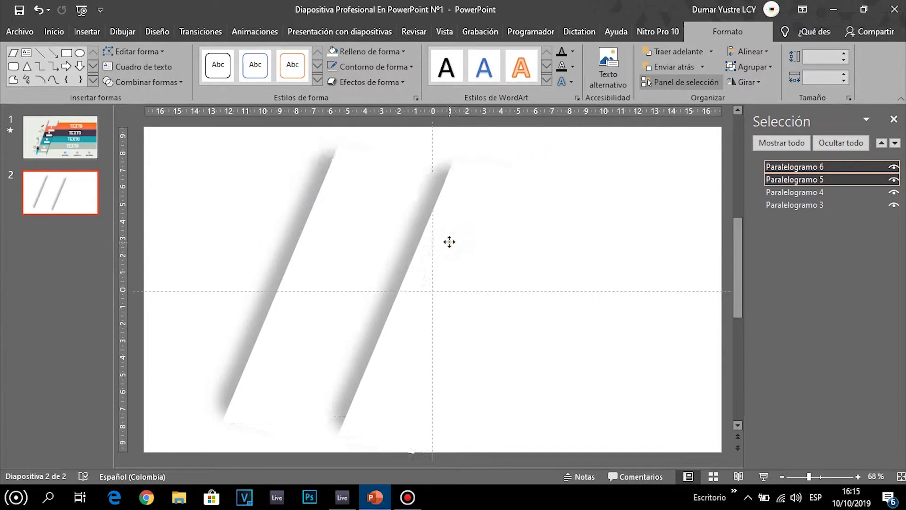
left_click(751, 51)
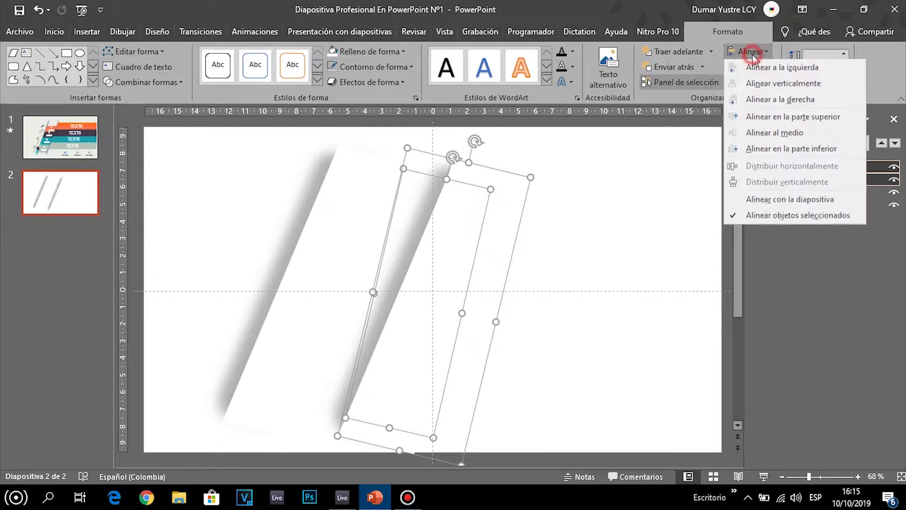
left_click(774, 85)
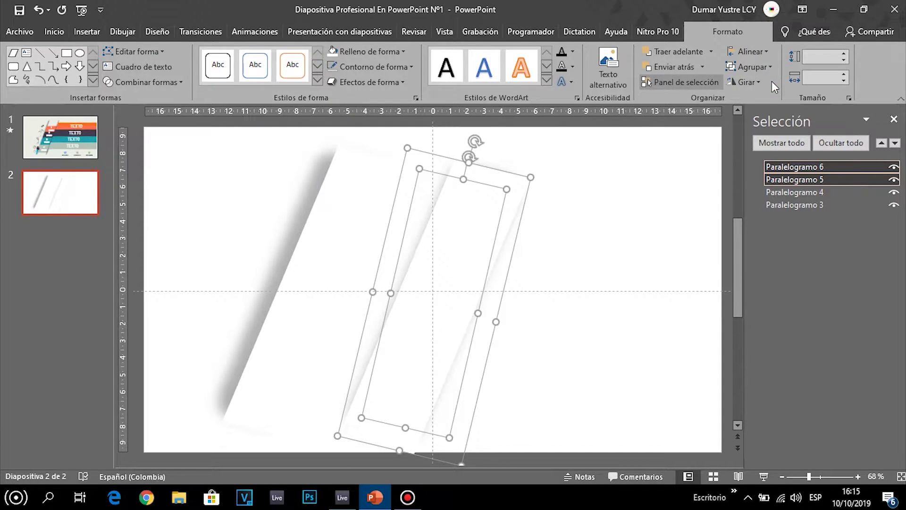
left_click(37, 9)
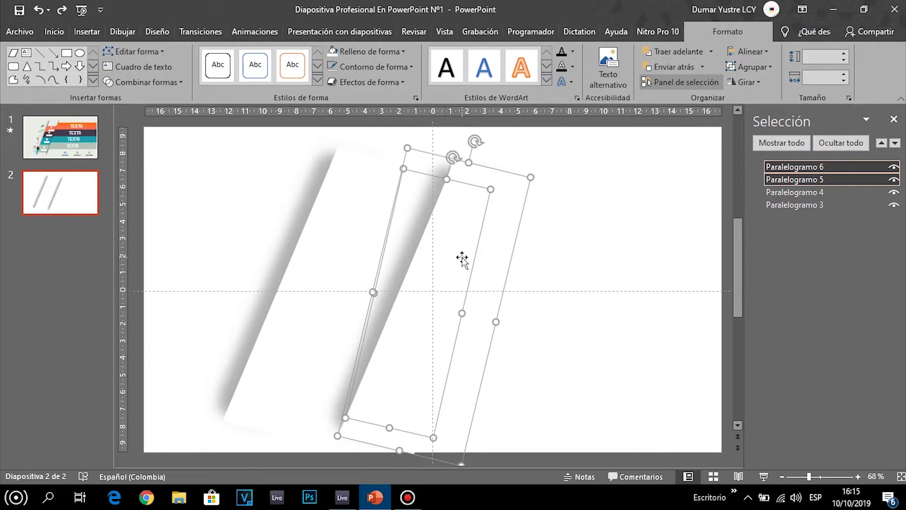
left_click(893, 119)
left_click(716, 246)
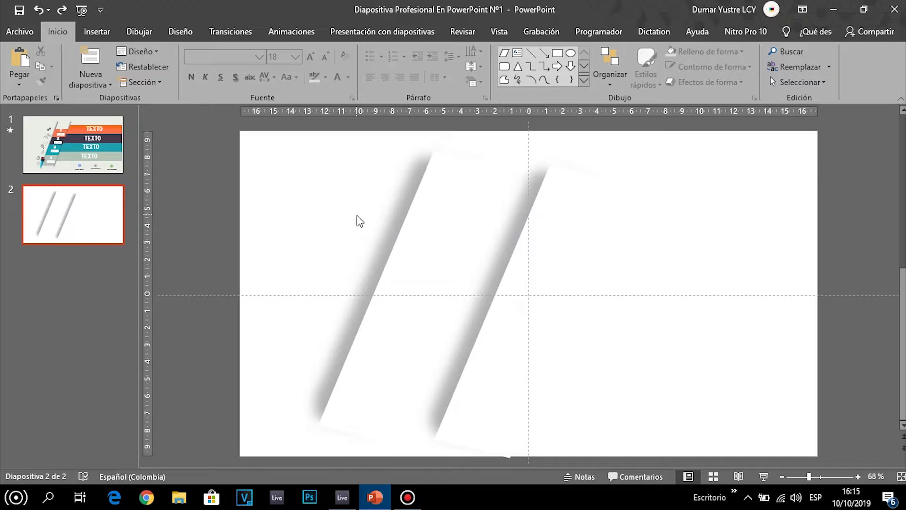
- Draw a parallelogram near the top of the two bands on slide 2
left_click(50, 142)
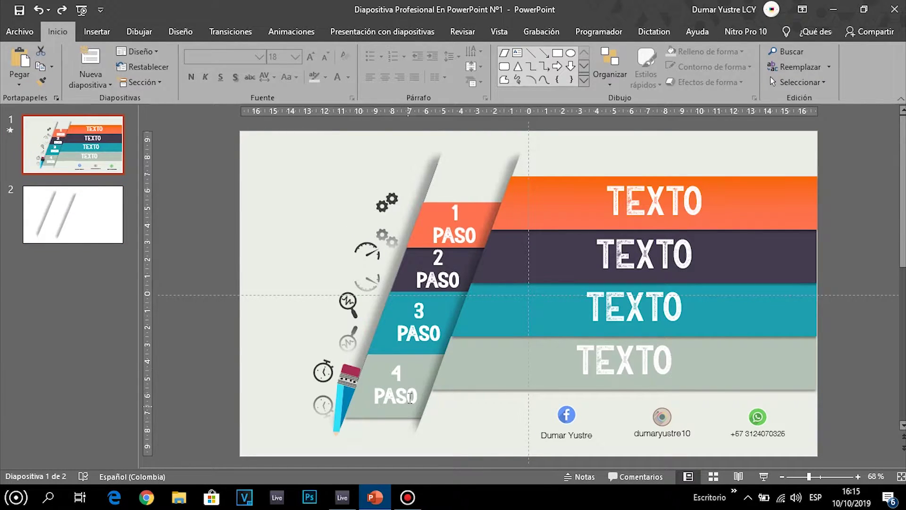
key("Down")
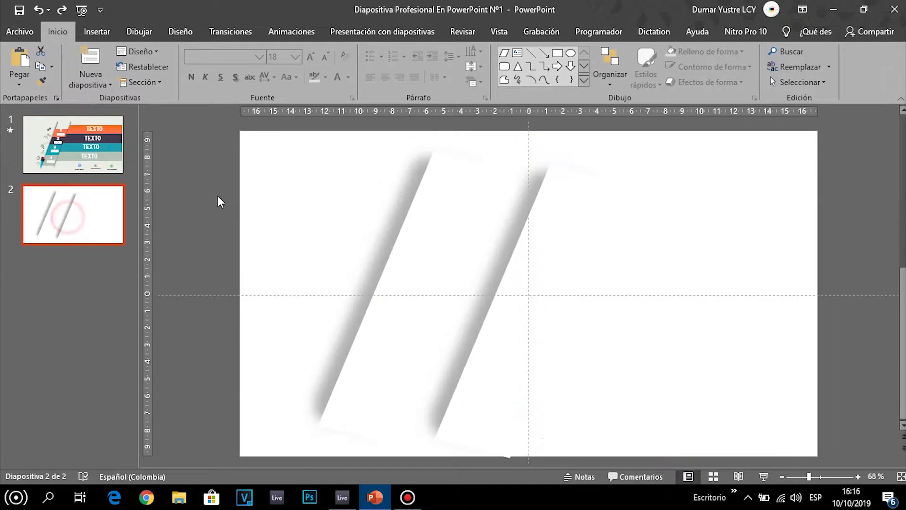
left_click(98, 33)
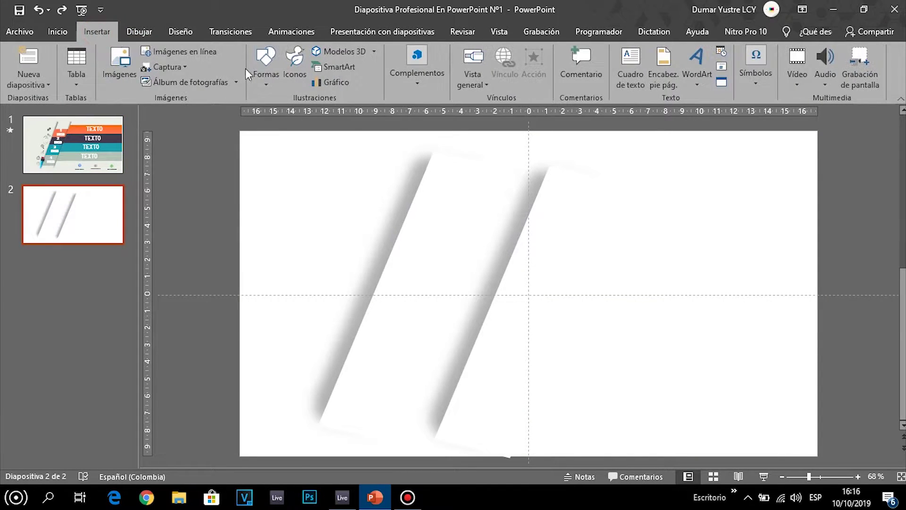
left_click(267, 75)
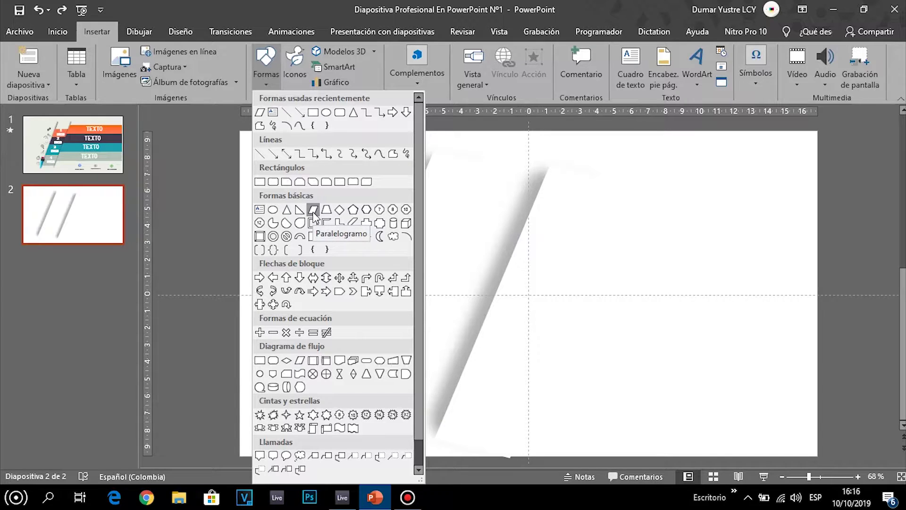
left_click(314, 210)
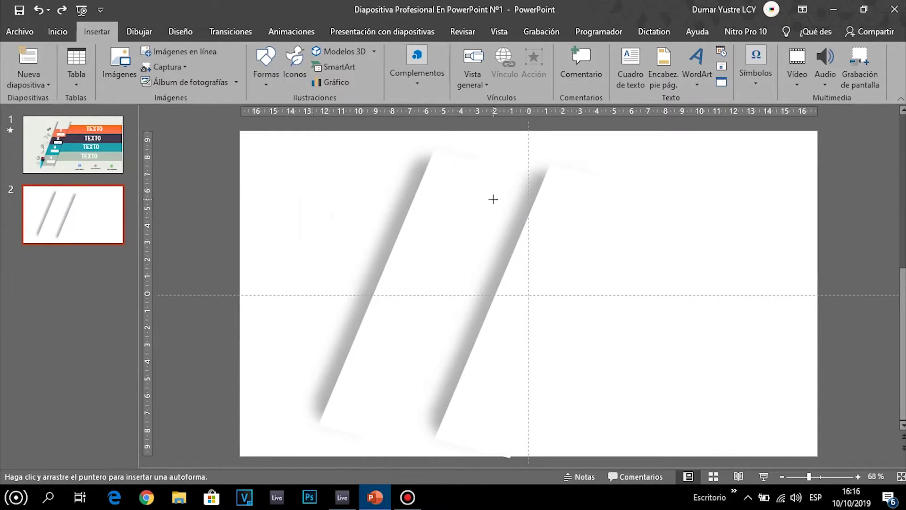
left_click_drag(421, 182, 531, 231)
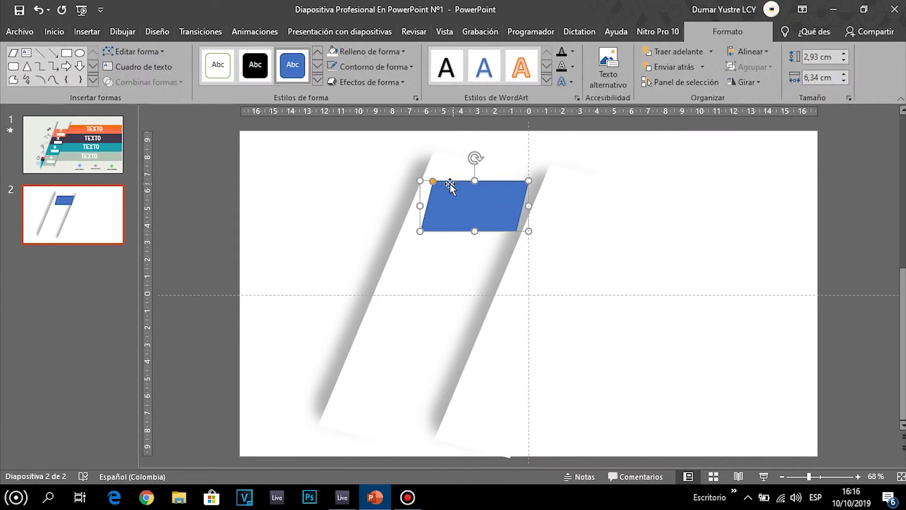
- Tilt and resize the blue block to 2,98 × 7,52 cm across both bands, then view slide 1
left_click_drag(475, 159, 469, 174)
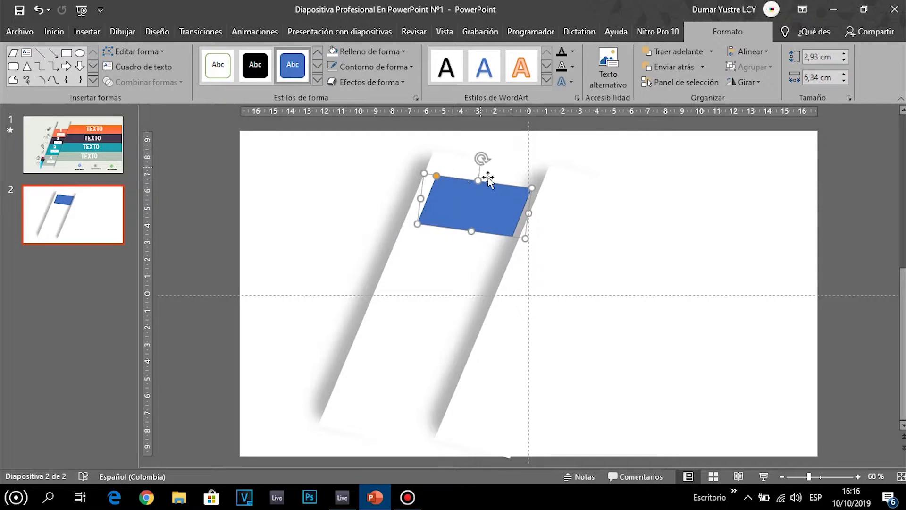
left_click_drag(525, 238, 531, 239)
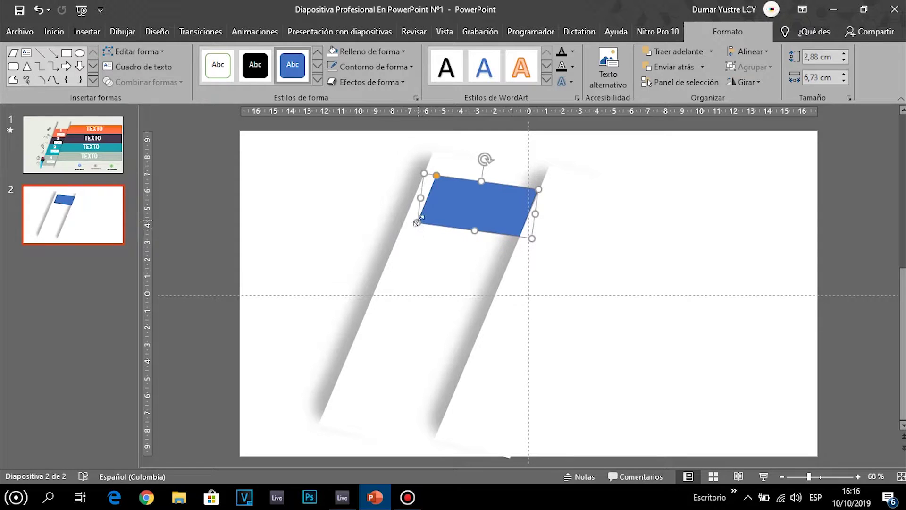
left_click_drag(417, 222, 404, 220)
left_click_drag(423, 173, 426, 175)
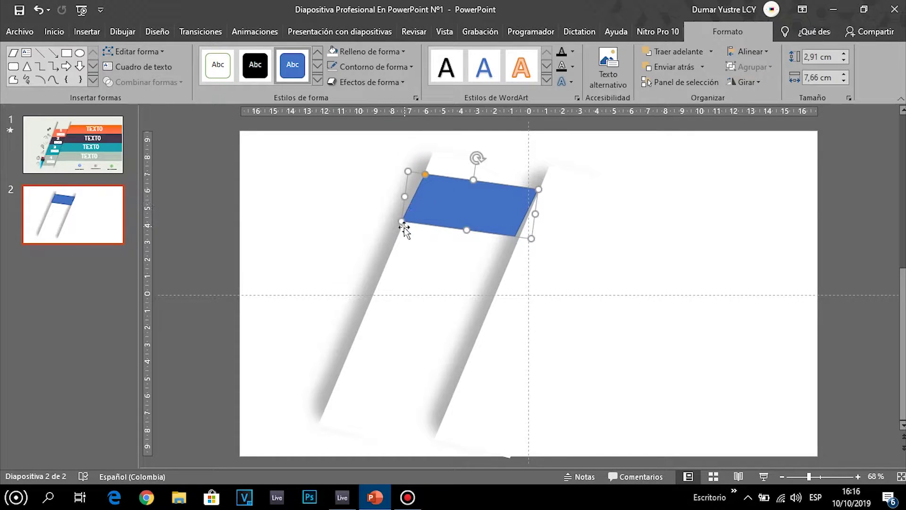
left_click_drag(402, 223, 405, 223)
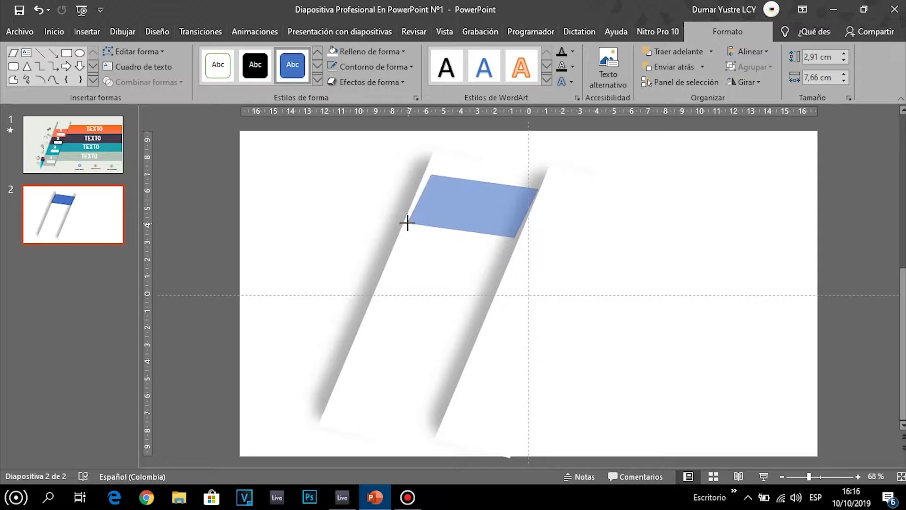
mouse_move(406, 223)
left_mouse_down()
mouse_move(405, 196)
mouse_move(425, 174)
left_mouse_up()
left_click(612, 228)
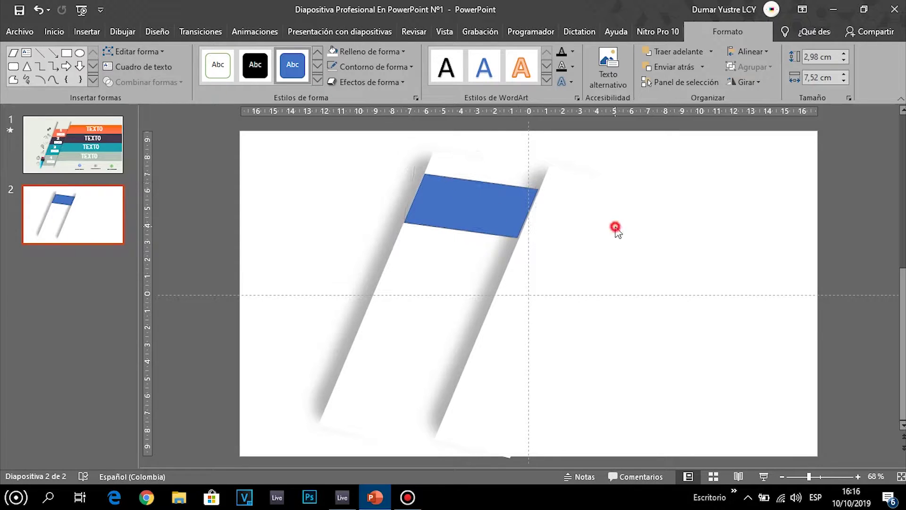
left_click(495, 222)
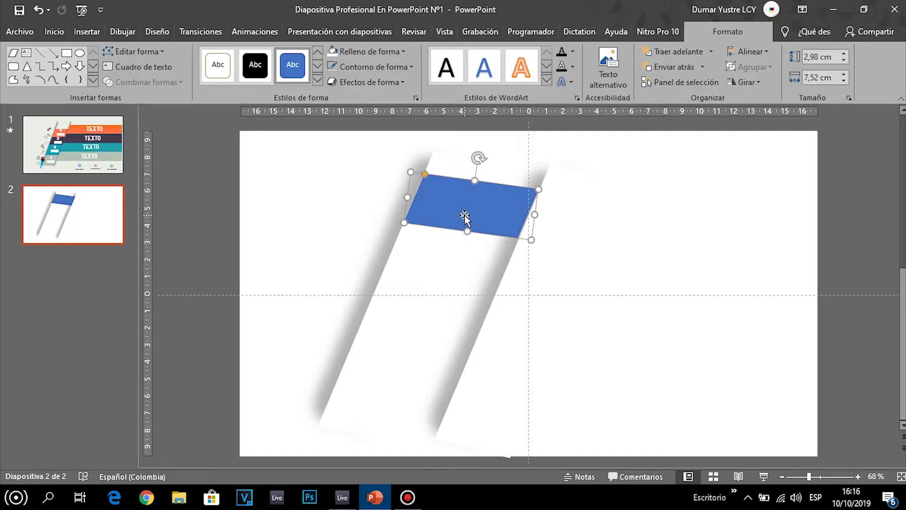
left_click(99, 143)
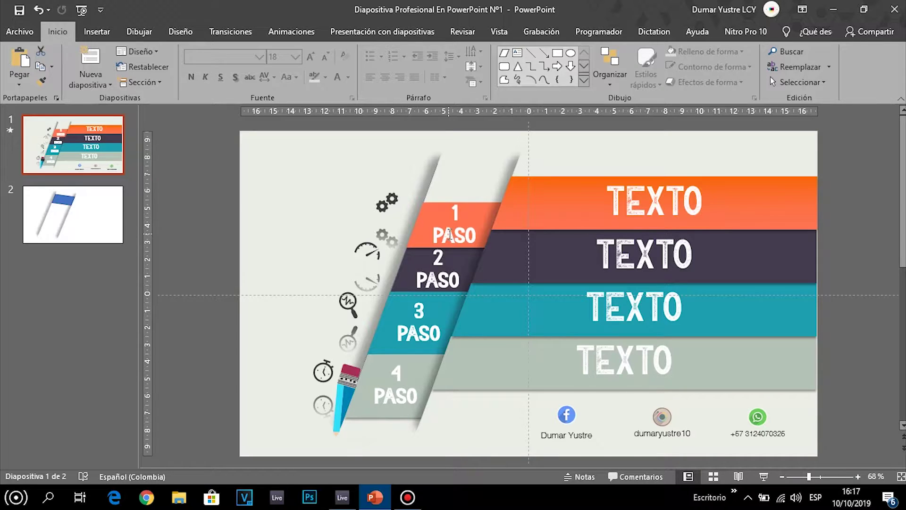
- Inspect slide 1's PASO block and orange, purple and teal TEXTO banners, then return to slide 2
left_click(475, 237)
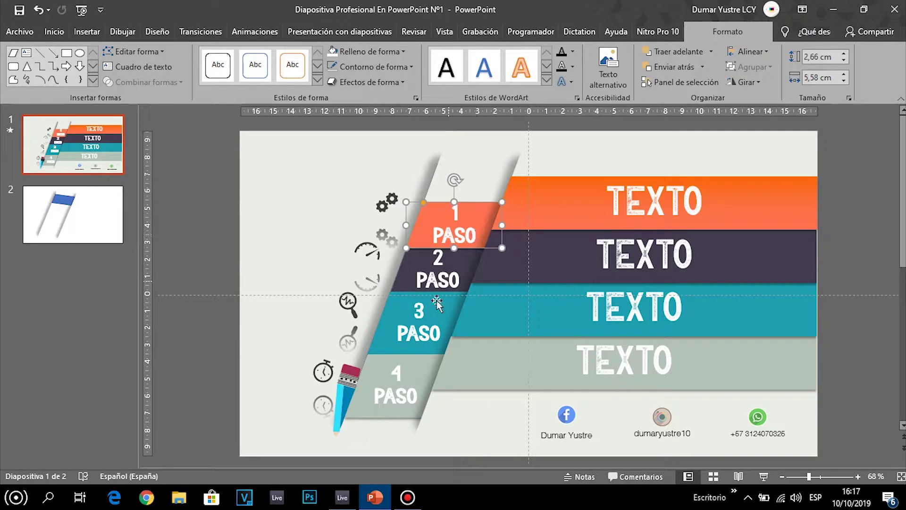
left_click(702, 198)
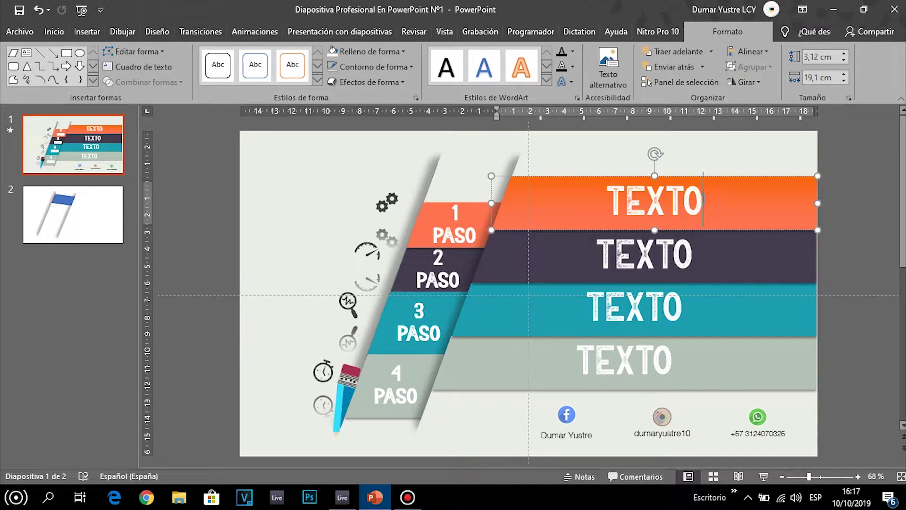
left_click(692, 251)
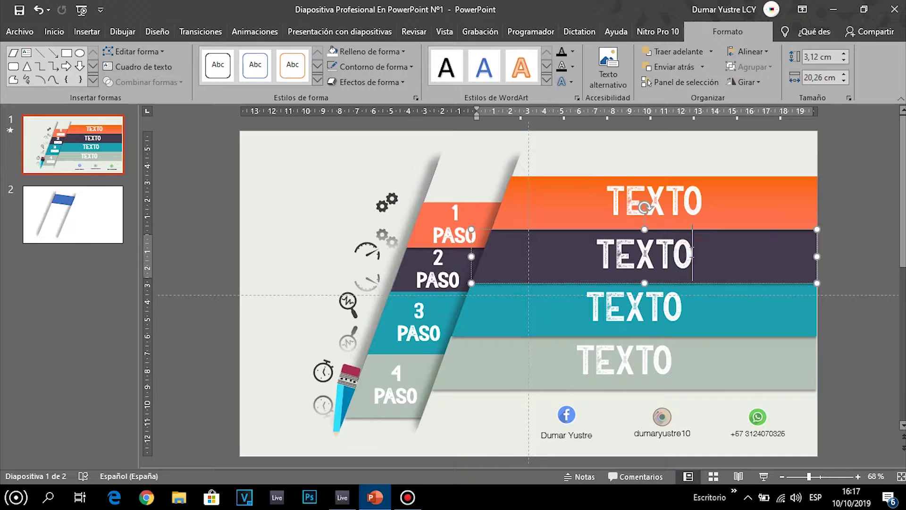
left_click(683, 308)
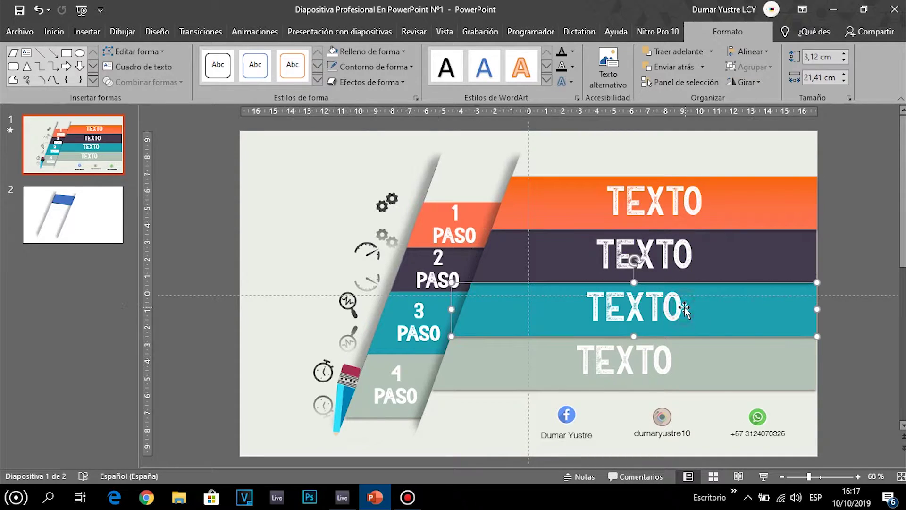
left_click(80, 217)
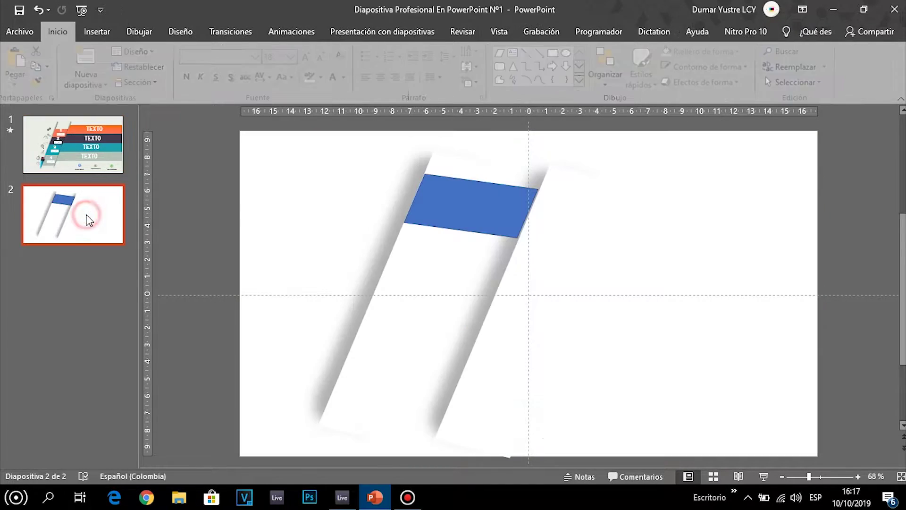
- Duplicate the blue parallelogram and stack the copies flush down the band as four blocks
left_click(466, 201)
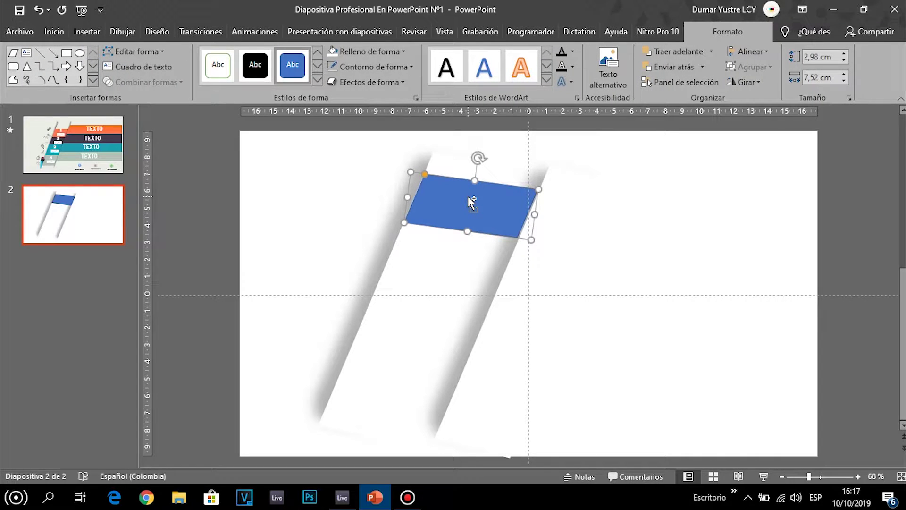
key("ctrl+d")
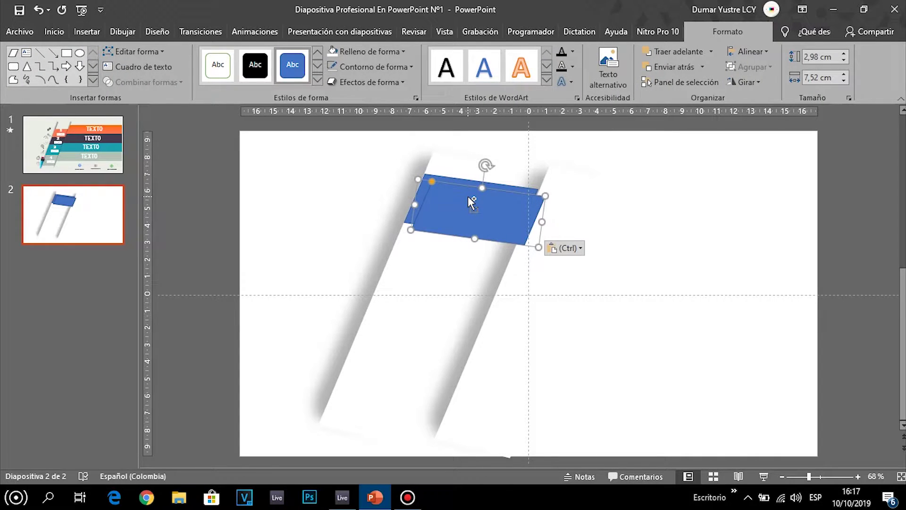
key("ctrl+d")
key("ctrl+d")
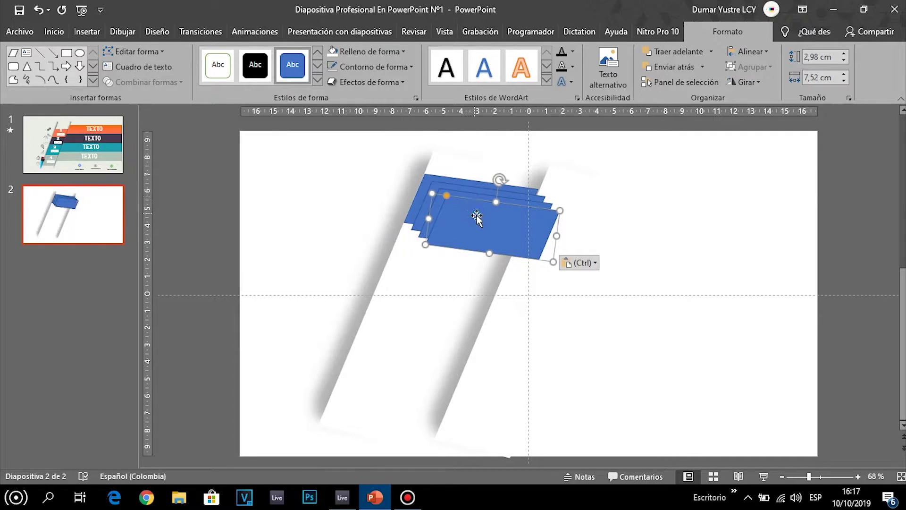
left_click_drag(476, 217, 632, 285)
left_click_drag(475, 234, 637, 211)
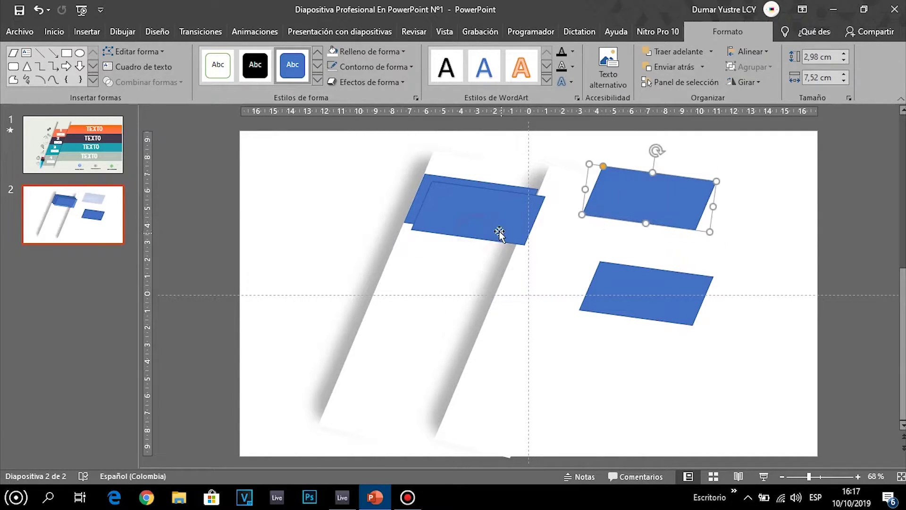
left_click_drag(499, 233, 466, 263)
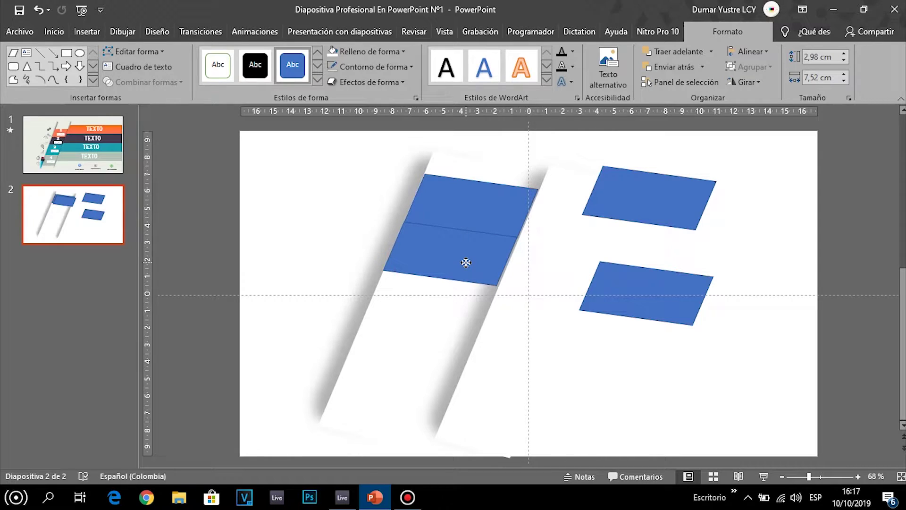
left_click_drag(613, 200, 399, 306)
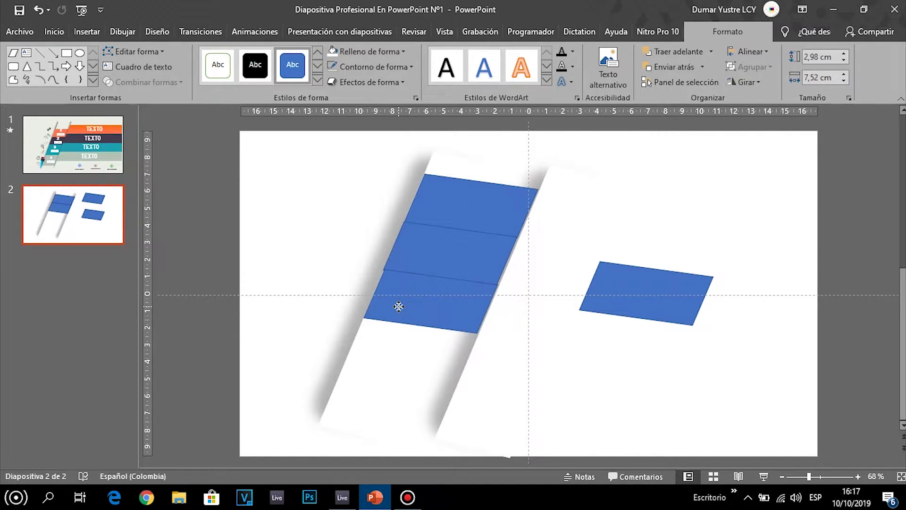
left_click_drag(599, 296, 394, 352)
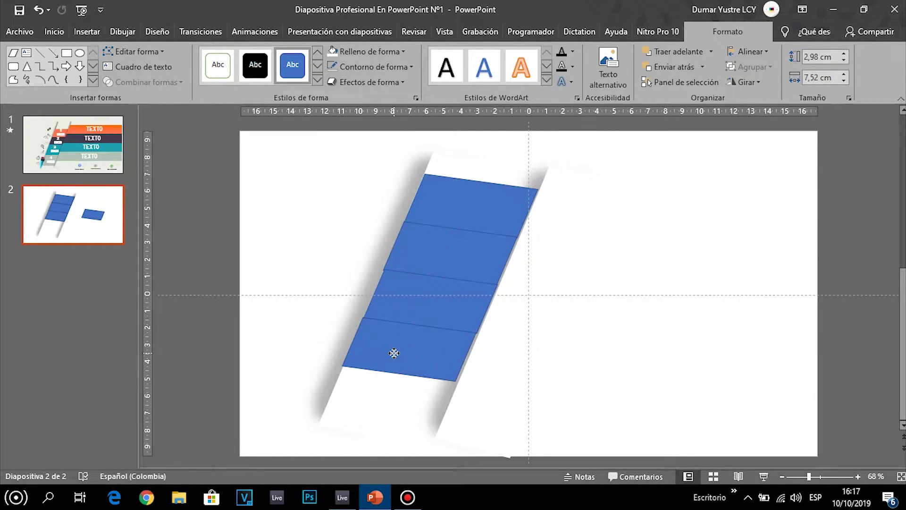
left_click(584, 331)
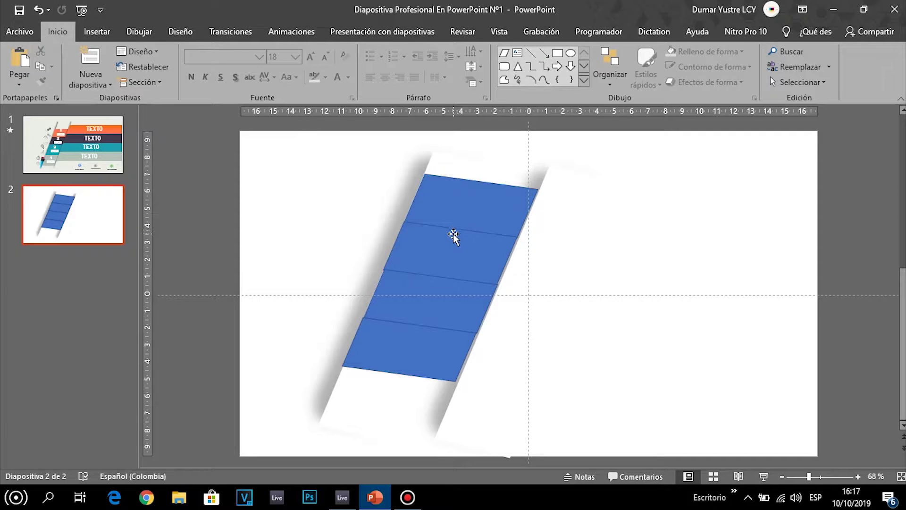
left_click(857, 477)
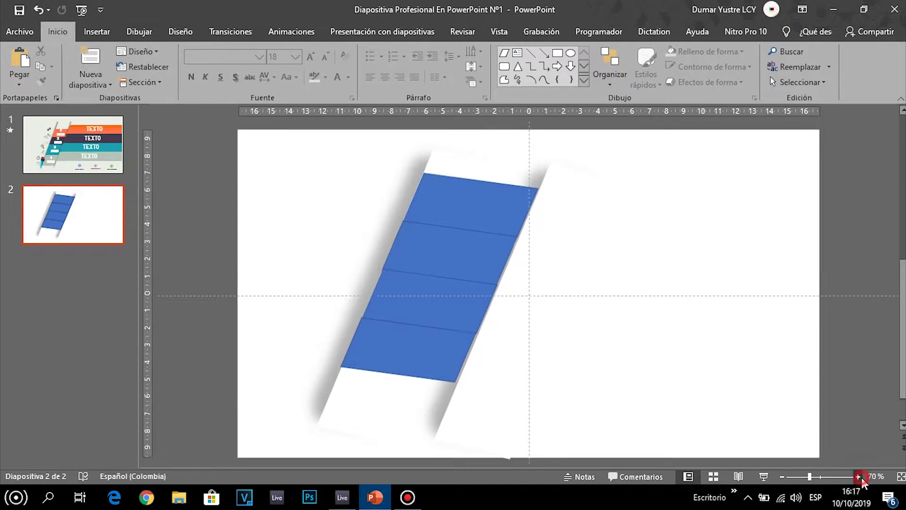
left_click(858, 476)
left_click(858, 477)
left_click(858, 477)
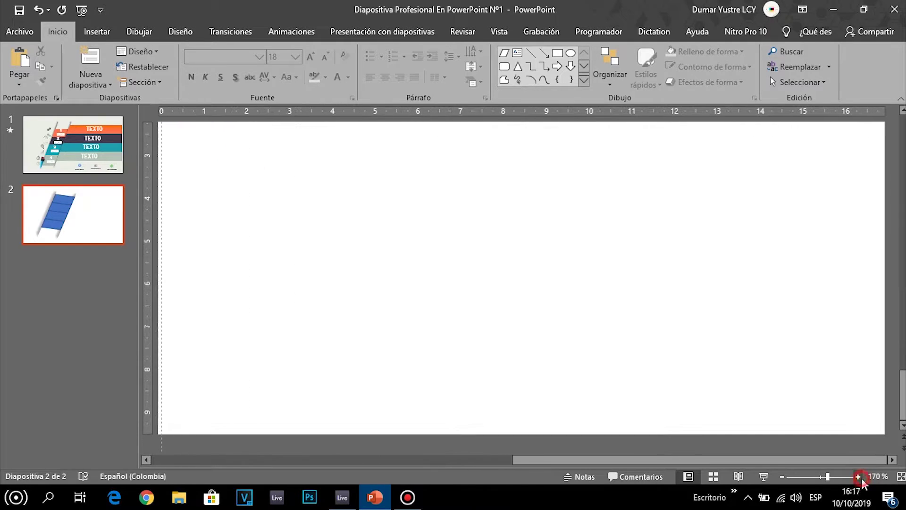
scroll(315, 411, "up", 2)
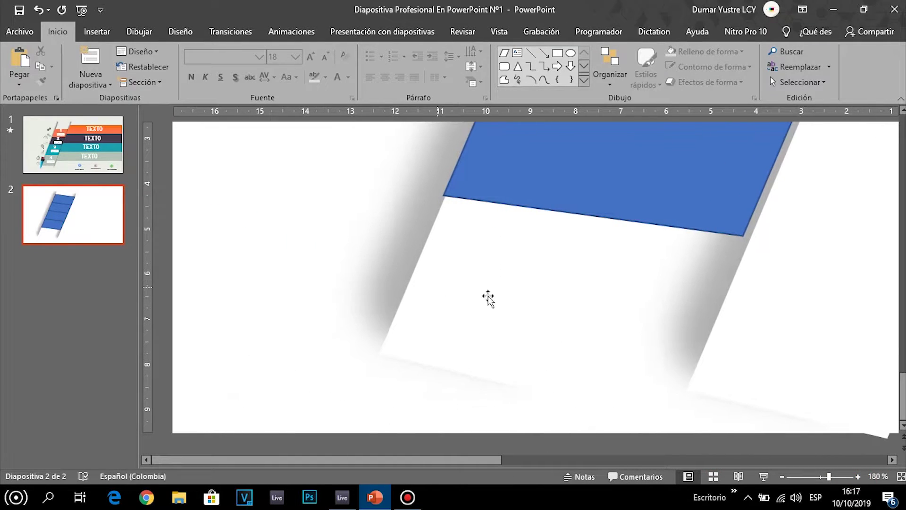
scroll(647, 254, "up", 2)
scroll(646, 253, "up", 2)
scroll(646, 253, "up", 2)
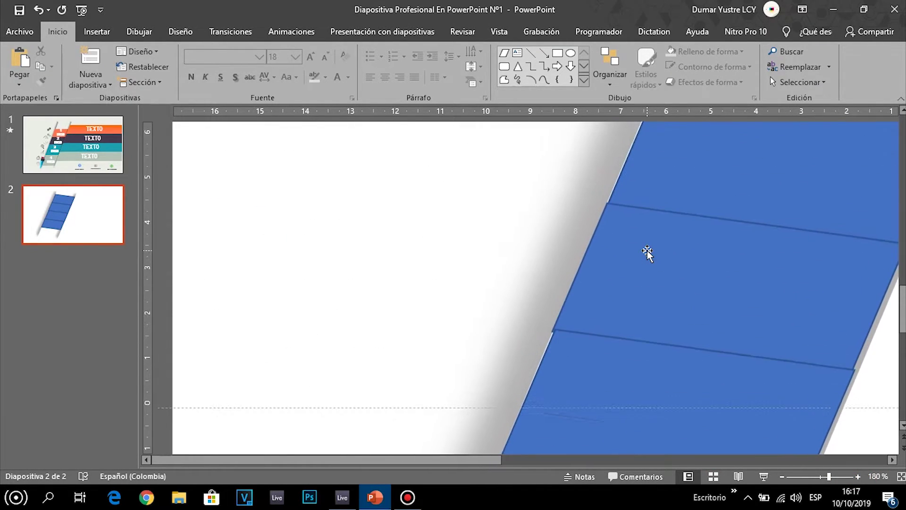
scroll(647, 253, "up", 2)
scroll(647, 253, "up", 2)
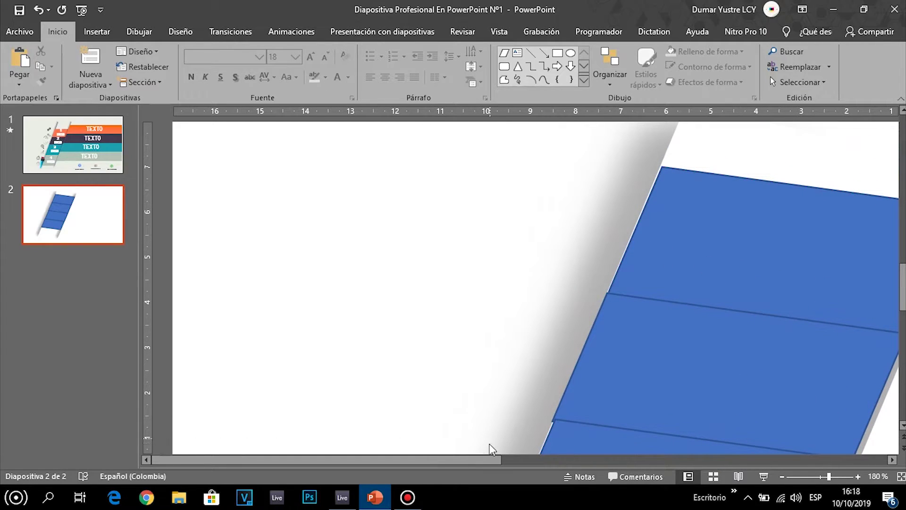
left_click_drag(487, 459, 535, 457)
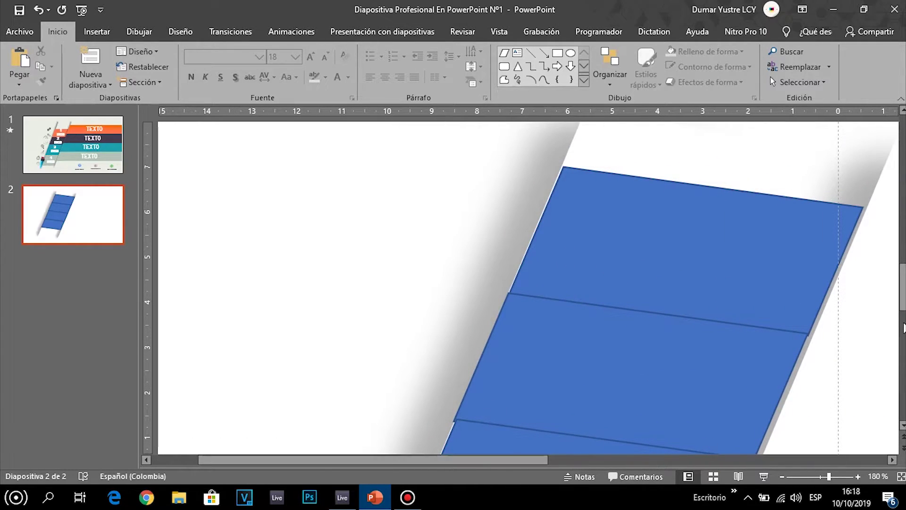
left_click_drag(902, 328, 903, 348)
left_click(705, 229)
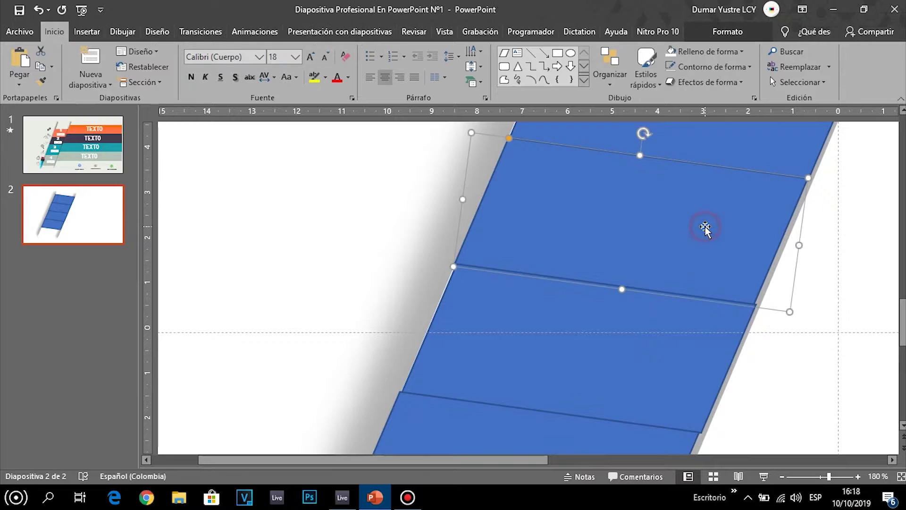
left_click(859, 237)
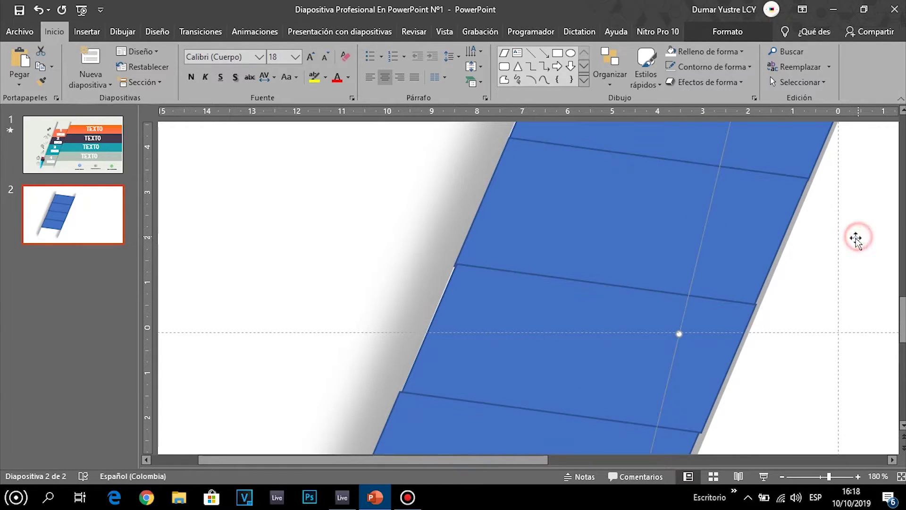
left_click(718, 233)
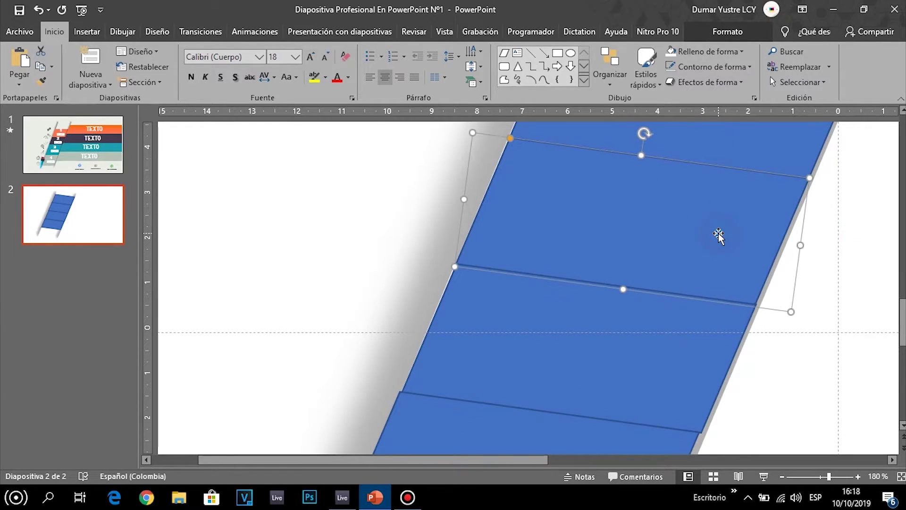
left_click(860, 230)
left_click(688, 217)
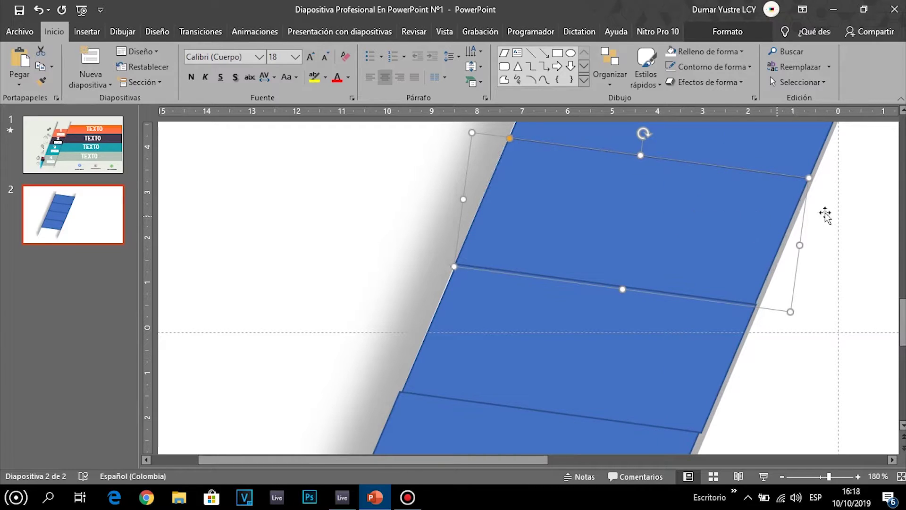
left_click(870, 212)
left_click(685, 328)
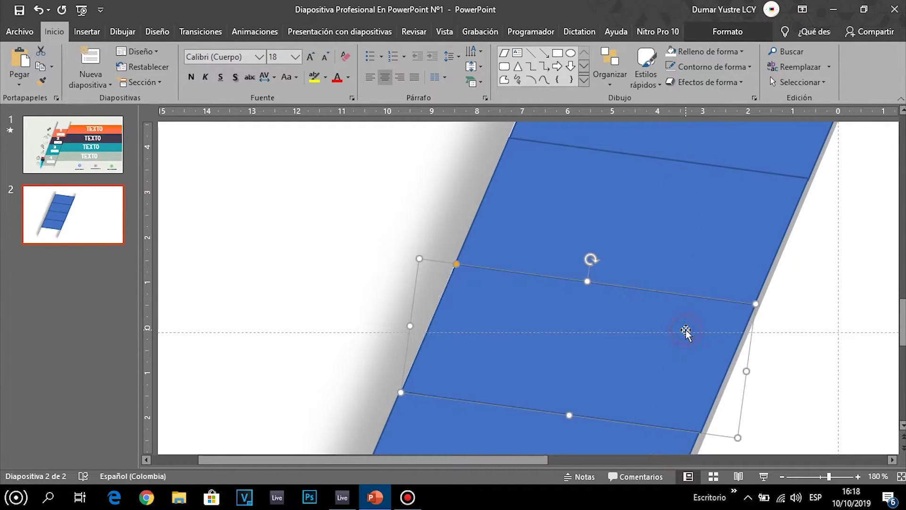
left_click(839, 296)
scroll(840, 302, "down", 2)
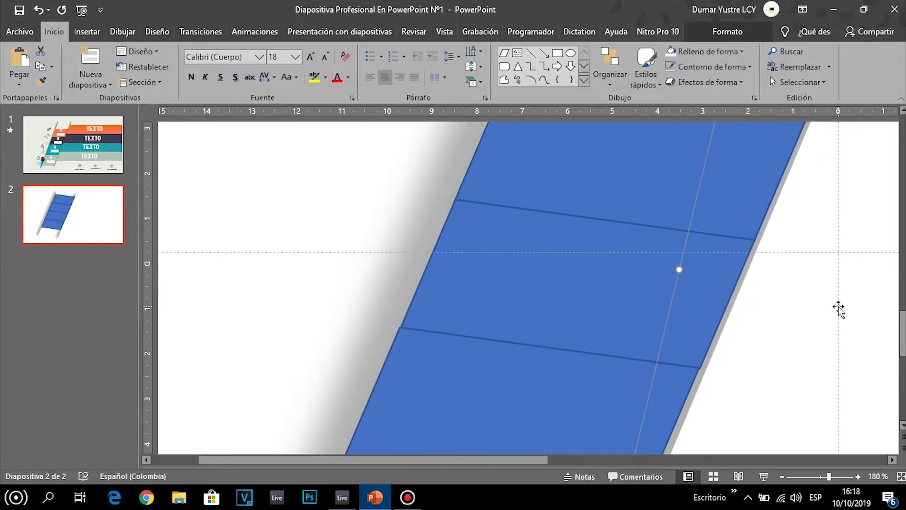
scroll(838, 307, "down", 3)
left_click(614, 285)
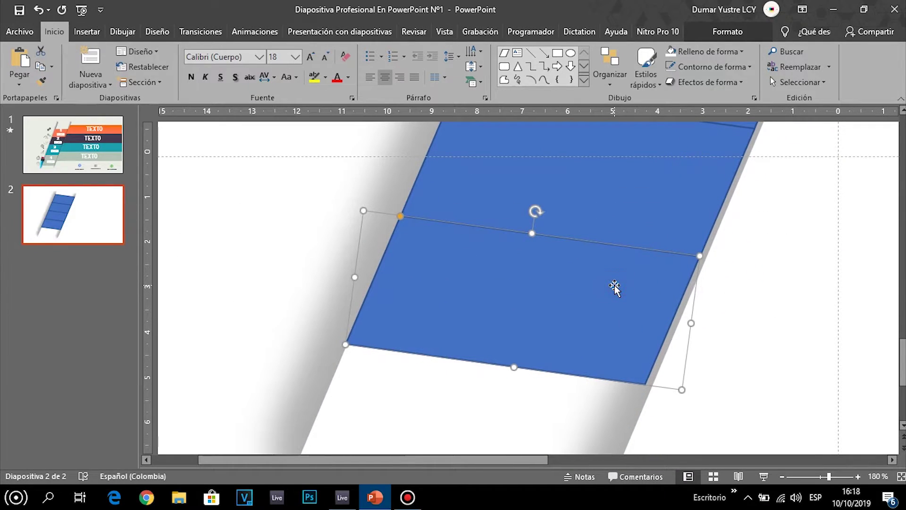
left_click(783, 267)
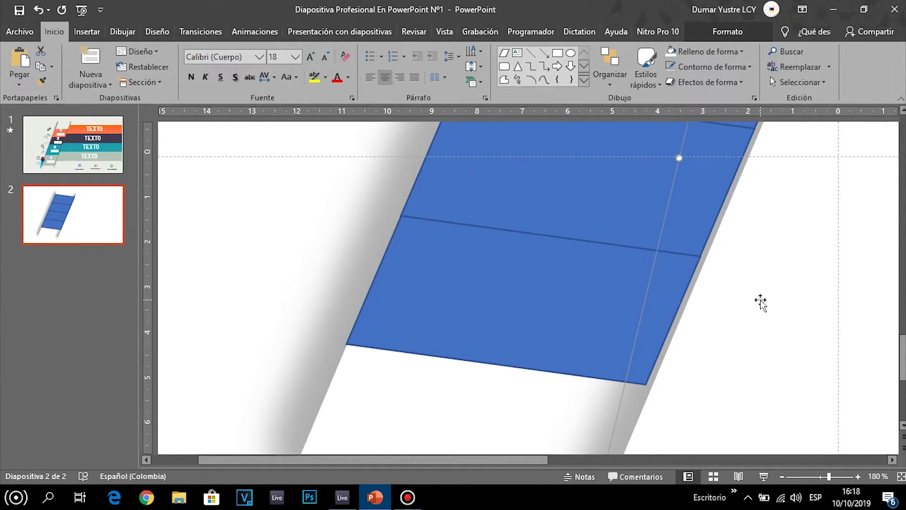
scroll(760, 302, "up", 2)
scroll(760, 302, "up", 3)
scroll(760, 302, "up", 2)
scroll(760, 302, "up", 3)
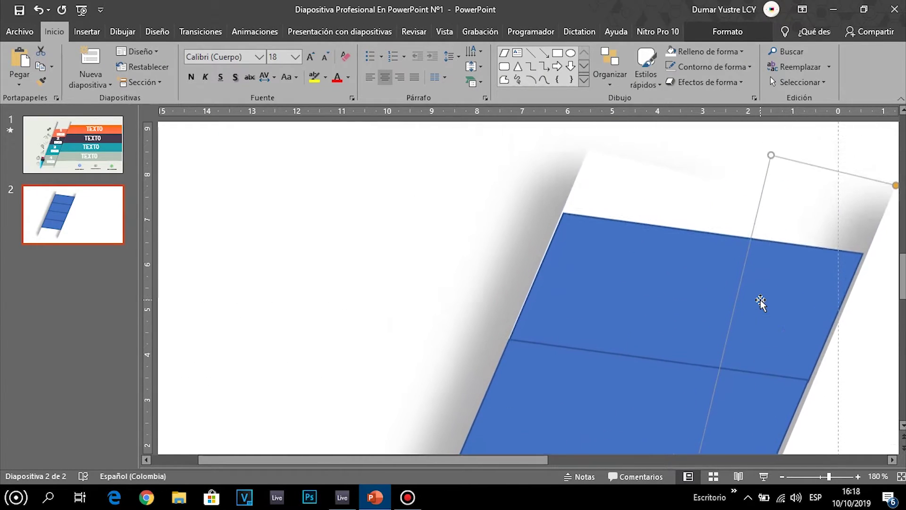
scroll(760, 302, "down", 5)
scroll(760, 302, "up", 10)
left_click(80, 219)
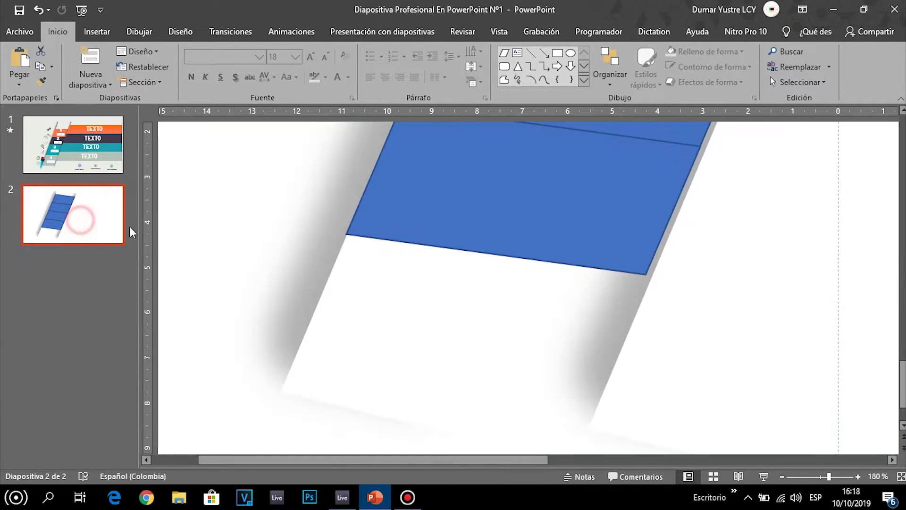
left_click_drag(828, 476, 813, 477)
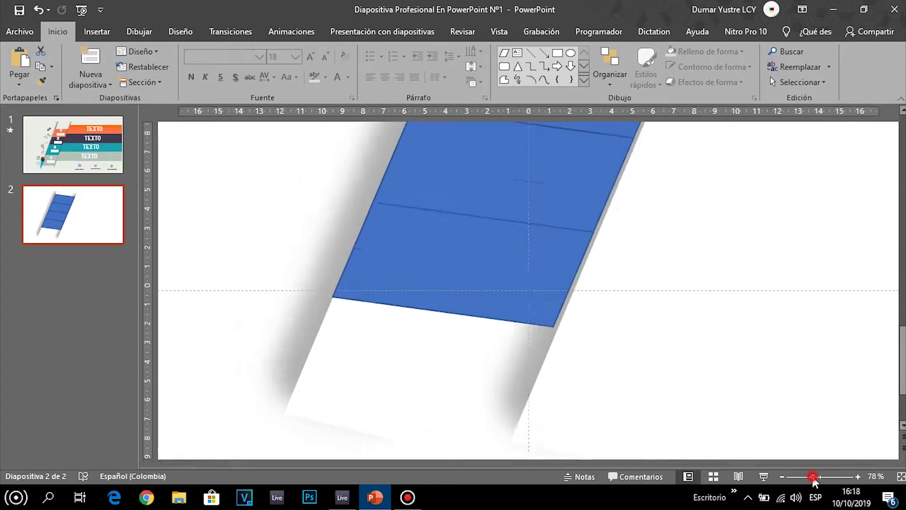
- Zoom out to 55% and try selecting the four blue blocks
left_click(804, 476)
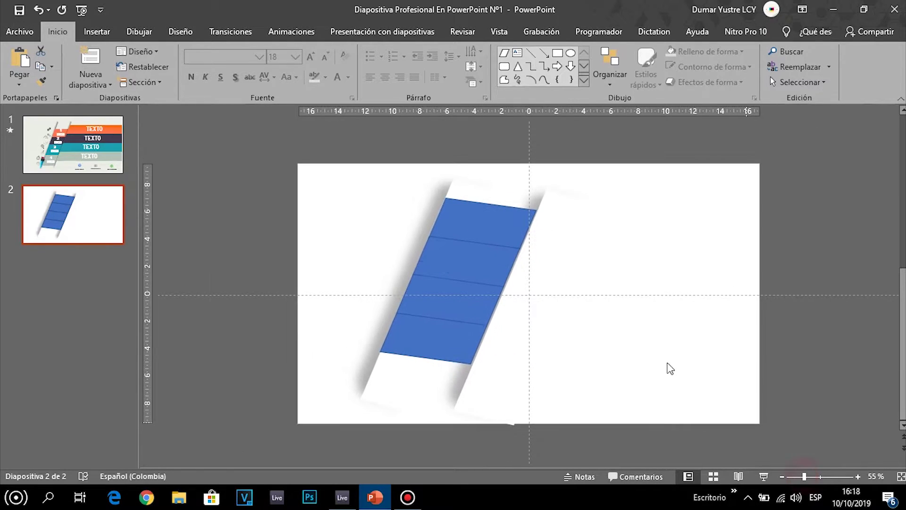
left_click(484, 231)
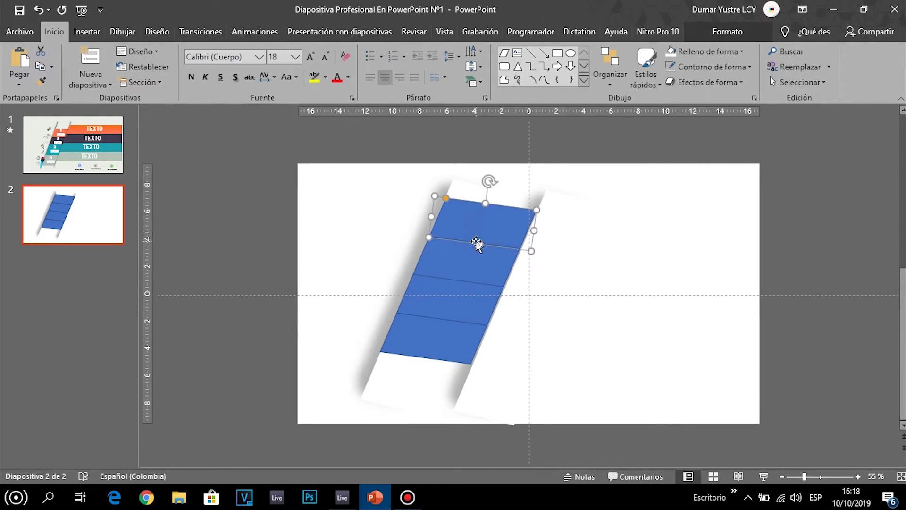
left_click(466, 262)
left_click(454, 294, "shift")
left_click(438, 340, "shift")
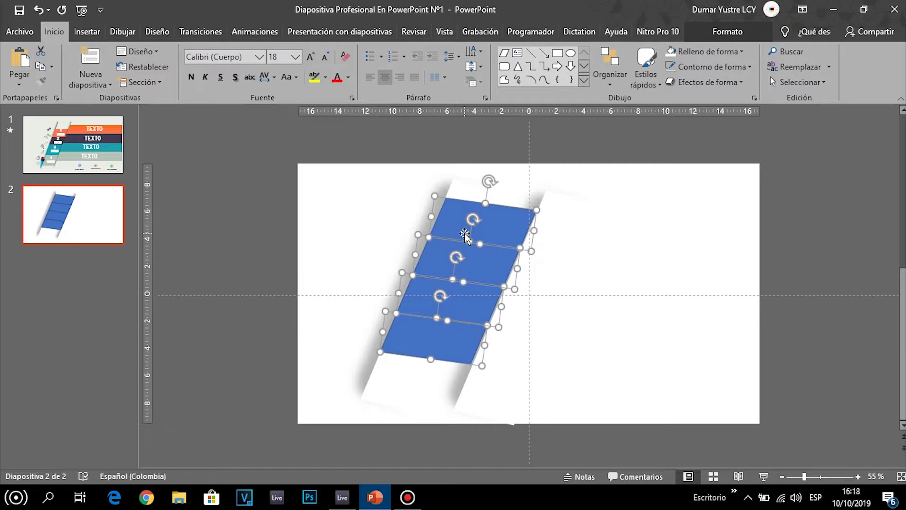
left_click(645, 262)
- Select all four blue blocks and set their outline to Sin contorno
left_click(500, 224)
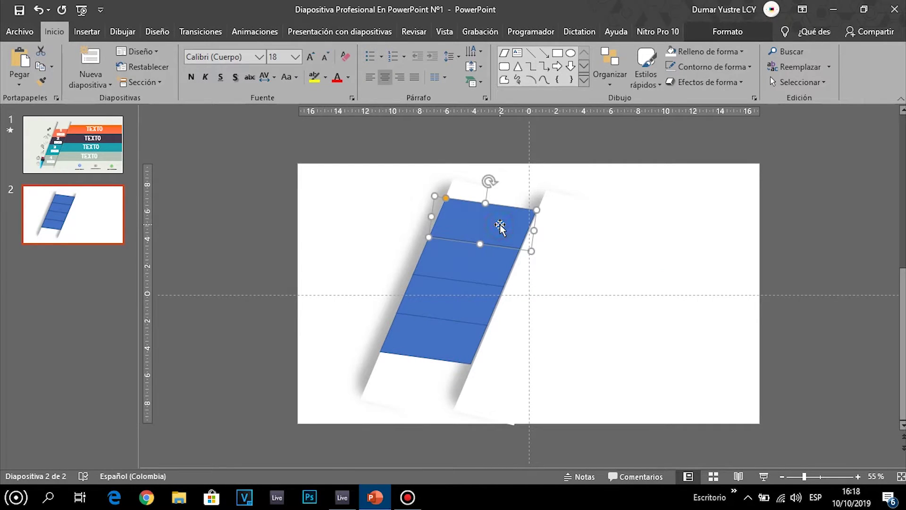
left_click(480, 269, "shift")
left_click(454, 299, "shift")
left_click(437, 345, "shift")
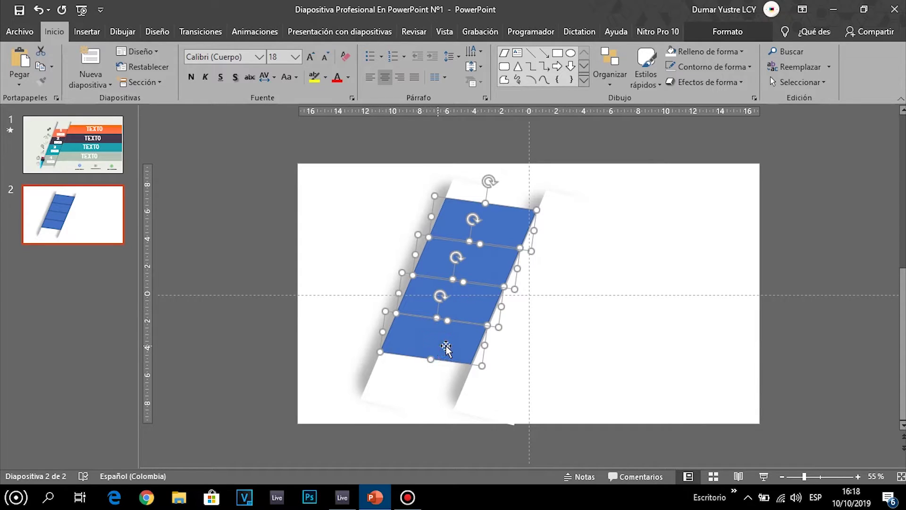
left_click(738, 32)
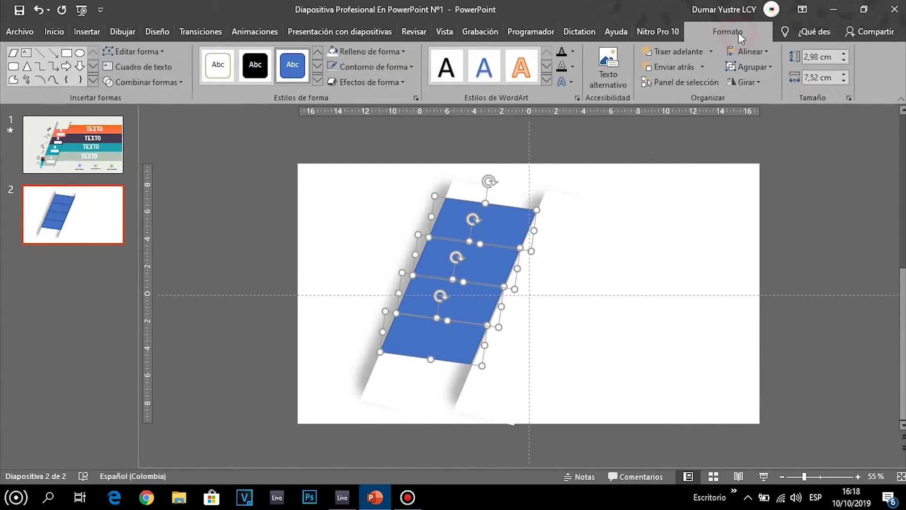
left_click(377, 66)
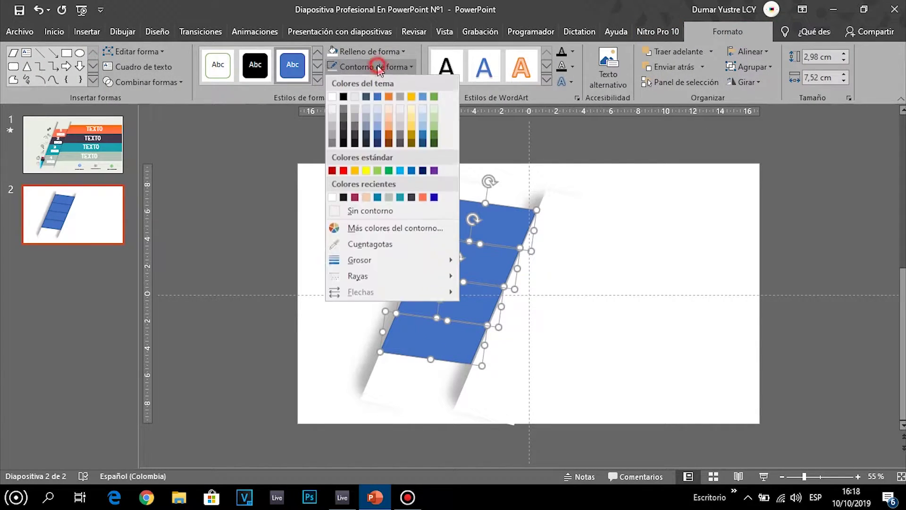
left_click(370, 212)
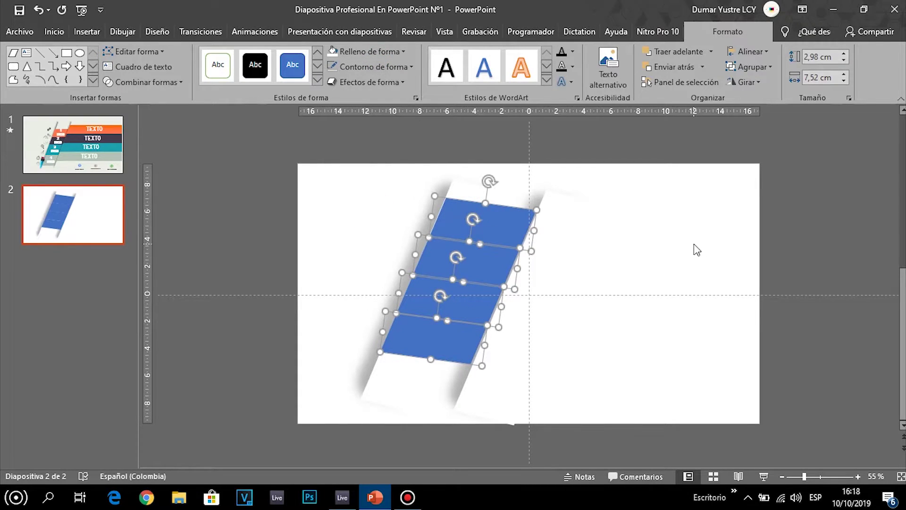
left_click(650, 230)
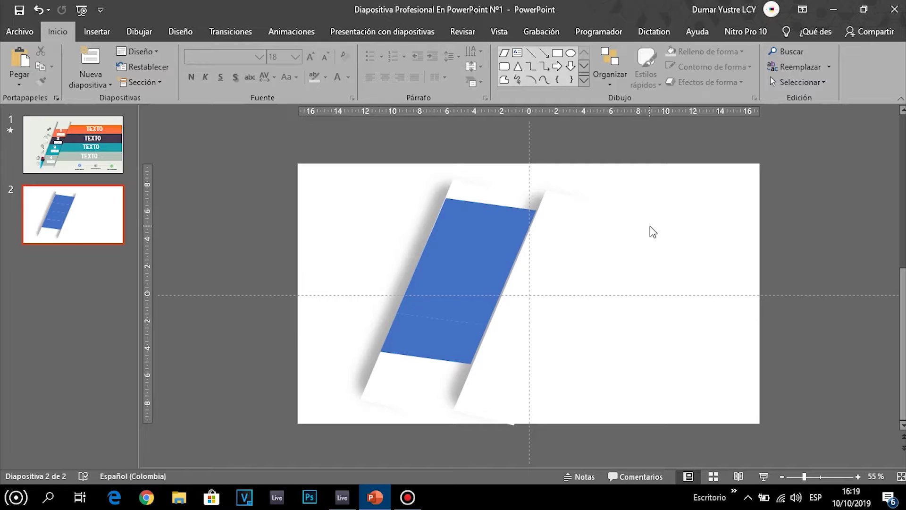
left_click(517, 222)
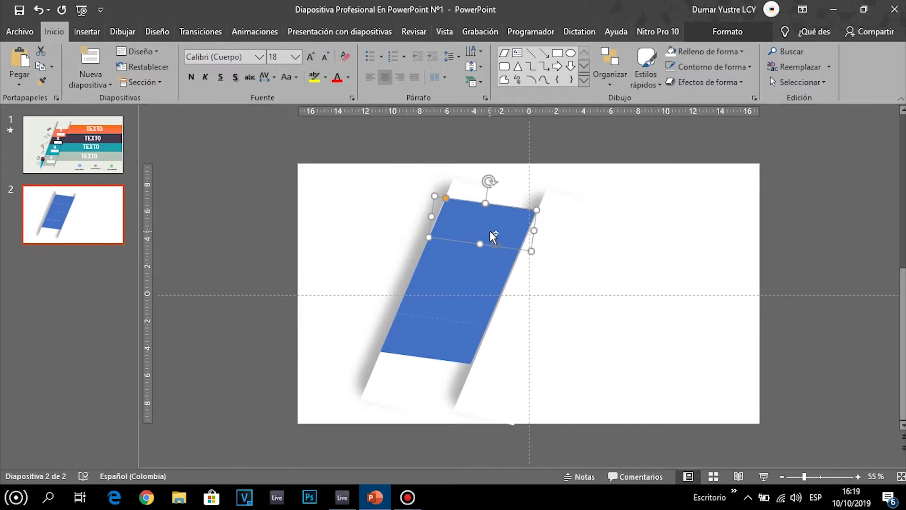
left_click_drag(490, 231, 570, 239)
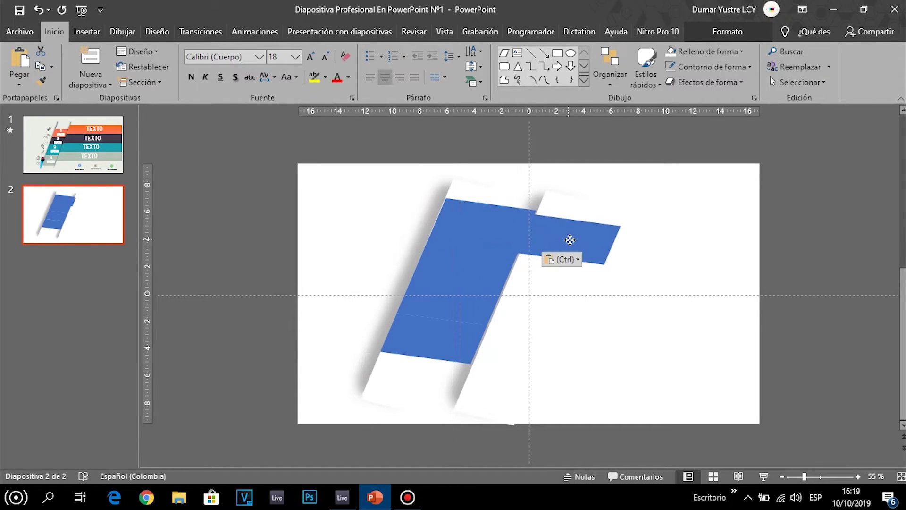
left_click_drag(570, 240, 578, 227)
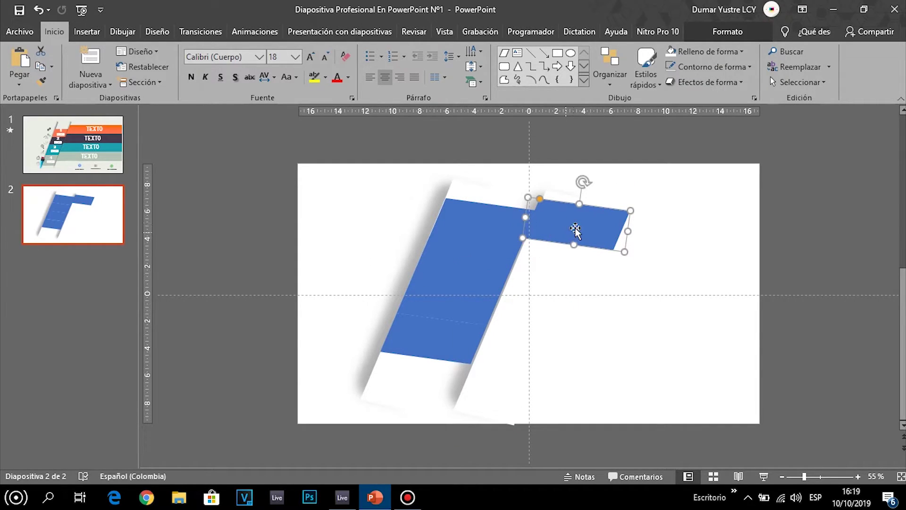
key("Delete")
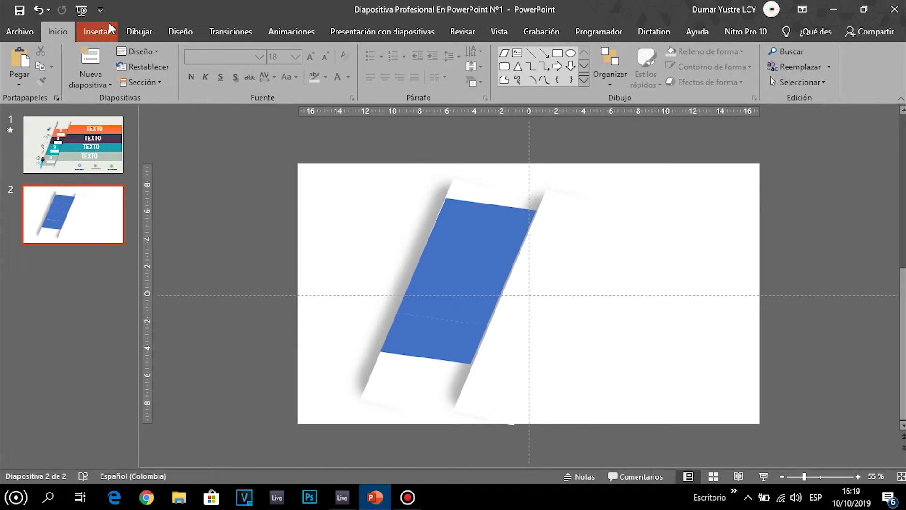
- Draw a parallelogram banner to the right of the band's top block
left_click(107, 32)
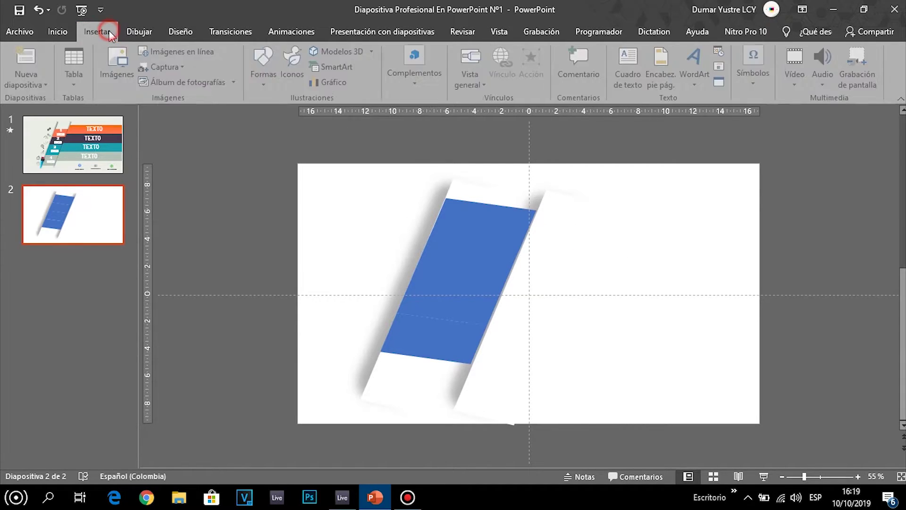
left_click(265, 89)
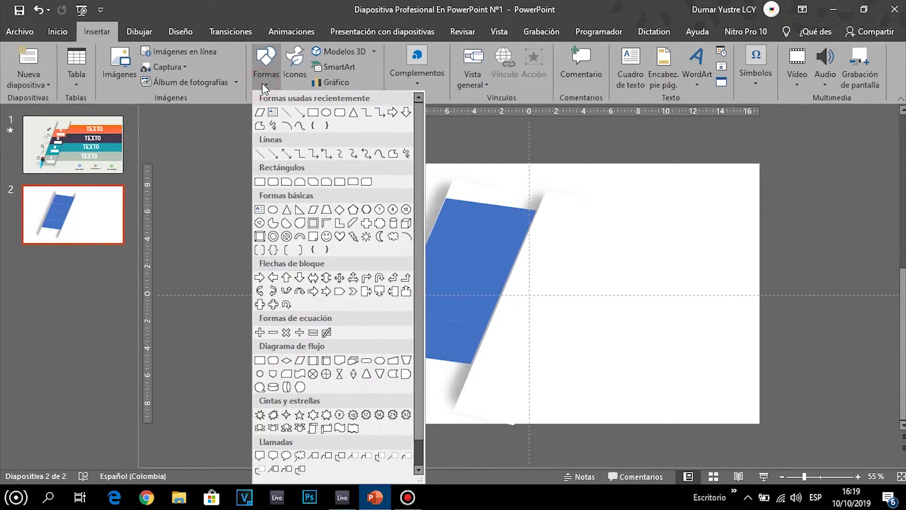
left_click(259, 113)
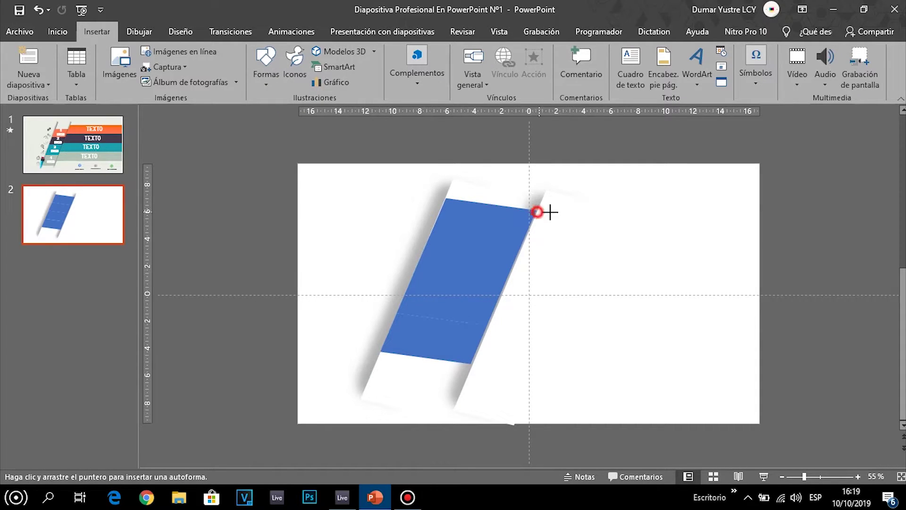
left_click_drag(537, 212, 770, 260)
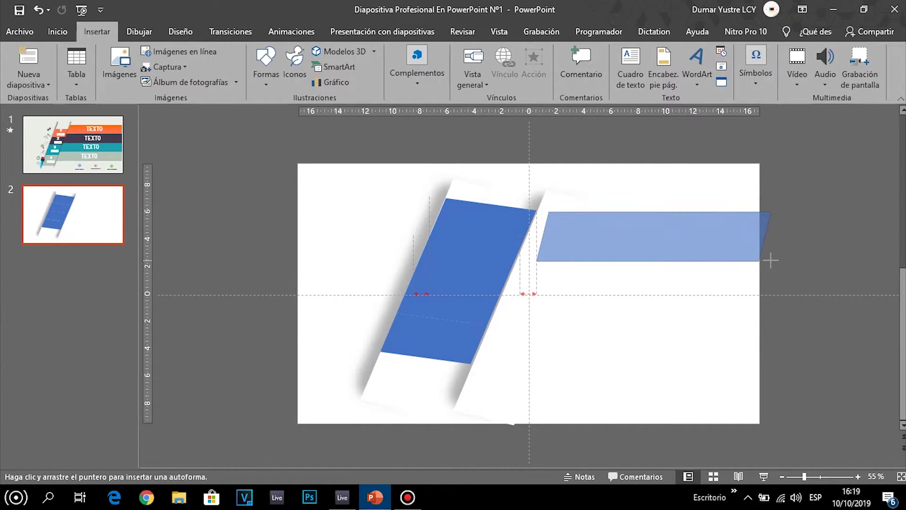
- Fill the band's top block dark purple
left_click(494, 212)
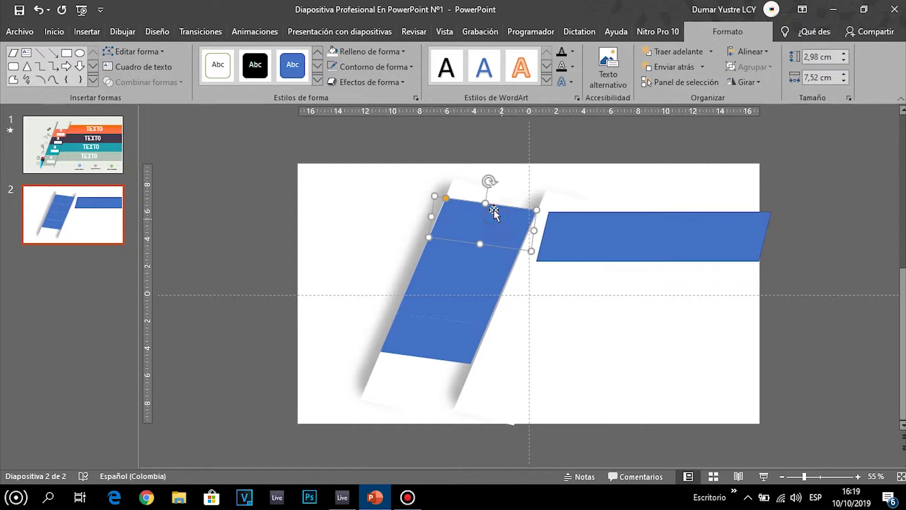
left_click(335, 50)
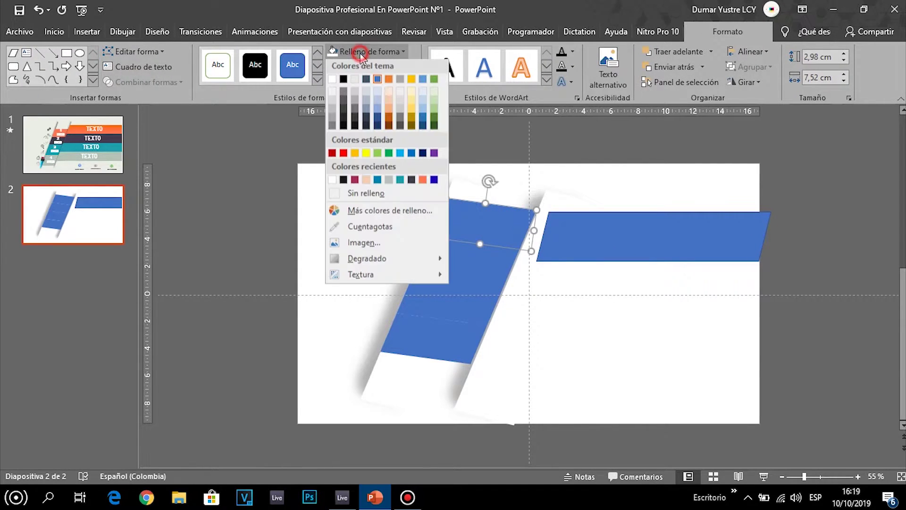
left_click(413, 184)
- Stretch the blue banner's left end to meet the band, checking the joint zoomed in
left_click(622, 204)
left_click(601, 225)
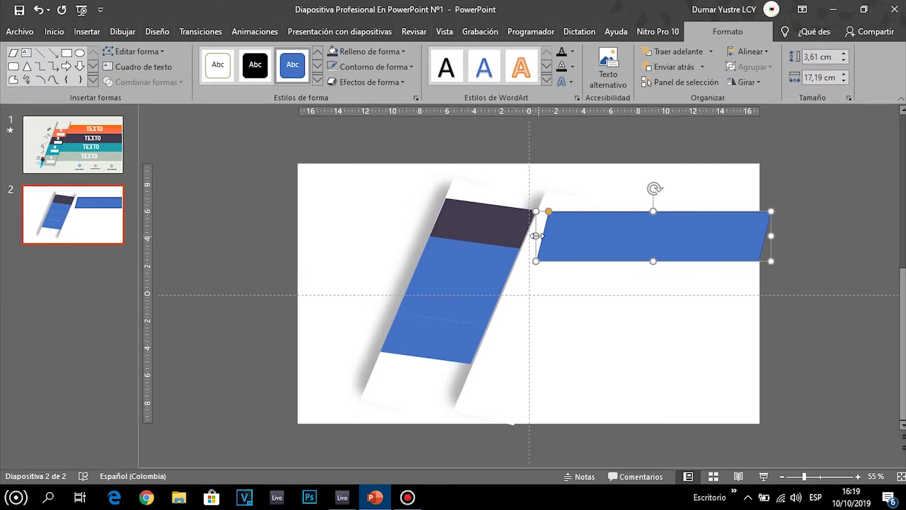
left_click_drag(542, 233, 522, 232)
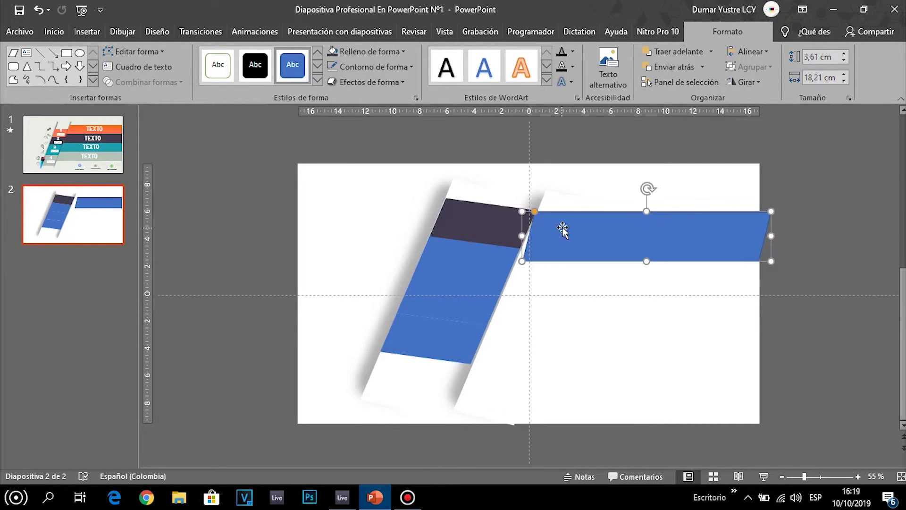
left_click(831, 477)
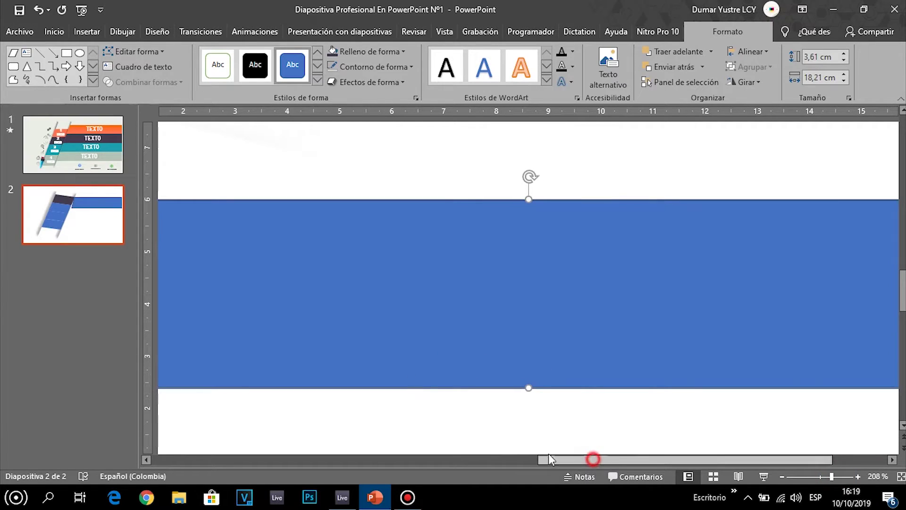
left_click_drag(589, 461, 442, 460)
left_click_drag(527, 286, 536, 282)
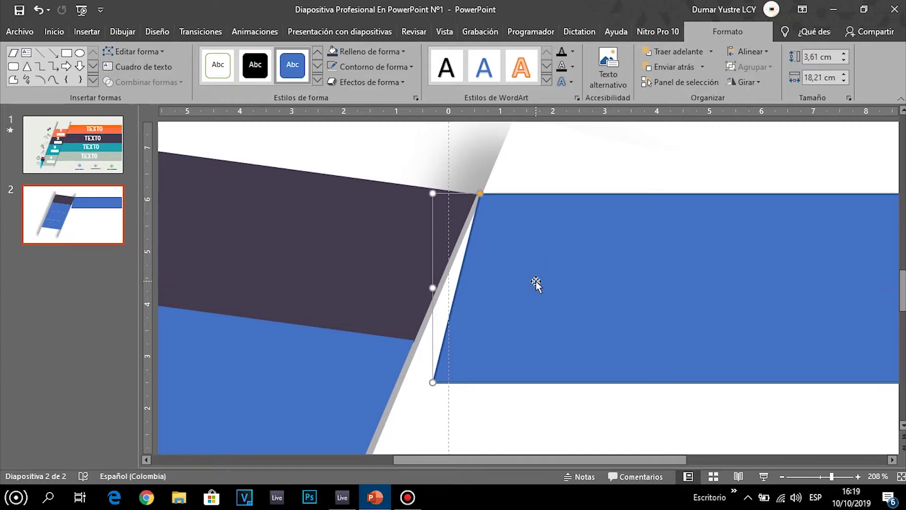
key("ctrl+z")
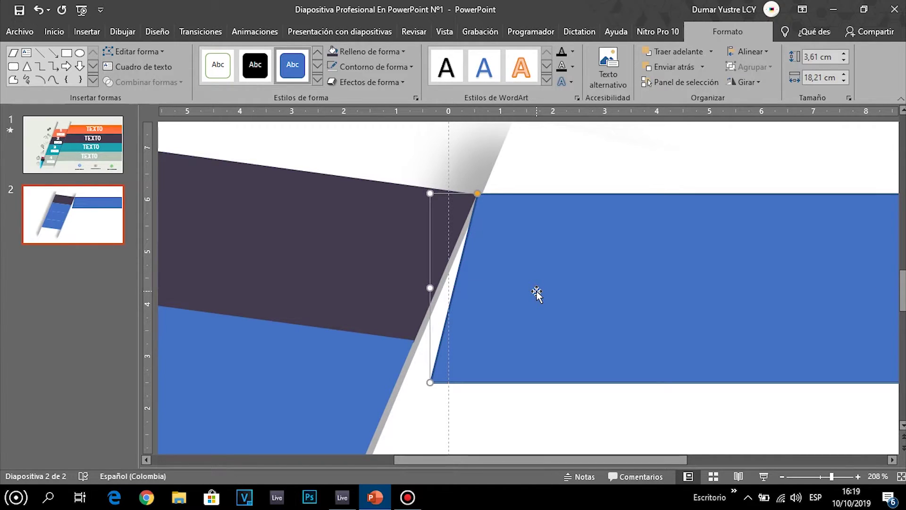
left_click_drag(604, 172, 570, 236)
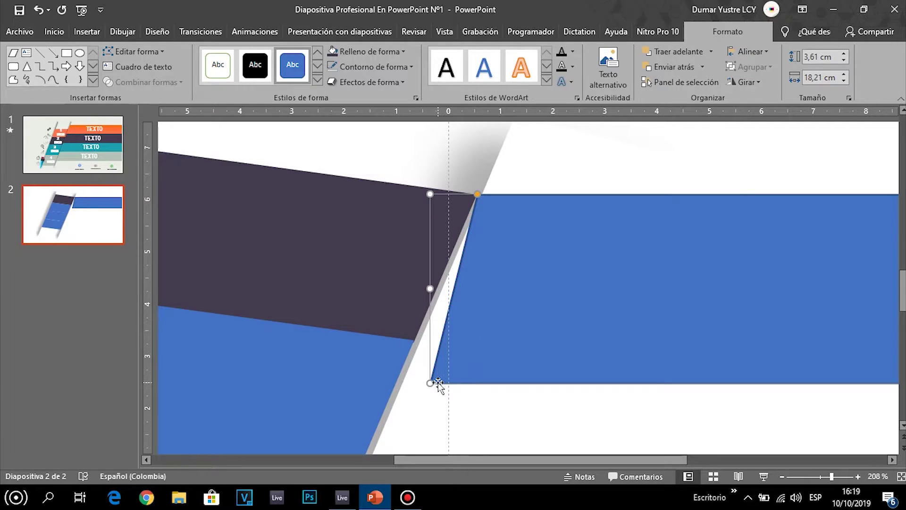
left_click(813, 477)
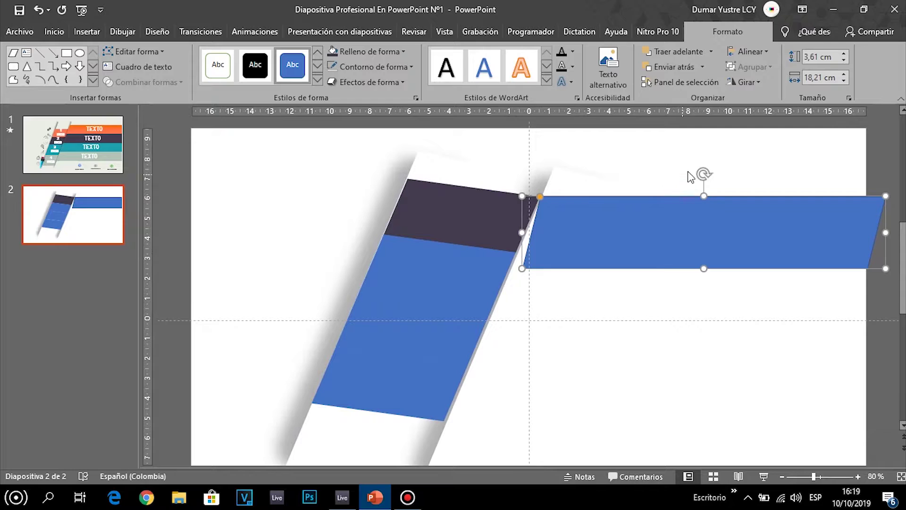
- Rotate the banner to slant downward and fit it flush against the dark top block
left_click_drag(702, 171, 710, 173)
left_click_drag(639, 225, 637, 232)
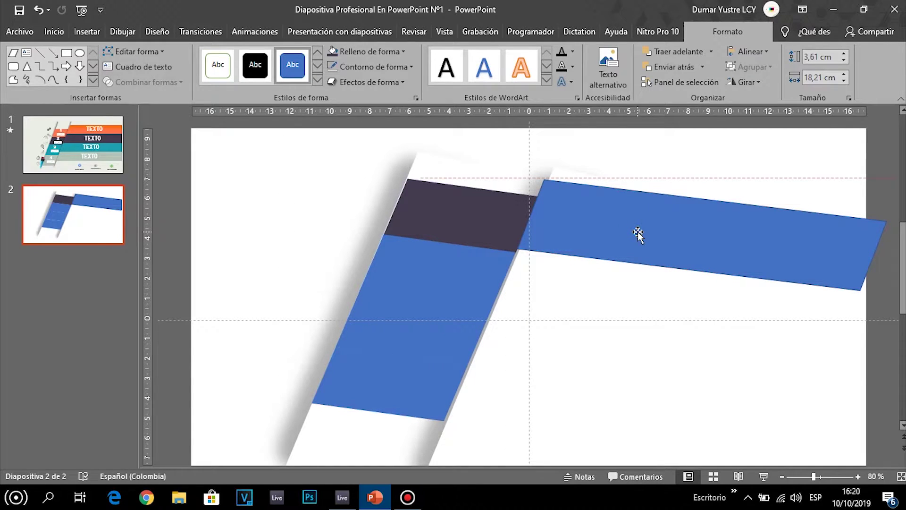
left_click_drag(638, 232, 638, 233)
left_click_drag(711, 177, 708, 189)
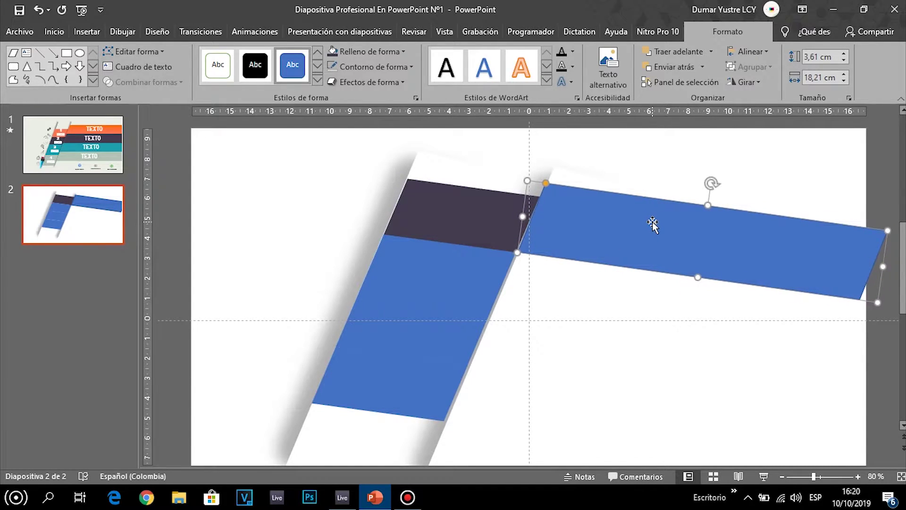
key("Right")
key("Left")
left_click_drag(712, 183, 714, 185)
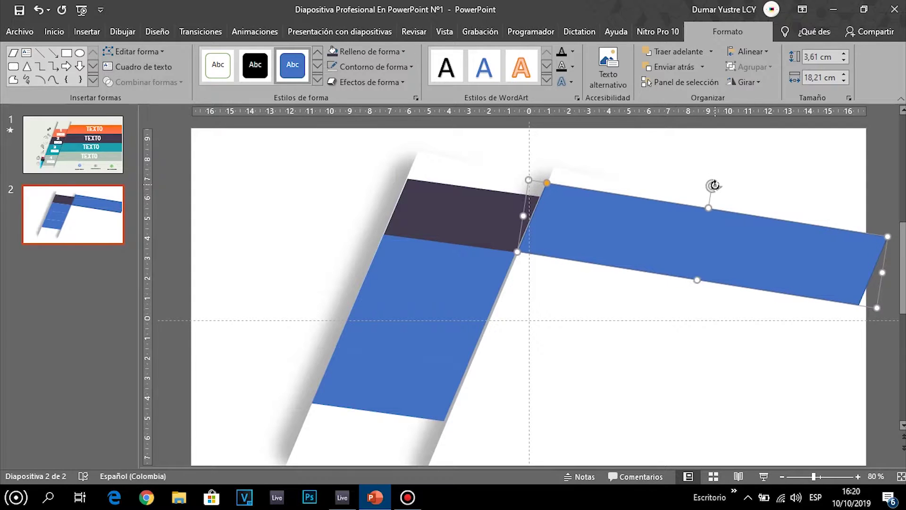
left_click_drag(813, 477, 844, 478)
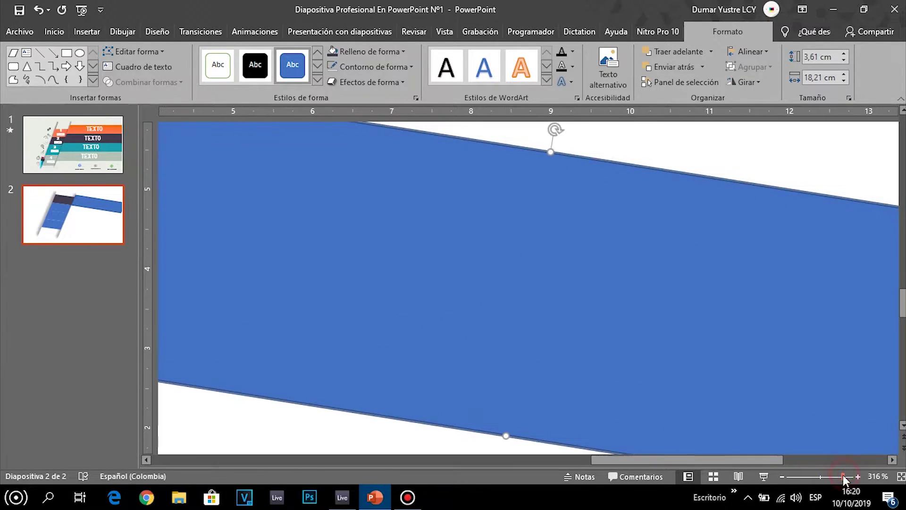
- Reduce the blue banner's height to 2,96 cm, keeping it flush with the dark purple block
left_click_drag(646, 459, 458, 457)
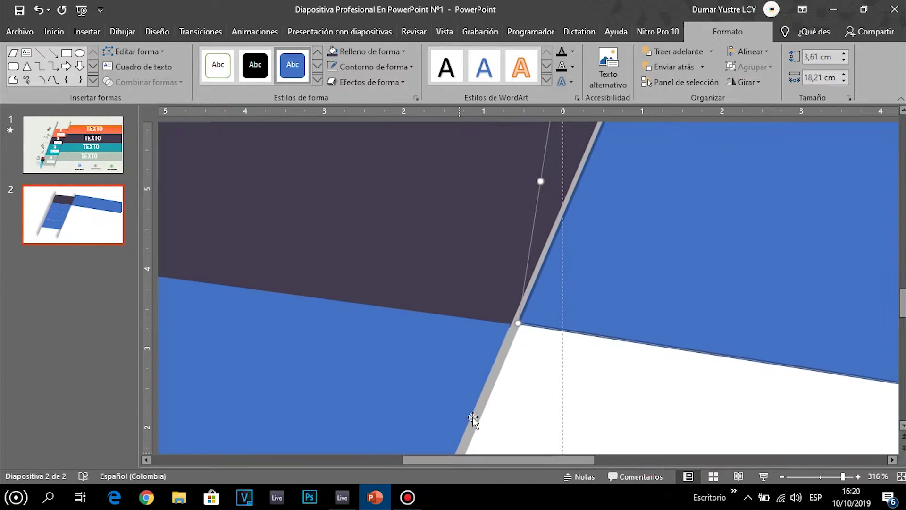
scroll(641, 266, "up", 2)
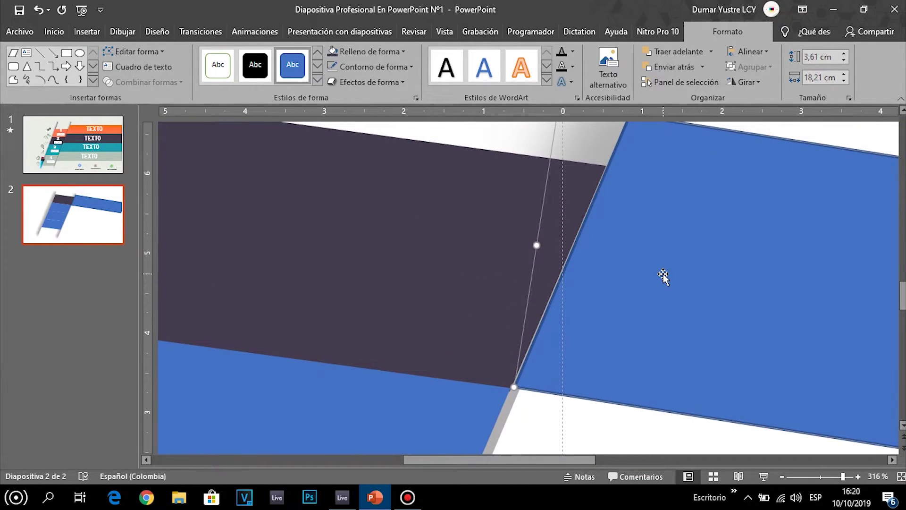
left_click(436, 410)
left_click(385, 302)
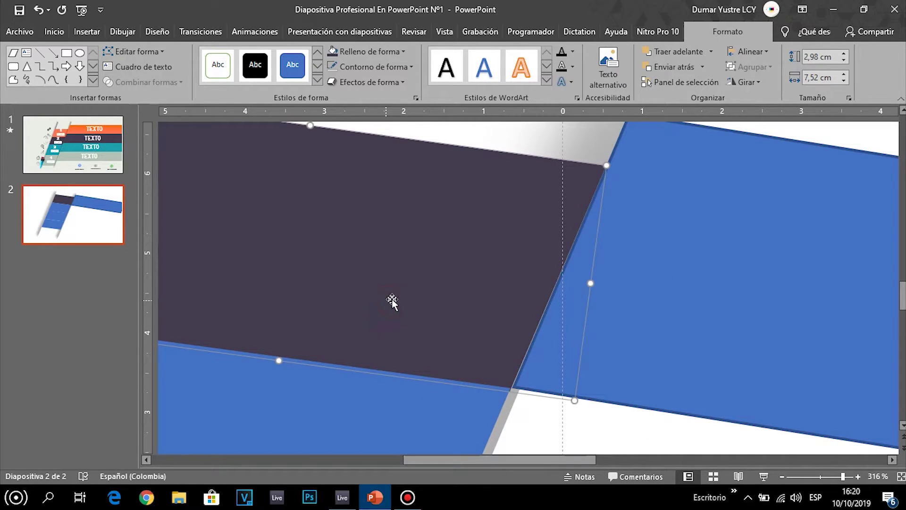
left_click(654, 290)
scroll(746, 344, "up", 1)
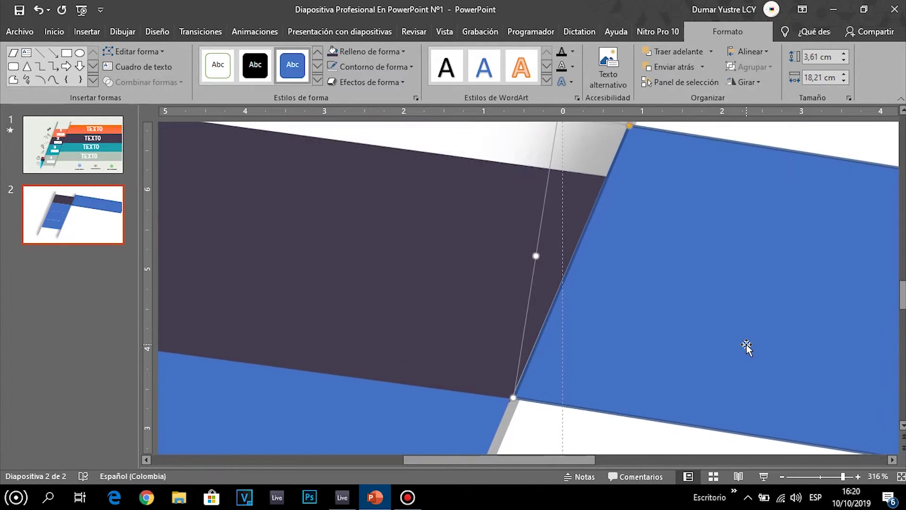
scroll(746, 344, "up", 2)
scroll(753, 346, "down", 3)
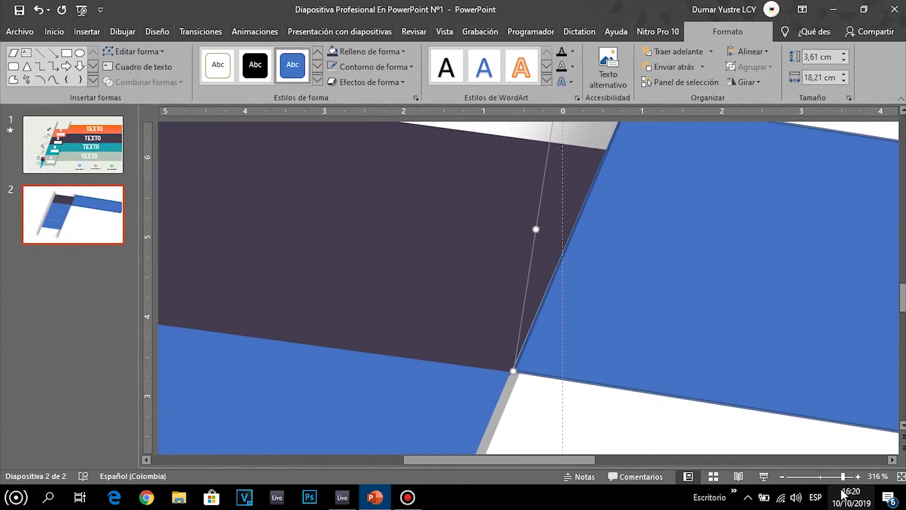
left_click(815, 476)
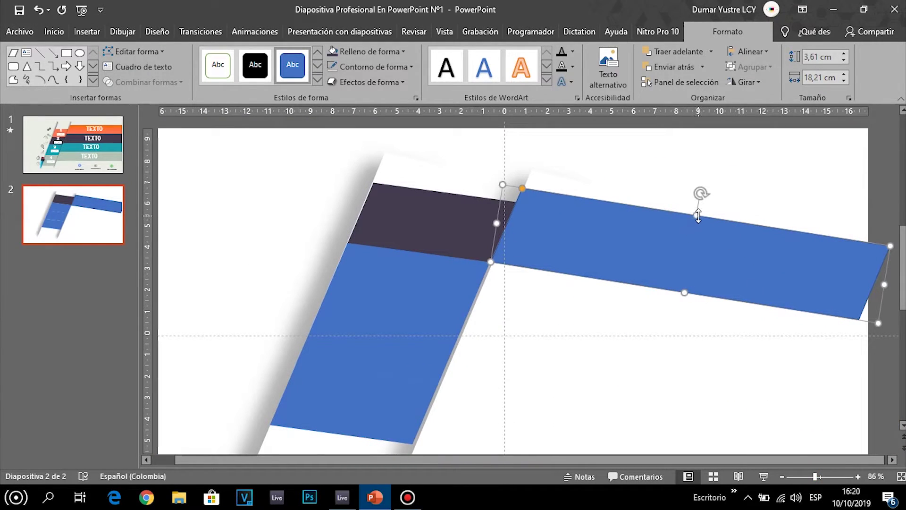
left_click_drag(697, 216, 687, 229)
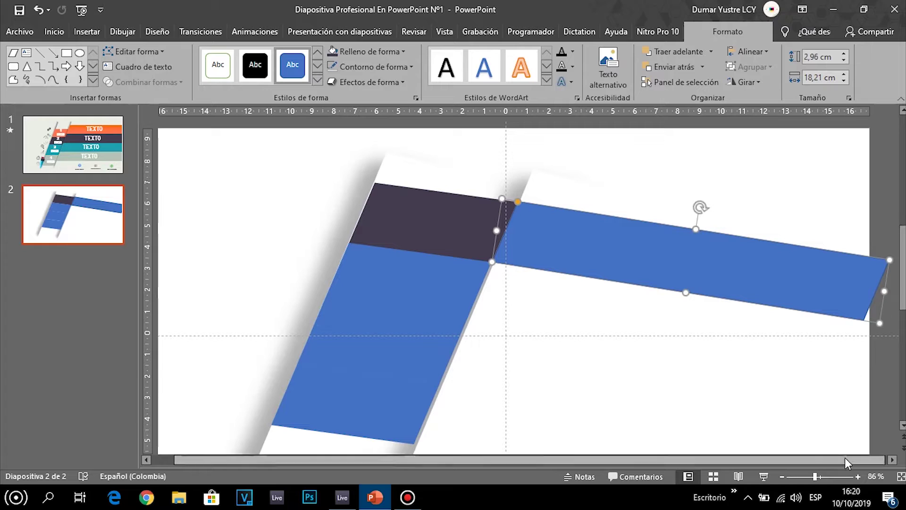
left_click(802, 477)
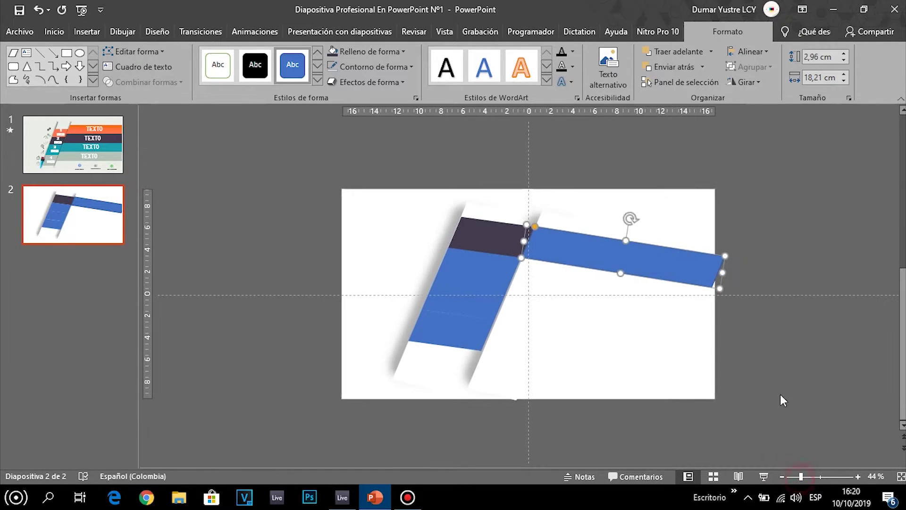
- Enlarge the blue bar slightly and nudge it flush against the dark block
left_click_drag(717, 288, 725, 292)
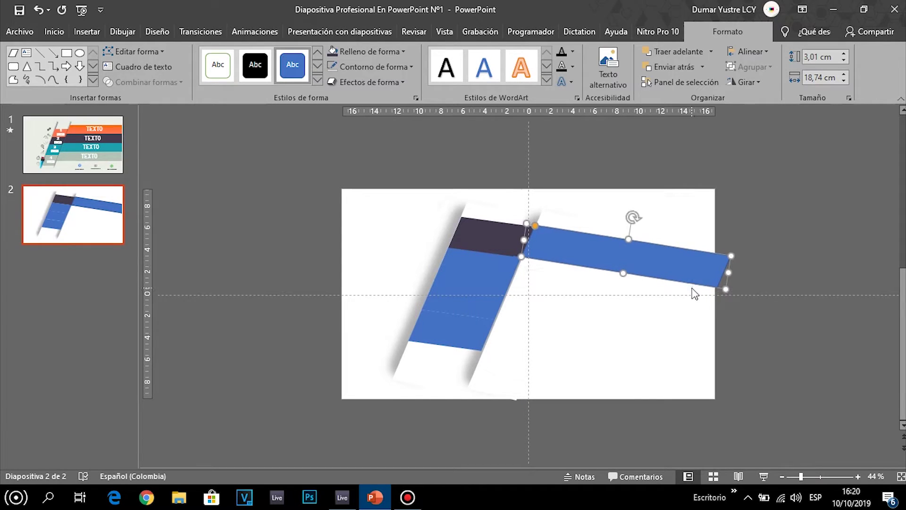
key("Up")
key("Up")
key("Up")
key("Down")
key("Down")
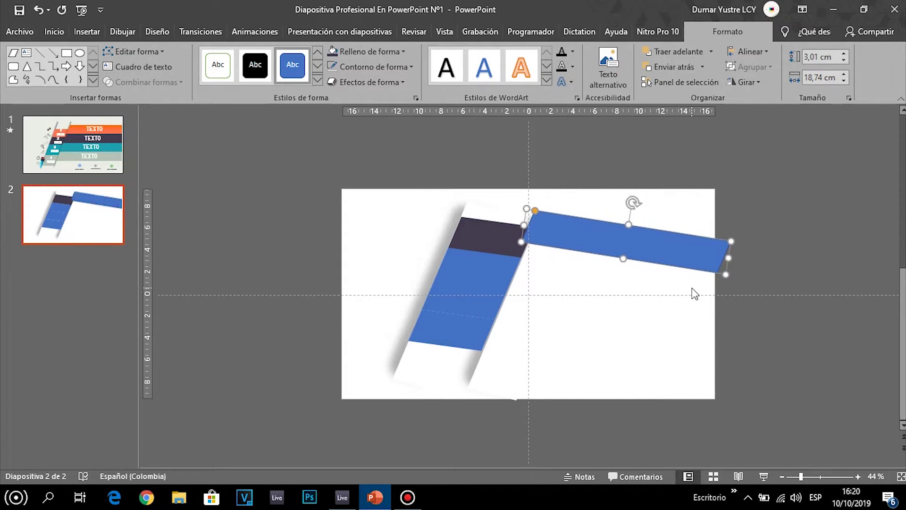
key("Down")
left_click_drag(585, 245, 584, 249)
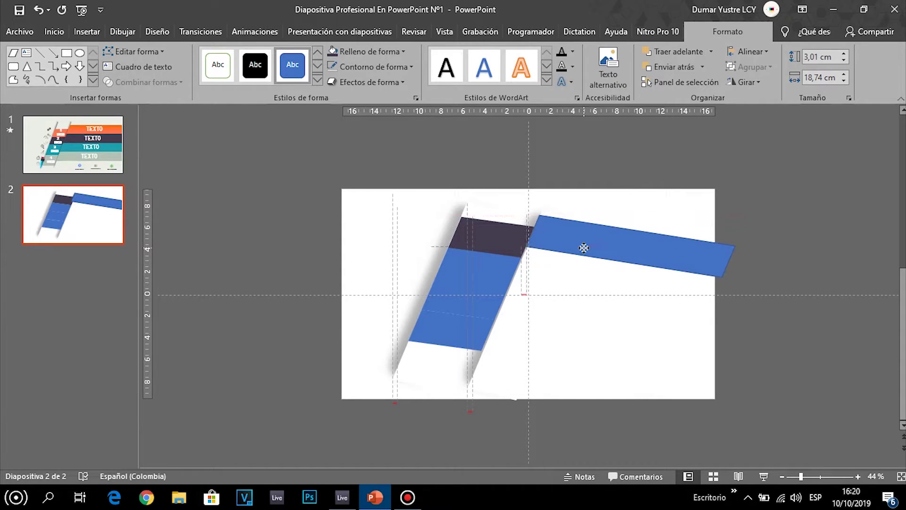
left_click_drag(585, 249, 584, 248)
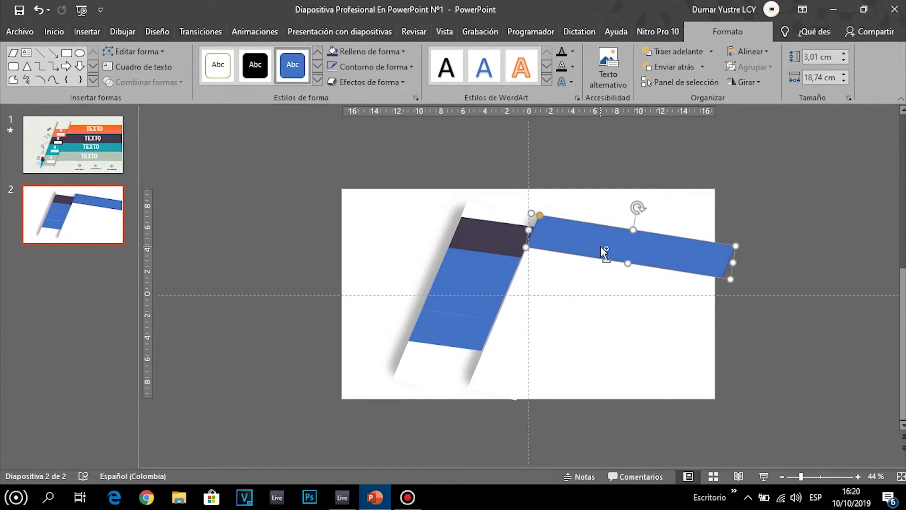
- Make three 3,01 × 18,74 cm copies of the bar and spread them to the slide's right
key("ctrl+v")
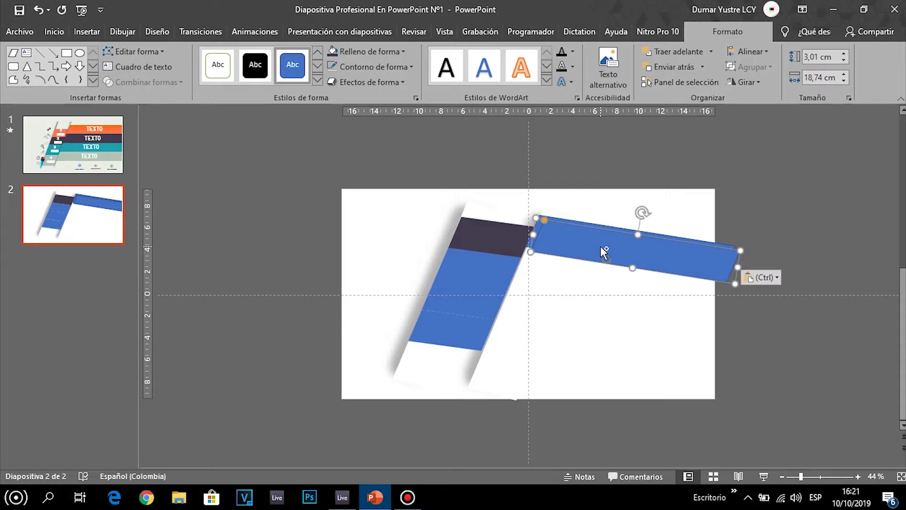
key("ctrl+v")
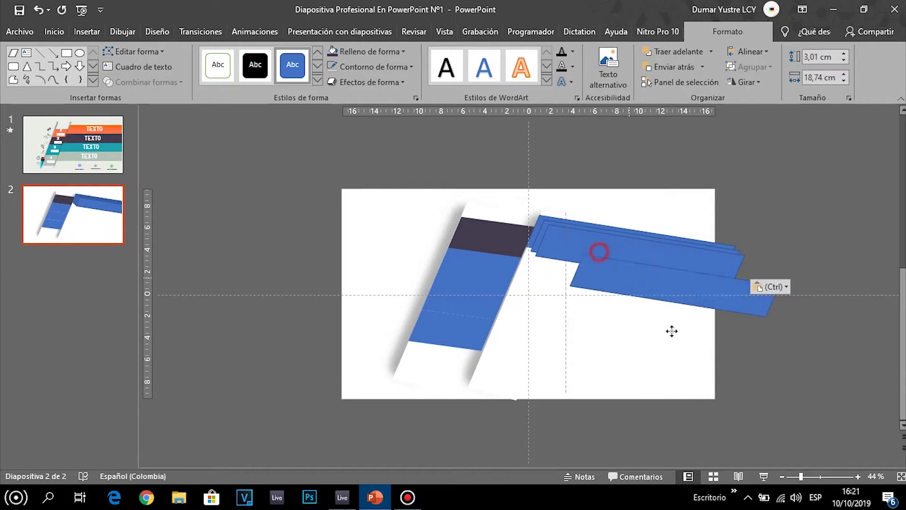
left_click_drag(600, 249, 699, 360)
left_click_drag(618, 259, 753, 323)
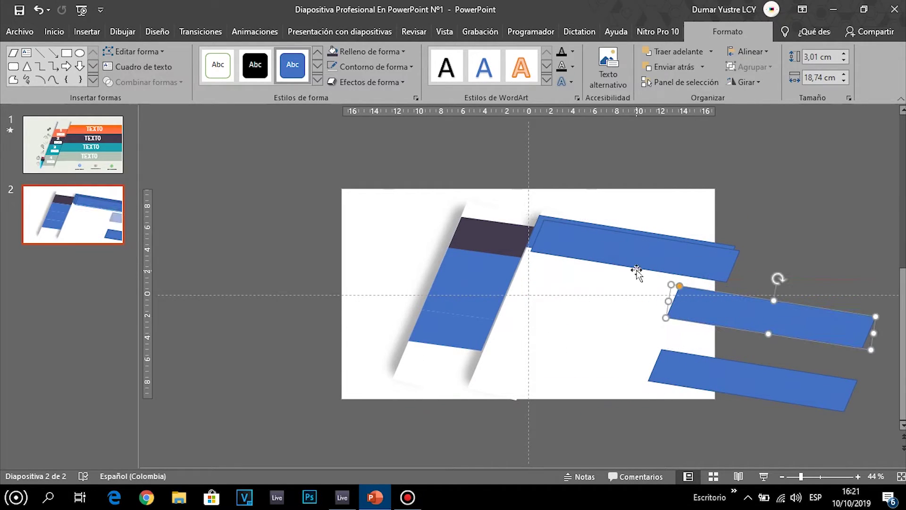
left_click_drag(637, 259, 828, 237)
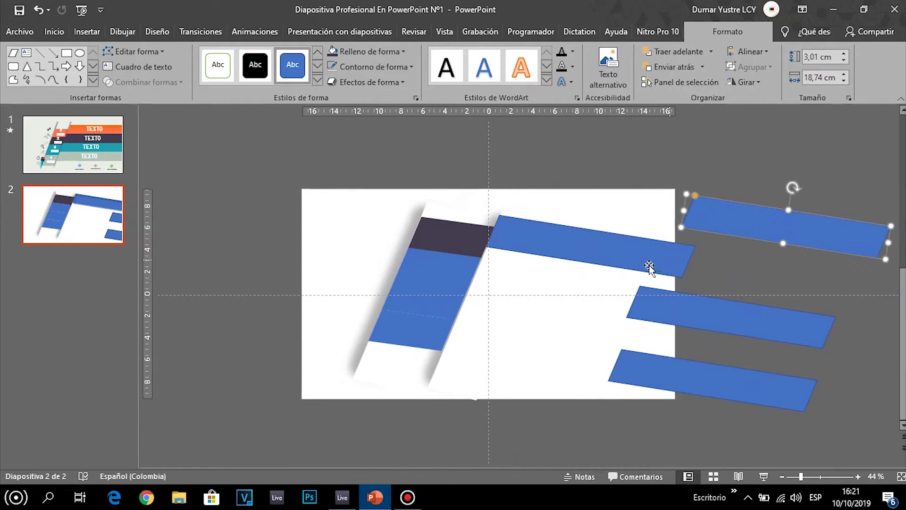
- Fill the blocks under the dark purple one yellow, orange and crimson via Relleno de forma
left_click(452, 267)
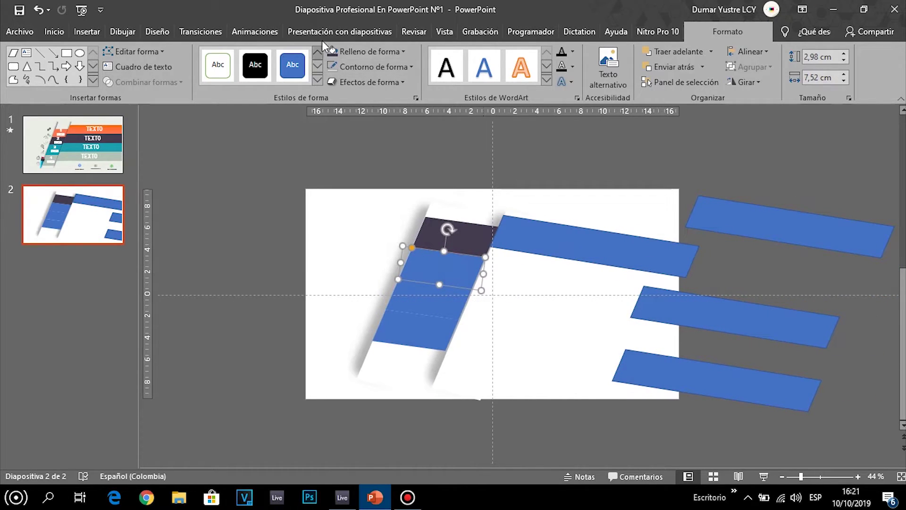
left_click(365, 52)
left_click(366, 155)
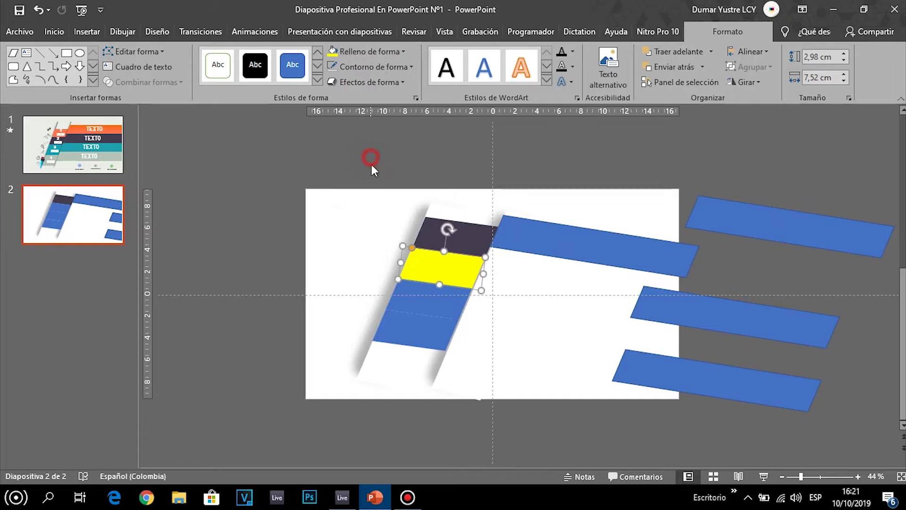
left_click(435, 305)
left_click(360, 50)
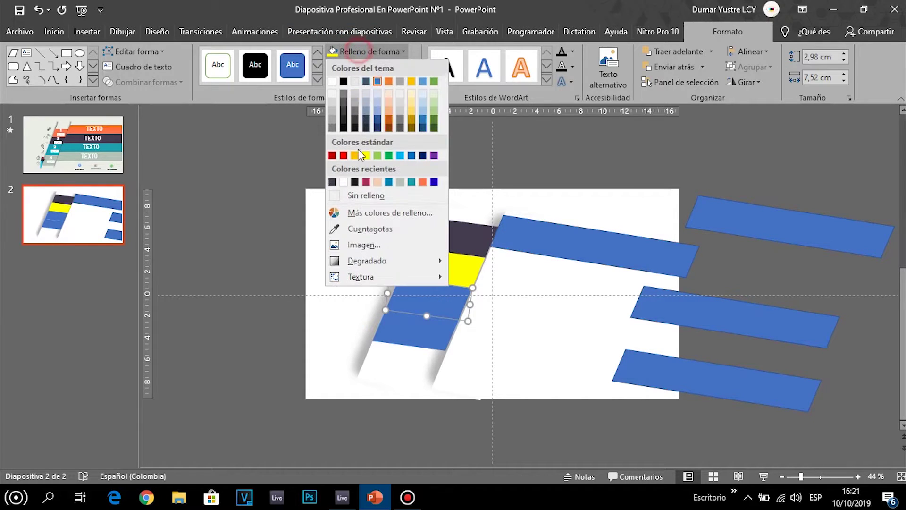
left_click(422, 182)
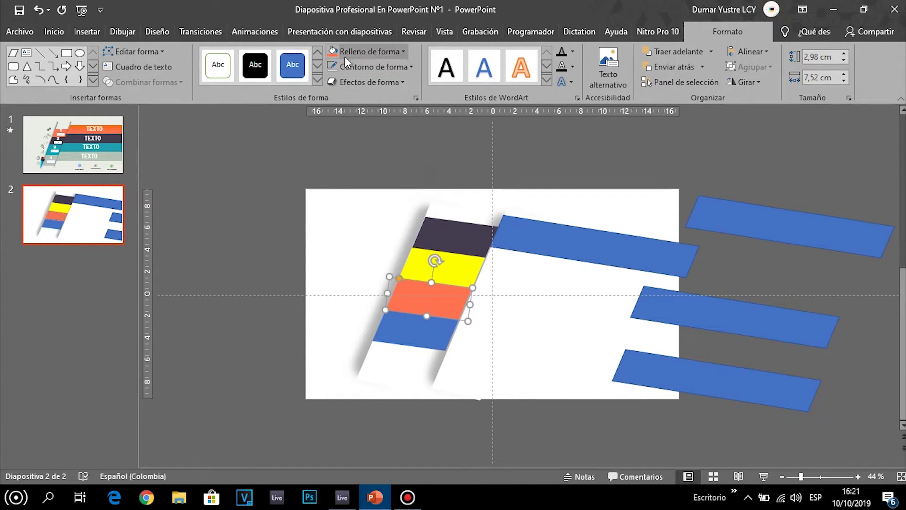
left_click(406, 338)
left_click(364, 51)
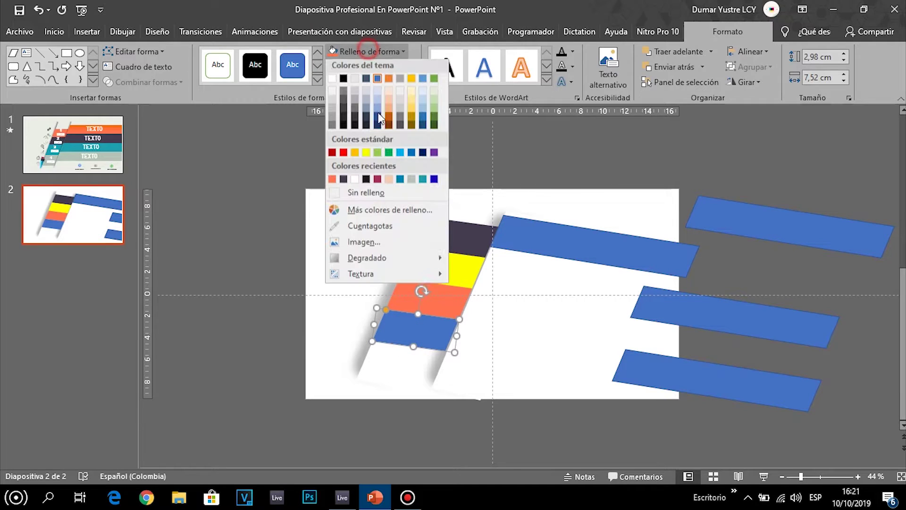
left_click(377, 181)
left_click(582, 158)
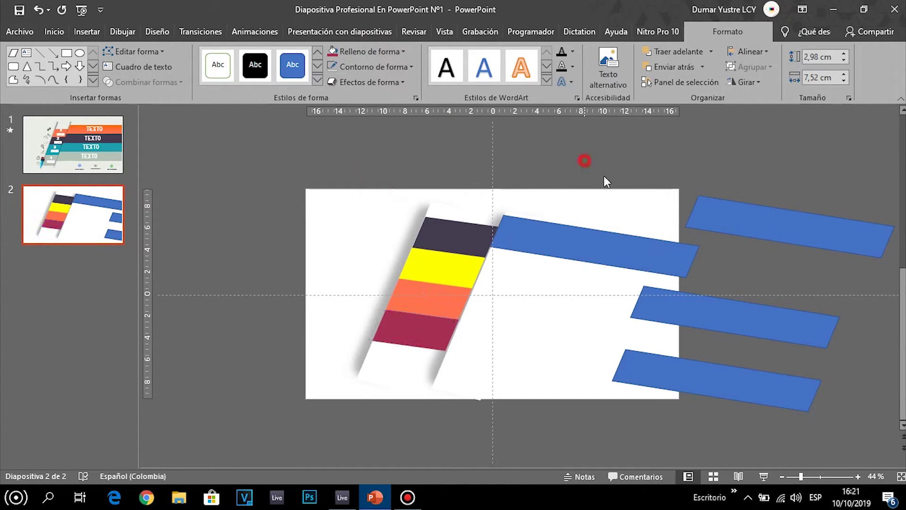
- Stack the three copied blue bars under the top bar beside the coloured steps
mouse_move(696, 317)
left_mouse_down()
mouse_move(573, 293)
mouse_move(543, 276)
left_mouse_up()
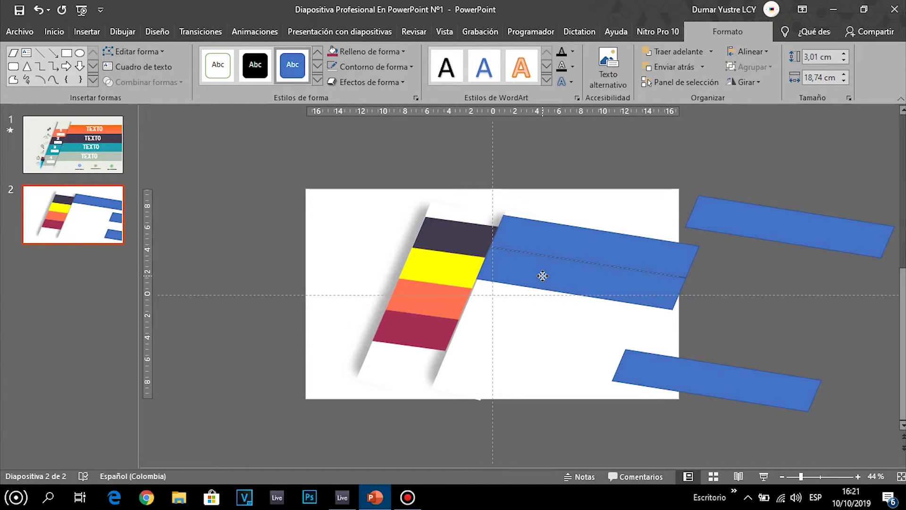
mouse_move(639, 364)
left_mouse_down()
mouse_move(651, 374)
mouse_move(494, 313)
mouse_move(502, 303)
left_mouse_up()
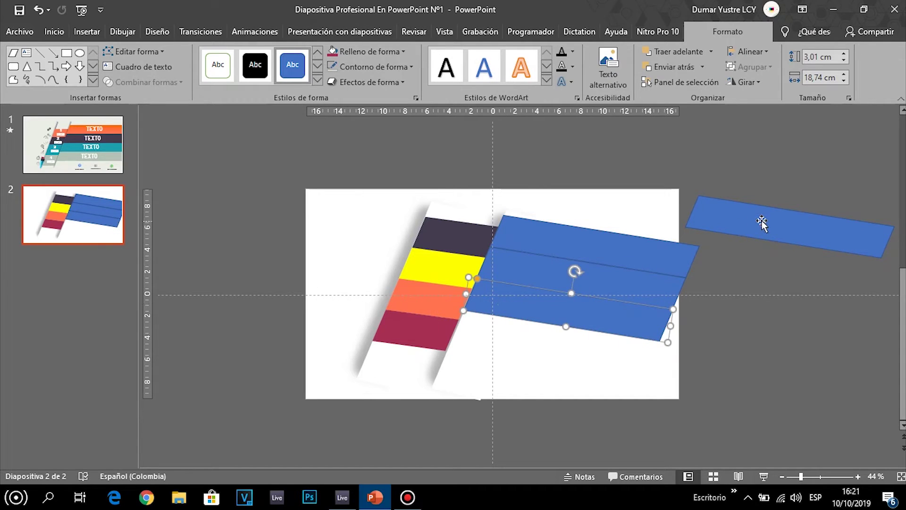
mouse_move(762, 223)
left_mouse_down()
mouse_move(556, 366)
mouse_move(527, 336)
left_mouse_up()
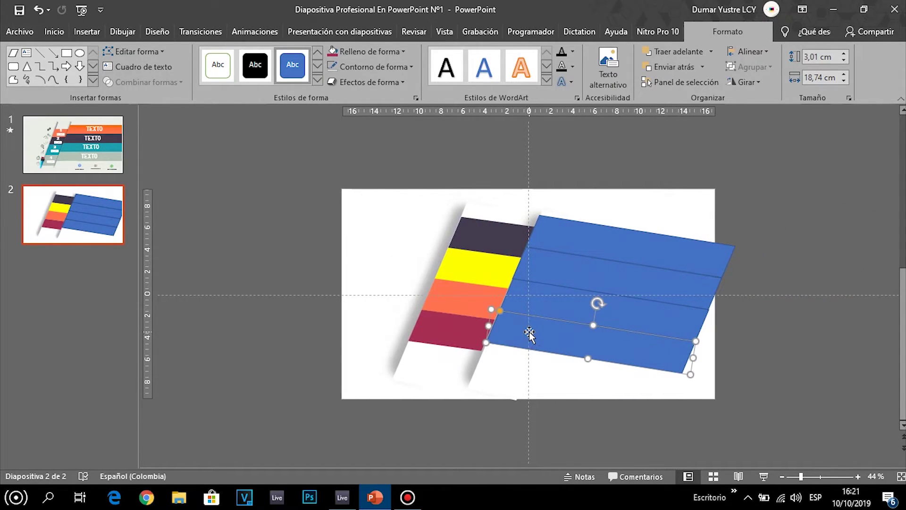
left_click(785, 331)
- Shift the middle bar right and widen the bottom bar so the stack lines up
left_click(697, 289)
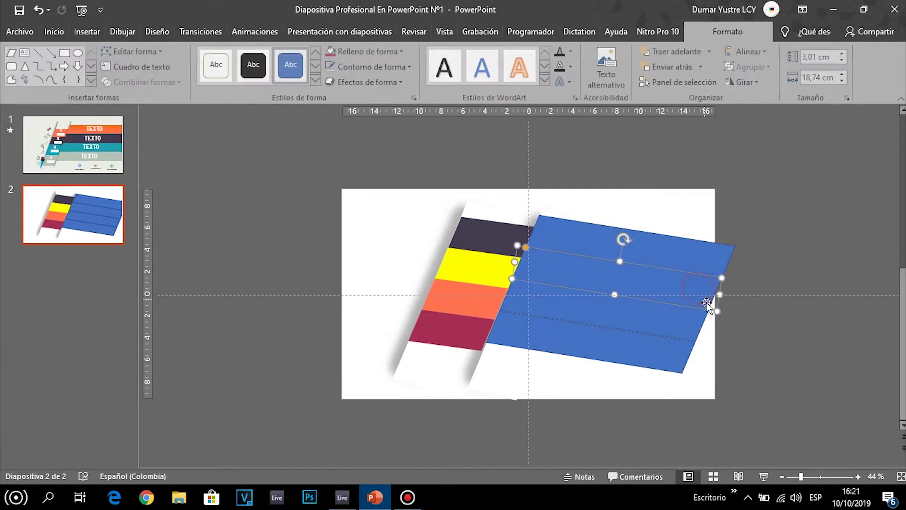
mouse_move(706, 304)
left_mouse_down()
mouse_move(743, 314)
mouse_move(725, 347)
left_mouse_up()
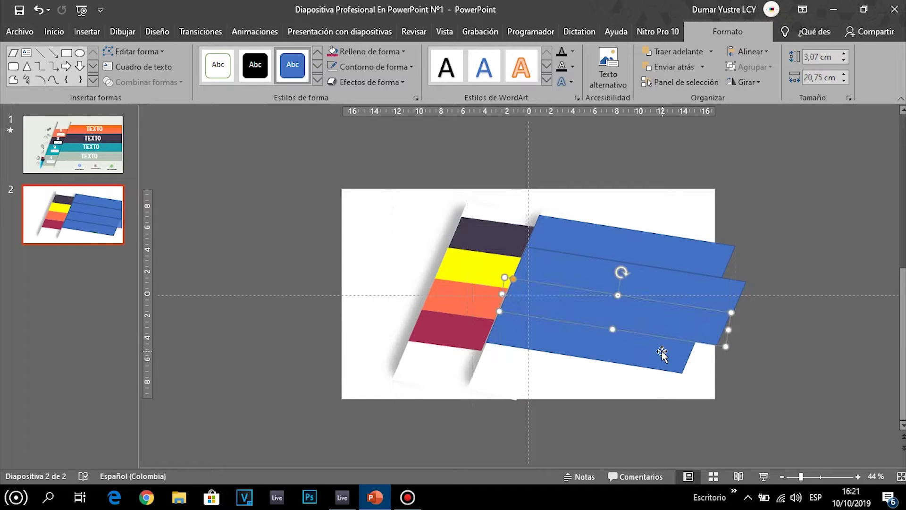
left_click(660, 350)
left_click_drag(691, 374, 726, 380)
left_click(805, 276)
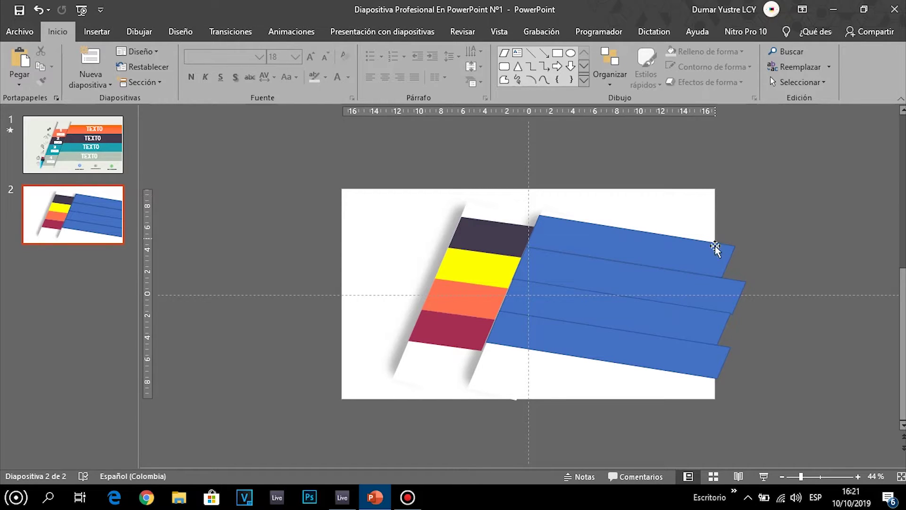
left_click(825, 476)
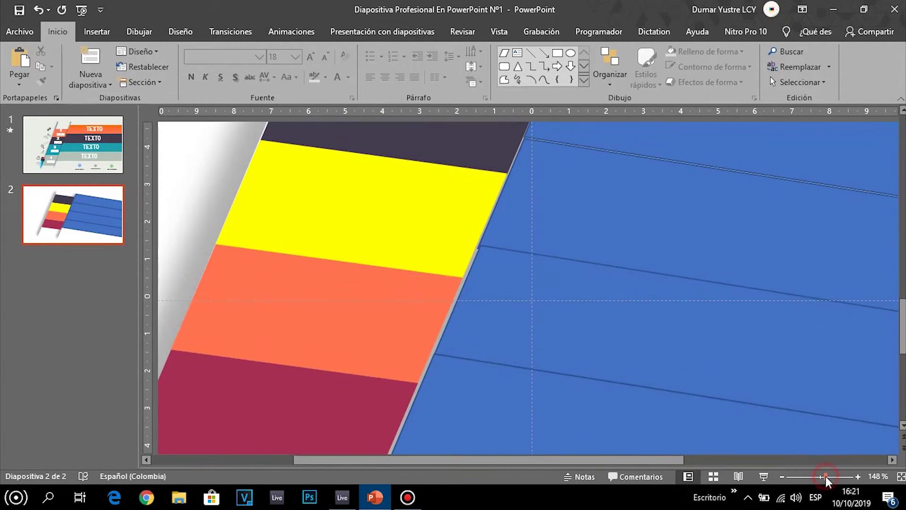
left_click_drag(644, 459, 837, 459)
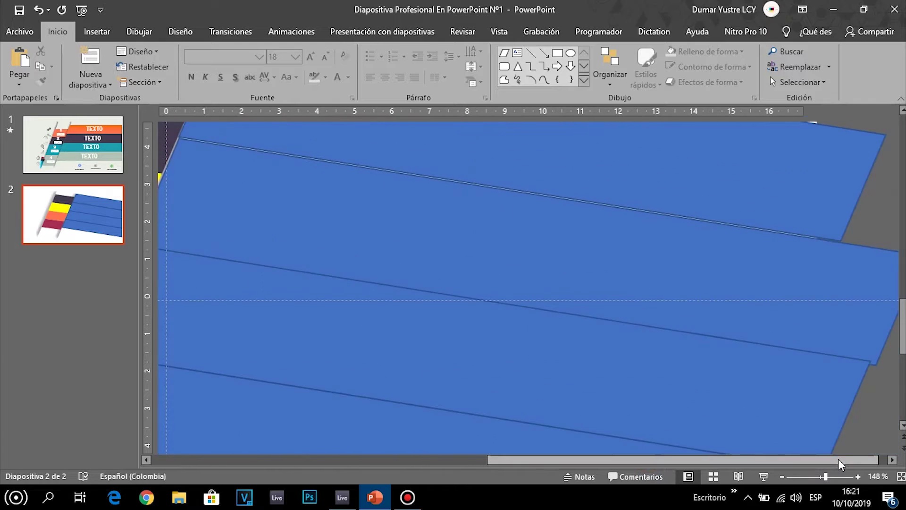
left_click_drag(655, 459, 517, 459)
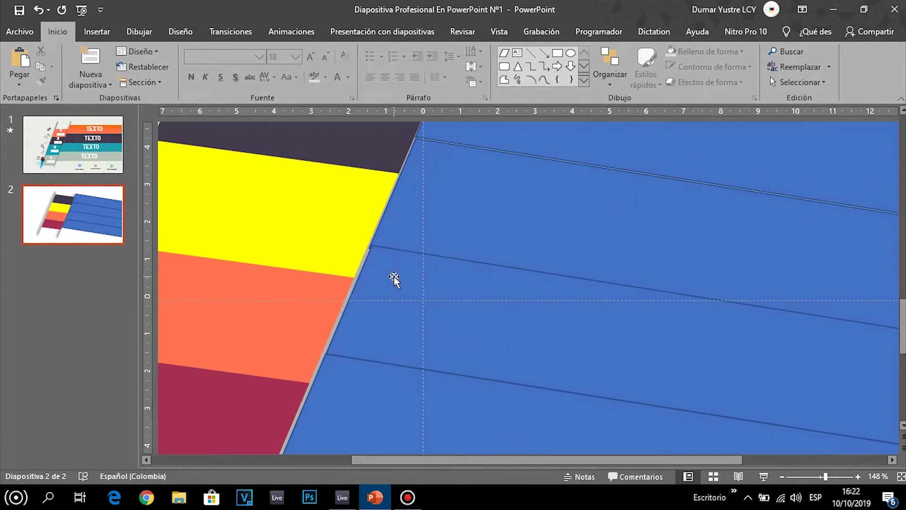
left_click(421, 195)
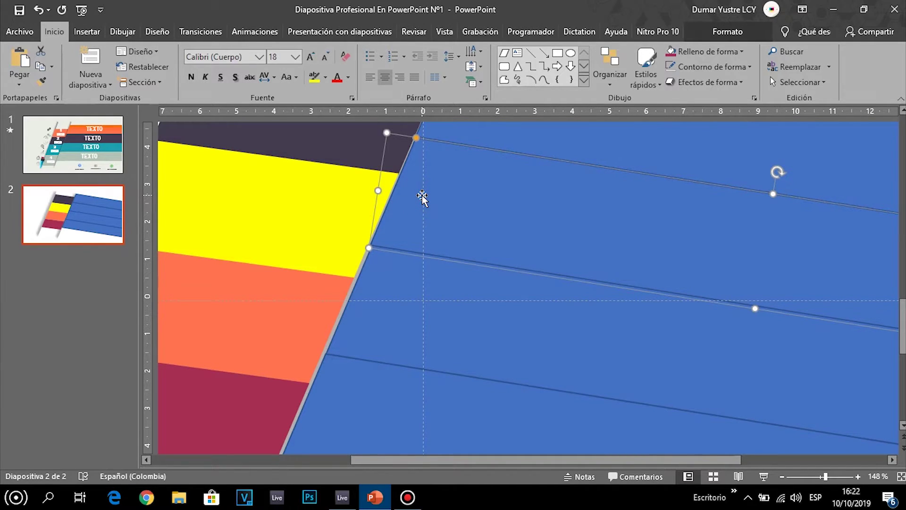
left_click(384, 282)
left_click(265, 295)
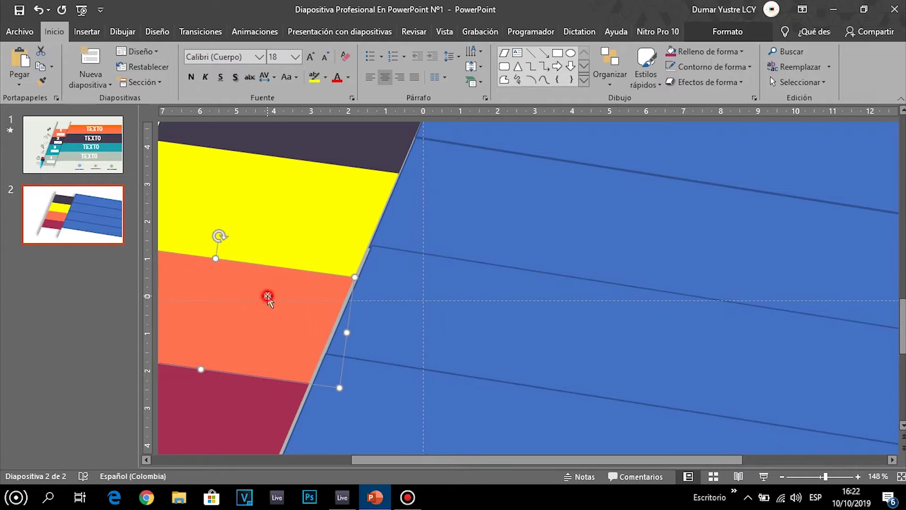
left_click(406, 291)
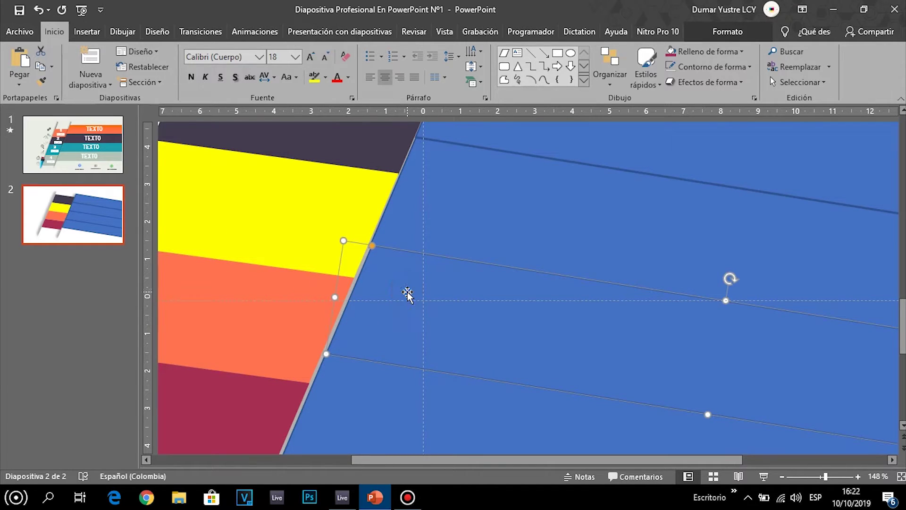
left_click(287, 297)
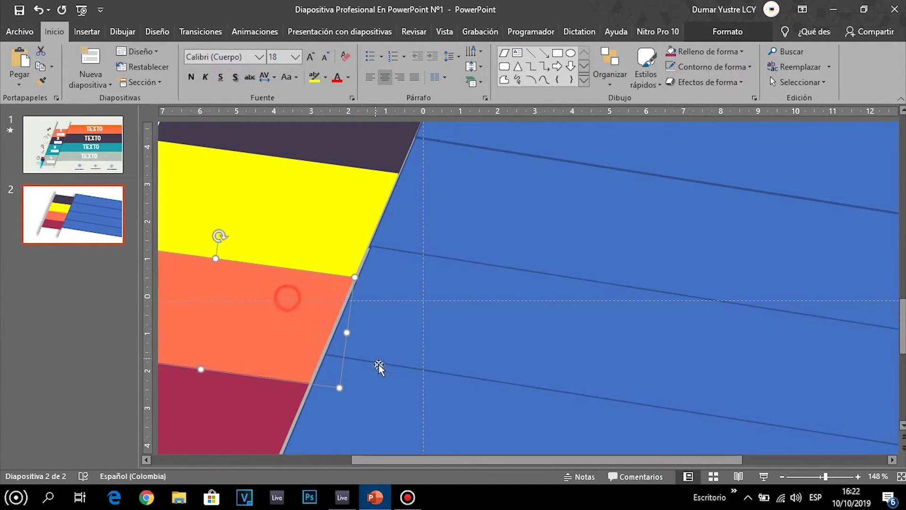
left_click(399, 402)
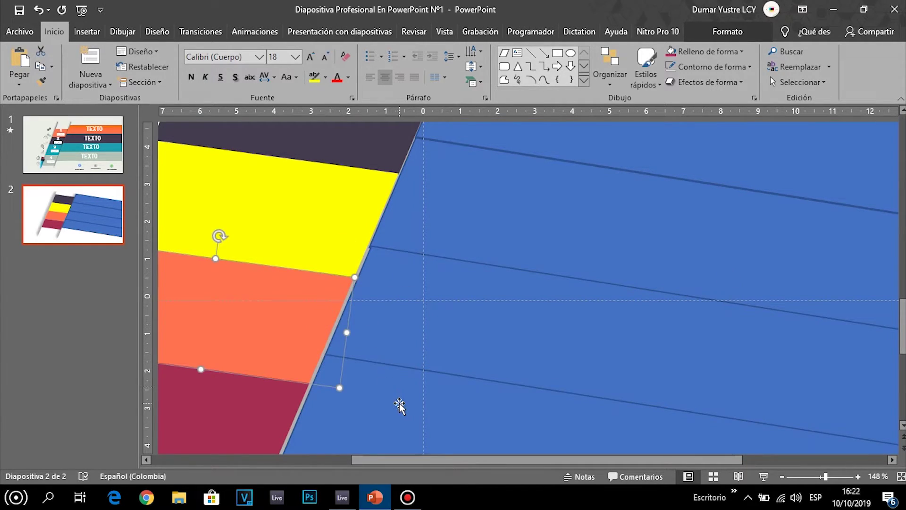
left_click(395, 296)
left_click(279, 219)
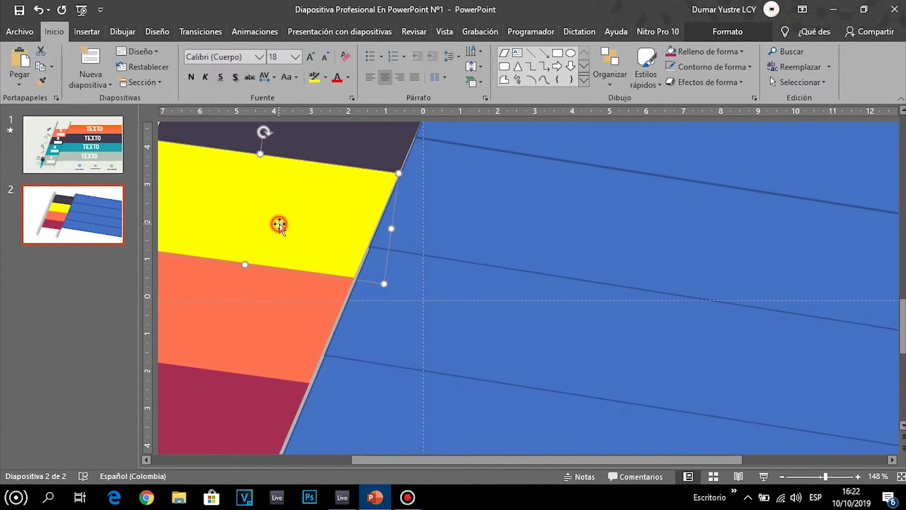
left_click(812, 476)
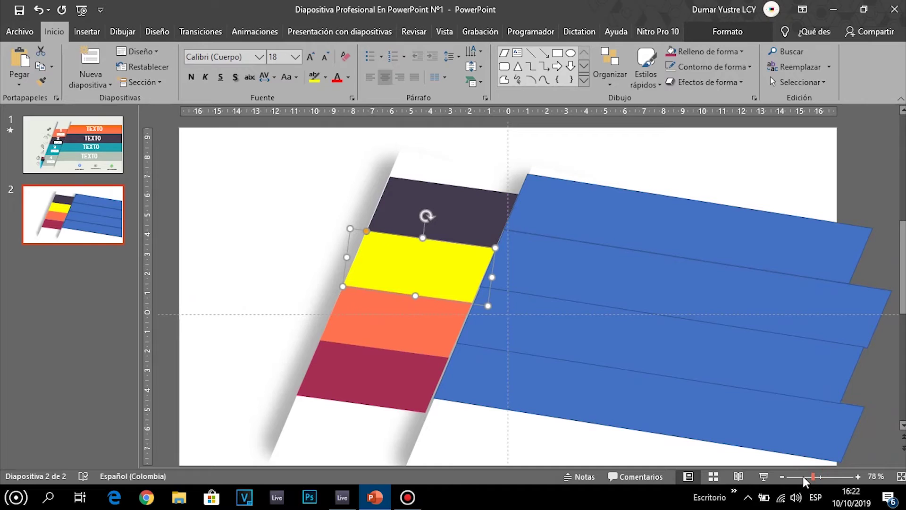
left_click(857, 185)
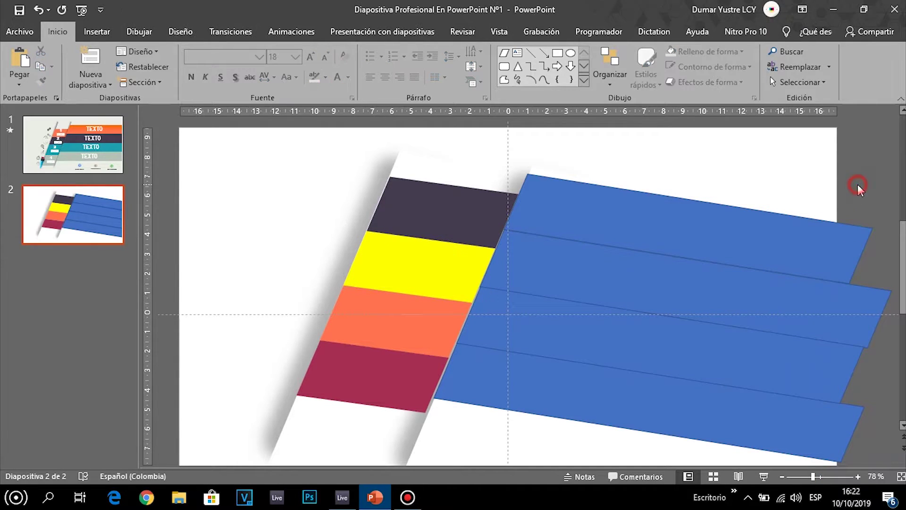
left_click(804, 476)
left_click(832, 339)
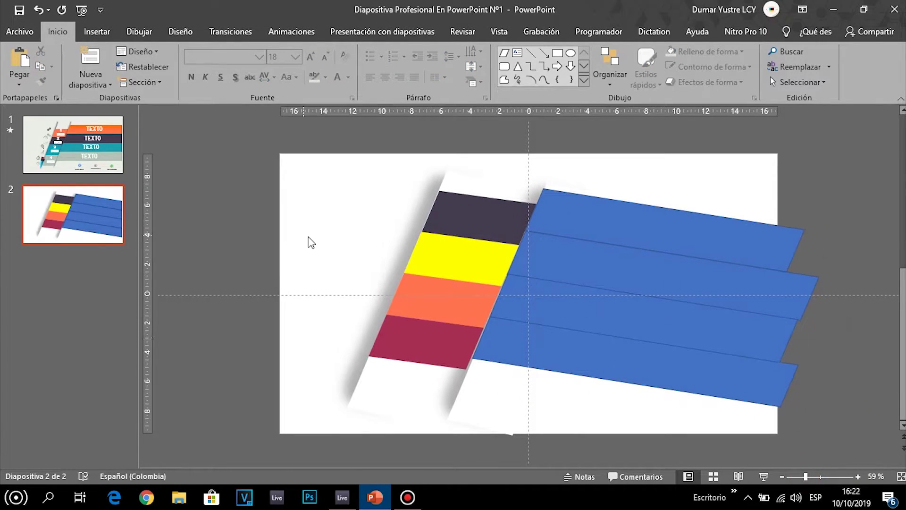
- Intersect a rectangle over the slide's right side with the top banner so it ends flush
left_click(96, 31)
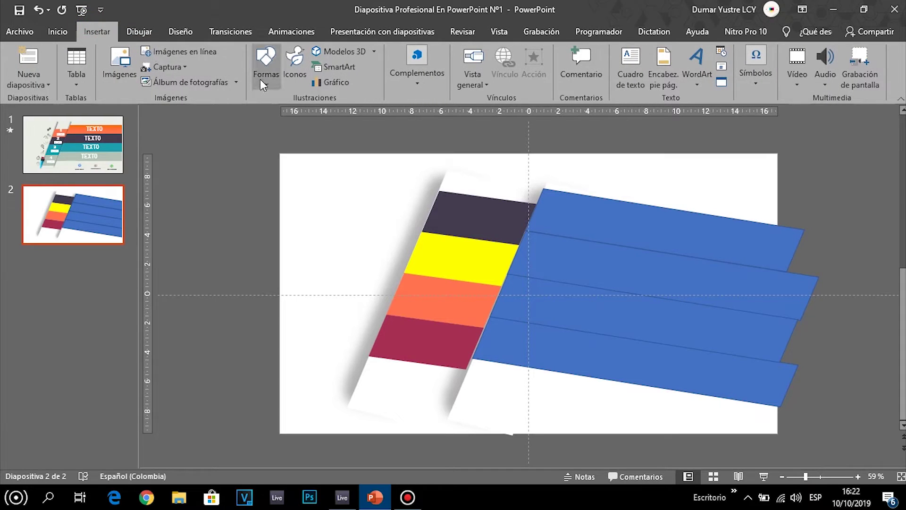
left_click(263, 82)
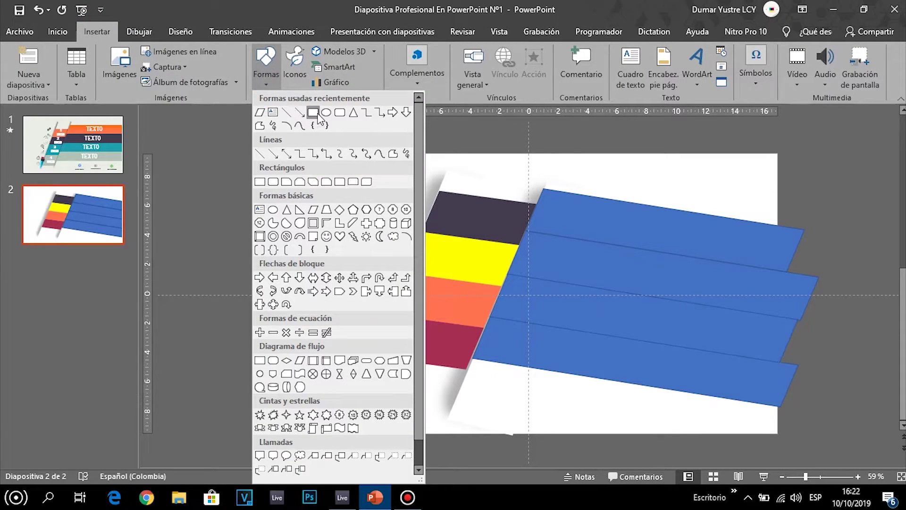
left_click(316, 114)
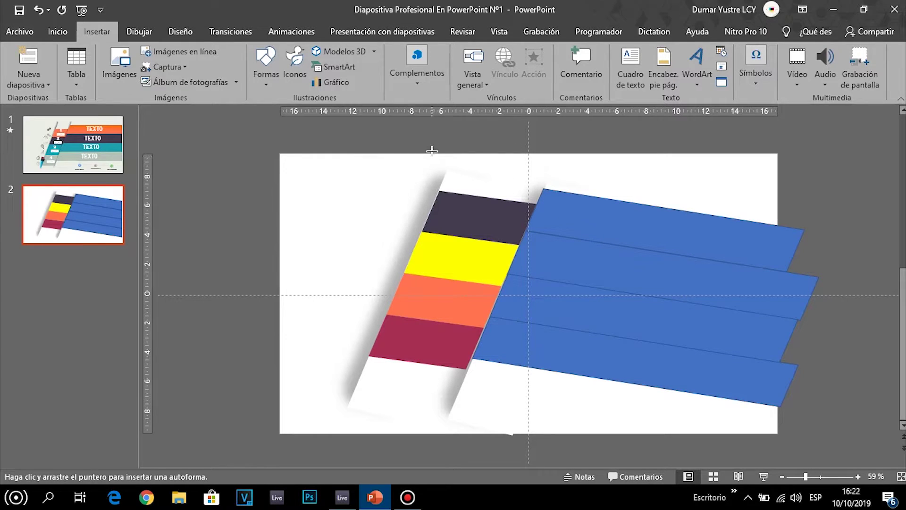
left_click_drag(431, 150, 777, 436)
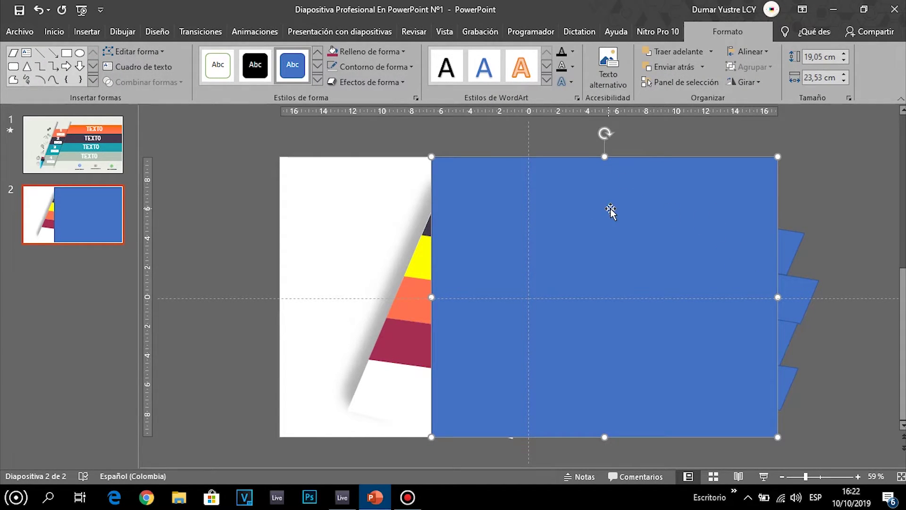
left_click(787, 246)
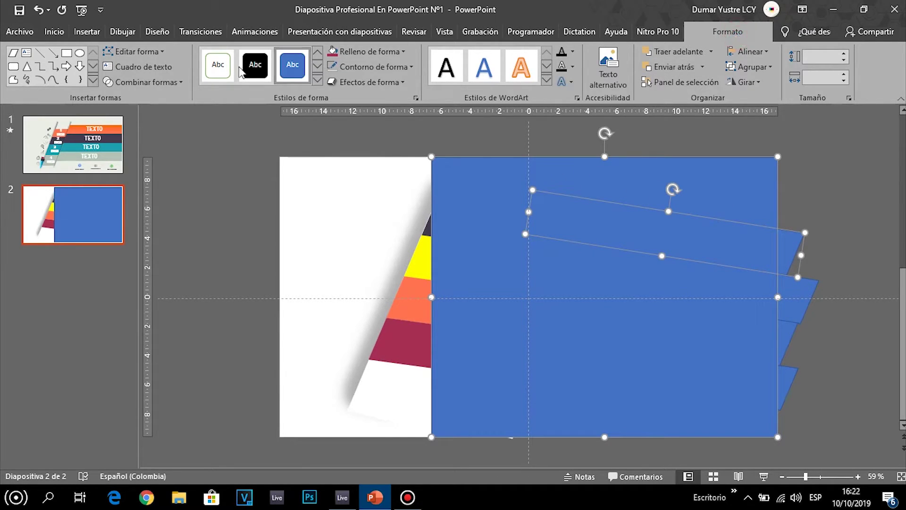
left_click(161, 83)
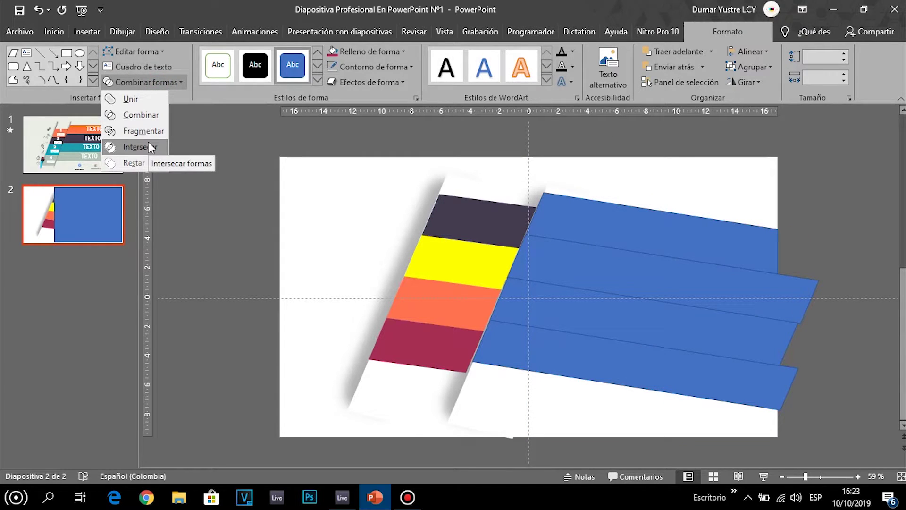
left_click(148, 146)
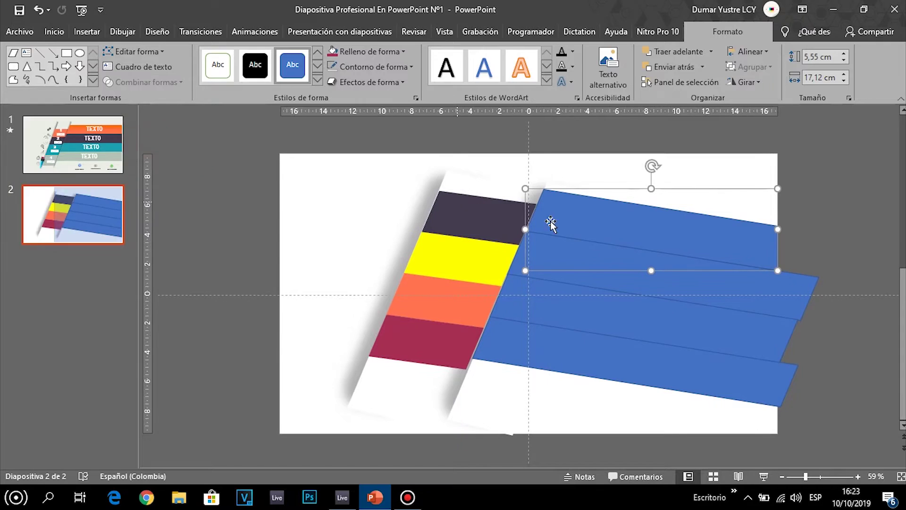
left_click(803, 209)
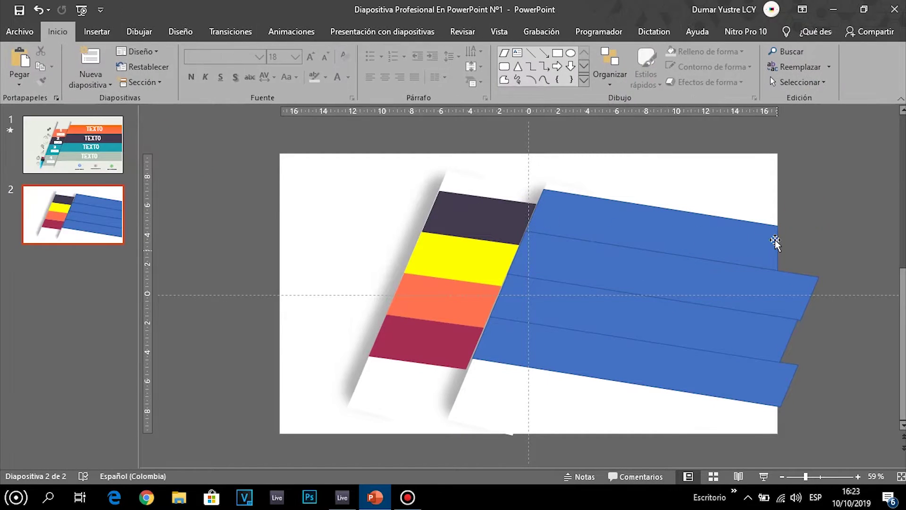
- Trim the second blue banner by intersecting it with a rectangle over the slide's right side
left_click(727, 295)
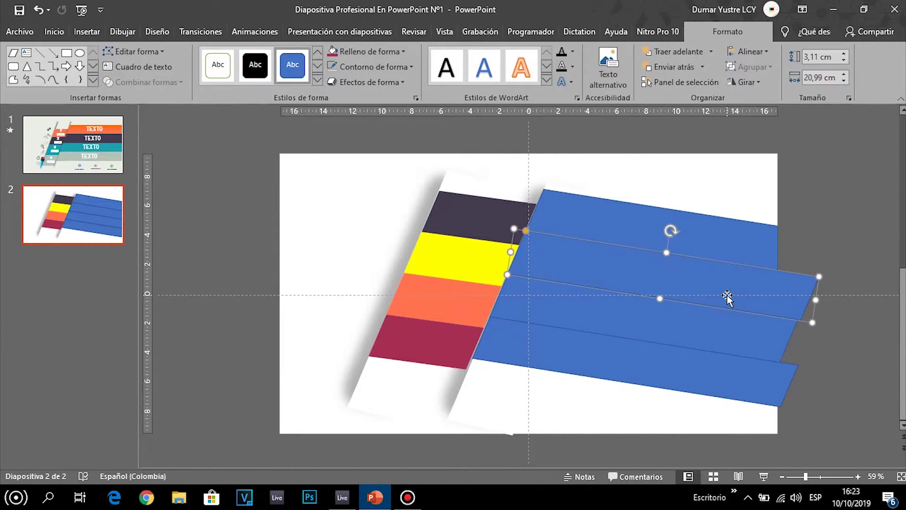
left_click(87, 32)
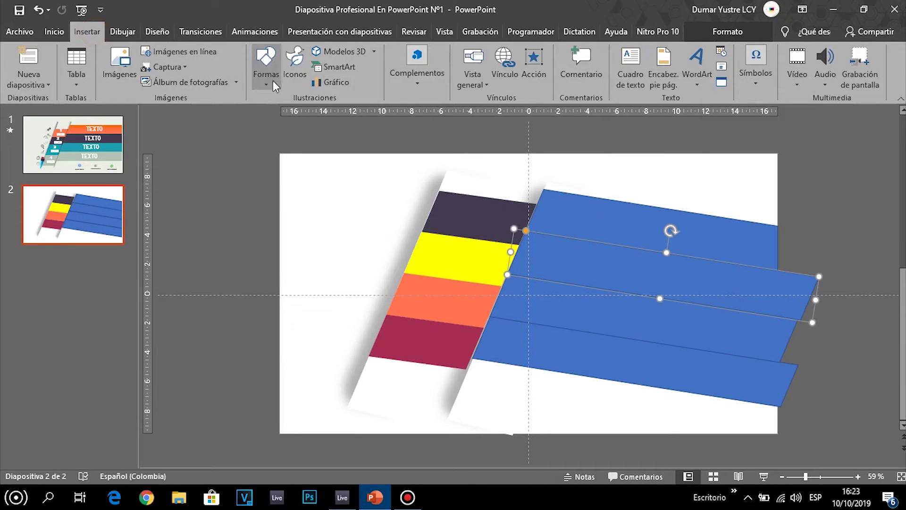
left_click(266, 66)
left_click(318, 113)
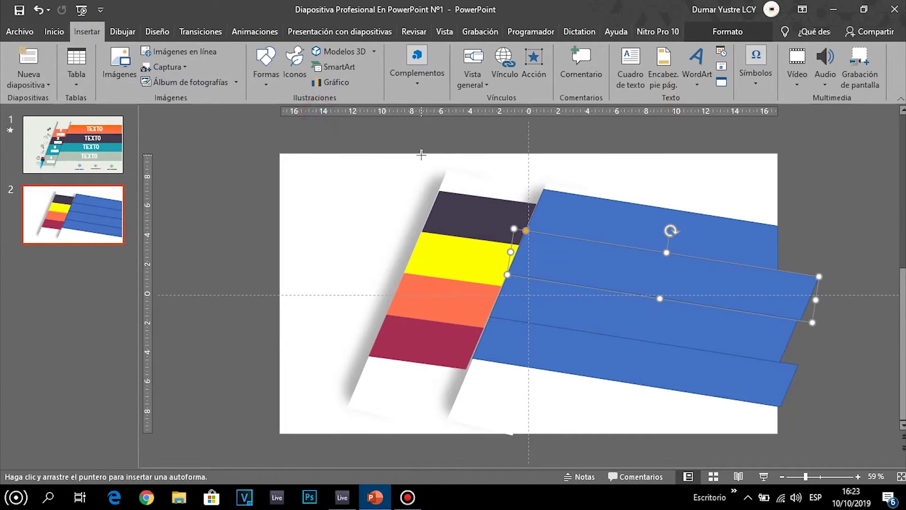
left_click_drag(421, 153, 777, 432)
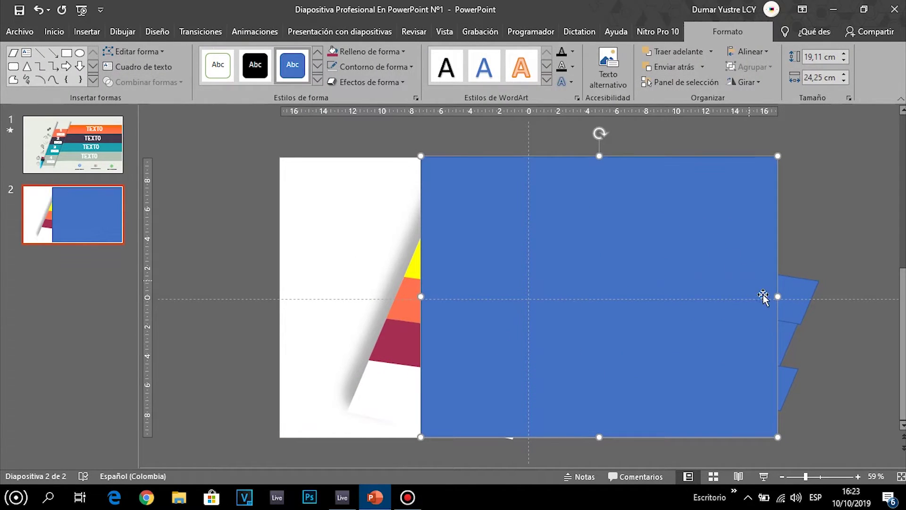
left_click(804, 299, "shift")
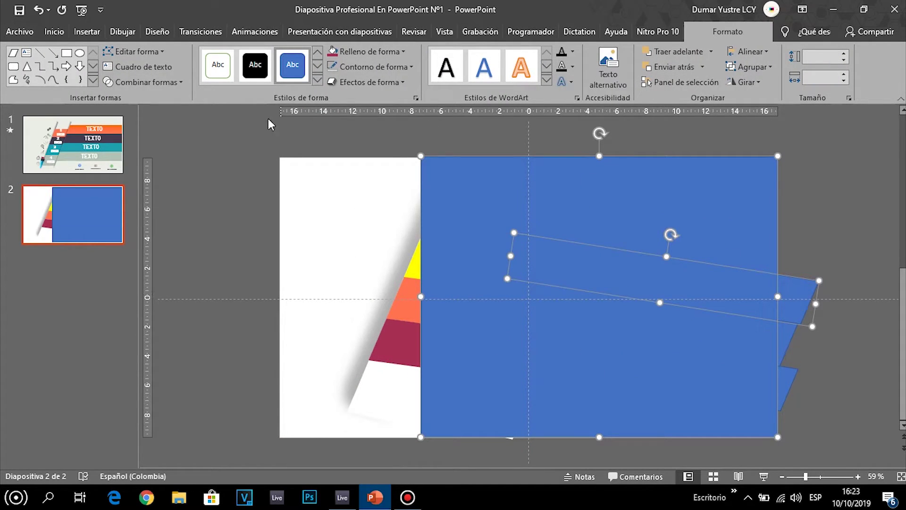
left_click(169, 84)
left_click(149, 146)
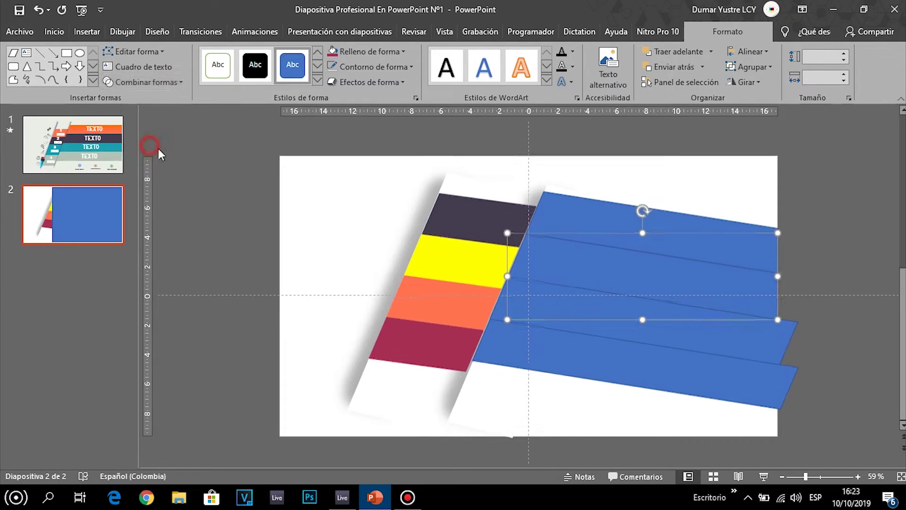
- Trim the third blue banner the same way with another intersecting rectangle
left_click(704, 331)
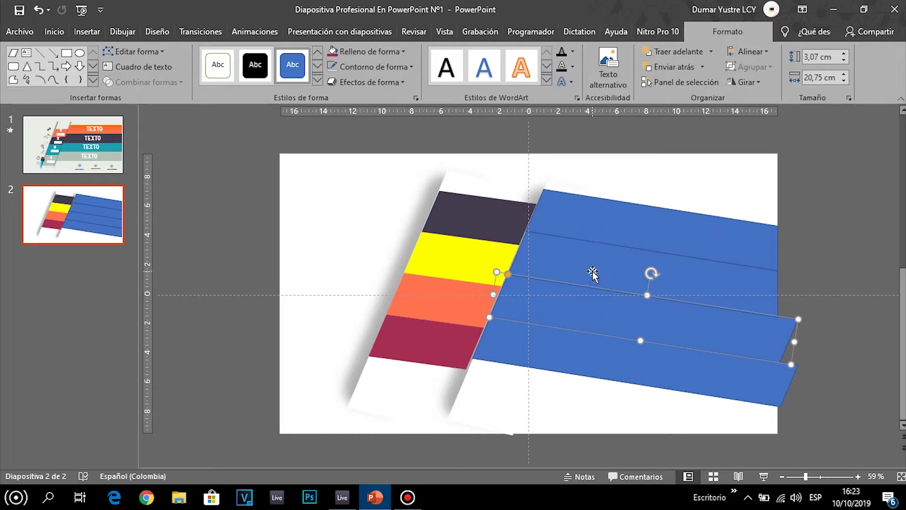
left_click(87, 31)
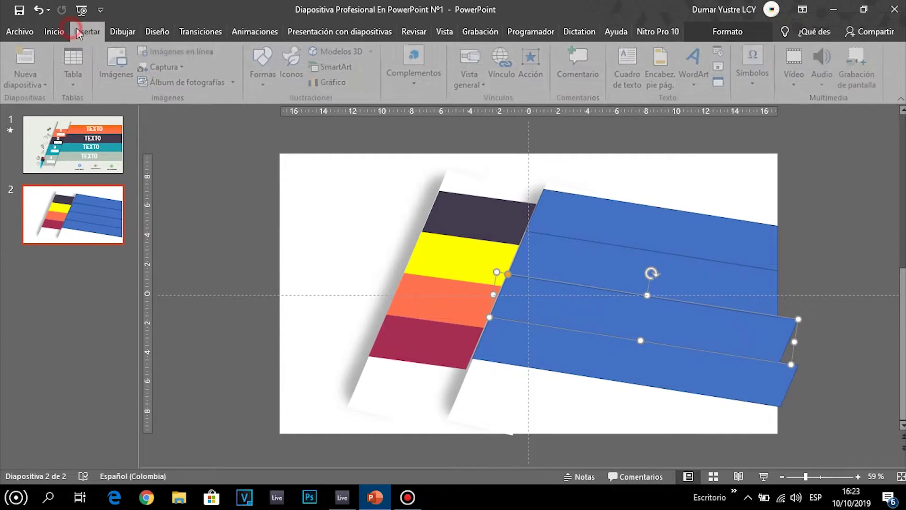
left_click(274, 86)
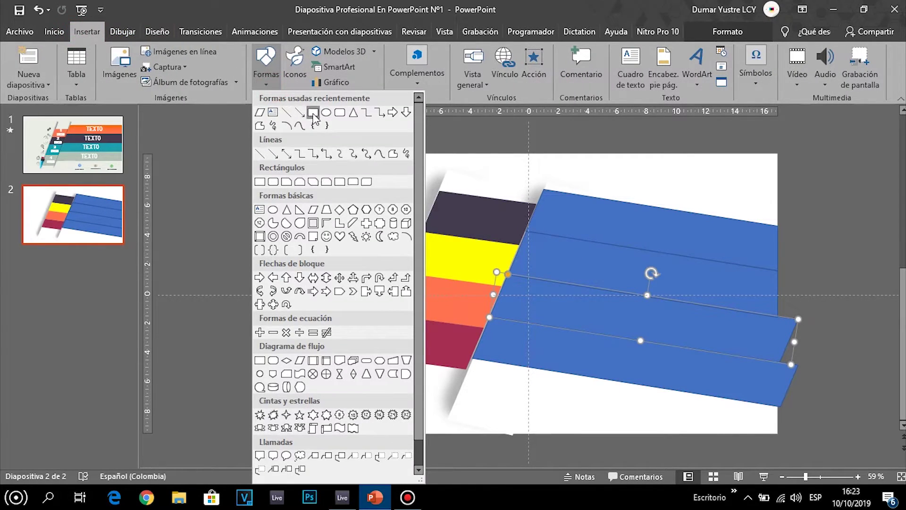
left_click(313, 117)
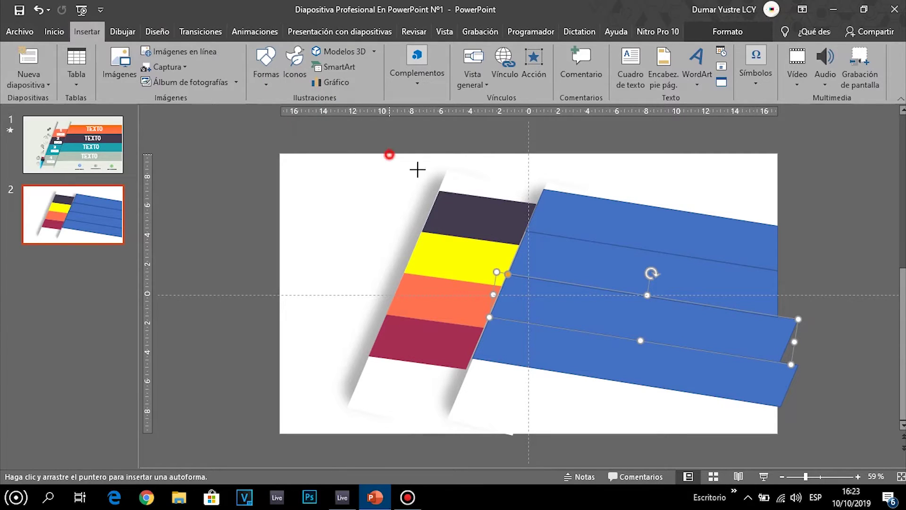
left_click_drag(388, 154, 778, 435)
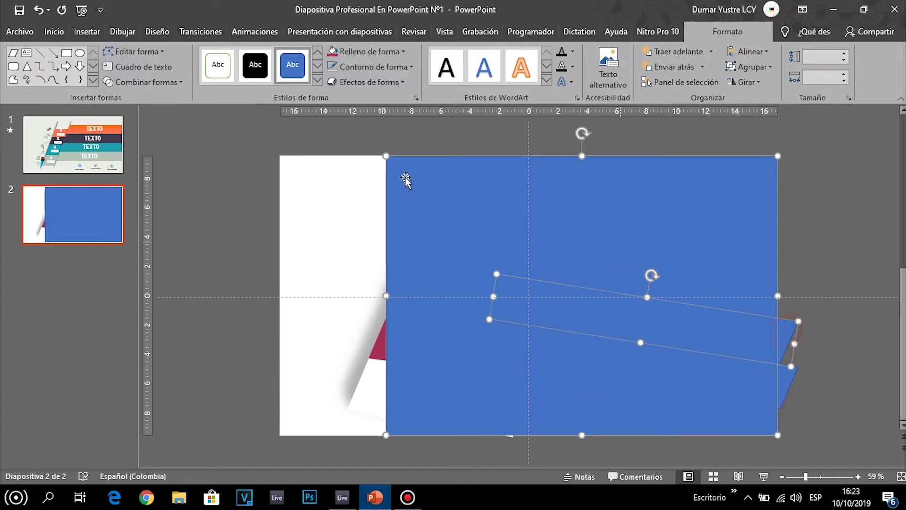
left_click(159, 84)
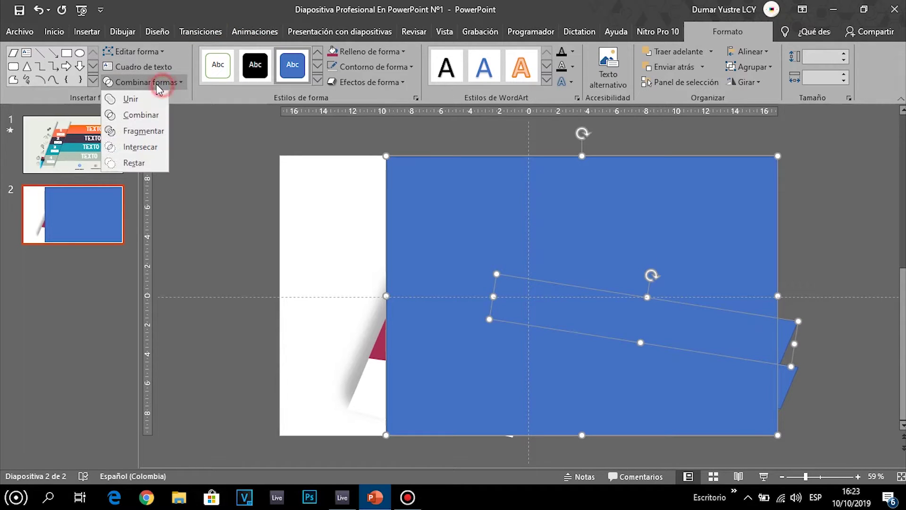
left_click(146, 148)
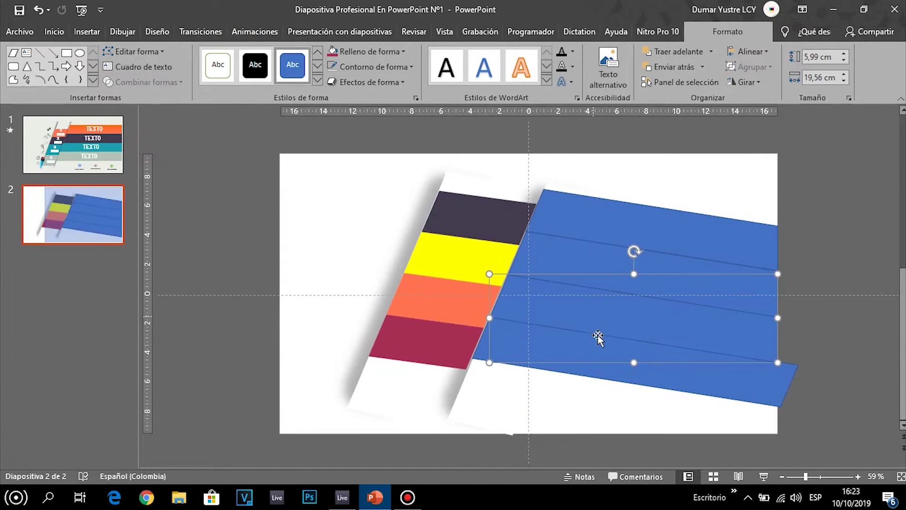
- Intersect a rectangle over the slide's right side with the tilted shape to trim the last banner
left_click(87, 32)
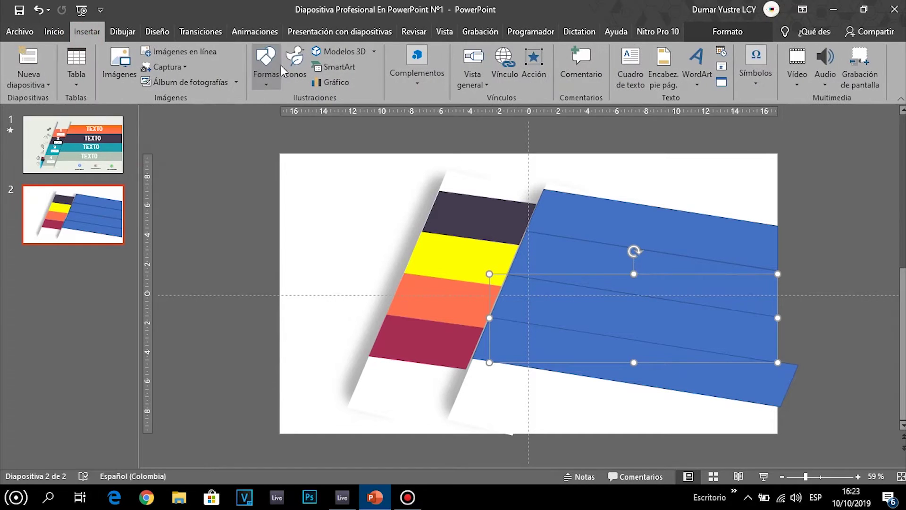
left_click(265, 66)
left_click(312, 113)
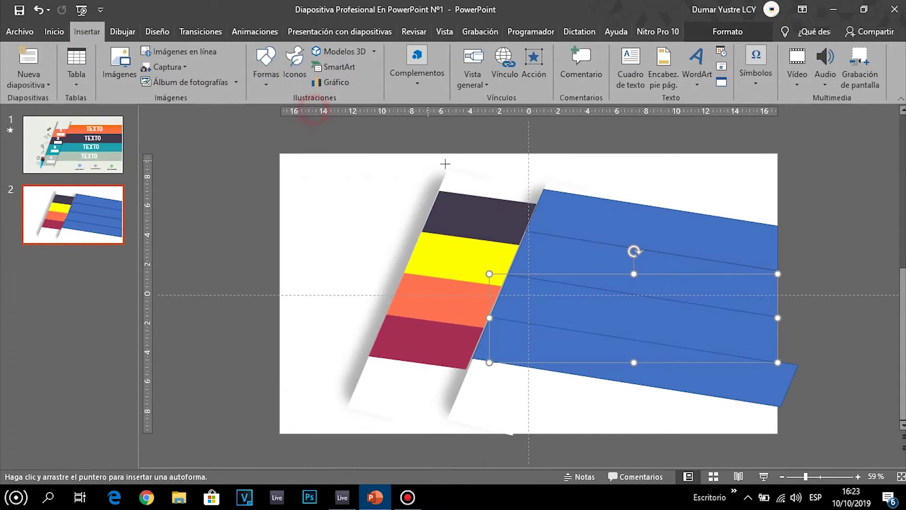
left_click_drag(433, 152, 777, 419)
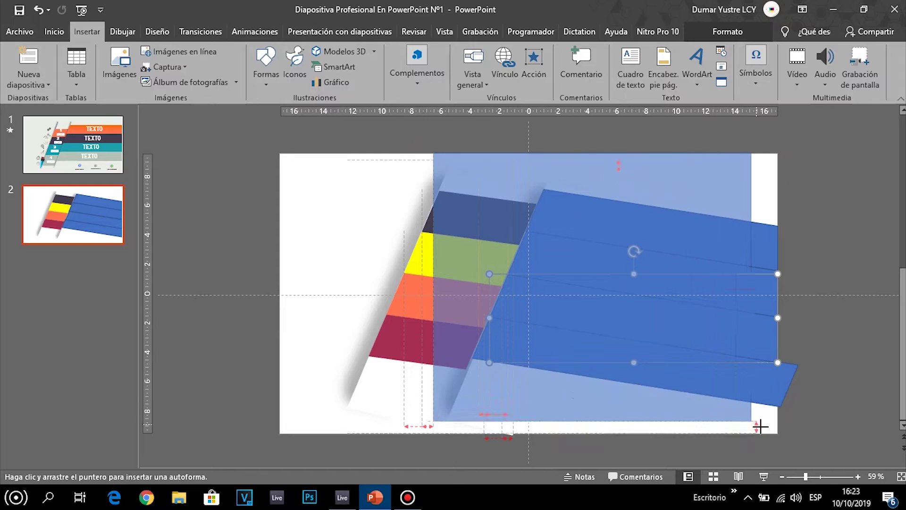
left_click(789, 383, "shift")
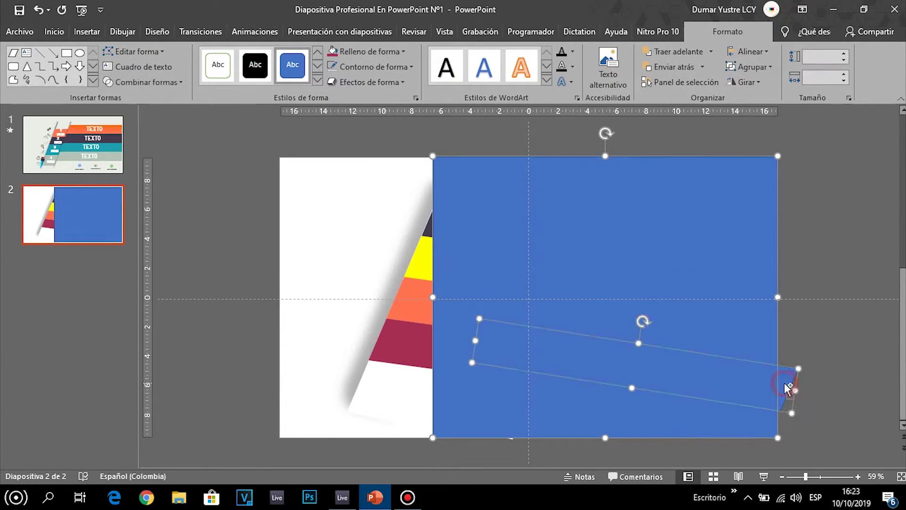
left_click(137, 82)
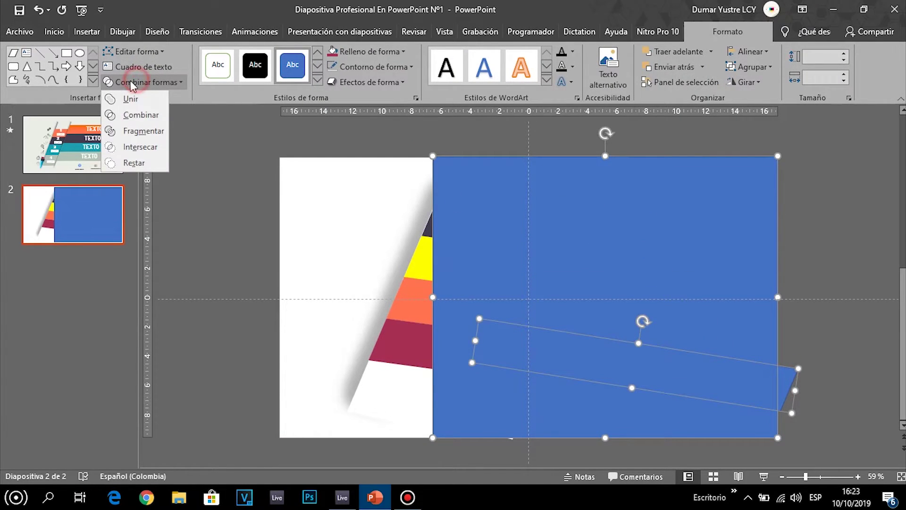
left_click(142, 146)
left_click(813, 225)
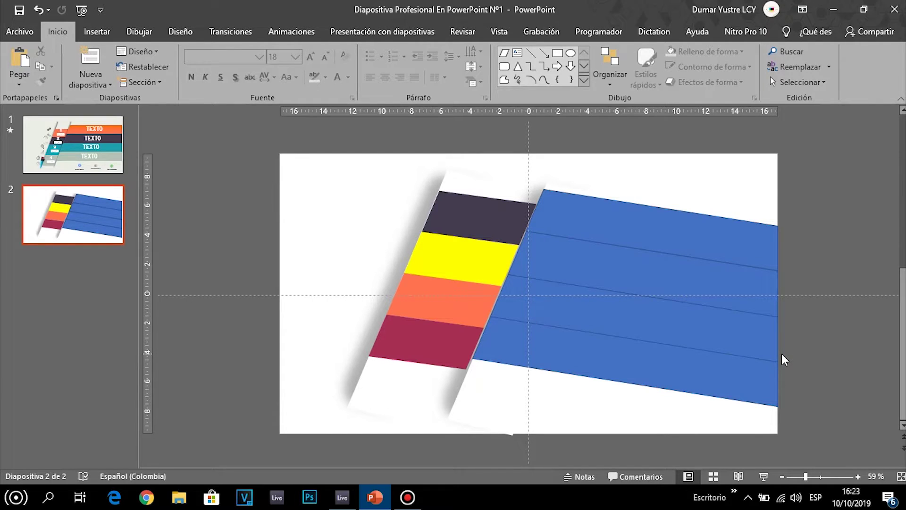
- Paste a screenshot of slide 1's design onto slide 2
left_click(95, 150)
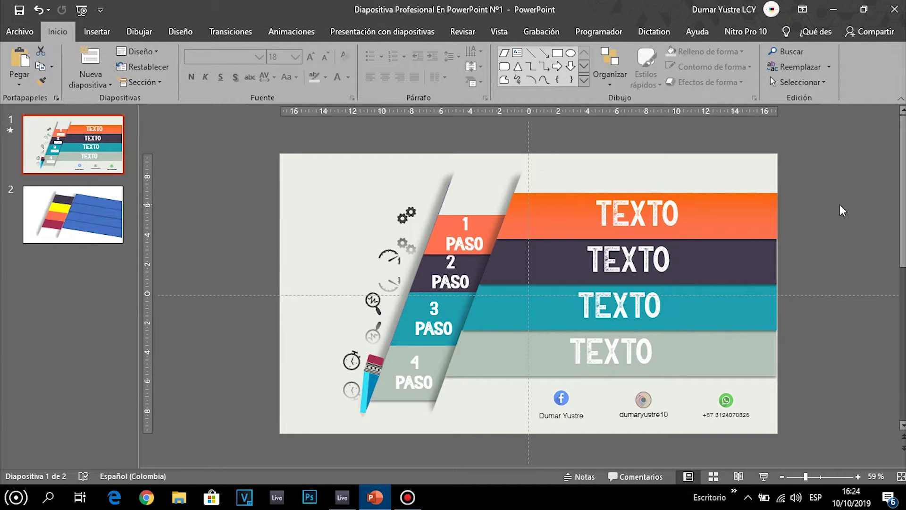
scroll(146, 174, "down", 1)
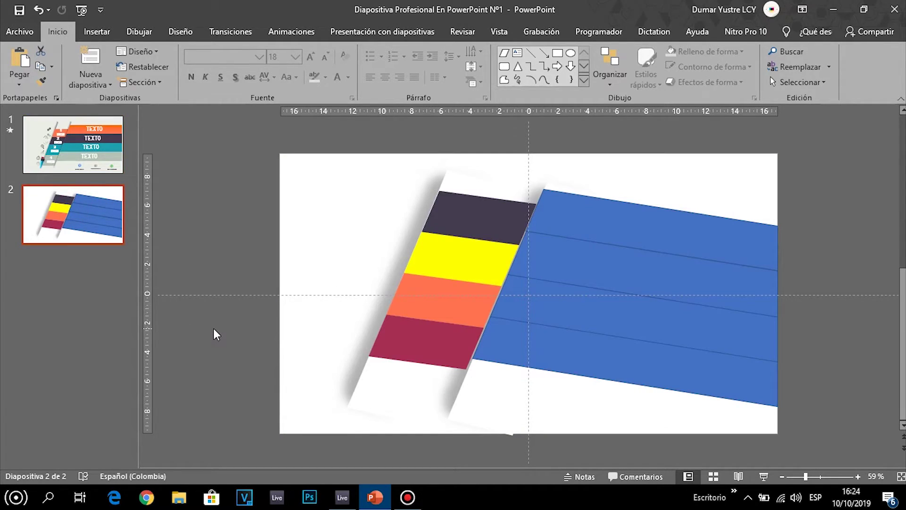
key("ctrl+v")
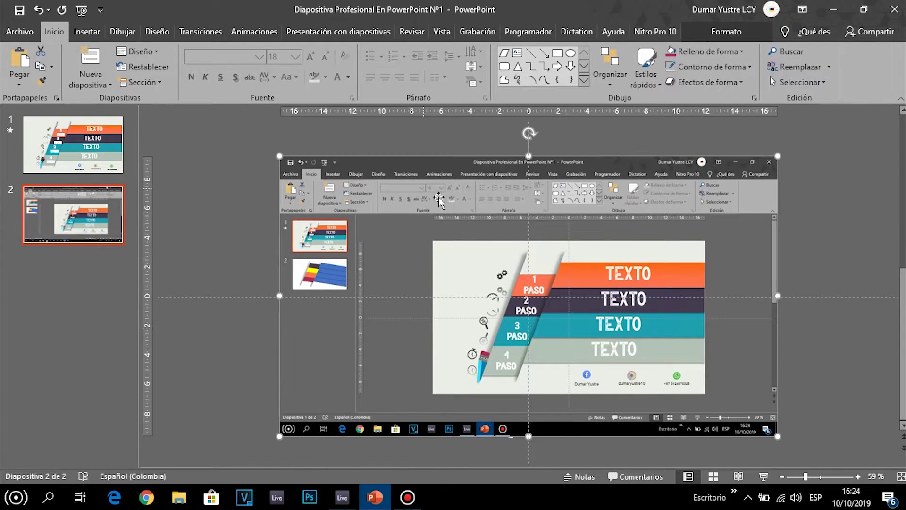
- Crop the screenshot to the TEXTO/PASO design and move it to the upper left
left_click(726, 31)
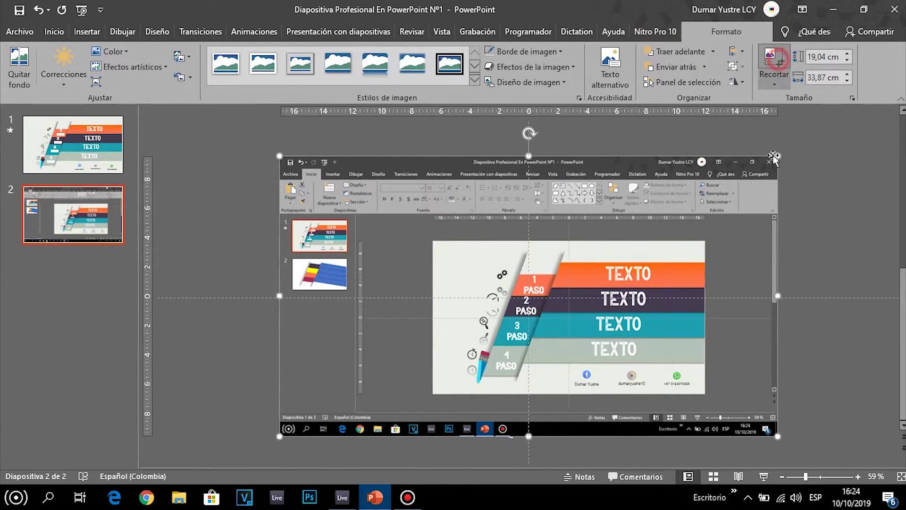
left_click(771, 59)
left_click_drag(769, 160, 707, 249)
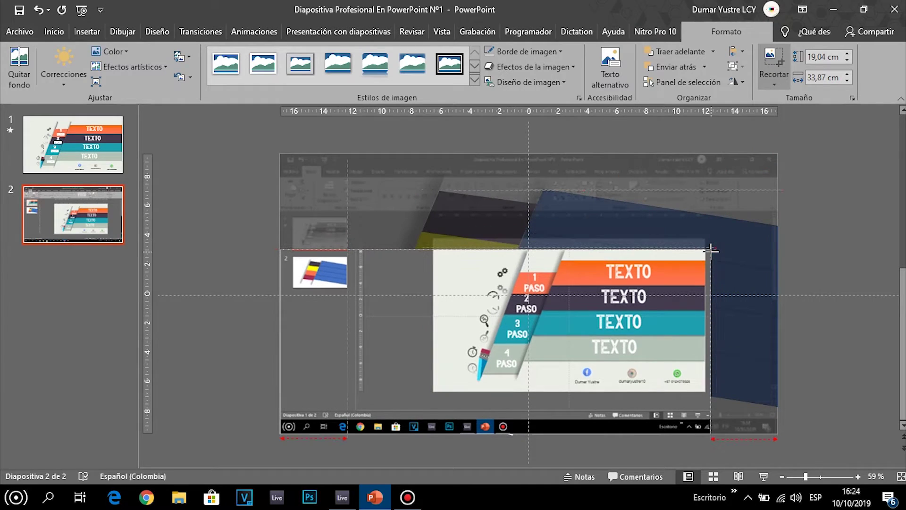
left_click_drag(285, 427, 468, 383)
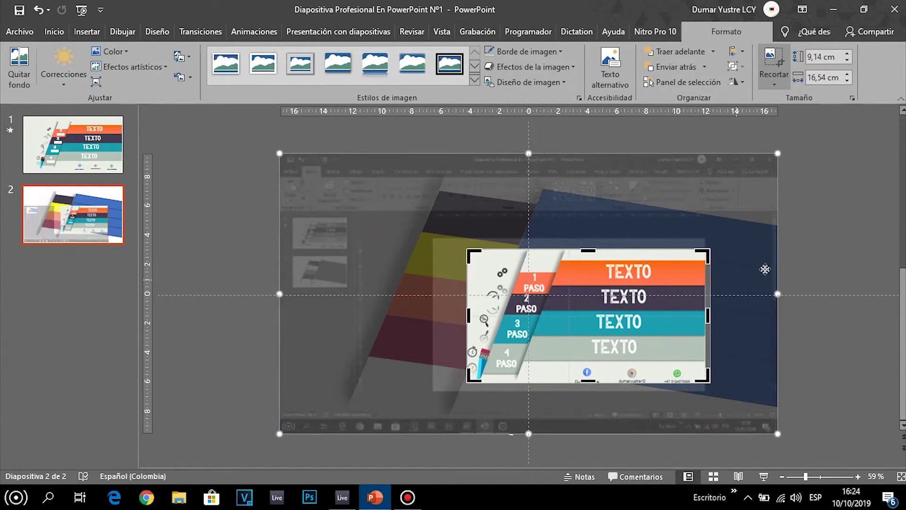
left_click(814, 242)
mouse_move(639, 310)
left_mouse_down()
mouse_move(343, 263)
mouse_move(274, 186)
left_mouse_up()
left_click(499, 243)
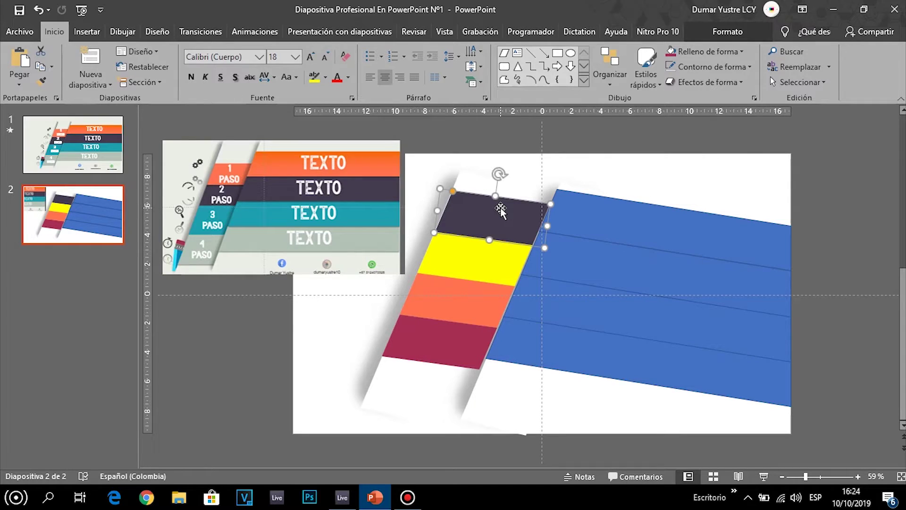
- Eyedrop orange and dark purple from the reference onto the top two step blocks
left_click(711, 33)
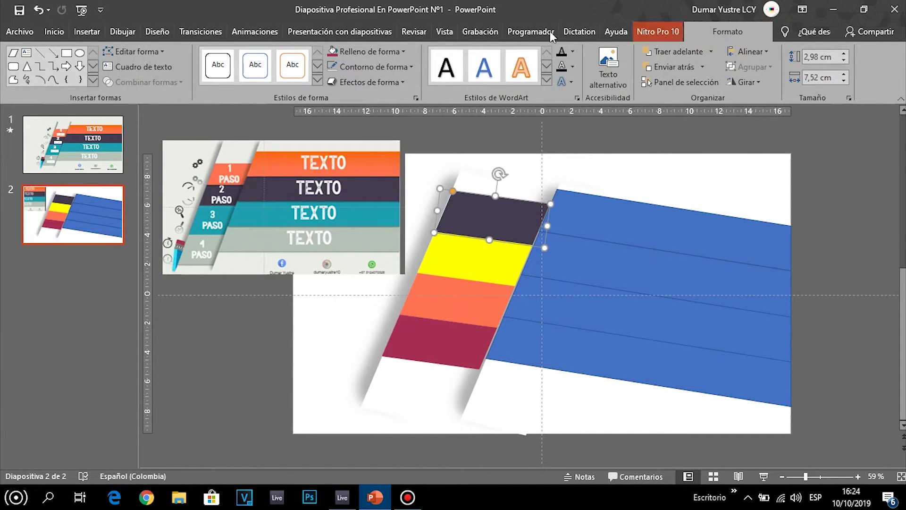
left_click(400, 51)
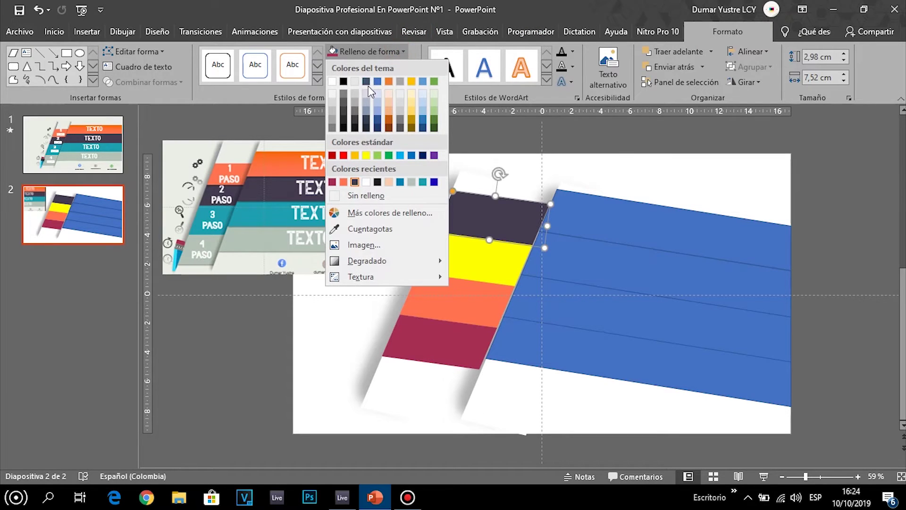
left_click(370, 228)
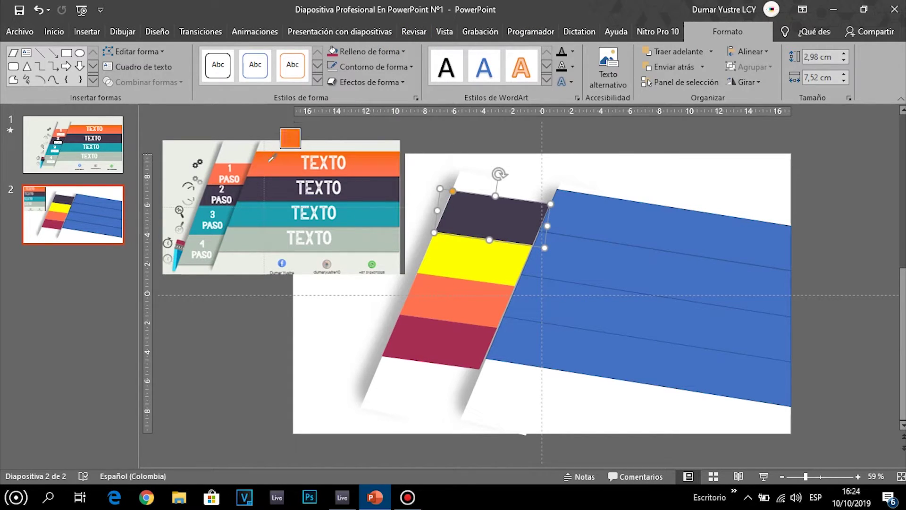
left_click(269, 162)
left_click(485, 259)
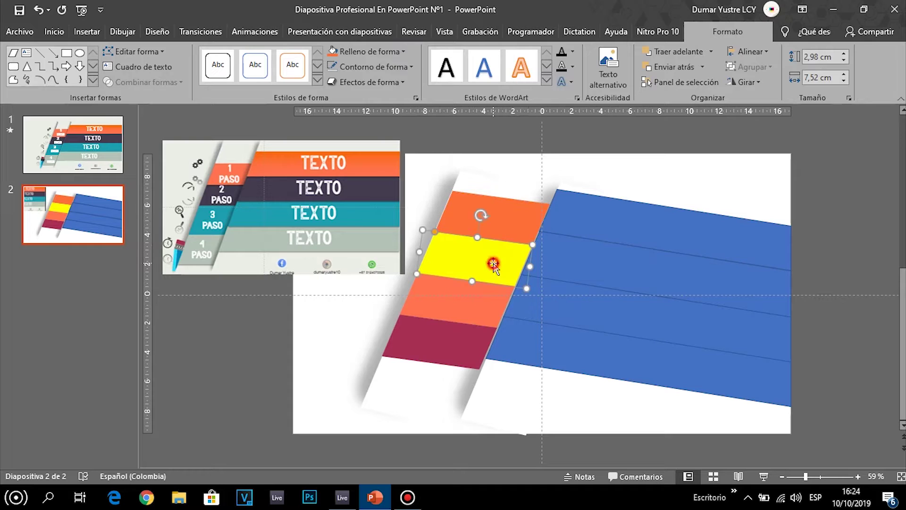
left_click(374, 51)
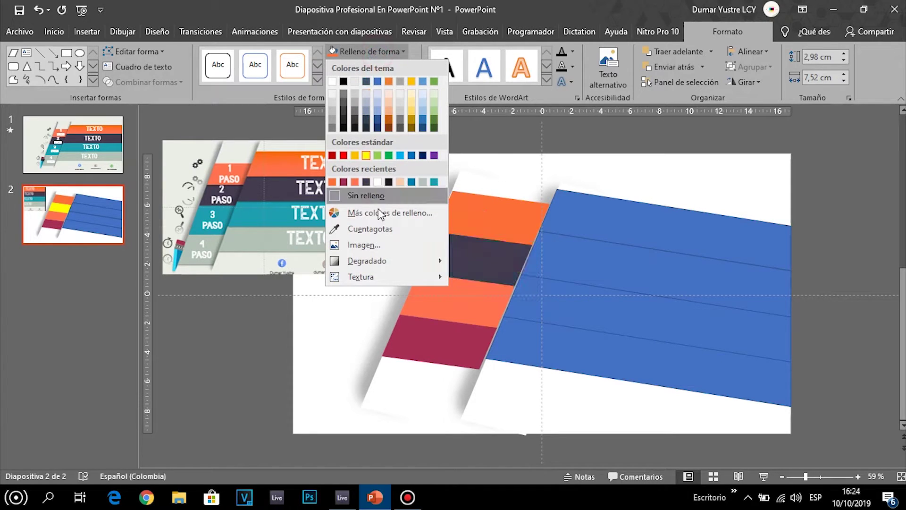
left_click(386, 230)
left_click(274, 186)
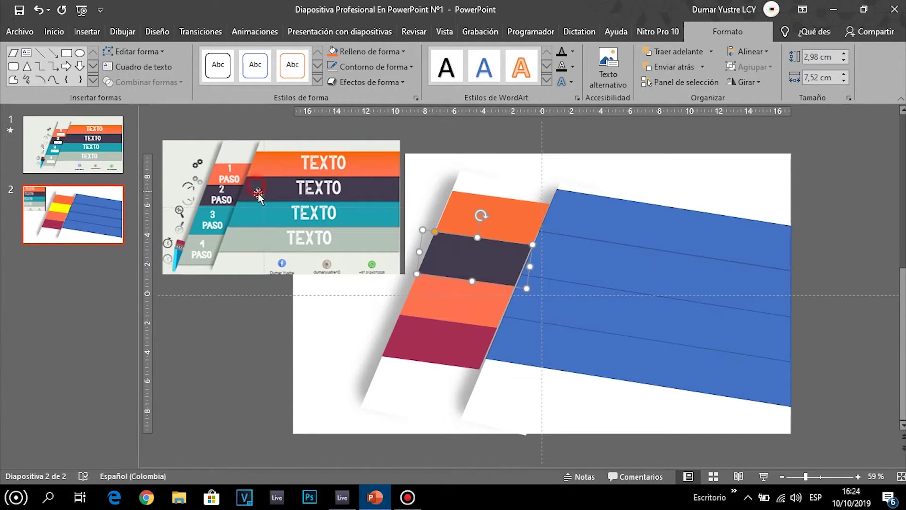
- Eyedrop teal and gray from the reference onto the third and bottom step blocks
left_click(461, 299)
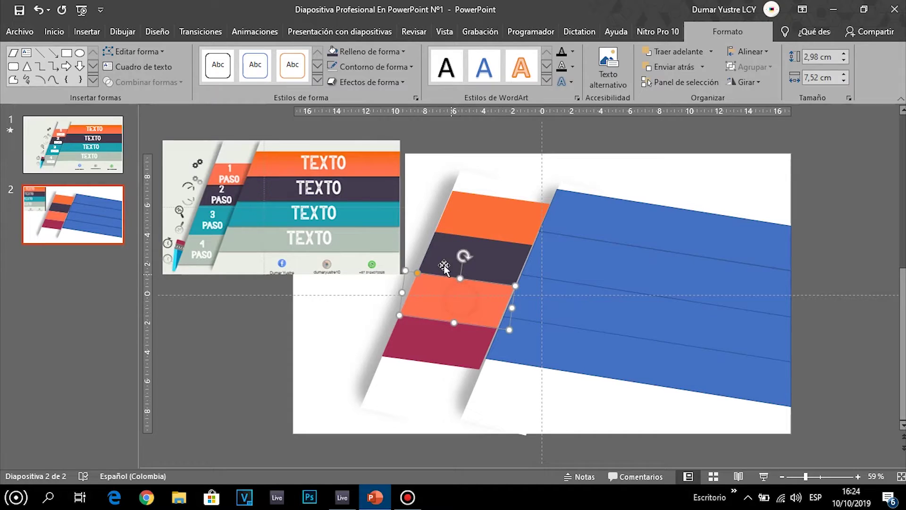
left_click(378, 49)
left_click(385, 229)
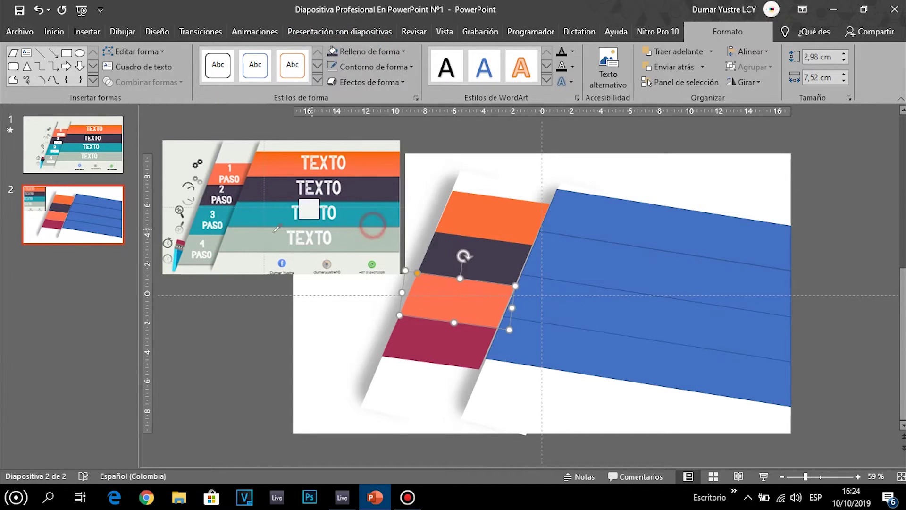
left_click(249, 218)
left_click(402, 362)
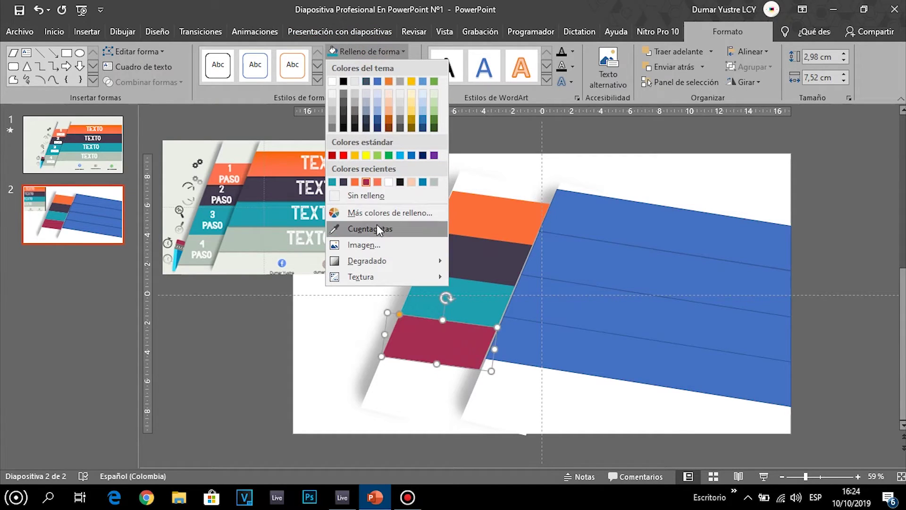
left_click(370, 229)
left_click(264, 236)
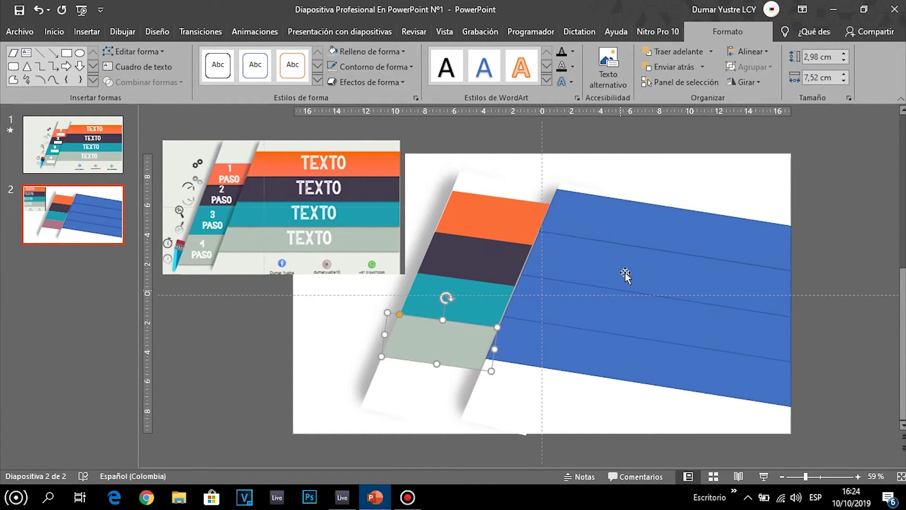
left_click(640, 233)
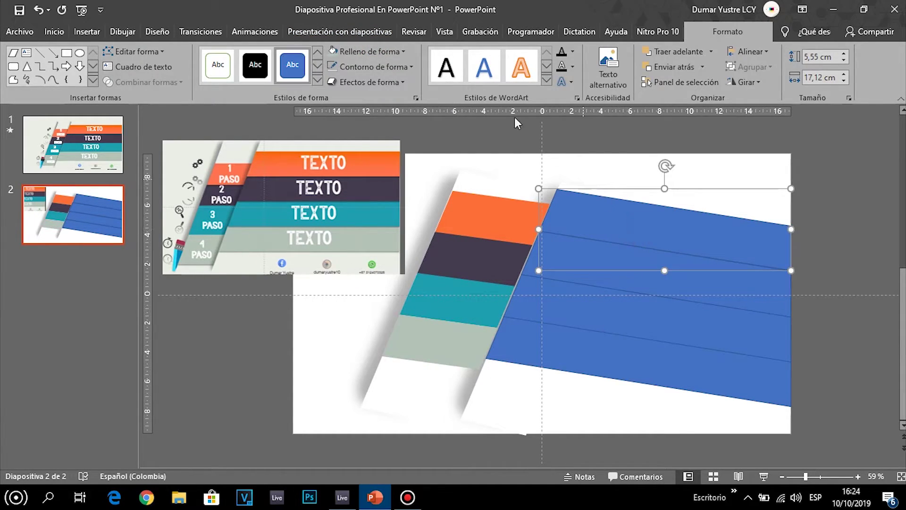
- Fill the top banner orange and the second banner dark purple with the eyedropper
left_click(396, 51)
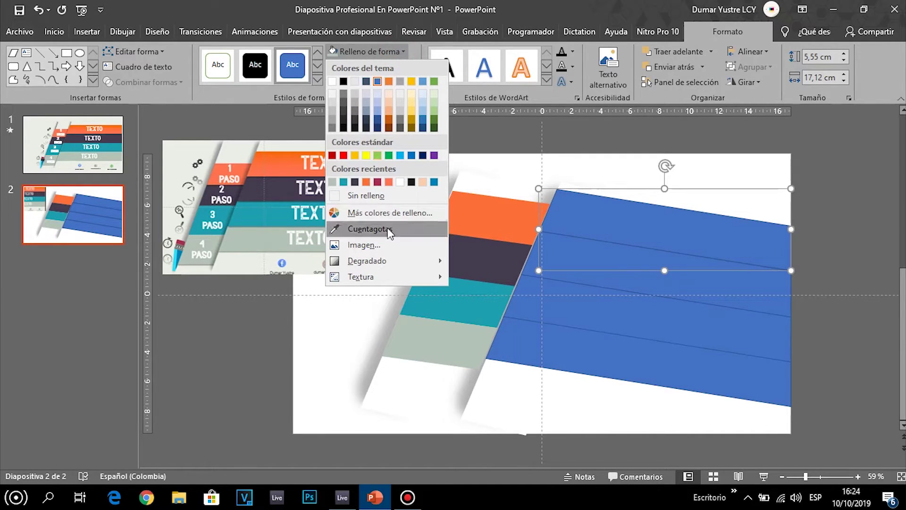
left_click(370, 228)
left_click(495, 208)
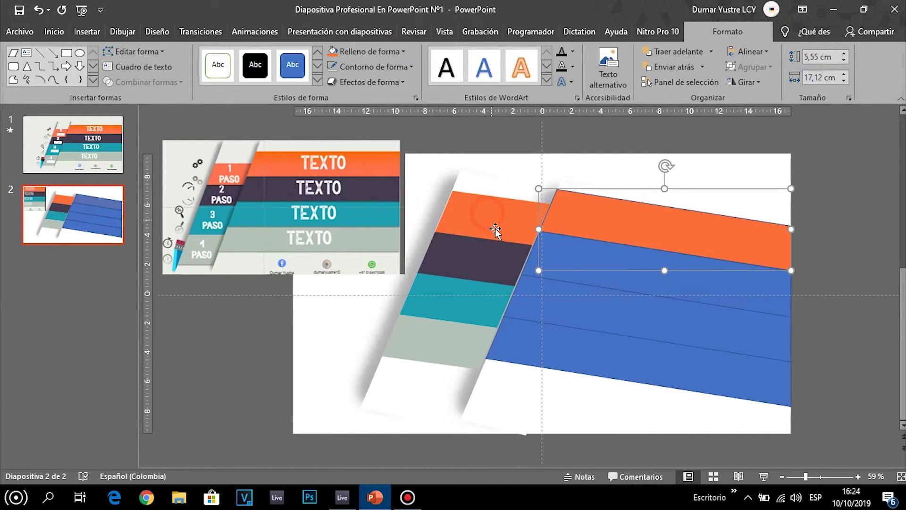
left_click(635, 283)
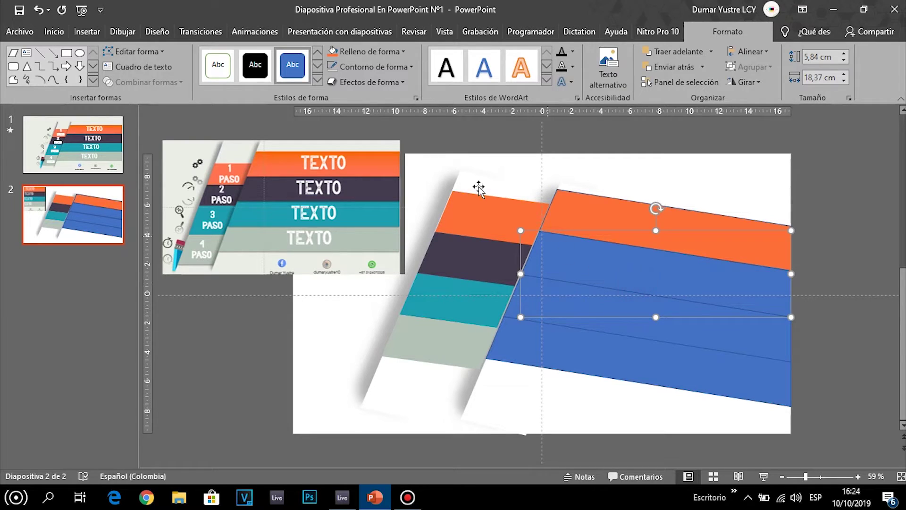
left_click(377, 52)
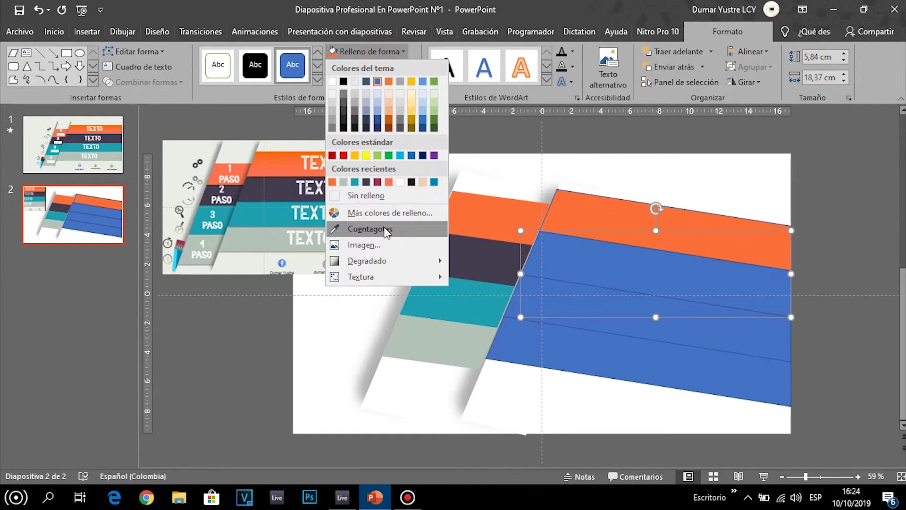
left_click(370, 228)
left_click(496, 245)
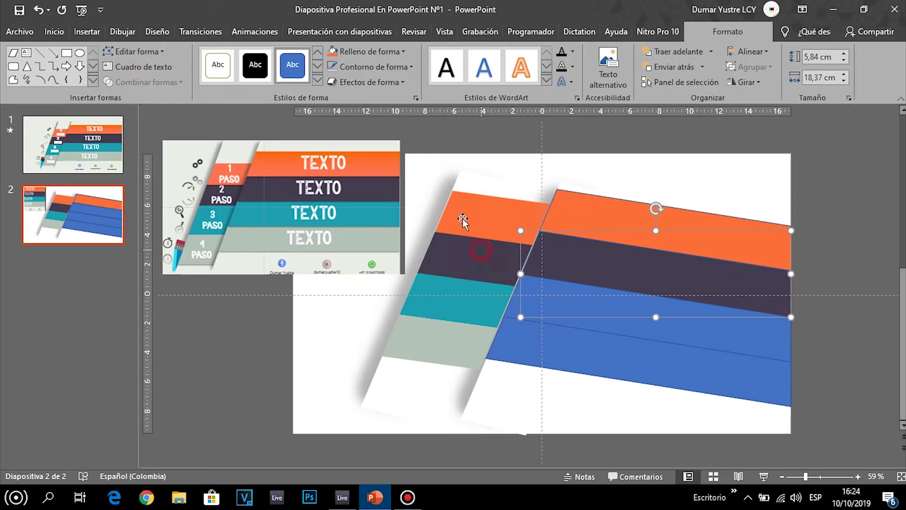
- Fill the third banner teal and the bottom banner and stripe with the reference gray
left_click(687, 332)
left_click(366, 52)
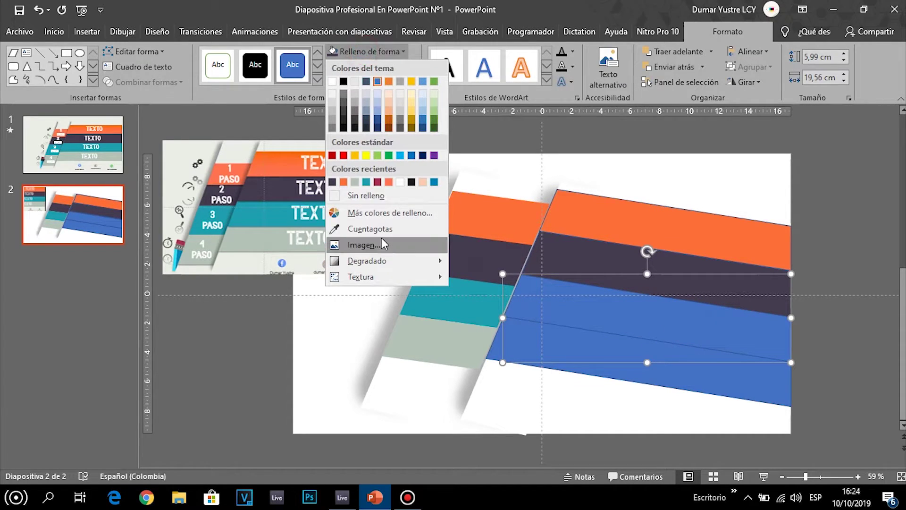
left_click(370, 228)
left_click(460, 295)
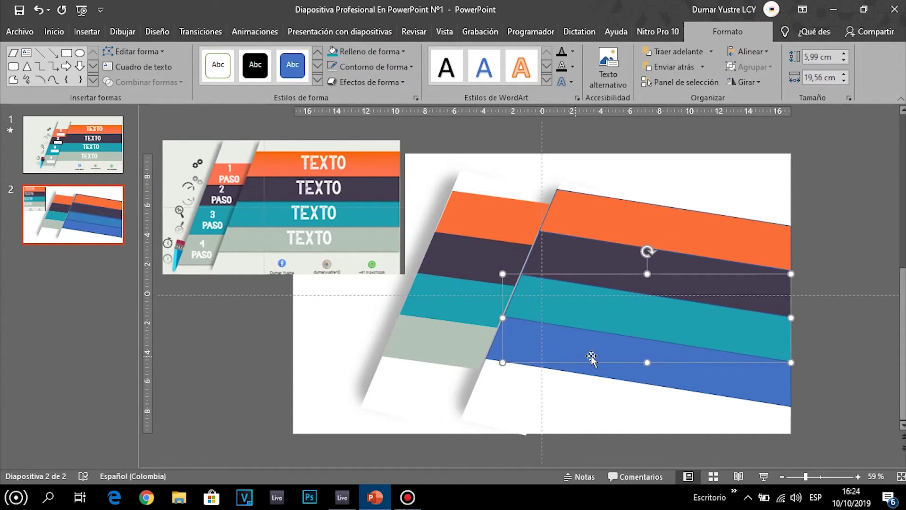
left_click(679, 375)
left_click(393, 51)
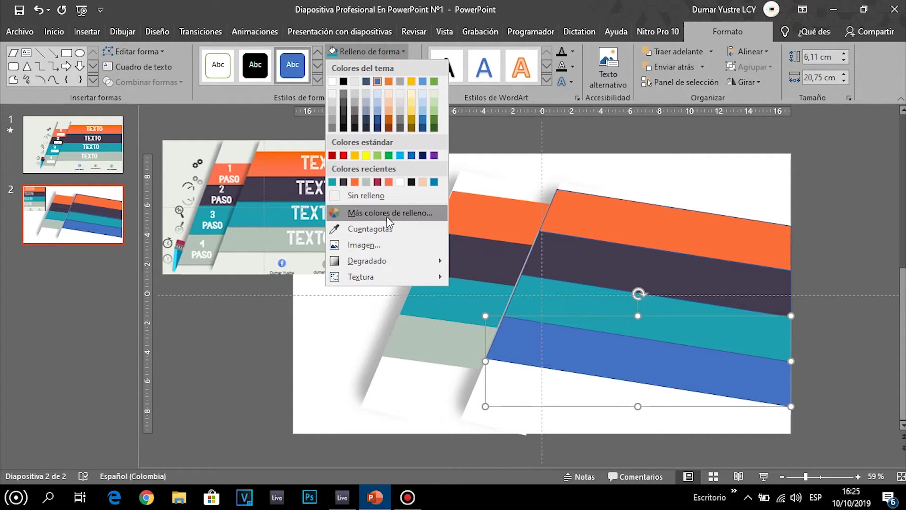
left_click(394, 228)
left_click(448, 344)
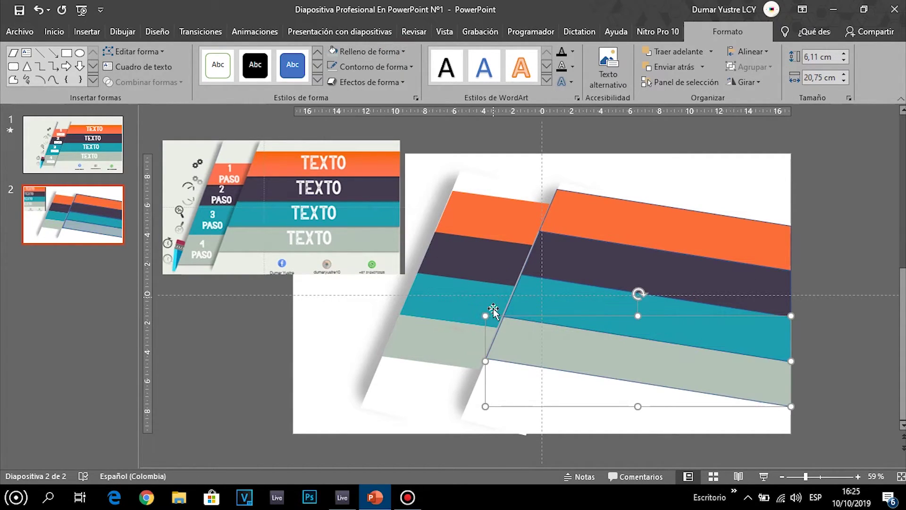
left_click(653, 175)
left_click(667, 205)
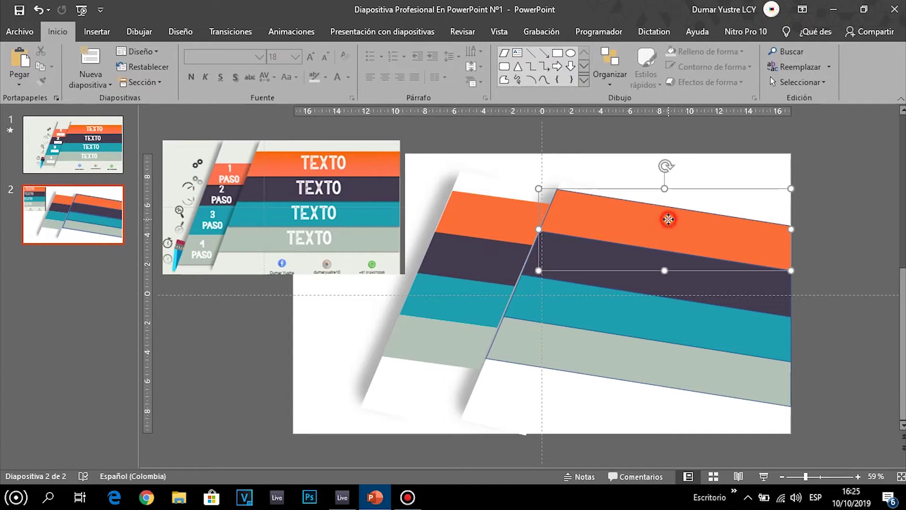
left_click(705, 281, "shift")
- Set No Outline on all four right-band stripes, then compare against slide 1
left_click(744, 341, "shift")
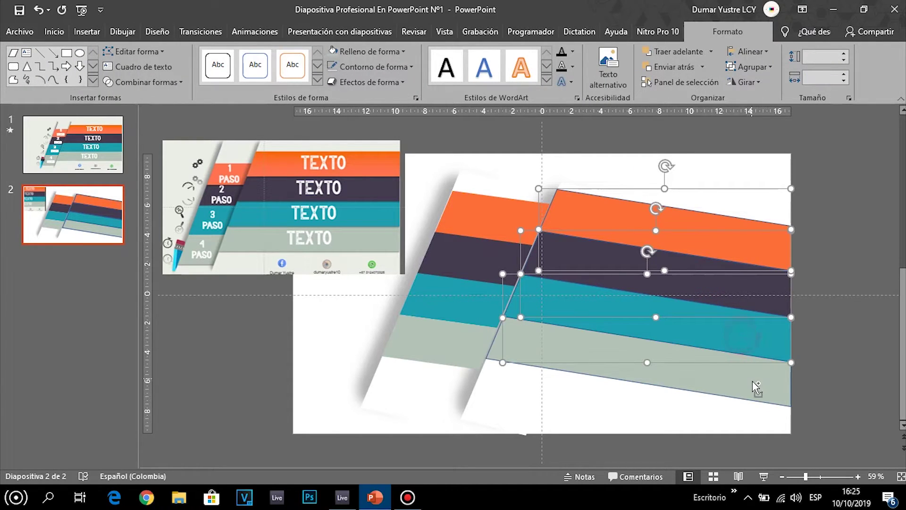
left_click(752, 381, "shift")
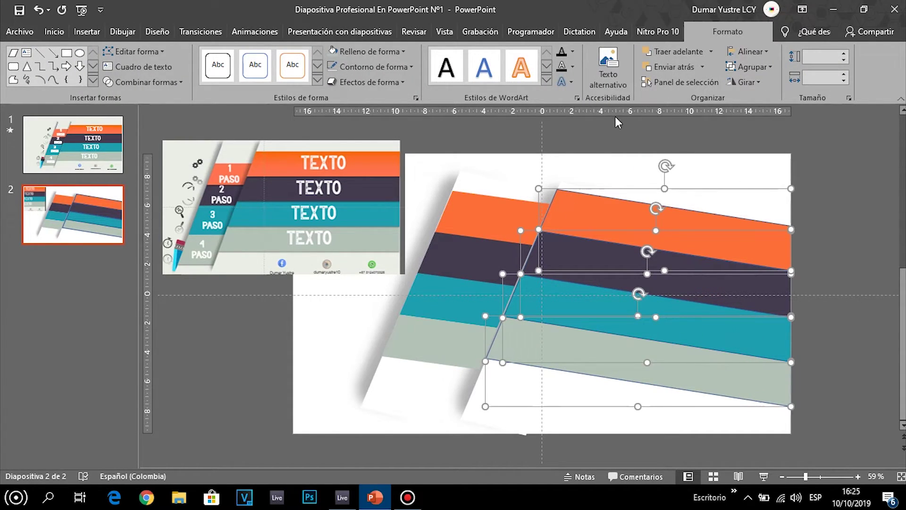
left_click(373, 69)
left_click(370, 208)
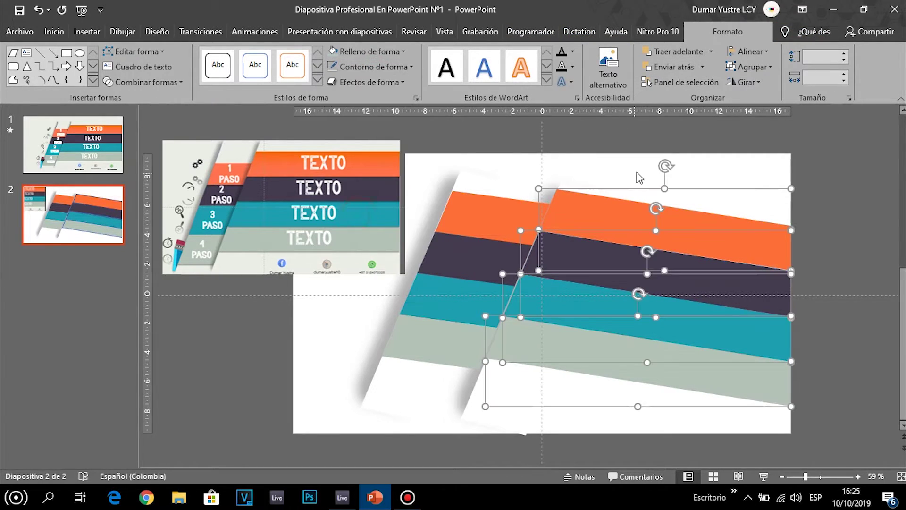
left_click(639, 177)
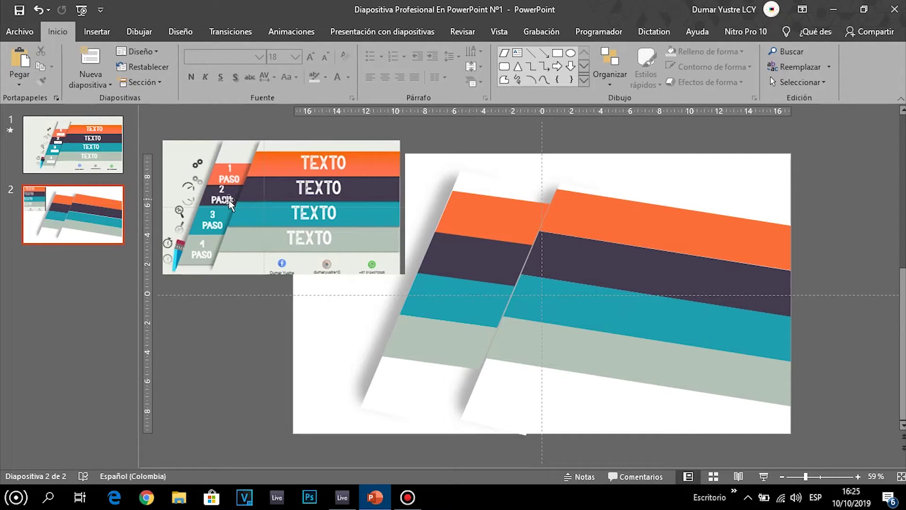
left_click(75, 151)
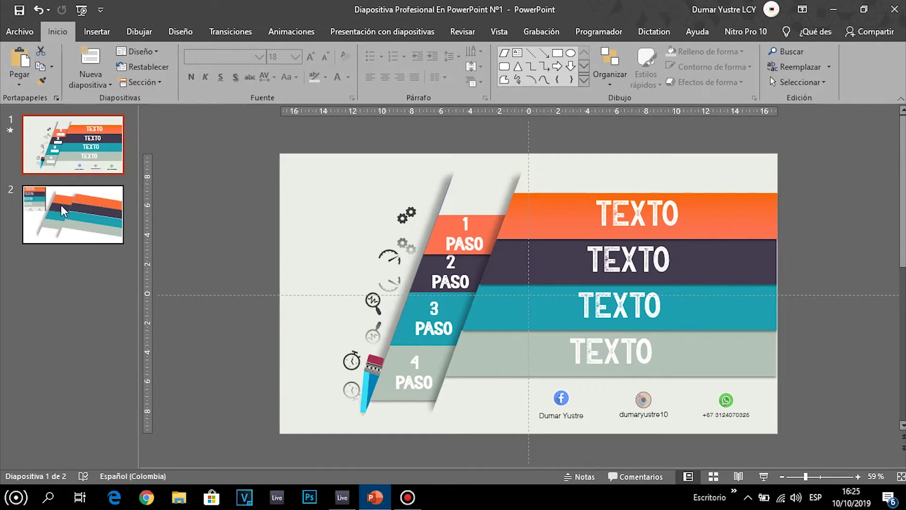
left_click(73, 219)
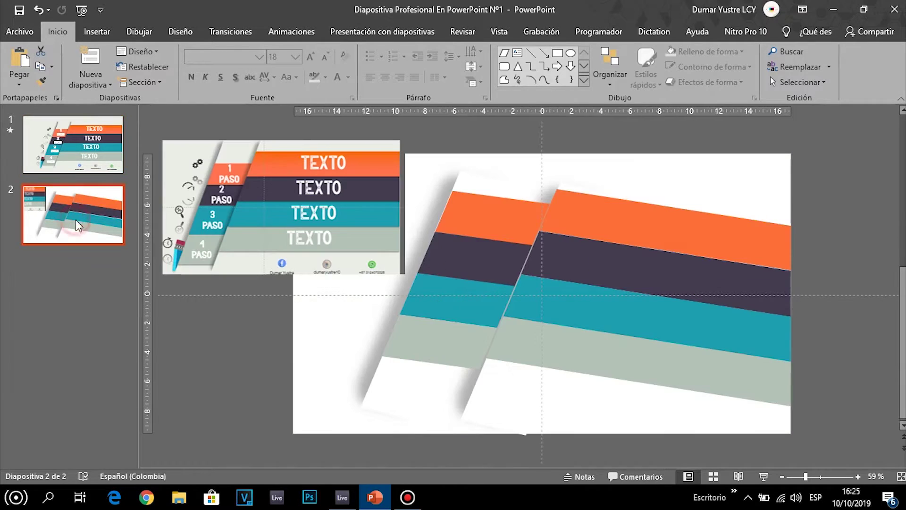
- Delete the slide-1 reference picture from slide 2 and check slide 1 again
left_click(310, 207)
key("Delete")
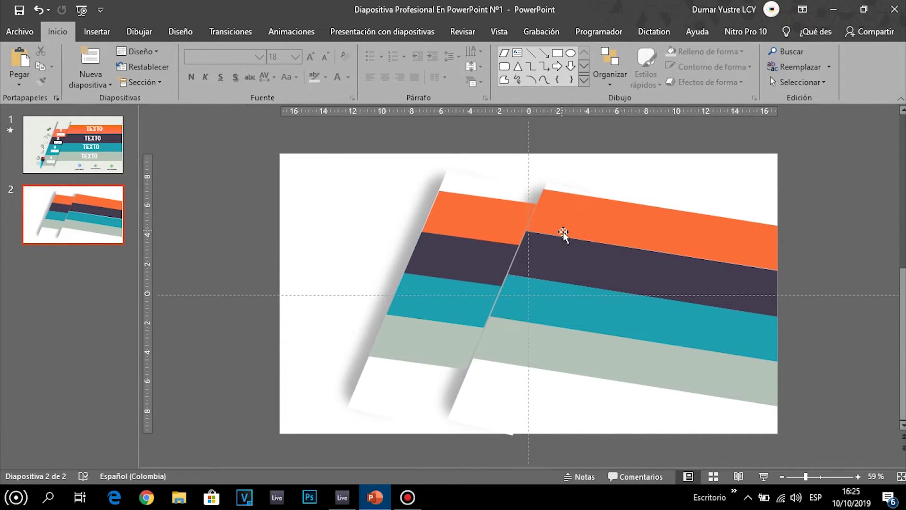
left_click(573, 220)
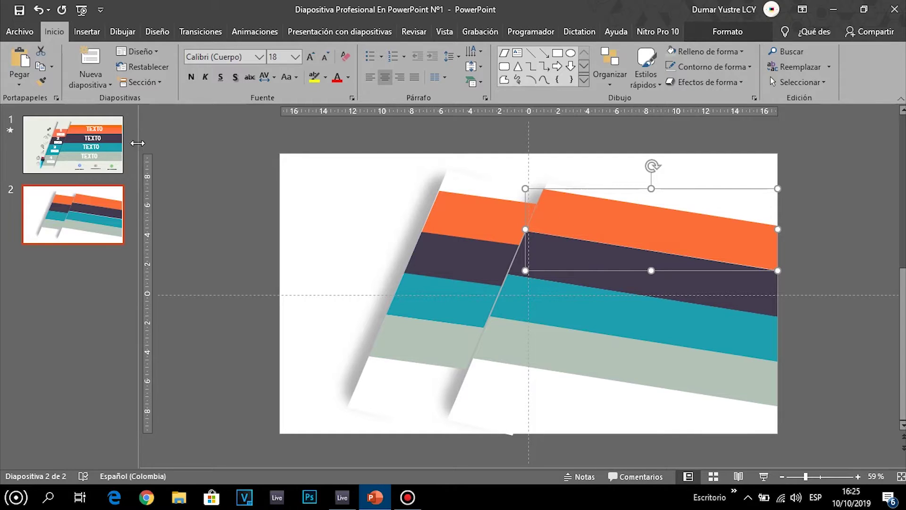
left_click(118, 146)
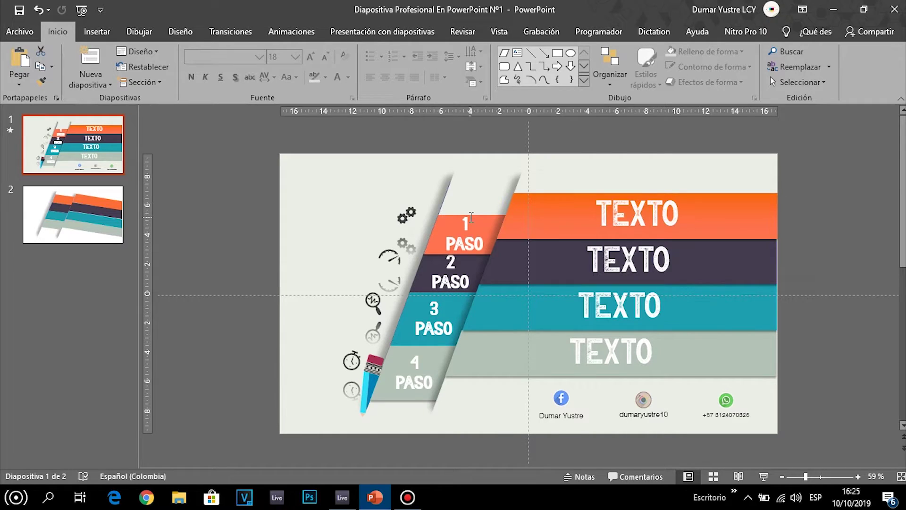
left_click(66, 200)
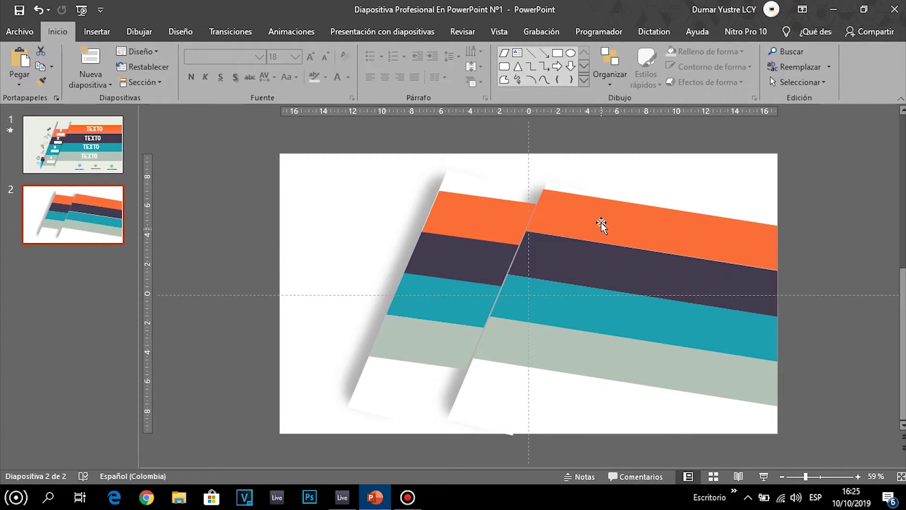
- Send the four left-band stripes back two levels
left_click(474, 219)
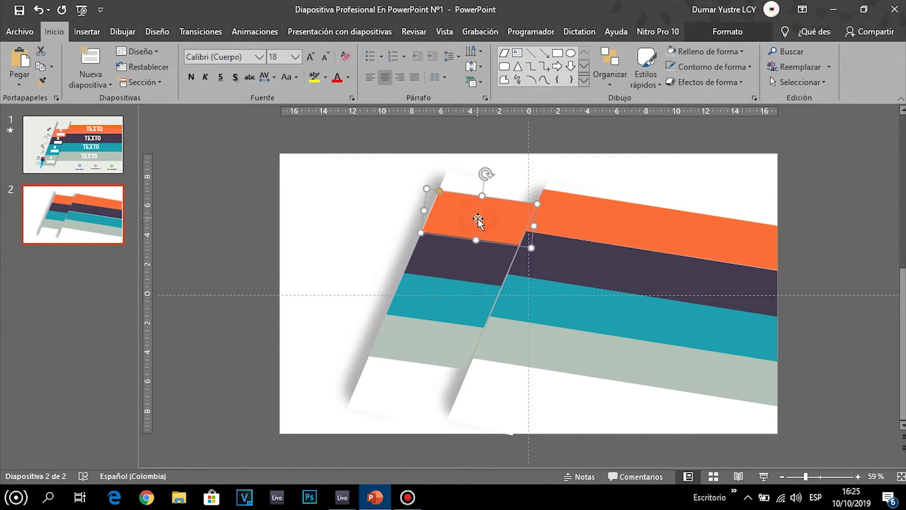
left_click(479, 257, "ctrl")
left_click(452, 307, "ctrl")
left_click(444, 342, "ctrl")
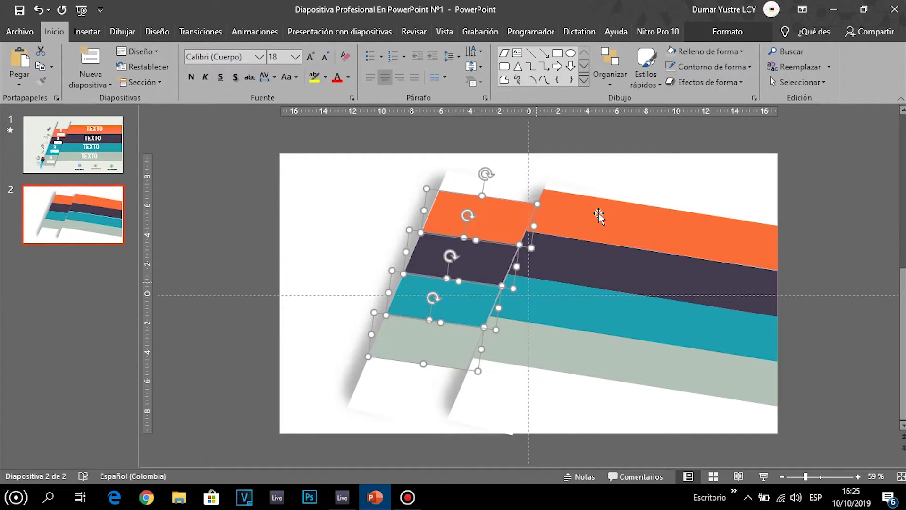
left_click(719, 37)
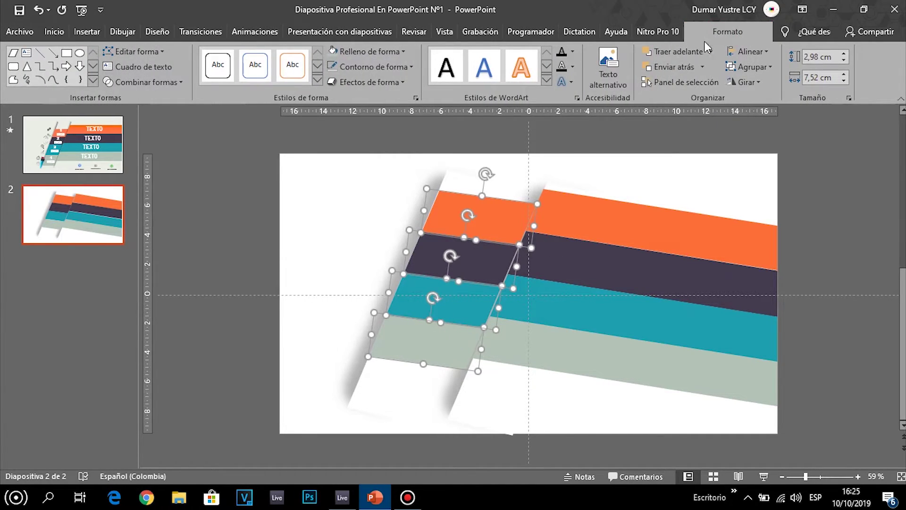
left_click(672, 67)
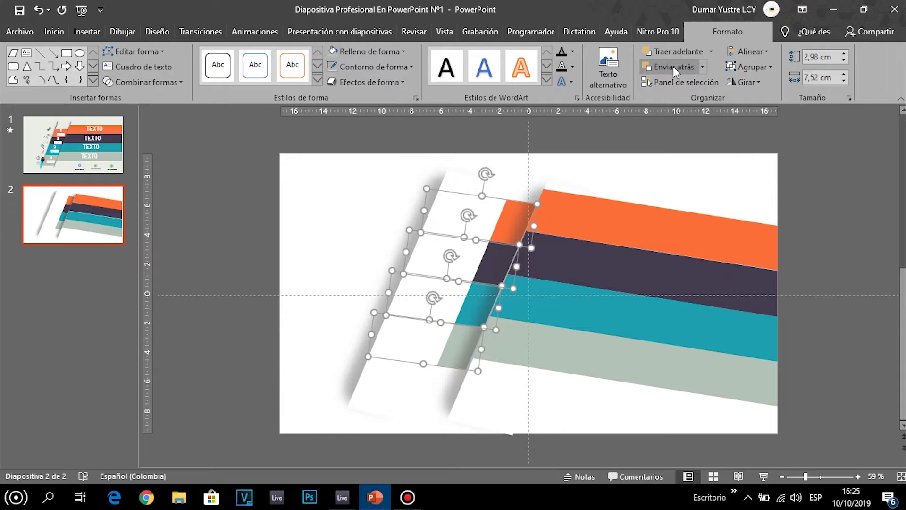
left_click(673, 66)
- Send the large white slanted strip back four levels behind the stripes
left_click(457, 179)
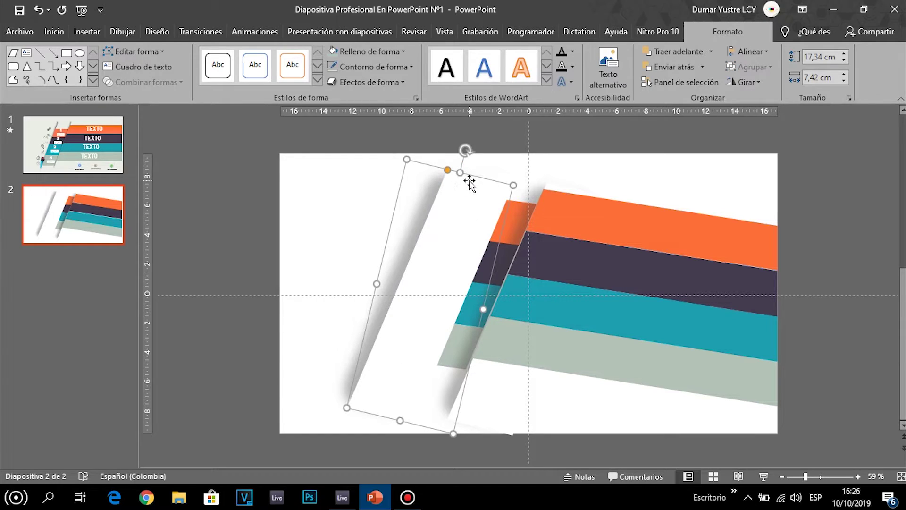
left_click(678, 71)
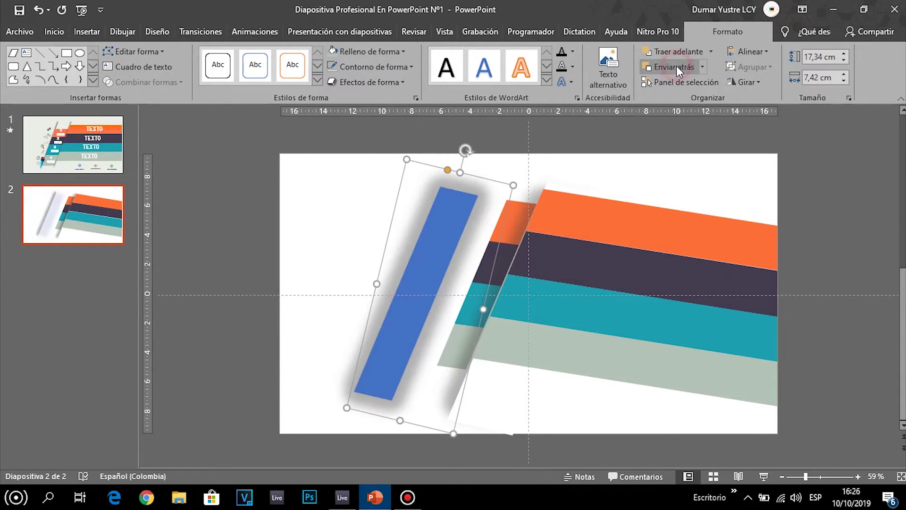
left_click(678, 71)
left_click(678, 71)
left_click(678, 71)
left_click(678, 71)
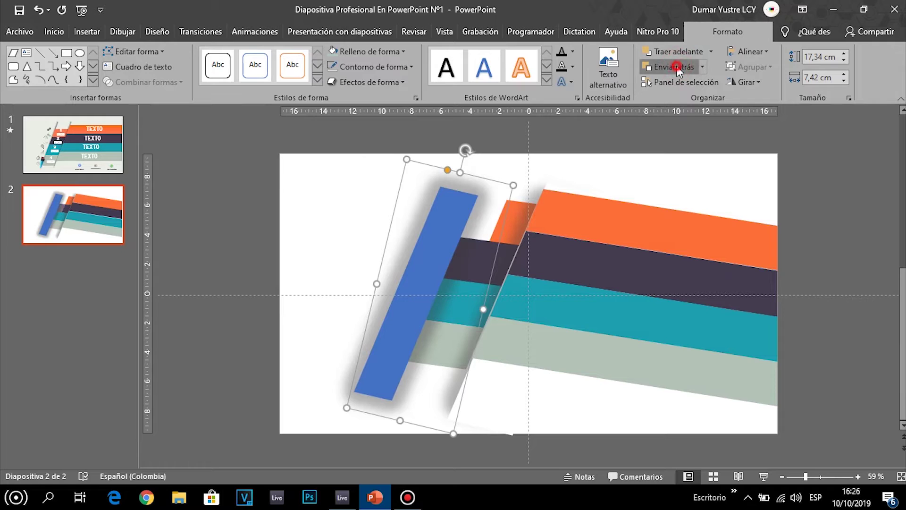
- Send the blue bar back five levels to hide it, then play the slideshow
left_click(447, 216)
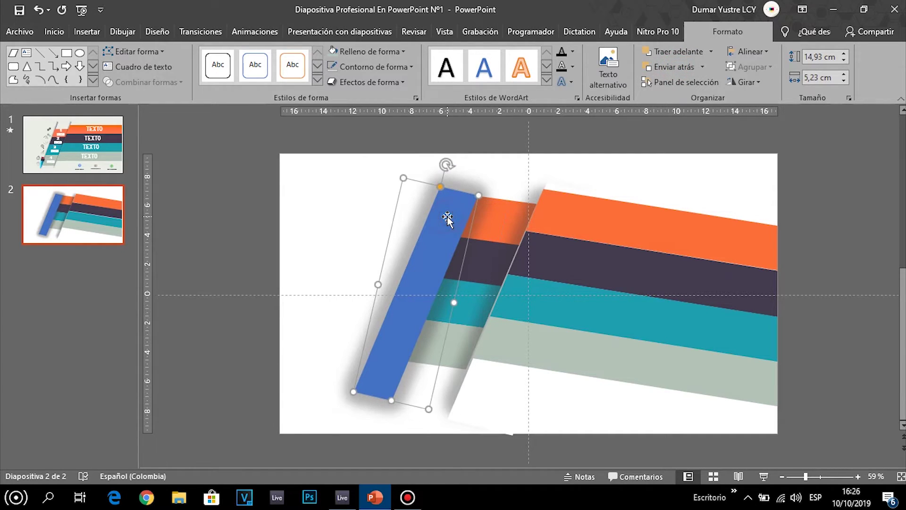
left_click(674, 69)
left_click(673, 68)
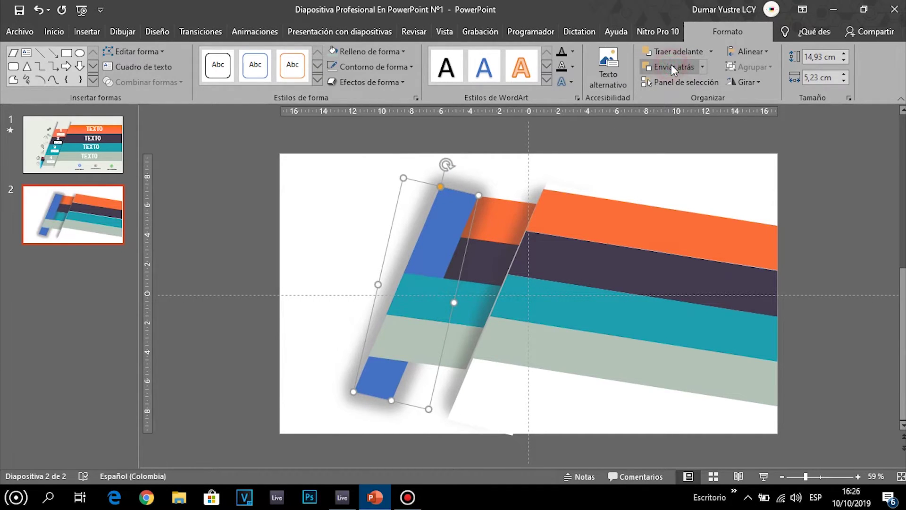
left_click(674, 69)
left_click(673, 69)
left_click(674, 69)
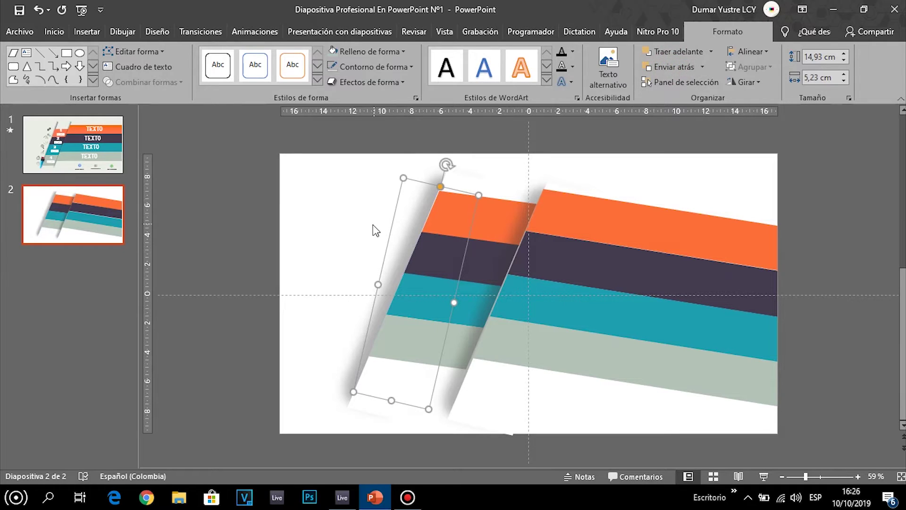
left_click(355, 204)
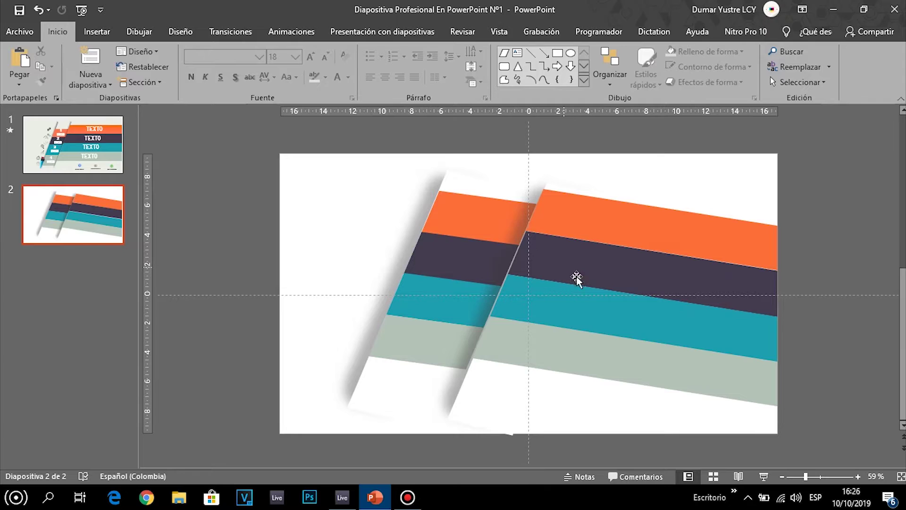
left_click(764, 476)
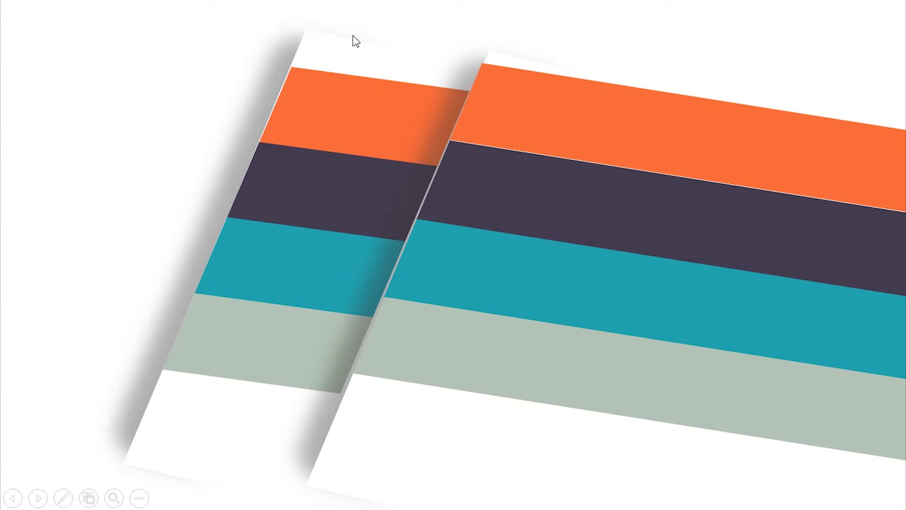
- Exit the slideshow and try stretching the left striped panel upward and to the right
key("Escape")
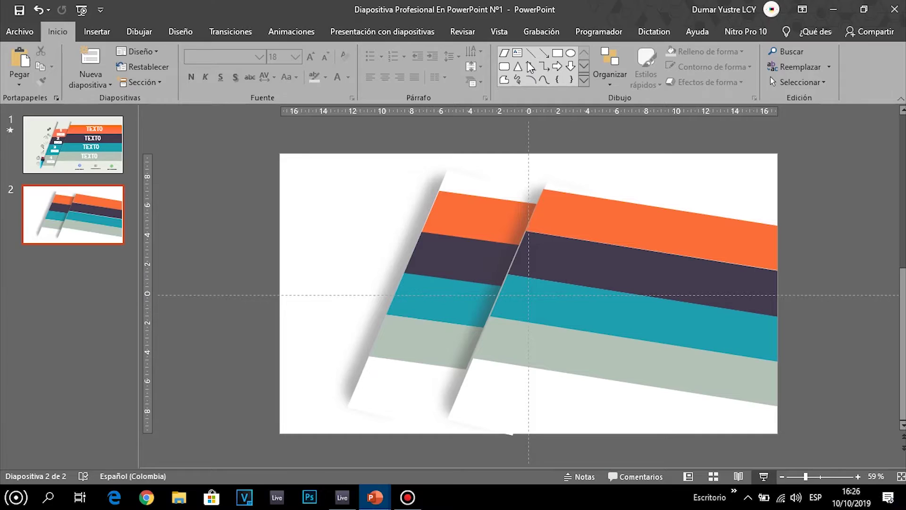
left_click(472, 189)
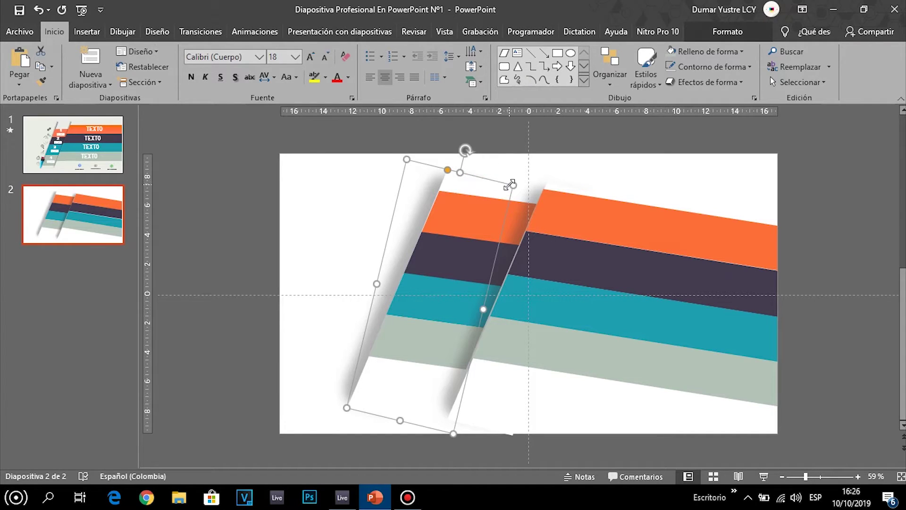
left_click_drag(513, 184, 517, 170)
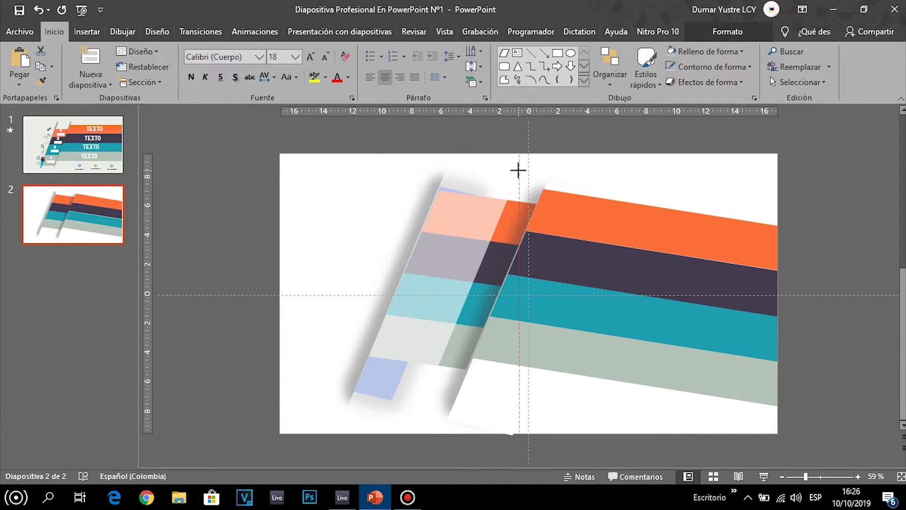
left_click(560, 156)
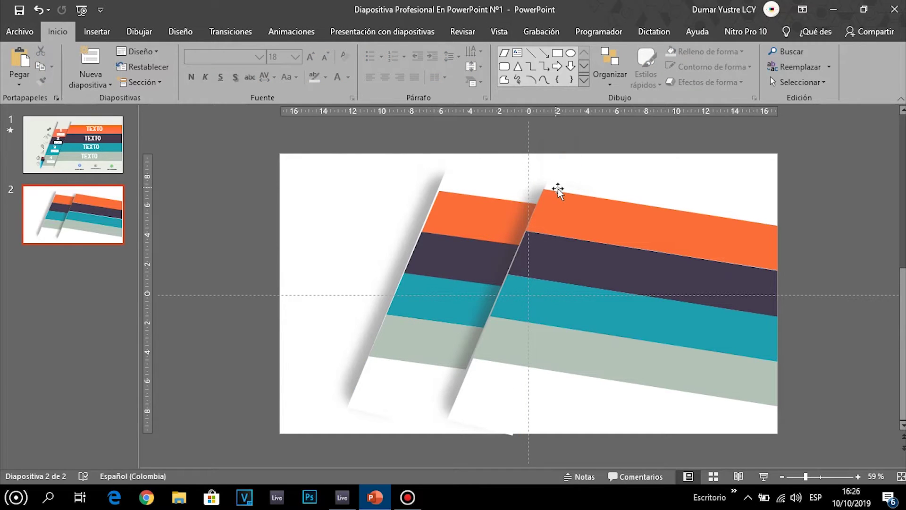
left_click(558, 186)
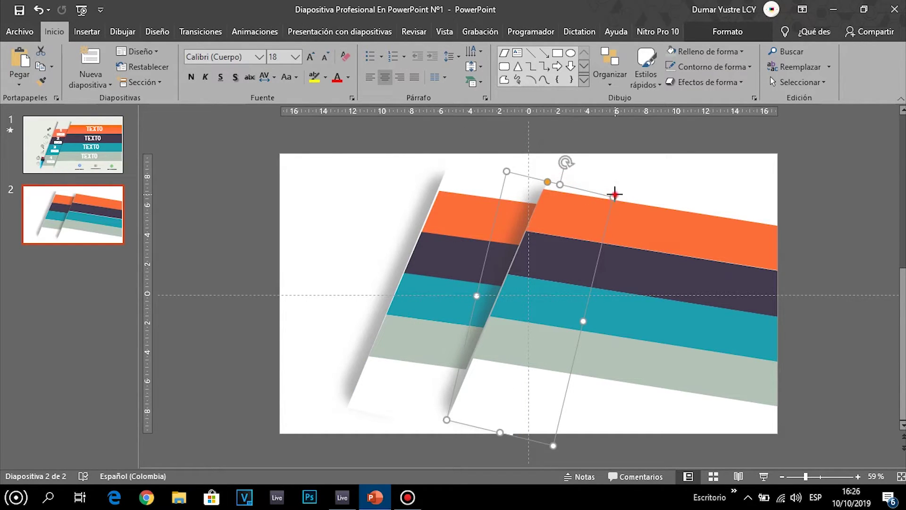
left_click_drag(615, 196, 622, 181)
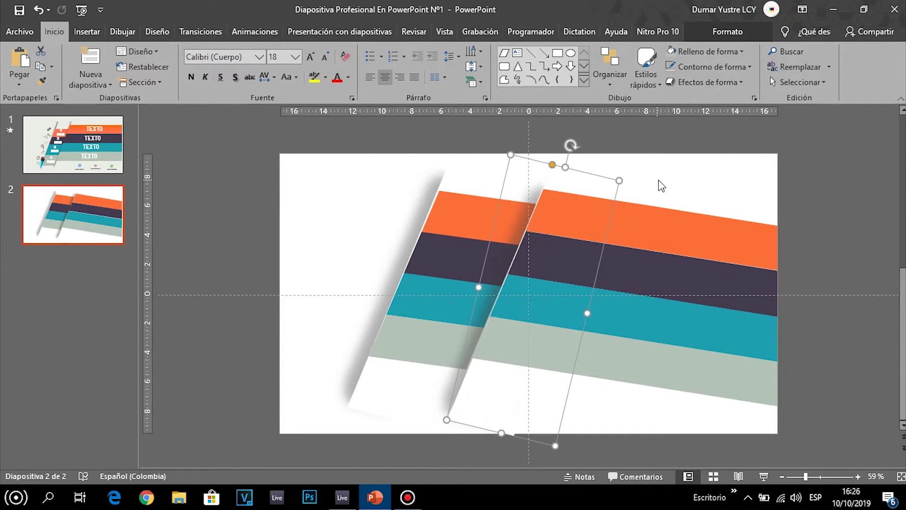
- Undo both resizes and preview slide 2 as a slideshow
key("ctrl+z")
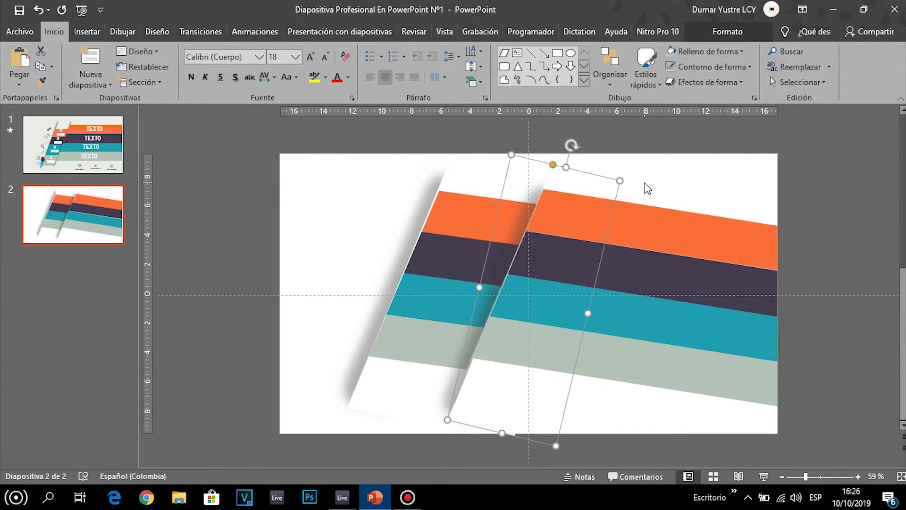
key("ctrl+z")
left_click(648, 188)
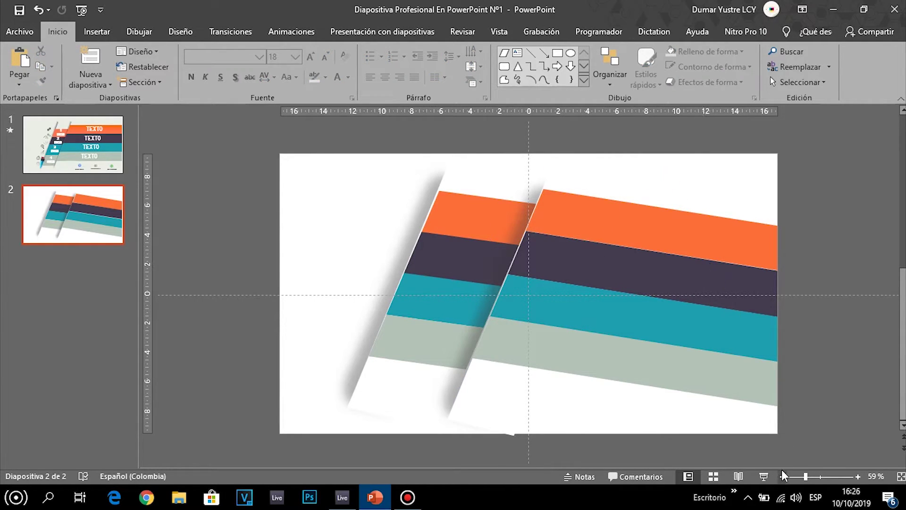
left_click(764, 476)
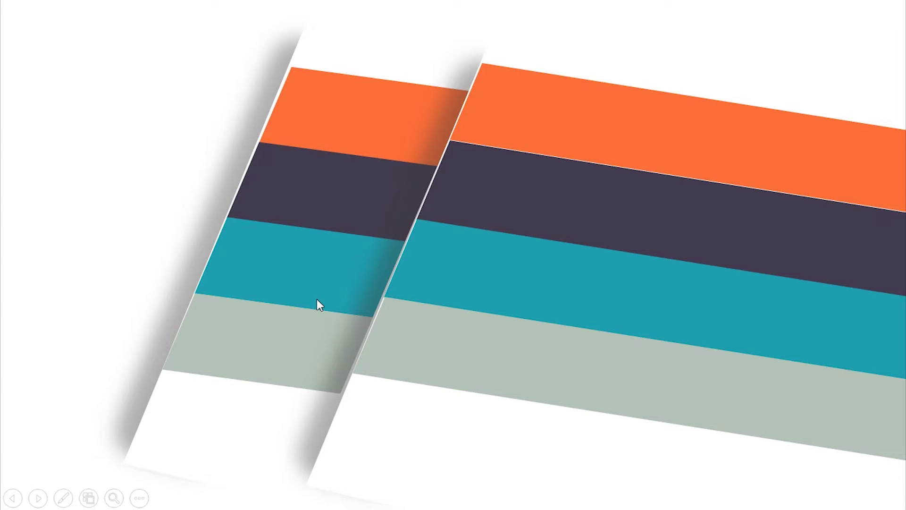
key("Escape")
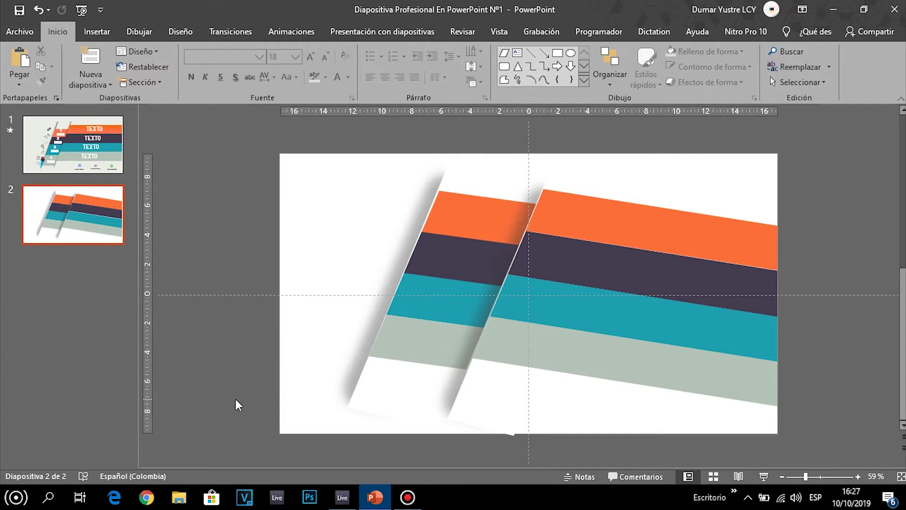
- Insert the lightbulb, magnifying-glass, database and gauge icons from the icon library
left_click(96, 32)
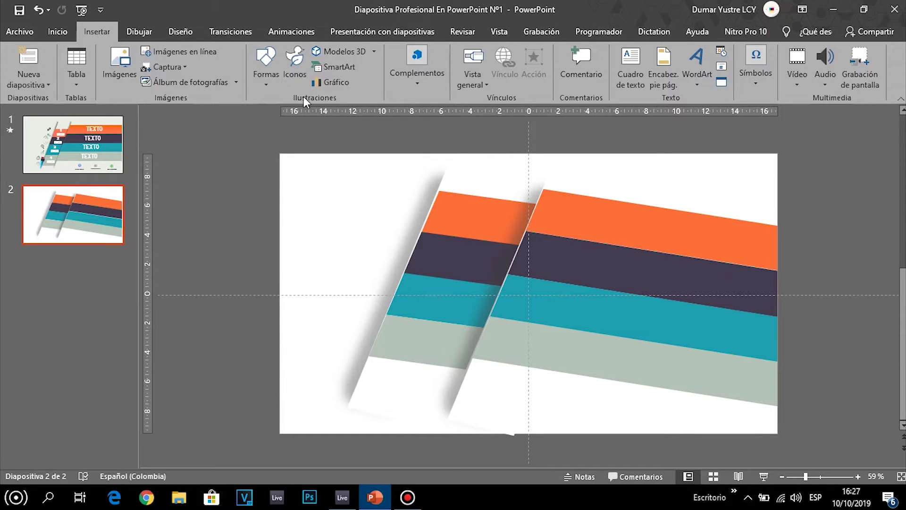
left_click(294, 66)
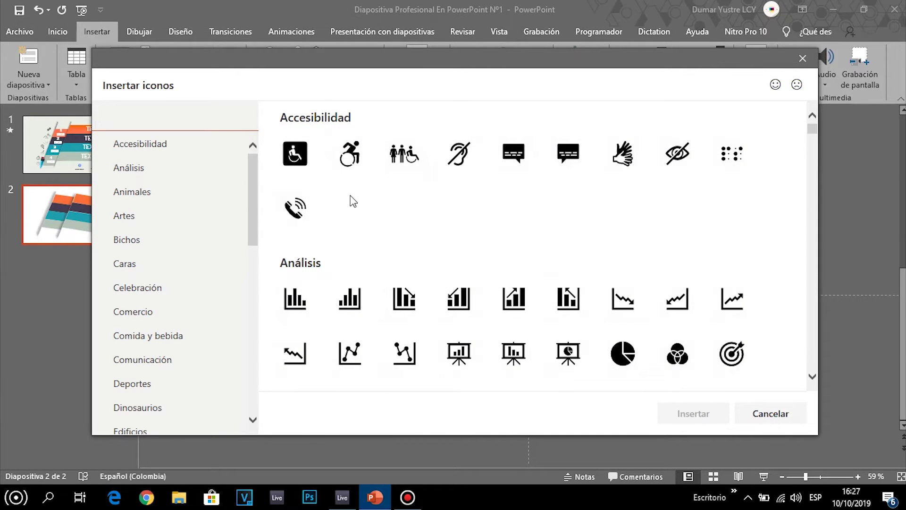
scroll(625, 326, "down", 3)
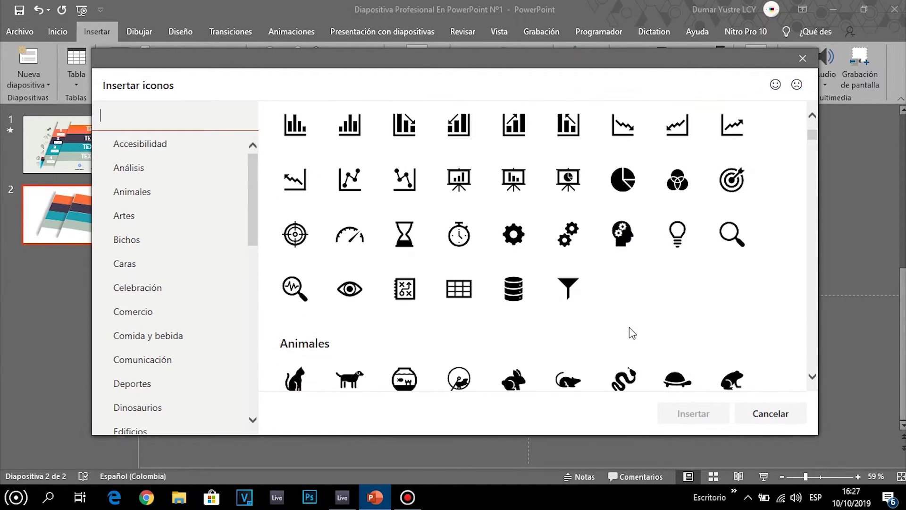
left_click(678, 236)
left_click(734, 236)
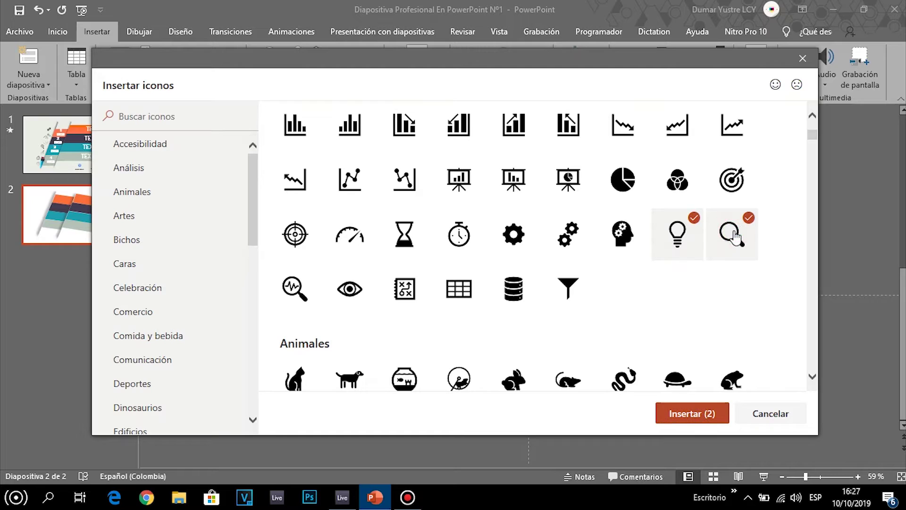
left_click(517, 290)
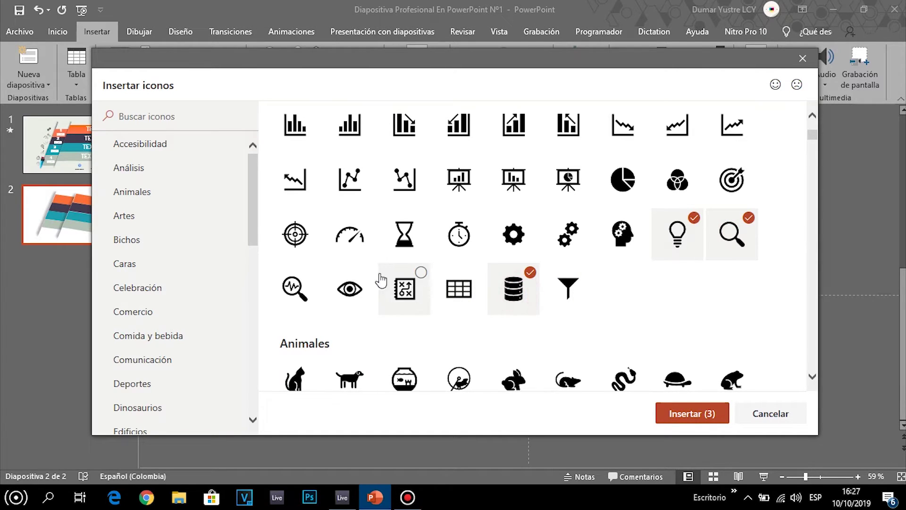
left_click(349, 236)
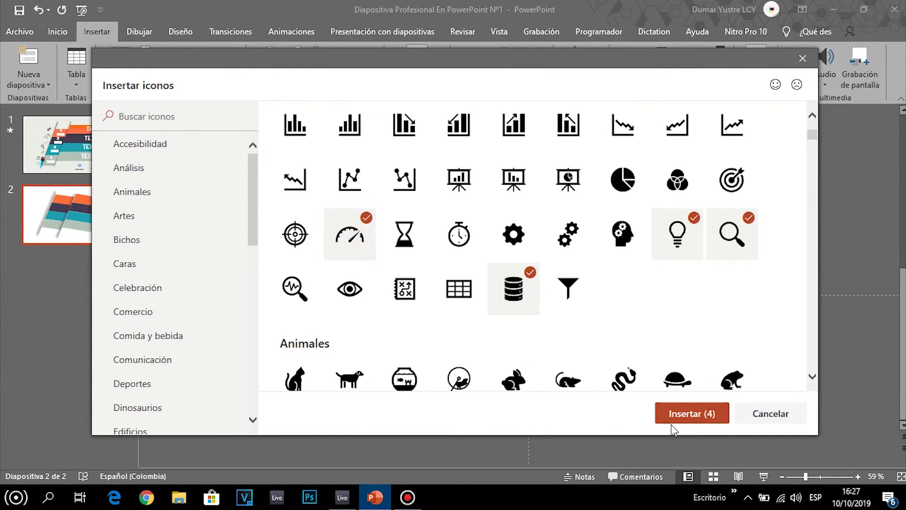
left_click(693, 412)
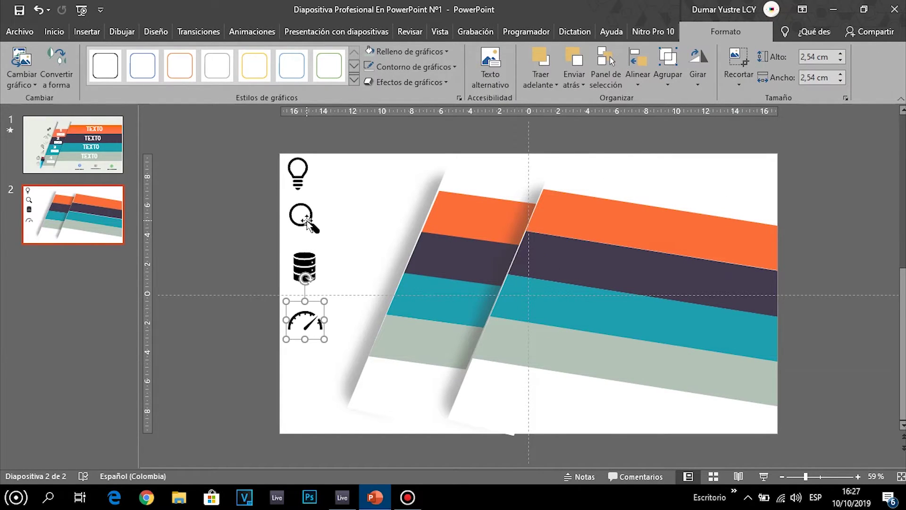
- Reposition the lightbulb icon above the magnifying glass
left_click_drag(298, 171, 408, 202)
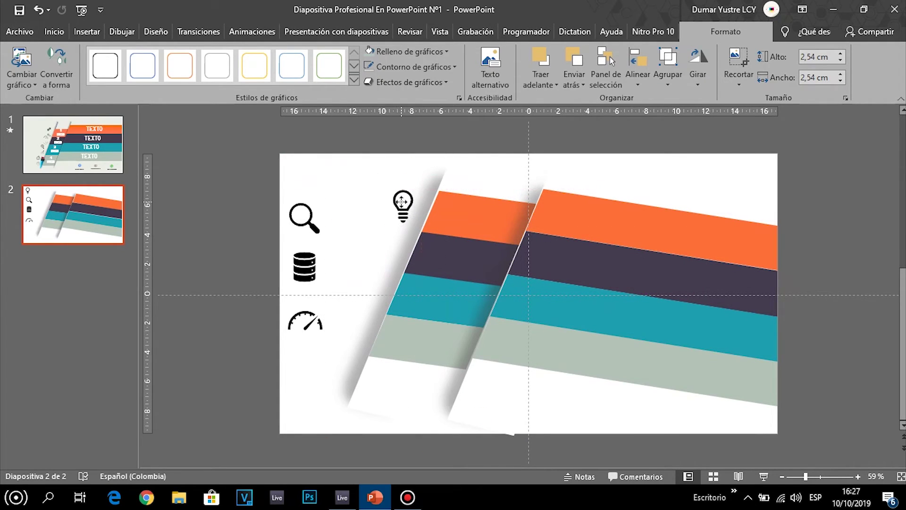
left_click_drag(407, 202, 298, 181)
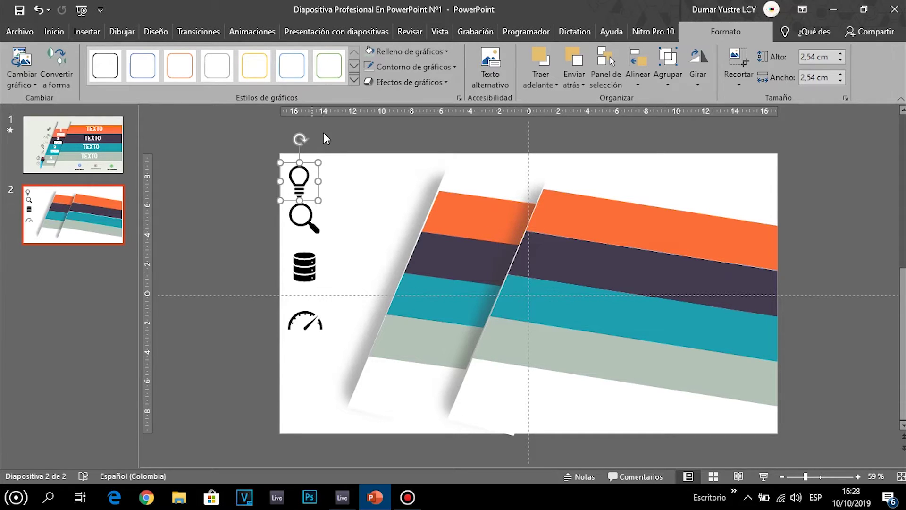
left_click(87, 32)
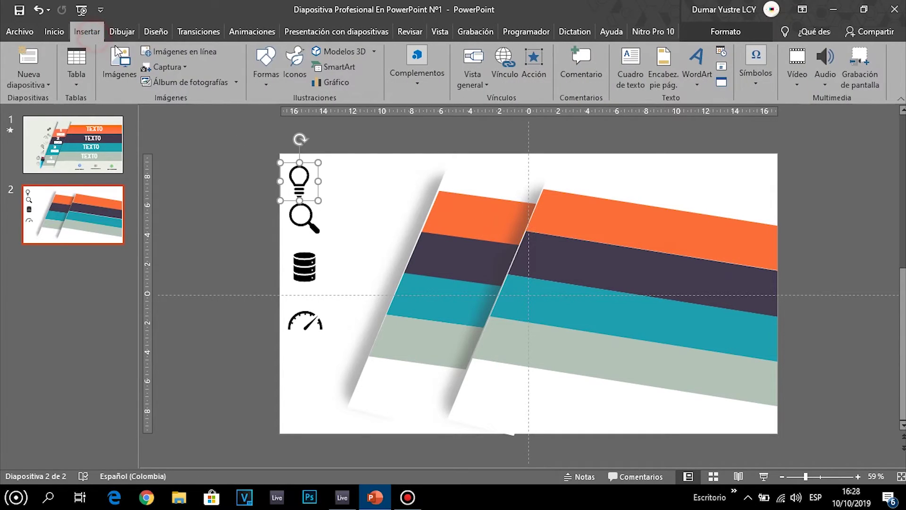
- Draw a straight line along the left panel's slanted edge
left_click(267, 88)
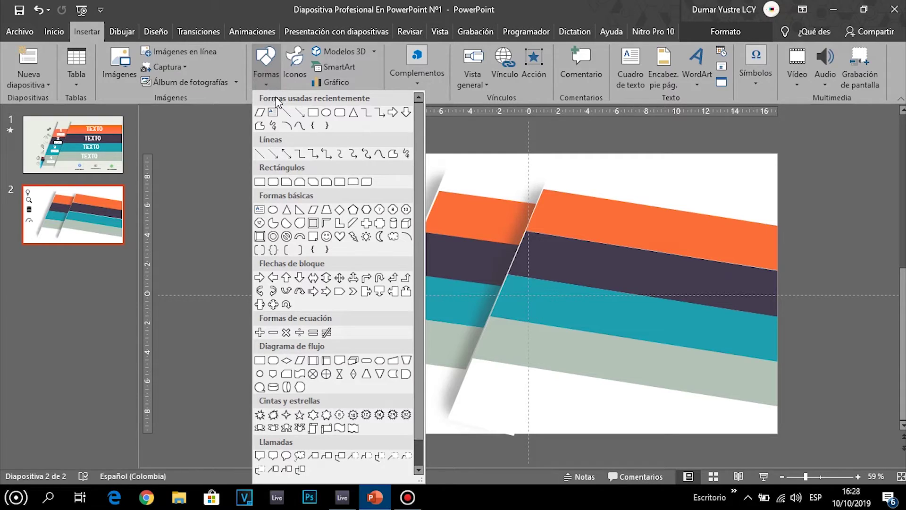
left_click(286, 112)
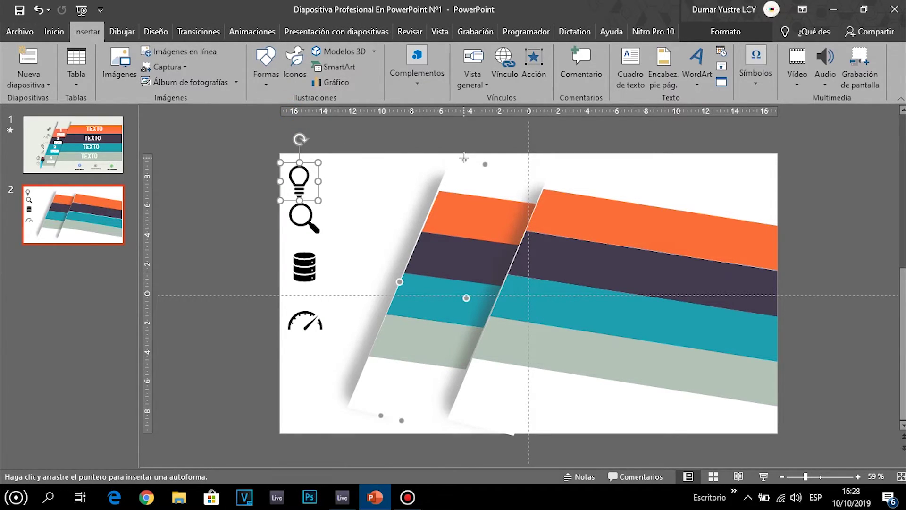
left_click_drag(446, 170, 347, 416)
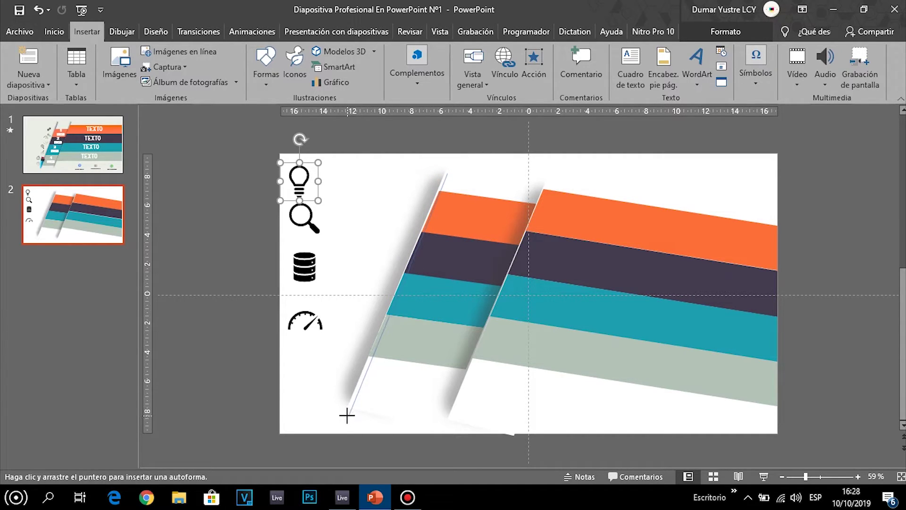
left_click_drag(346, 416, 346, 409)
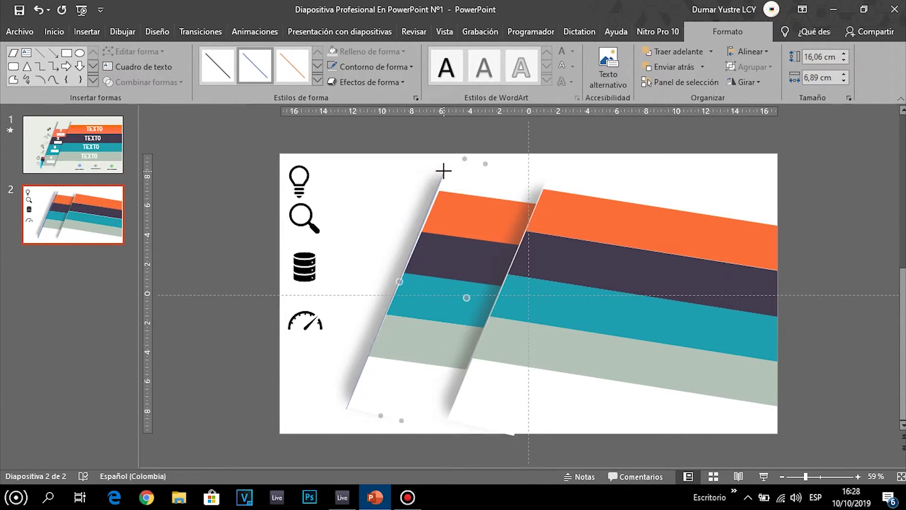
left_click_drag(444, 170, 445, 170)
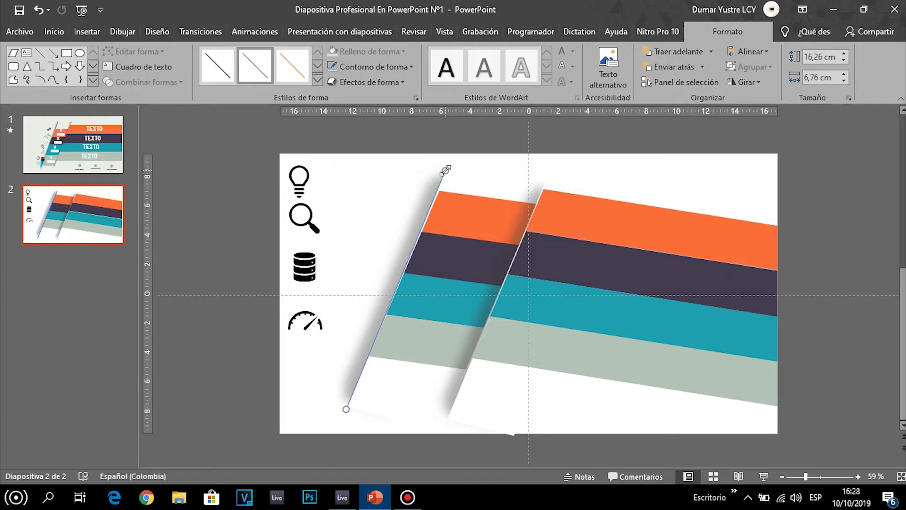
- Nudge the slanted line two steps left, then slightly up and right
key("Left")
key("Left")
key("Left")
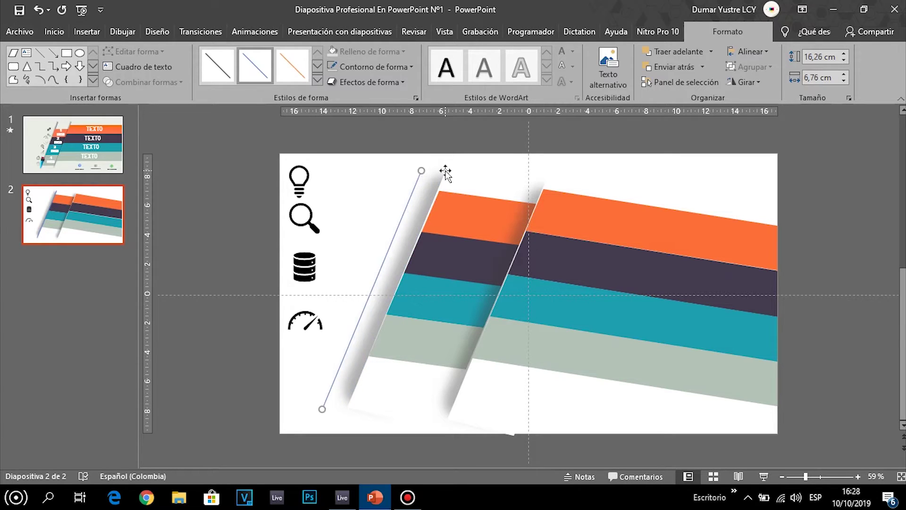
key("Left")
key("Left")
key("Left")
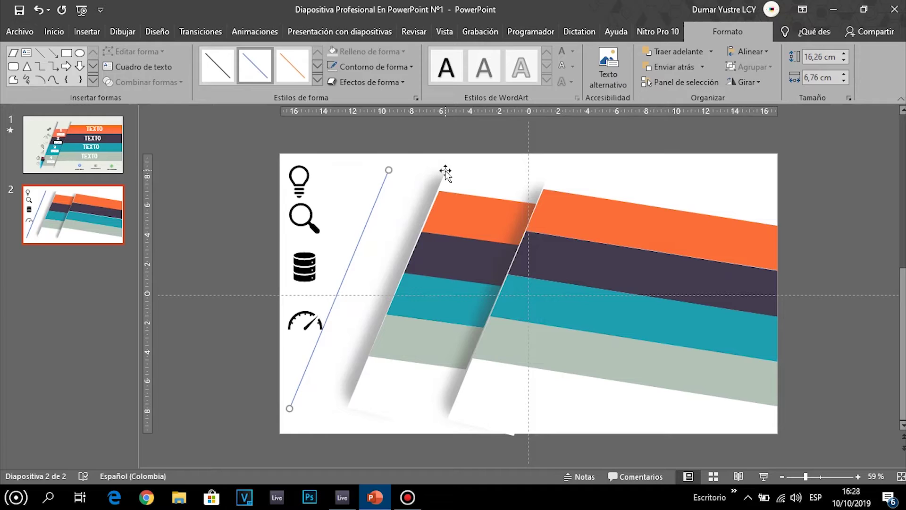
key("Up")
key("Up")
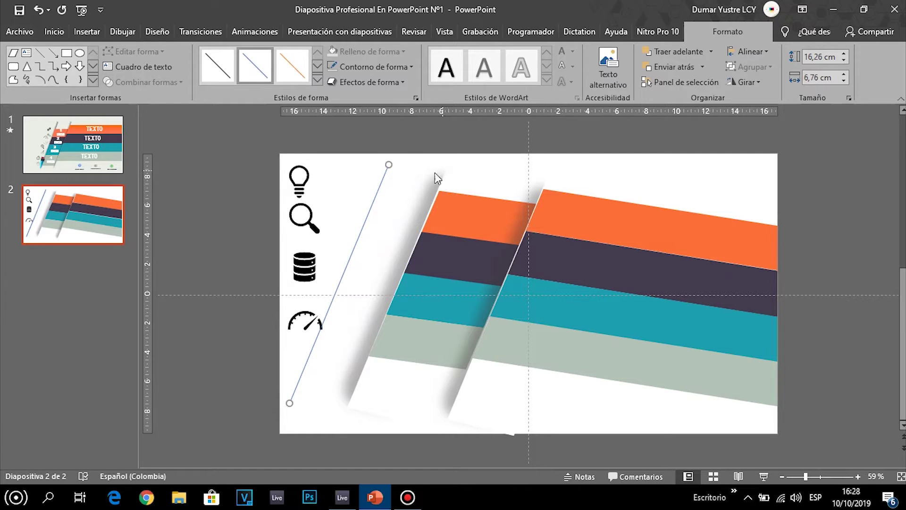
key("Right")
key("Right")
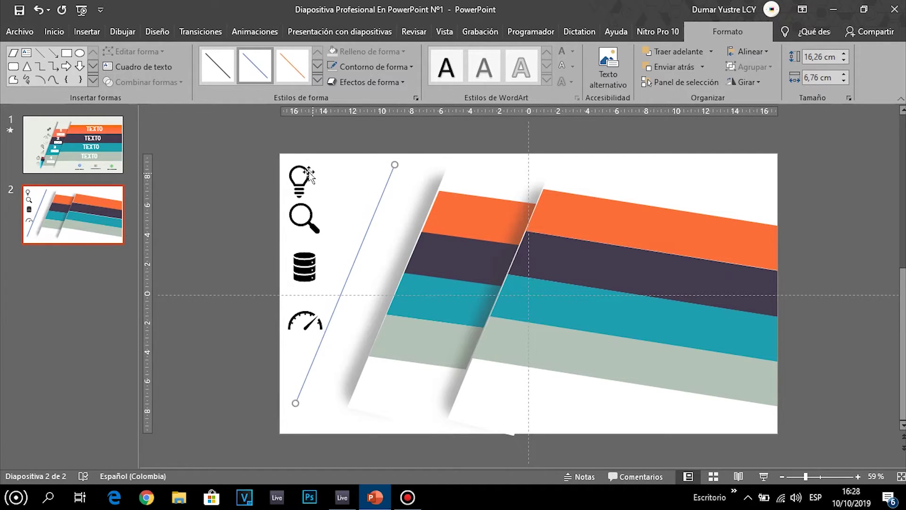
- Move the lightbulb icon onto the strip and tilt it to follow the diagonal
left_click(301, 179)
left_click_drag(300, 178, 401, 196)
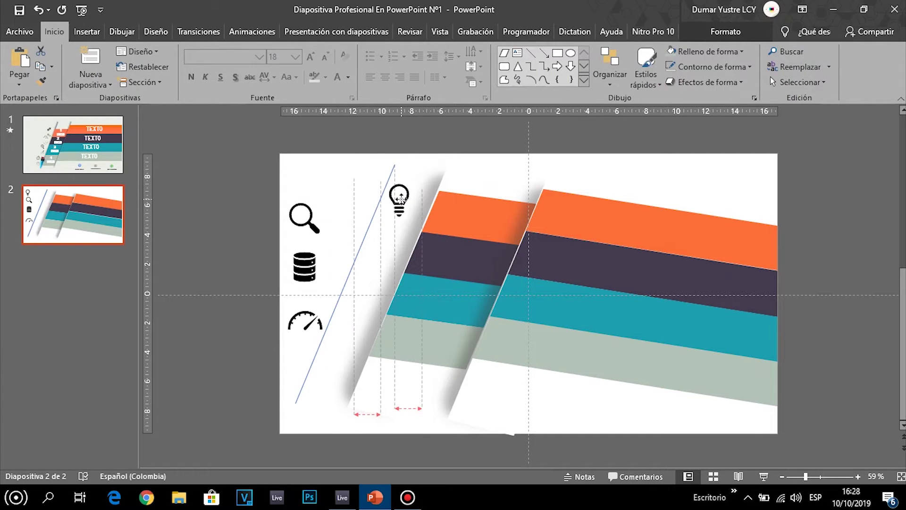
left_click_drag(402, 154, 417, 157)
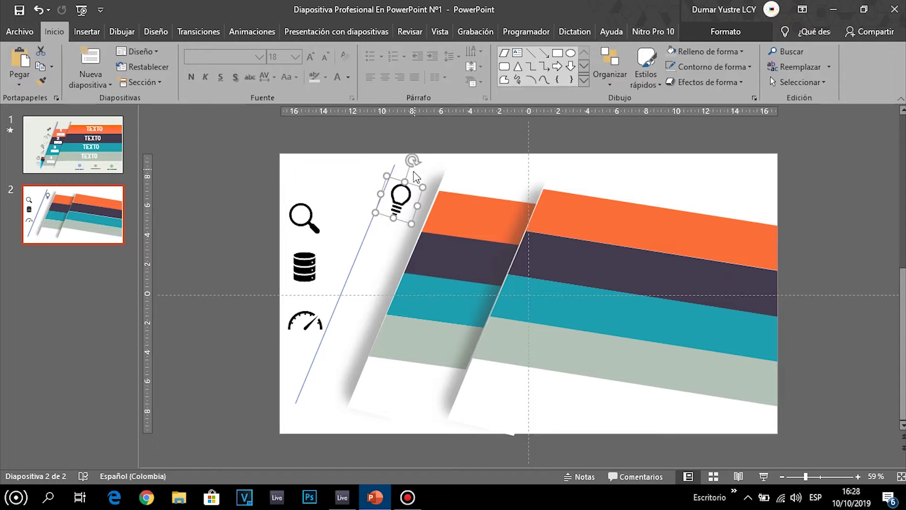
left_click_drag(417, 157, 414, 162)
left_click(411, 162)
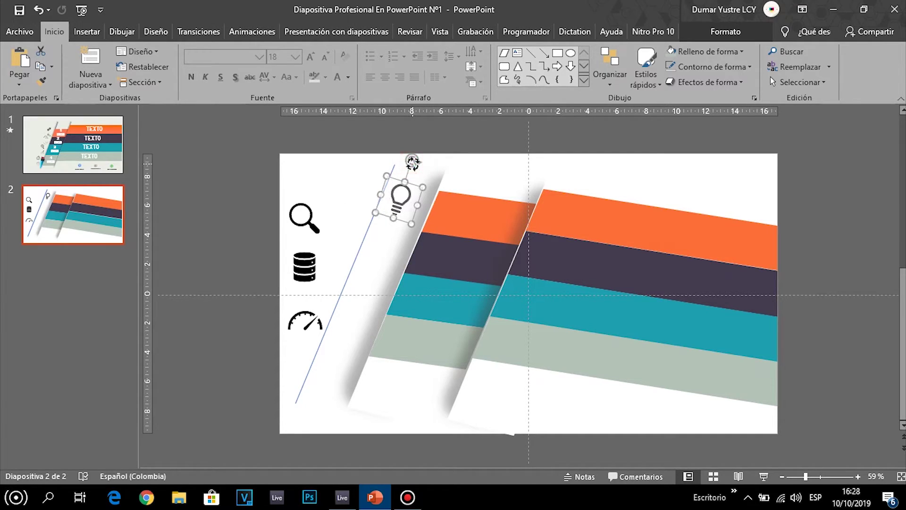
- Place the magnifier, database and speedometer icons along the strip, each tilted to match
left_click_drag(304, 214, 384, 241)
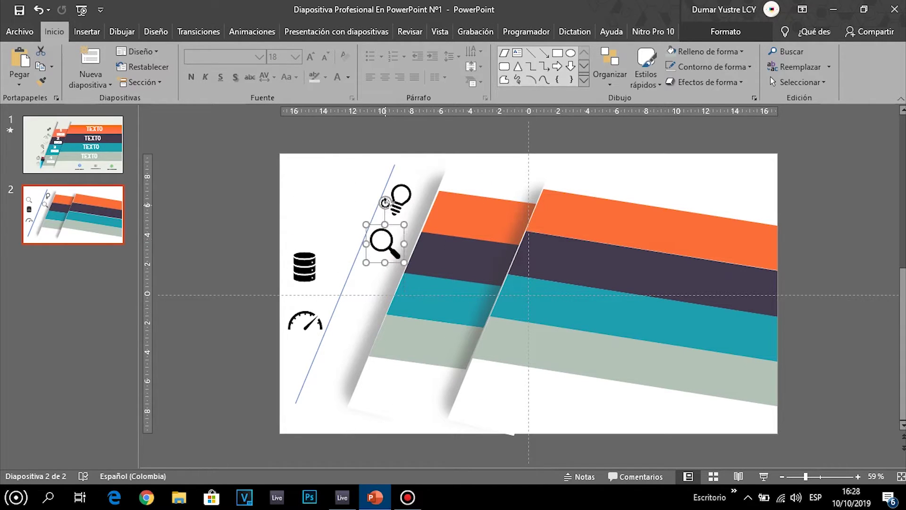
left_click_drag(384, 204, 402, 206)
left_click_drag(301, 265, 370, 281)
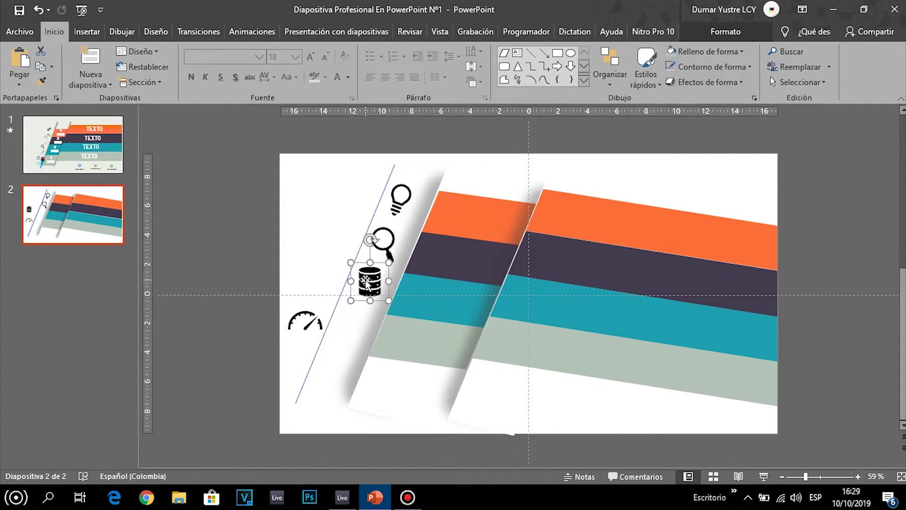
left_click_drag(382, 243, 390, 246)
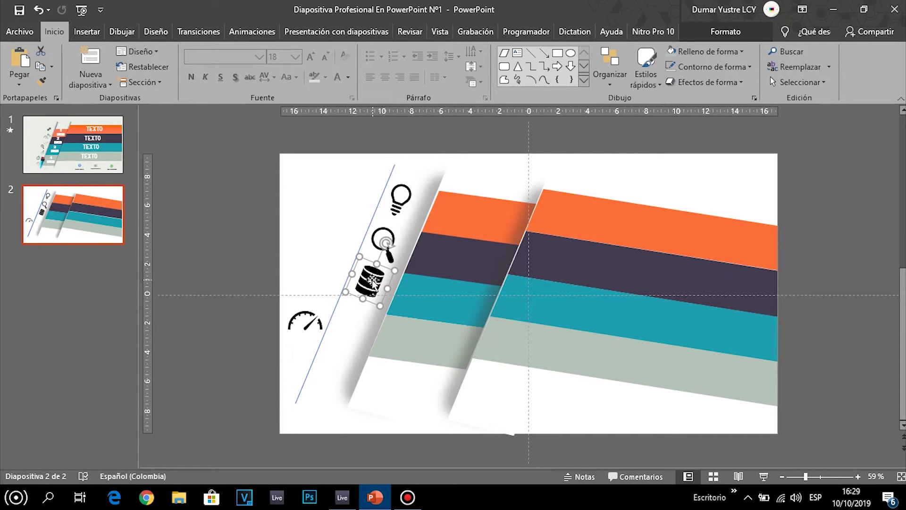
left_click(301, 325)
left_click_drag(301, 325, 348, 332)
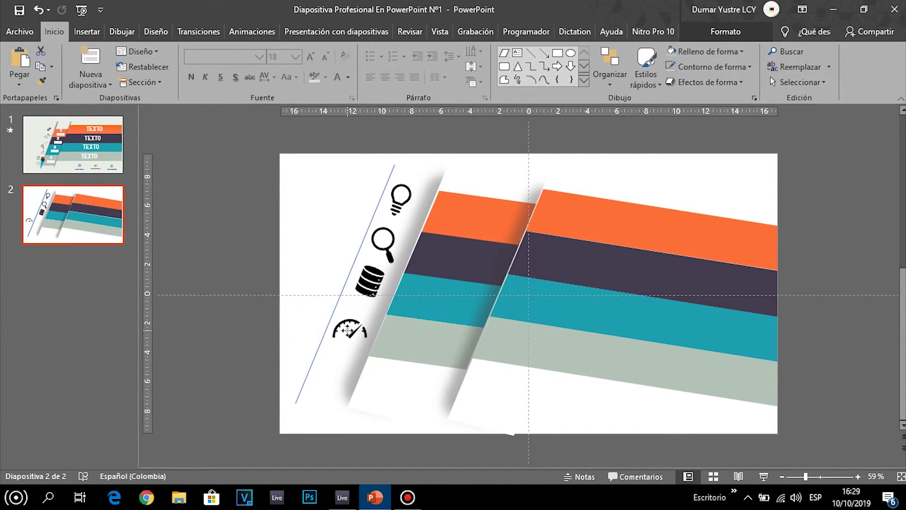
left_click_drag(351, 285, 371, 288)
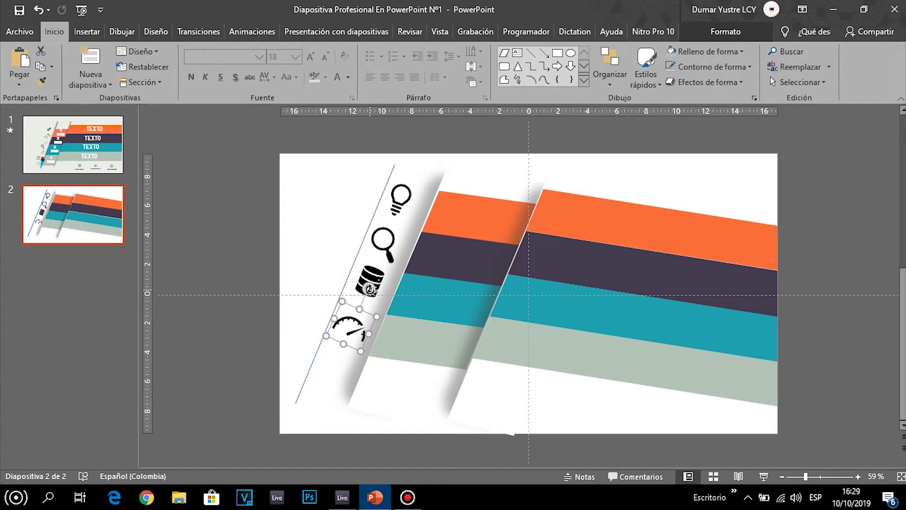
- Delete the slanted line and select all four icons together
left_click(400, 199)
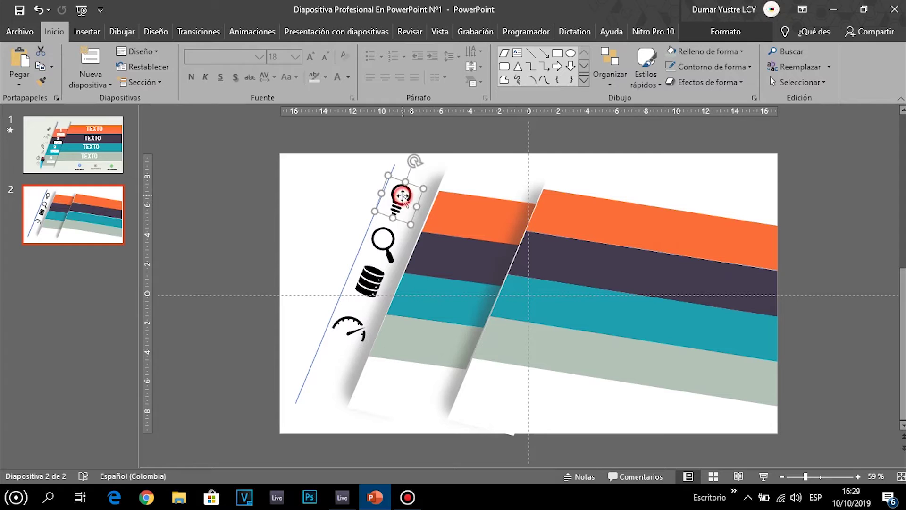
left_click(308, 368)
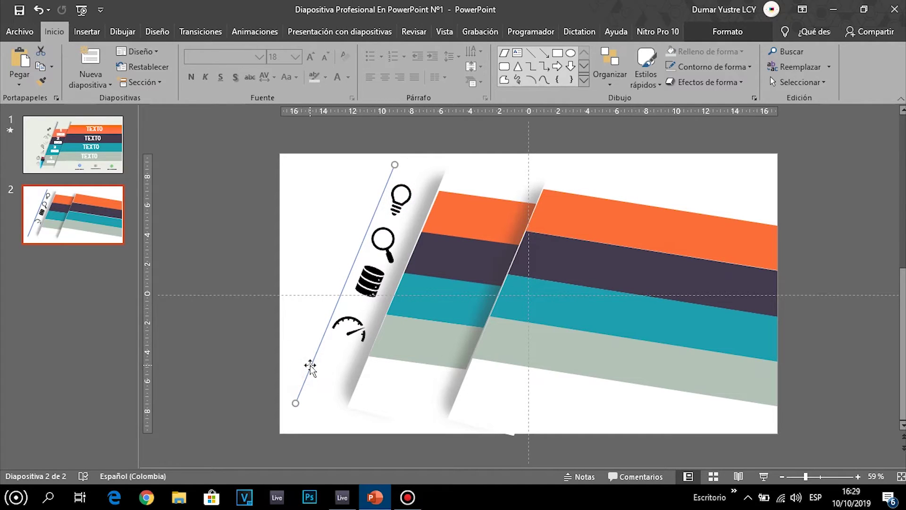
key("Delete")
left_click(399, 193)
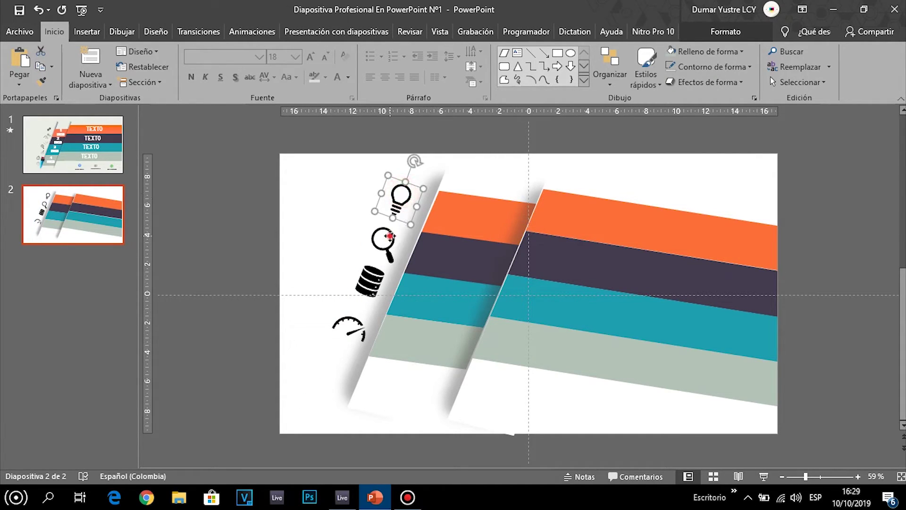
left_click(390, 234, "shift")
left_click(370, 280, "shift")
left_click(350, 326, "shift")
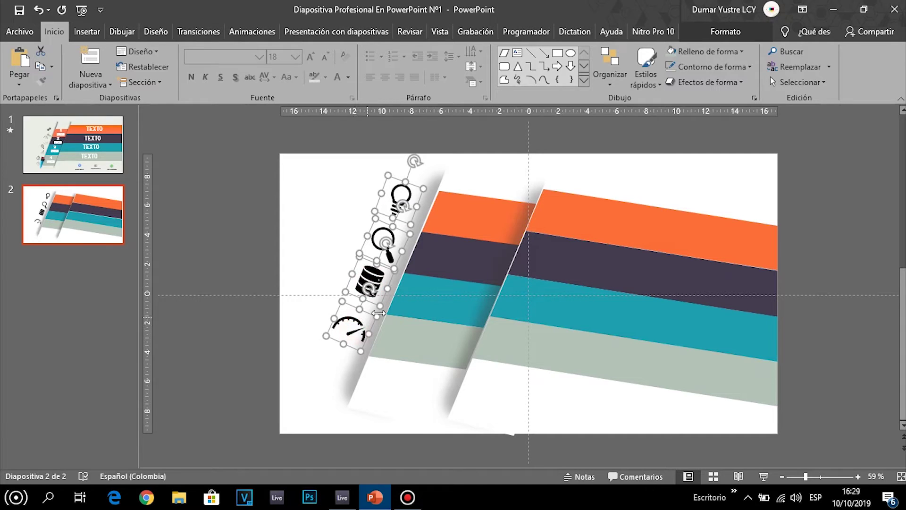
left_click(725, 31)
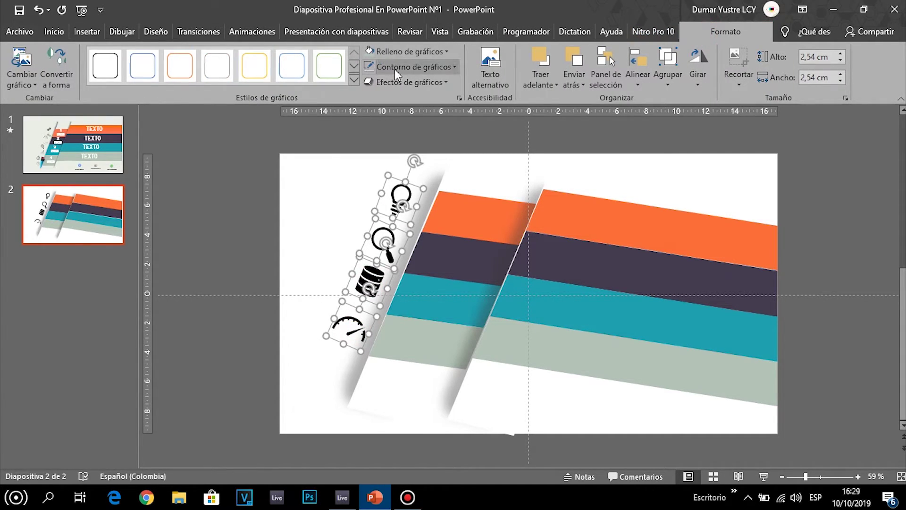
- Fill the four icons grey and apply a full reflection effect
left_click(430, 52)
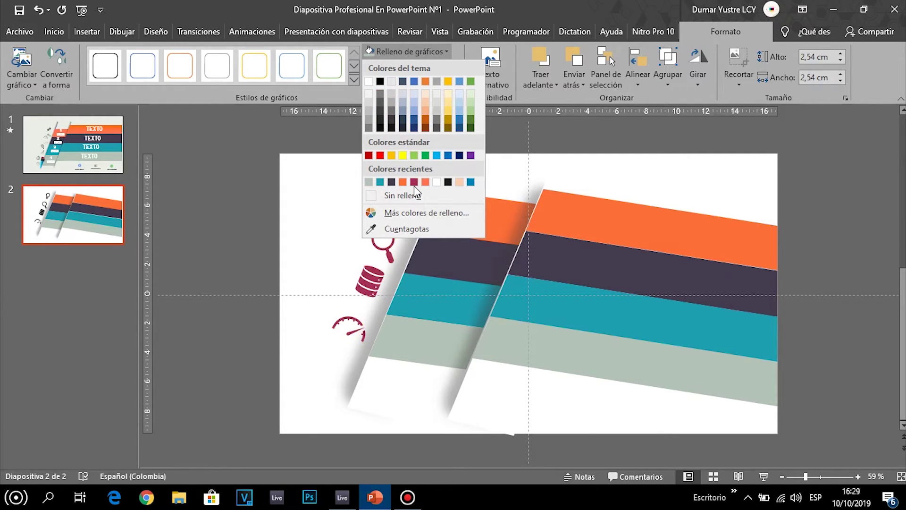
left_click(368, 128)
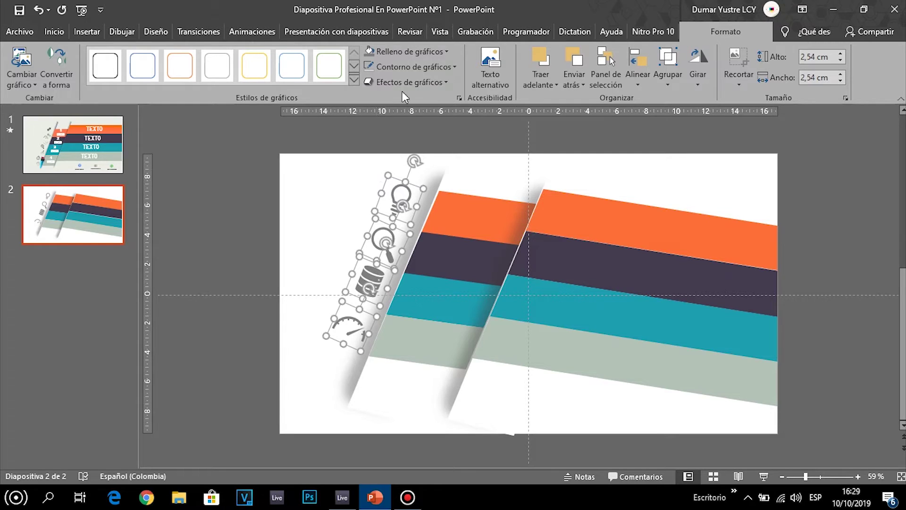
left_click(435, 84)
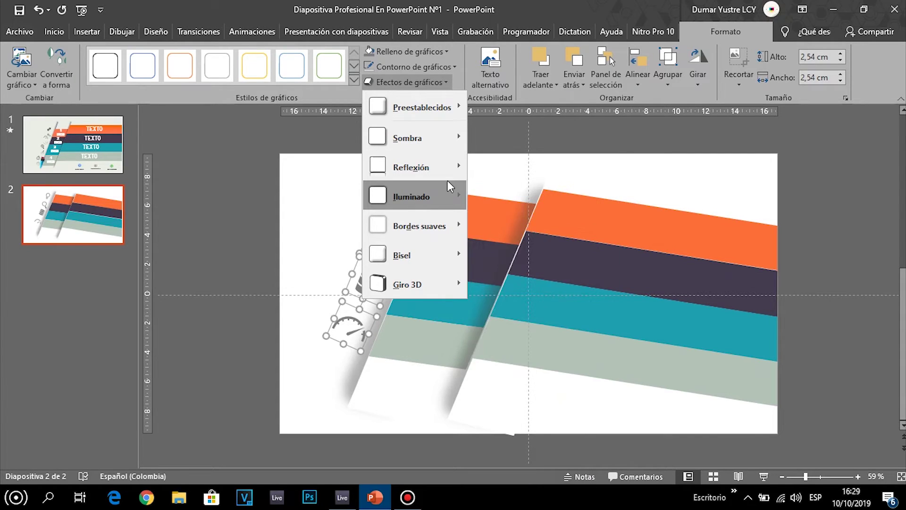
mouse_move(412, 167)
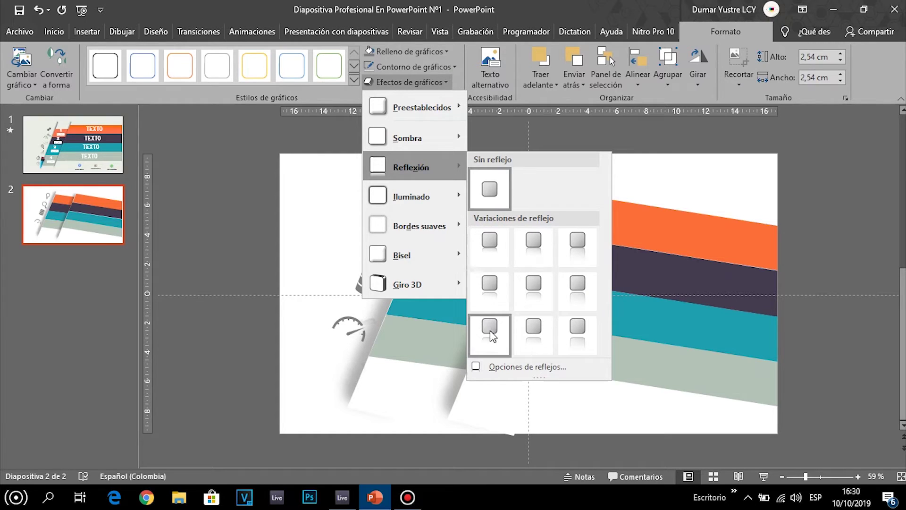
left_click(577, 333)
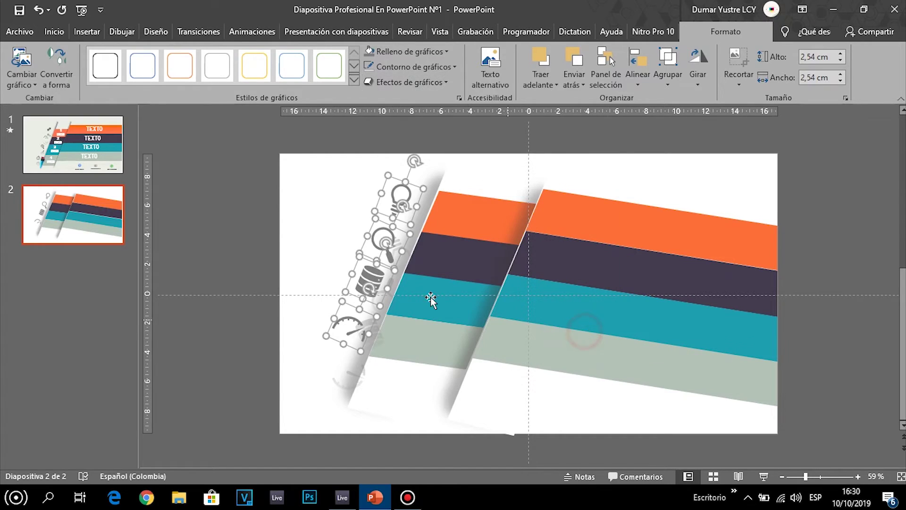
- Select all four icons and nudge them left, up and slightly right together
left_click(321, 204)
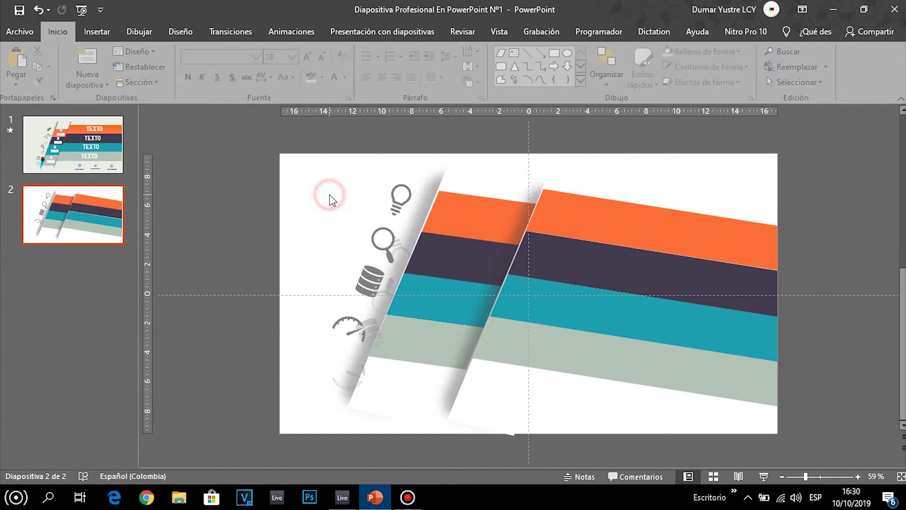
left_click(399, 197)
left_click(383, 240, "shift")
left_click(378, 283, "shift")
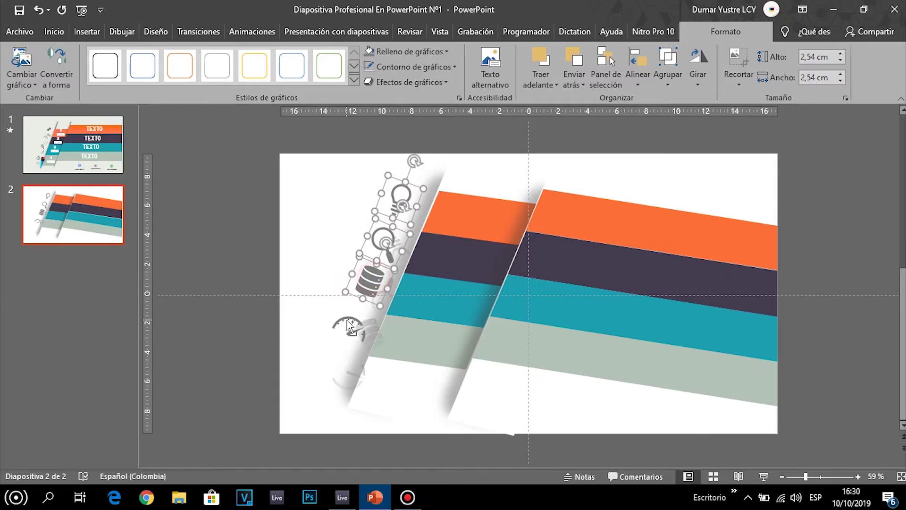
left_click(348, 327, "shift")
key("Left")
key("Left")
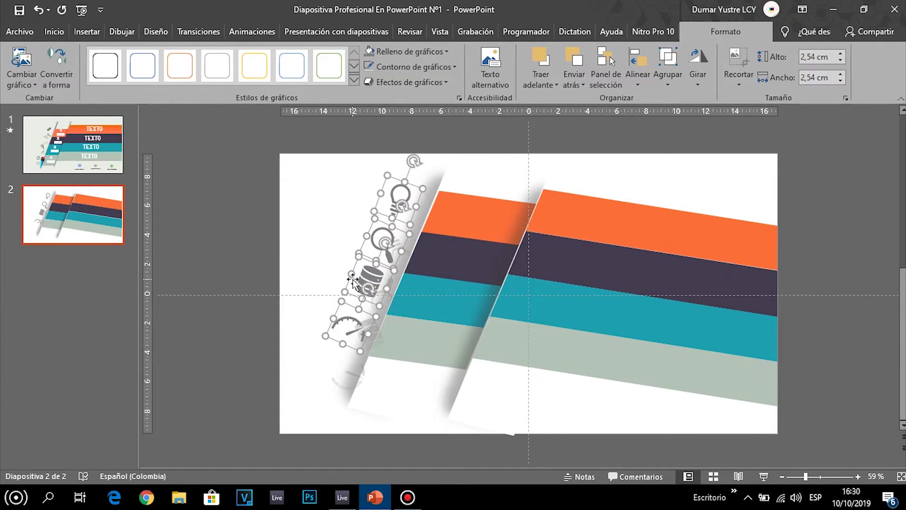
key("Left")
key("Left")
key("Left")
key("Left")
key("Up")
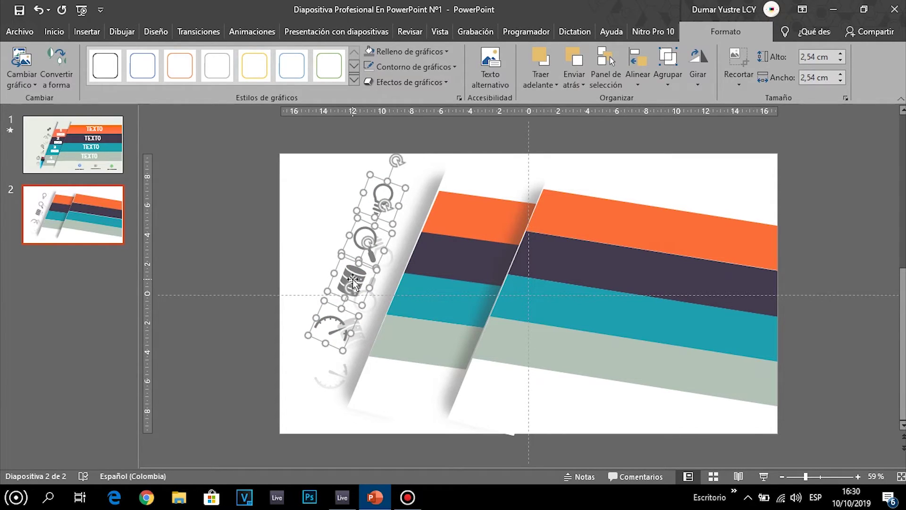
key("Up")
key("Up")
key("Up")
key("Up")
key("Right")
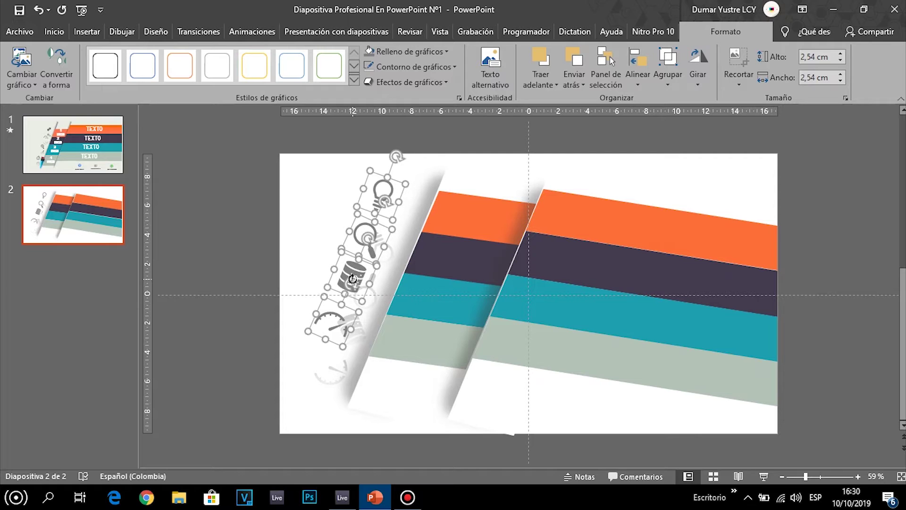
key("Up")
key("Right")
key("Up")
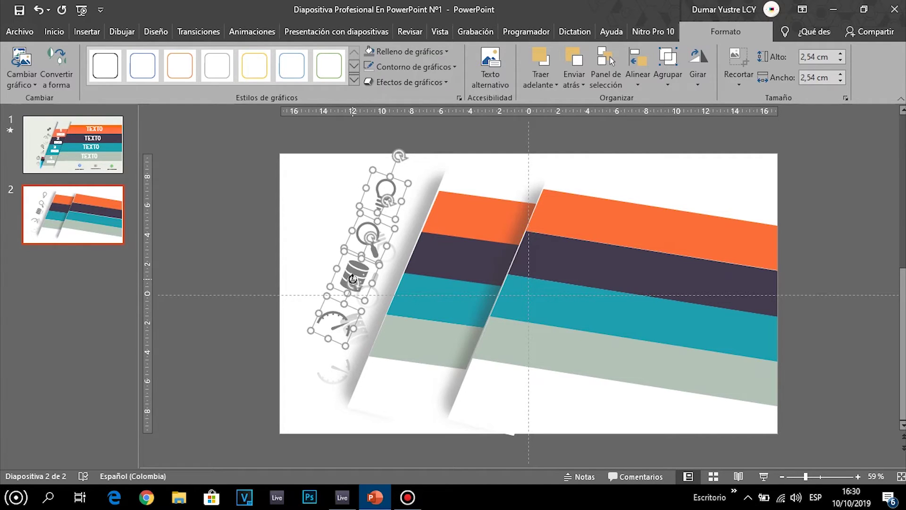
- Shift the lightbulb icon two nudges right and check the other icons' placement
left_click(330, 138)
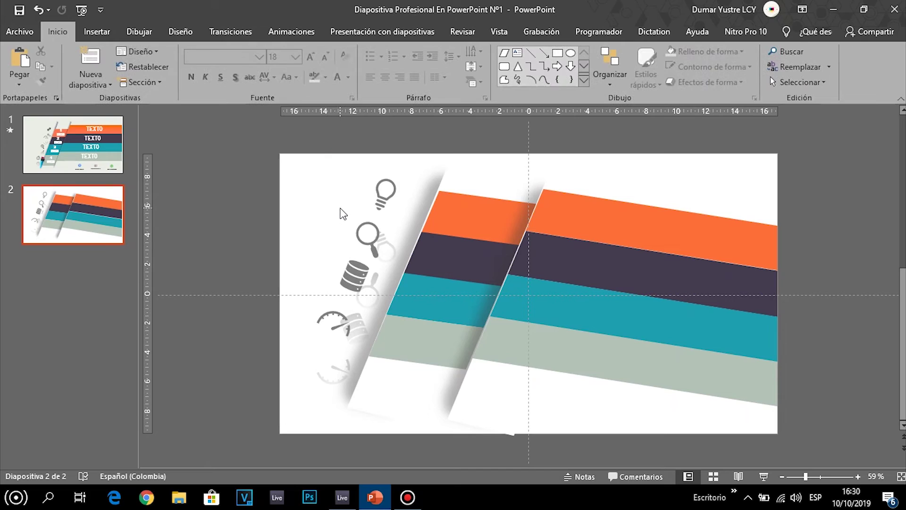
left_click(385, 200)
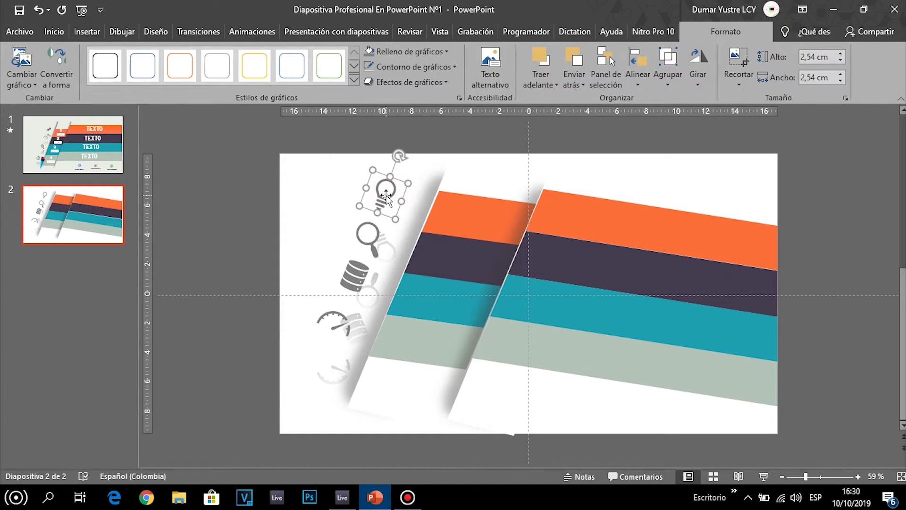
key("Right")
key("Right")
key("Right")
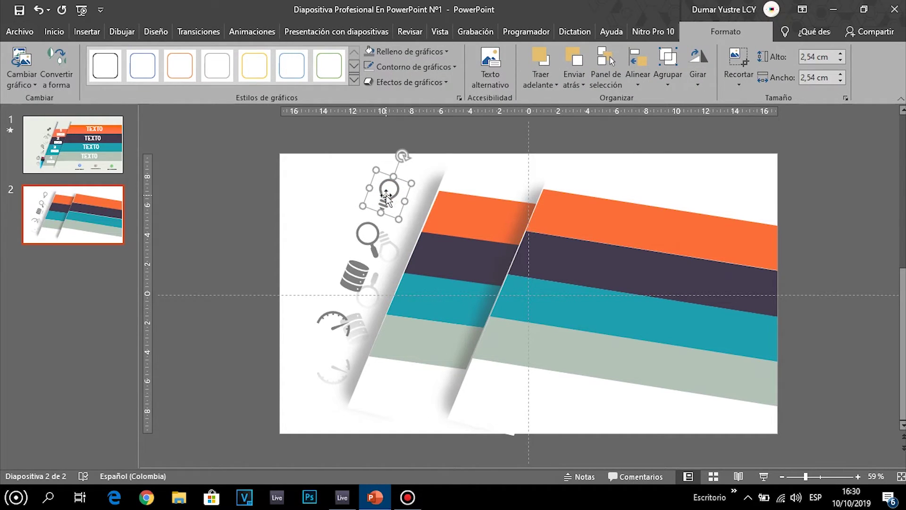
key("Right")
left_click(371, 231)
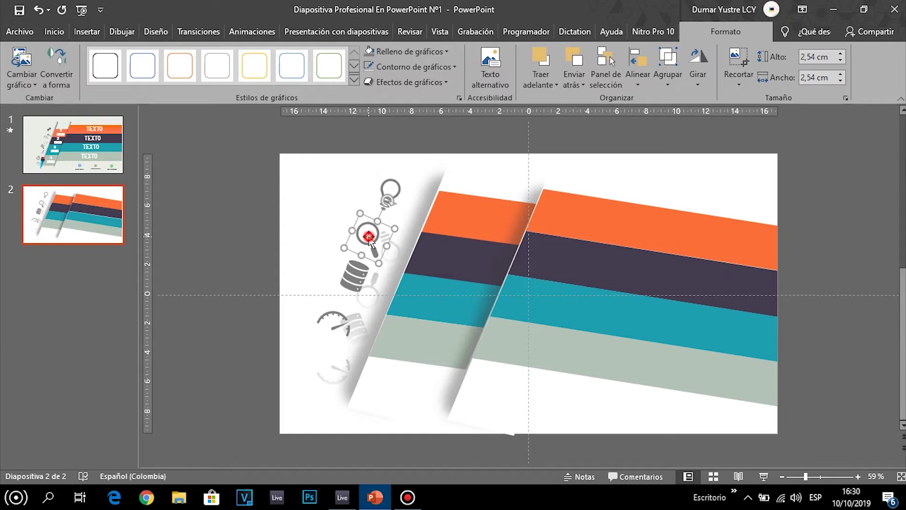
left_click(314, 176)
left_click(344, 328)
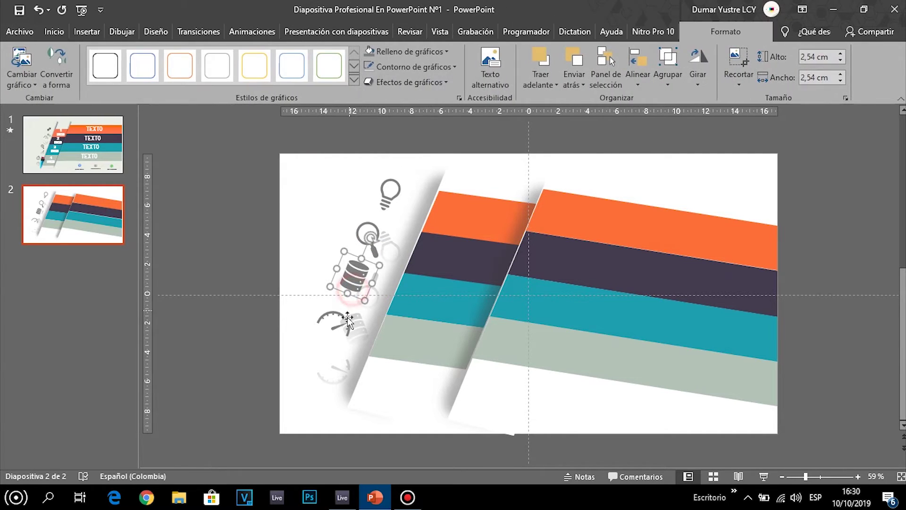
left_click(314, 224)
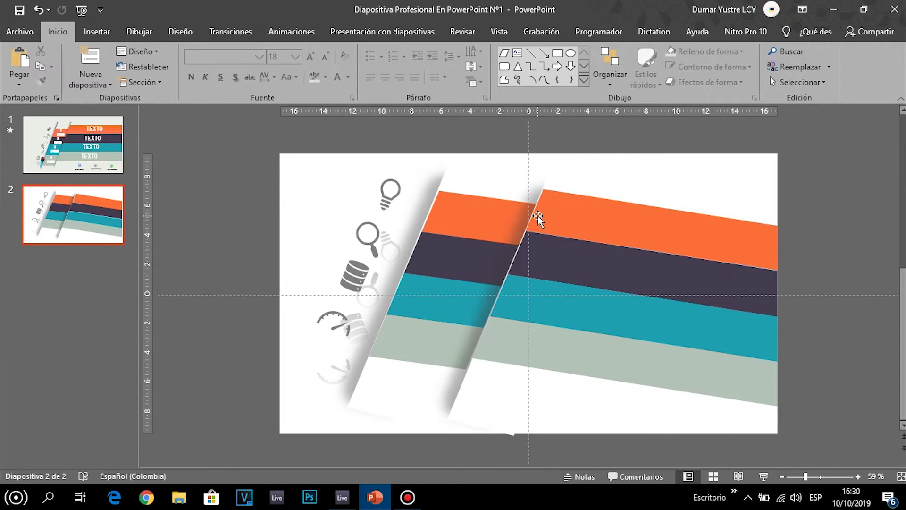
left_click(119, 161)
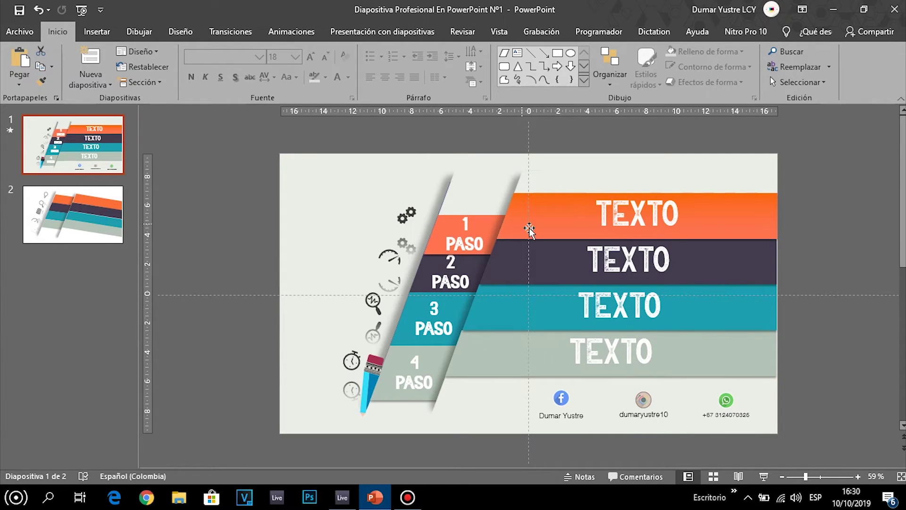
left_click(95, 218)
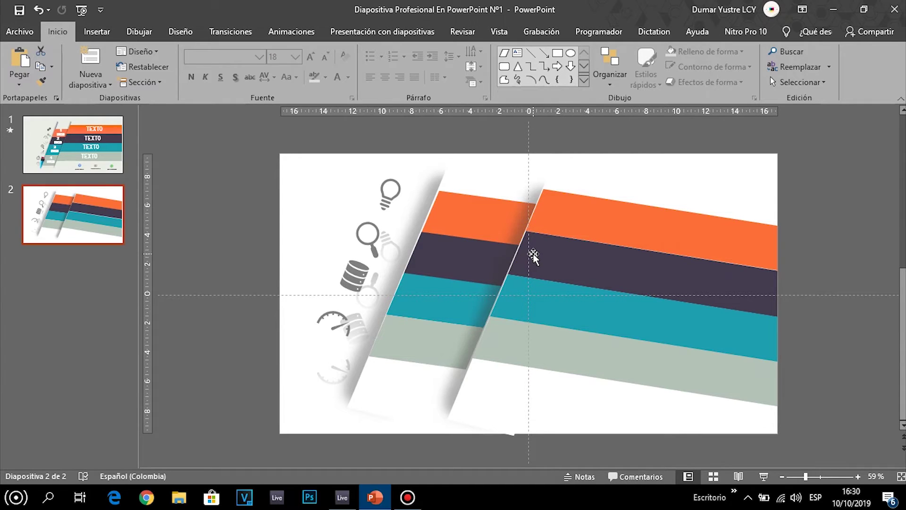
left_click(362, 265)
left_click(371, 246)
- Type '1' and 'paso' on two lines inside the left orange stripe
left_click(390, 194)
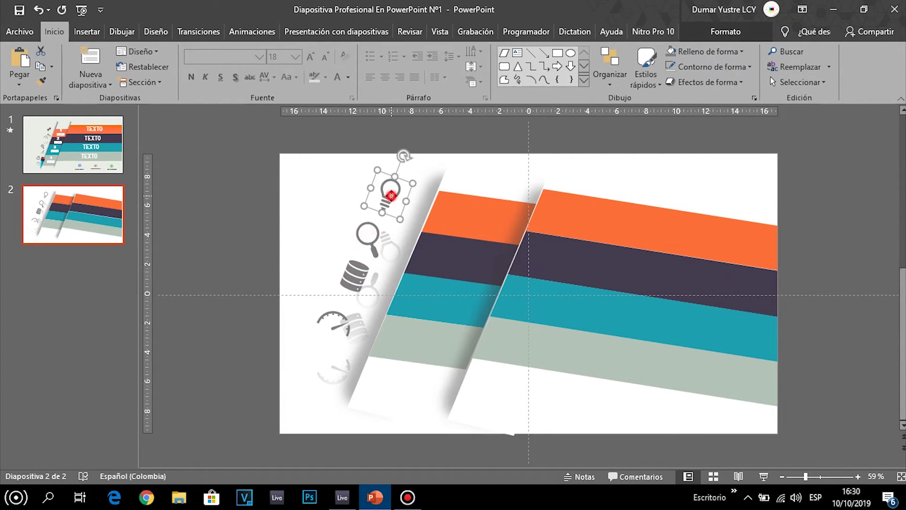
left_click(486, 221)
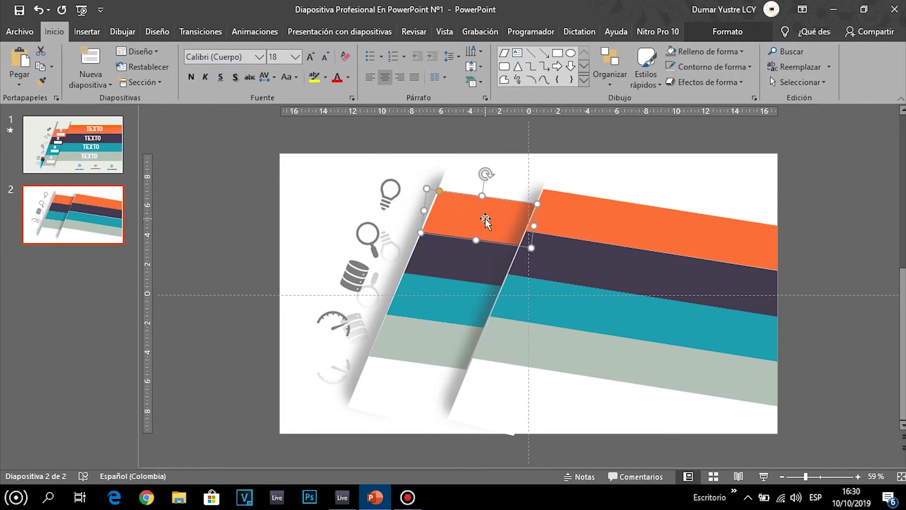
left_click(485, 221)
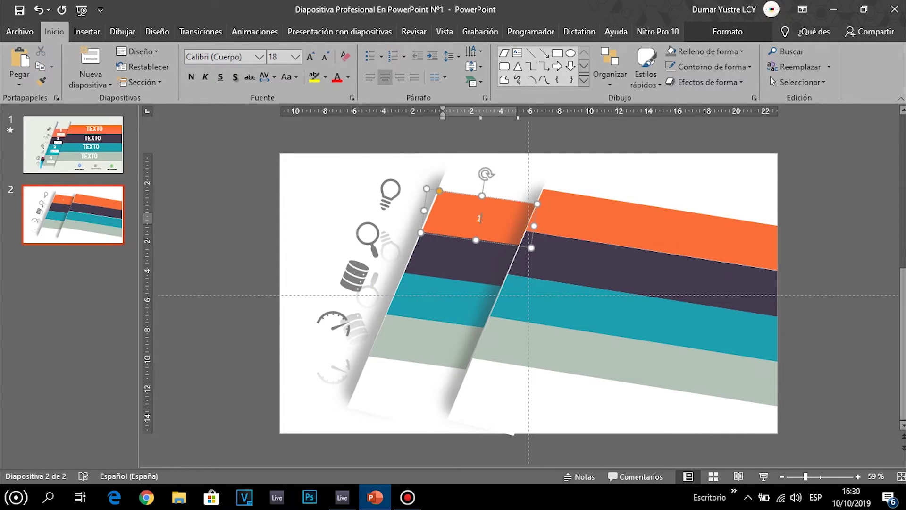
type("1")
key("Return")
type("paso")
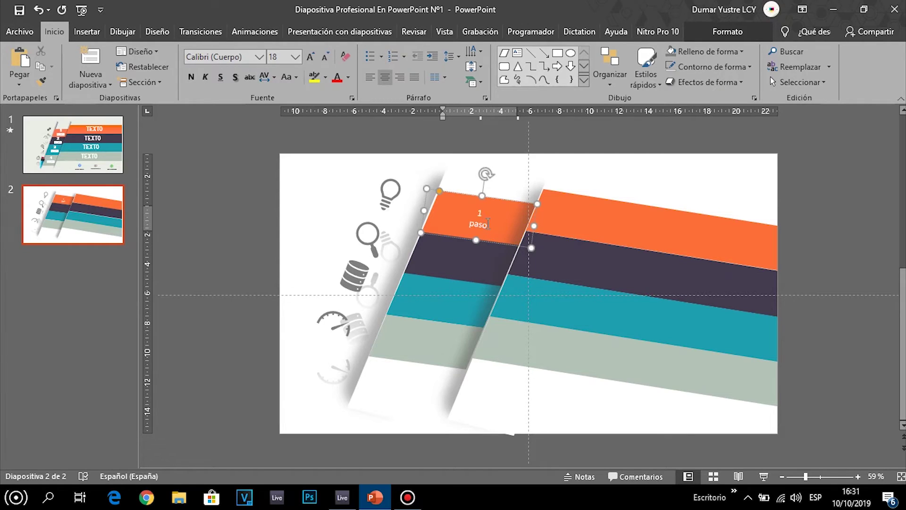
- Set the 1 PASO label to the Bavalor font at 36 pt
key("ctrl+a")
key("alt+h")
key("f")
key("f")
type("Bav")
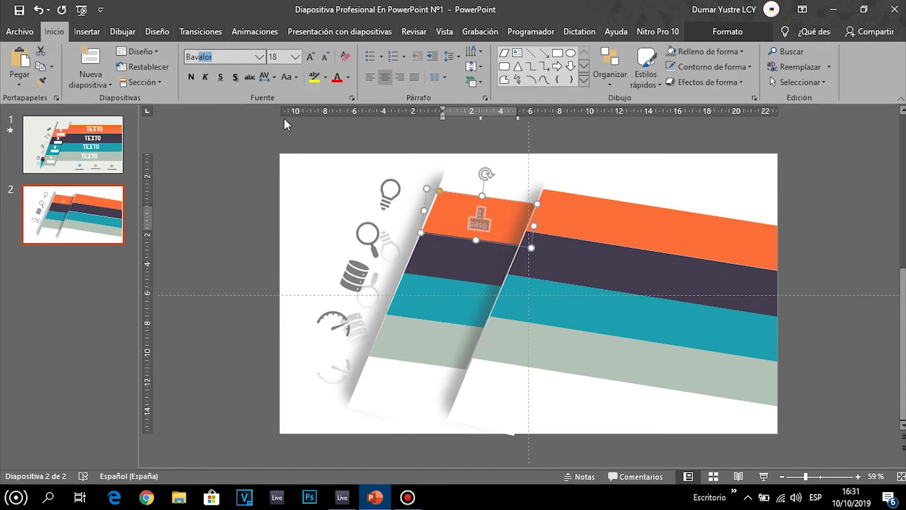
key("Return")
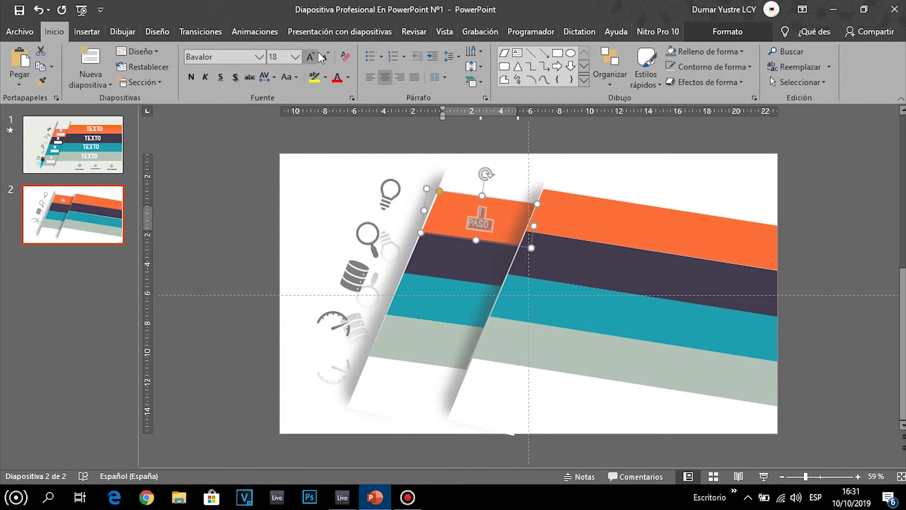
left_click(312, 57)
left_click(312, 57)
left_click(313, 57)
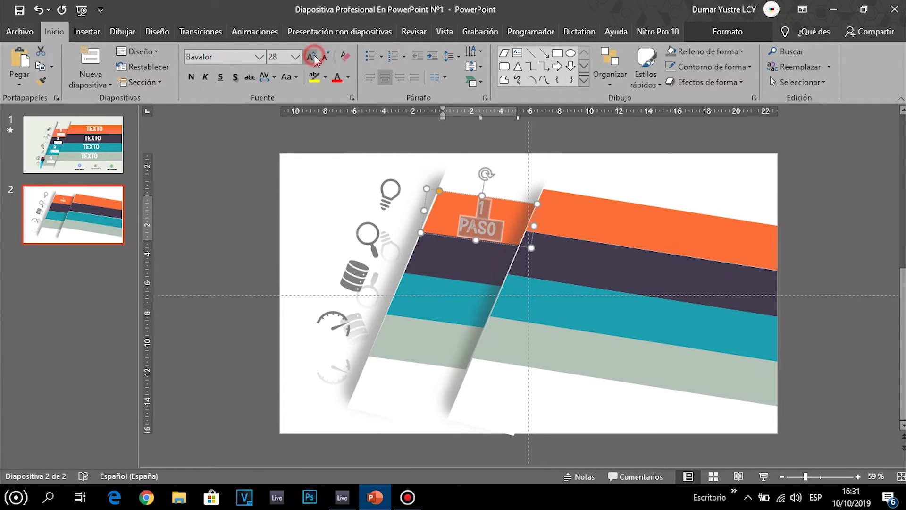
left_click(312, 57)
left_click(312, 57)
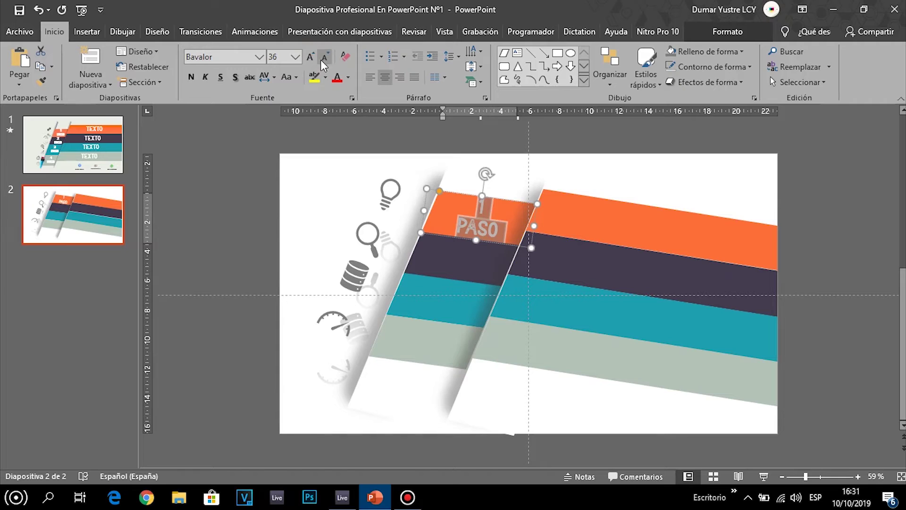
left_click(461, 132)
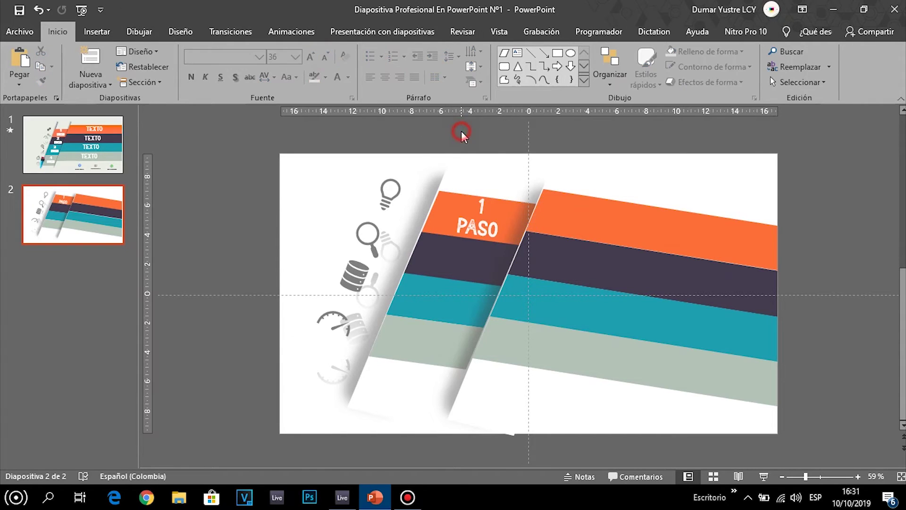
- Type '2 paso', '3 paso' and '4 paso' on the dark purple, teal and gray stripes
left_click(474, 260)
type("2")
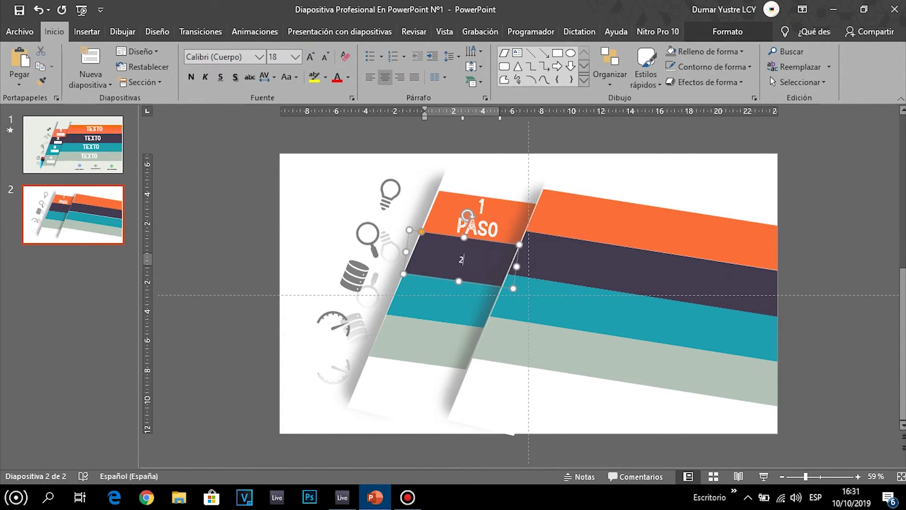
key("Return")
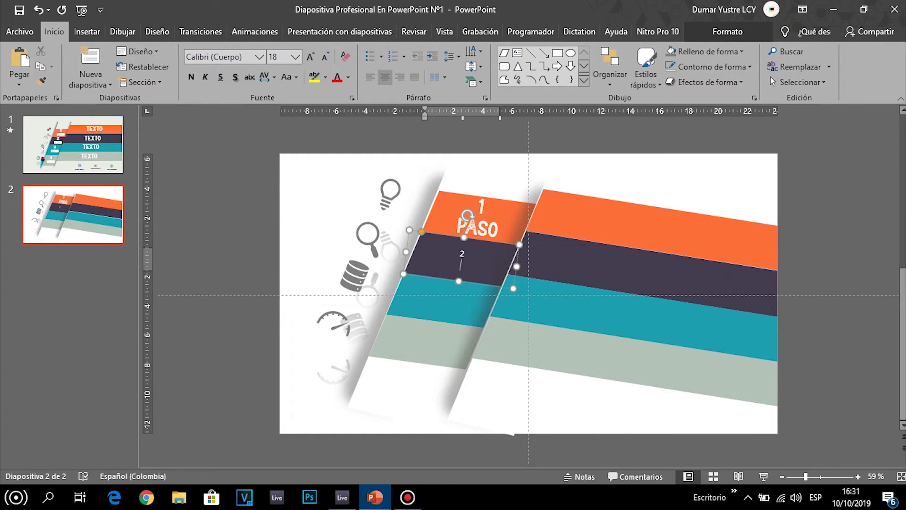
type("paso")
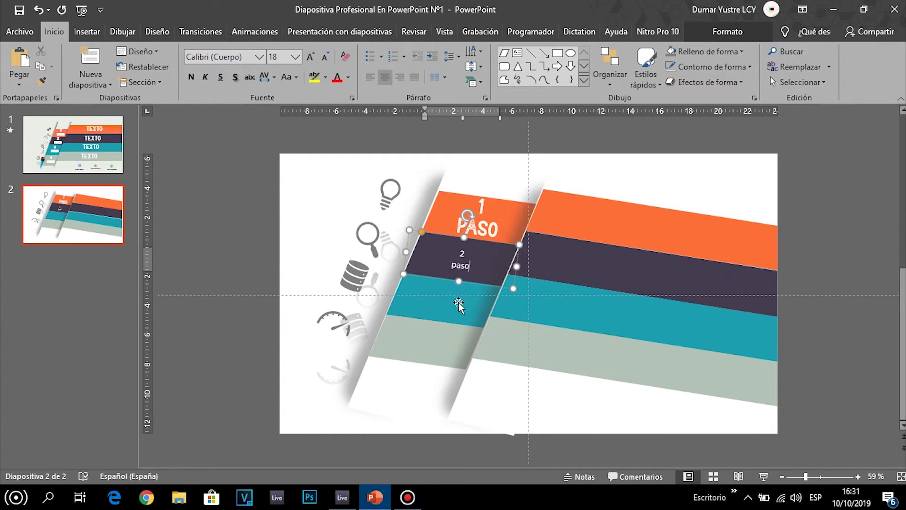
left_click(458, 305)
type("3")
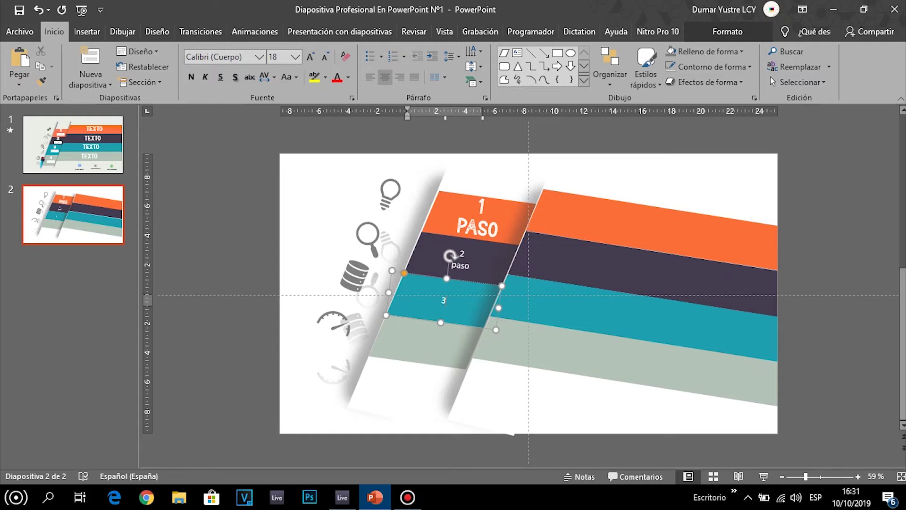
key("Return")
type("paso")
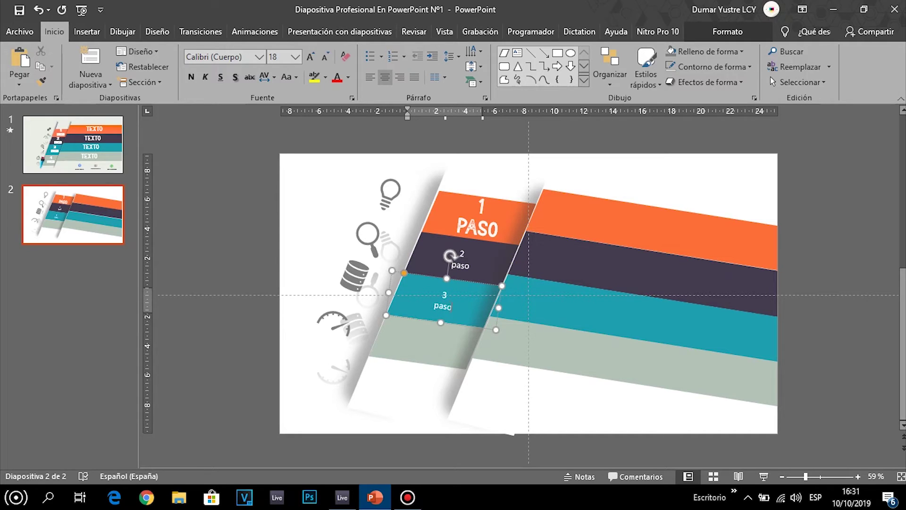
left_click(416, 344)
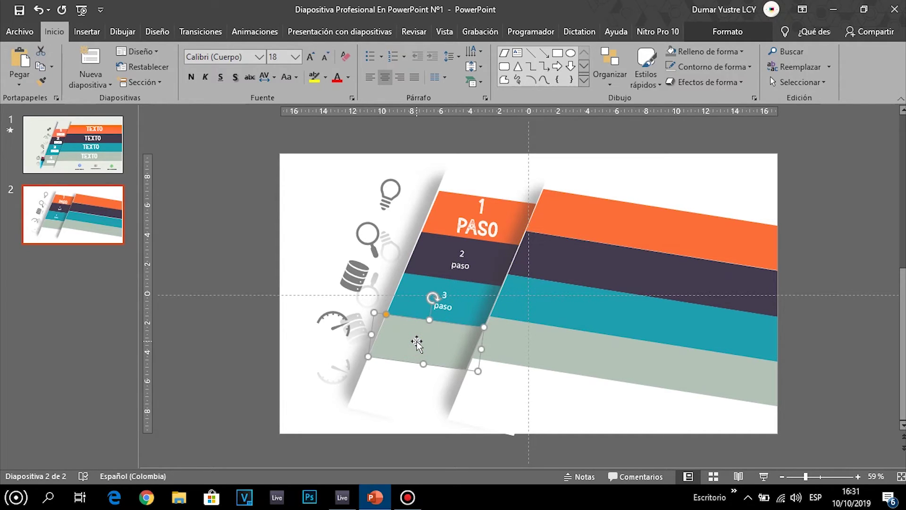
type("4")
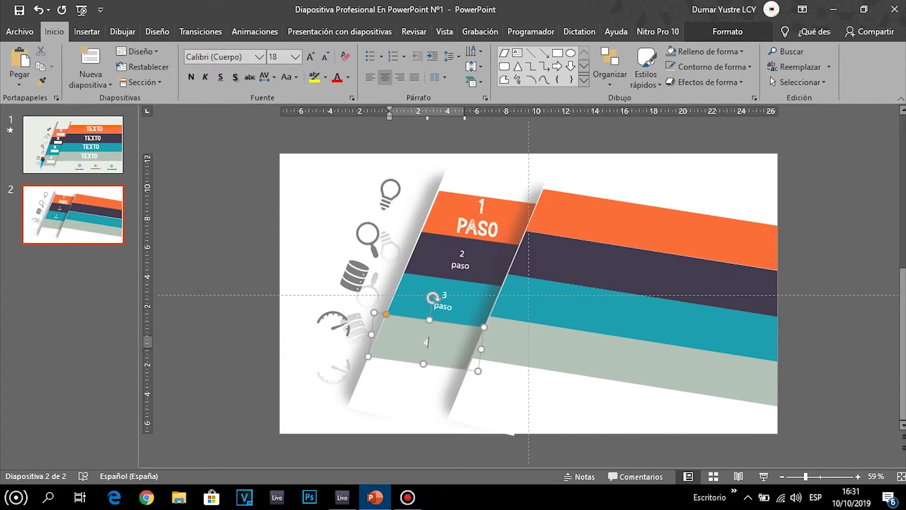
key("Return")
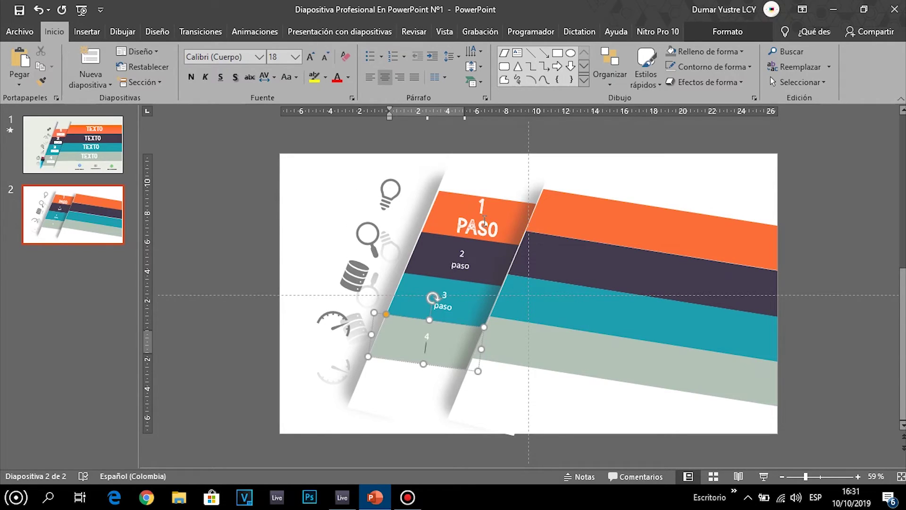
type("paso")
left_click(464, 264)
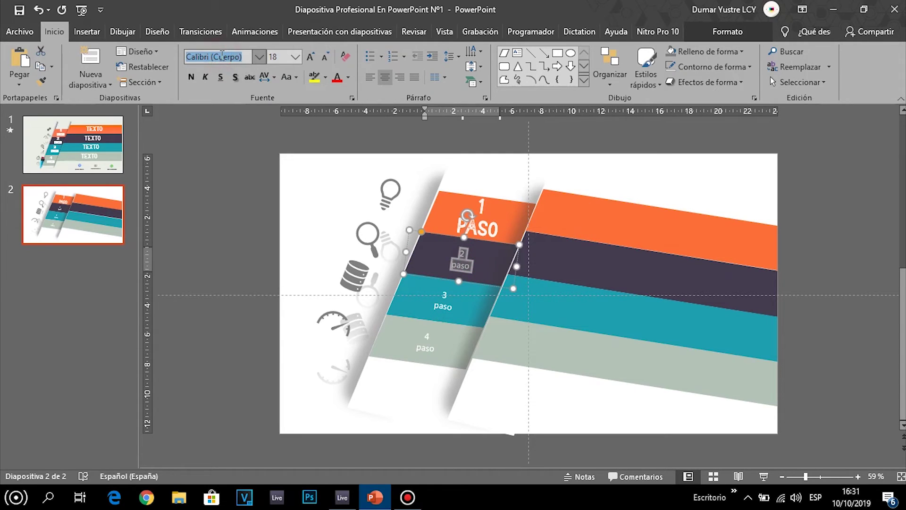
- Set the 2 PASO and 3 PASO labels to Bavalor and enlarge them, 2 PASO to 32 pt
type("Bavalor")
key("Return")
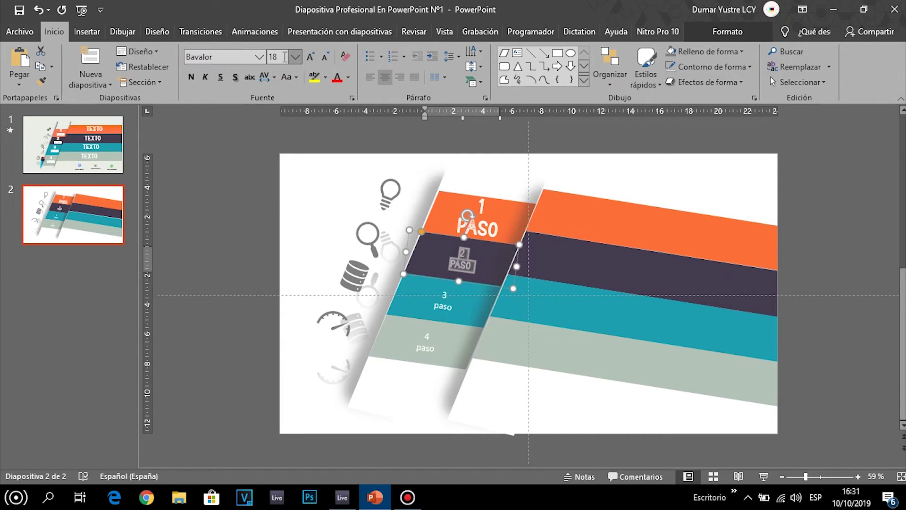
left_click(309, 58)
left_click(309, 57)
left_click(309, 57)
left_click(309, 58)
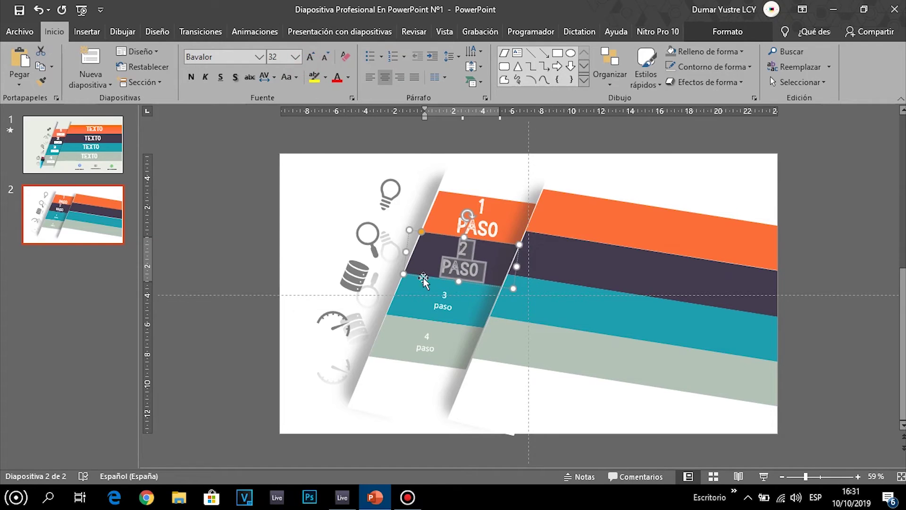
left_click(450, 306)
left_click_drag(453, 309, 433, 292)
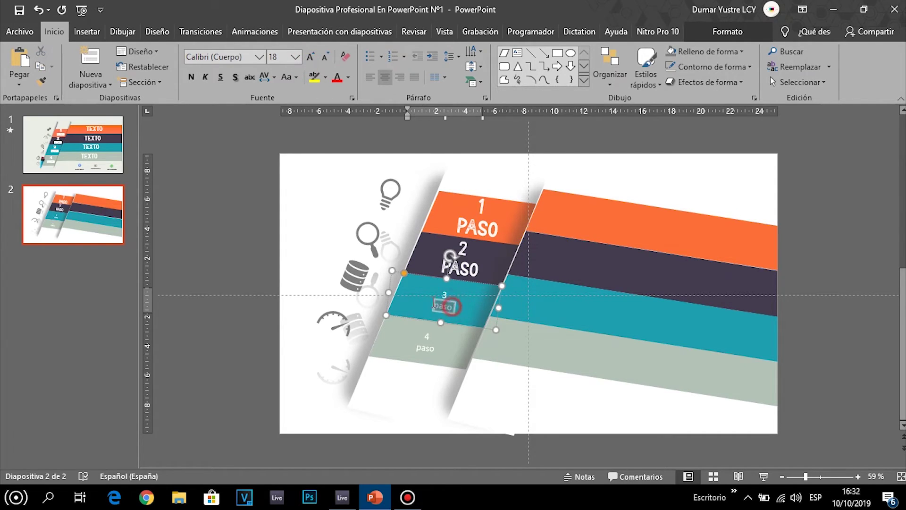
left_click(217, 56)
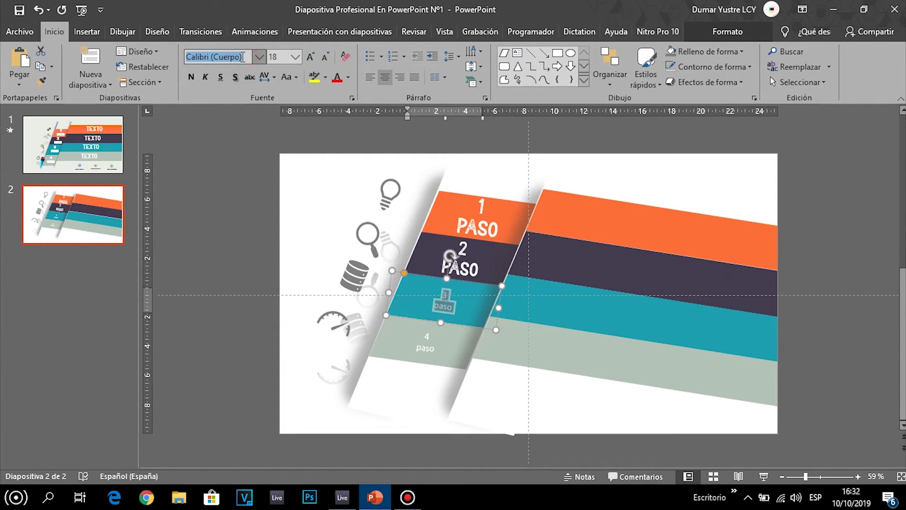
type("Bavalor")
key("Return")
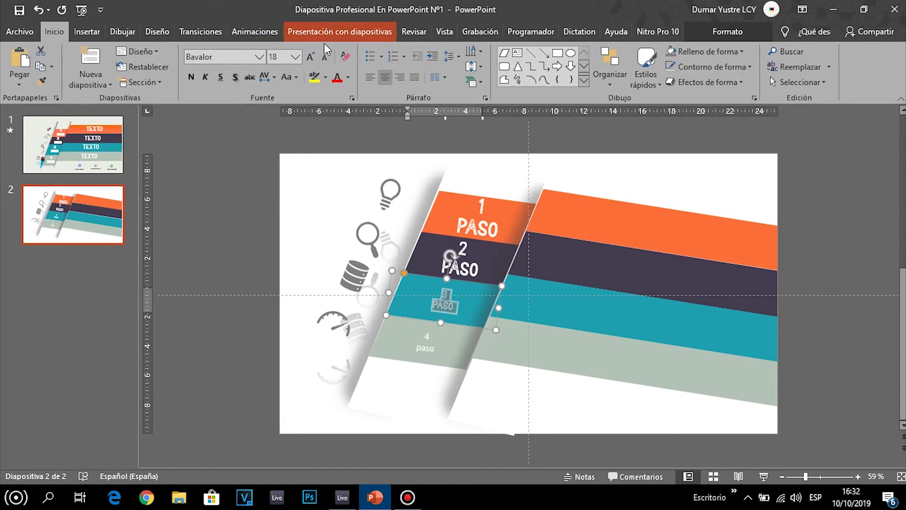
left_click(312, 57)
left_click(312, 58)
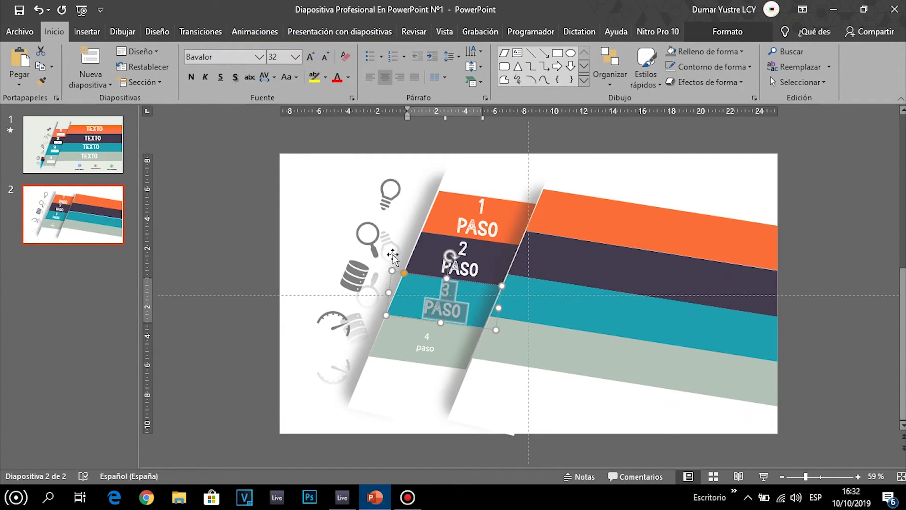
- Set the 4 PASO label to Bavalor at 36 pt
left_click(434, 351)
left_click_drag(434, 351, 404, 333)
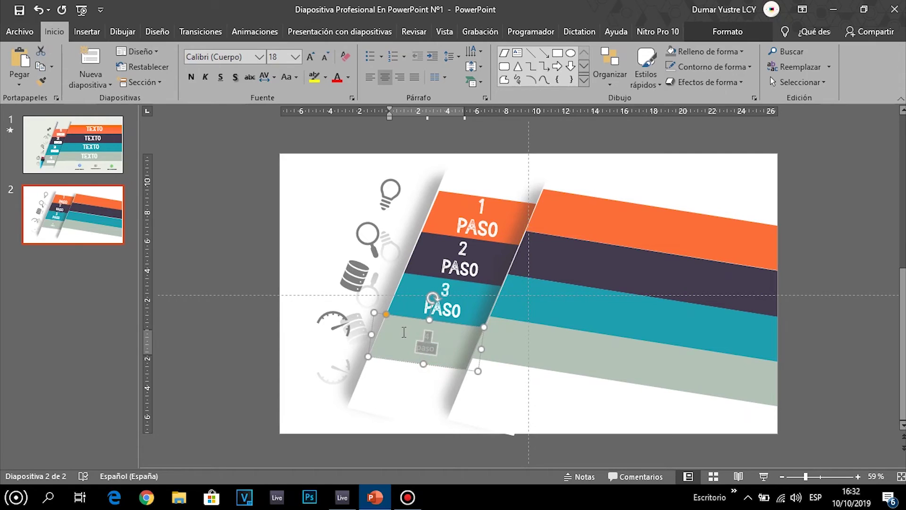
left_click(241, 57)
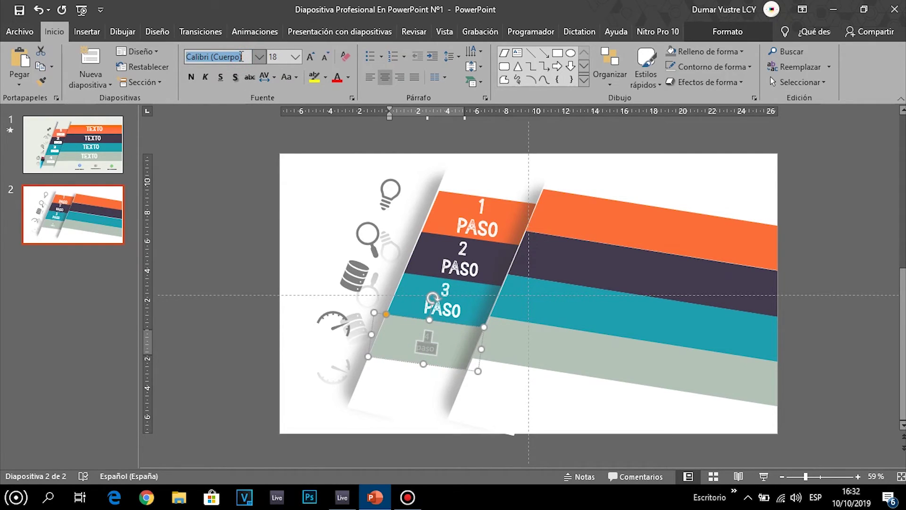
type("Bavalor")
key("Return")
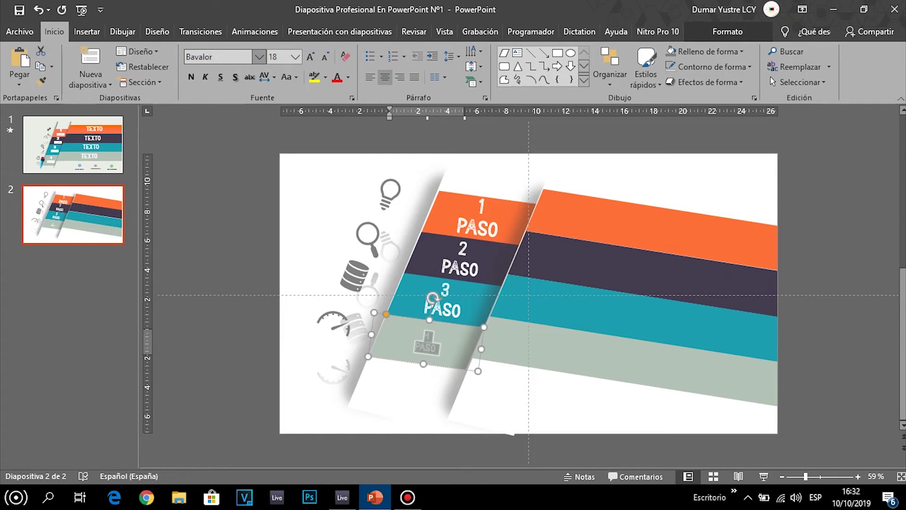
left_click(312, 55)
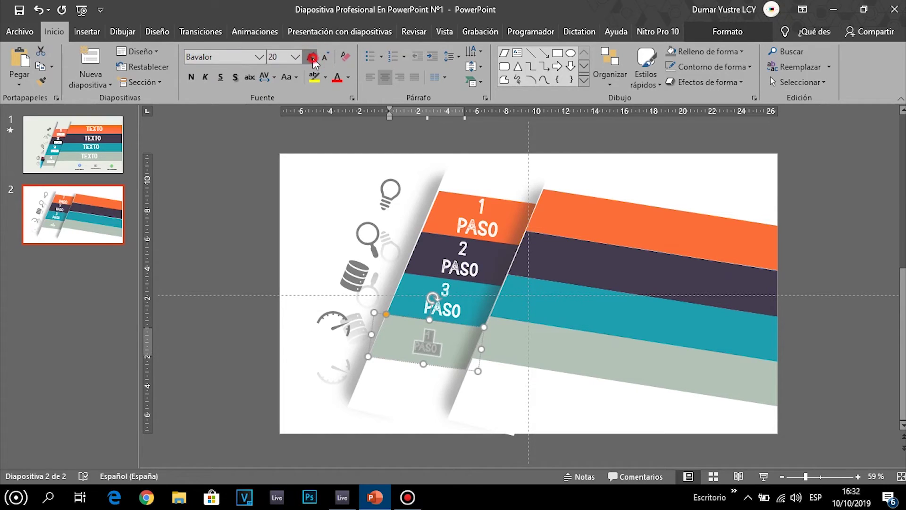
left_click(311, 55)
left_click(312, 56)
left_click(311, 57)
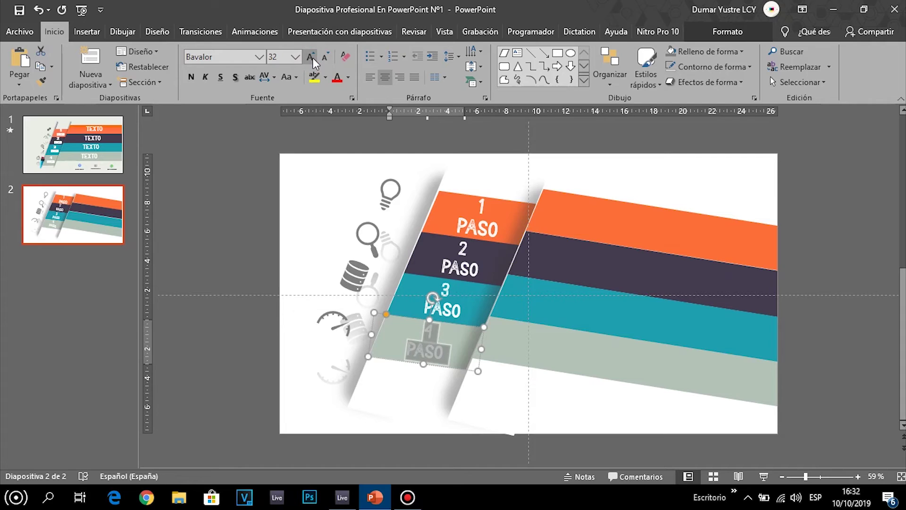
left_click(312, 57)
left_click(178, 201)
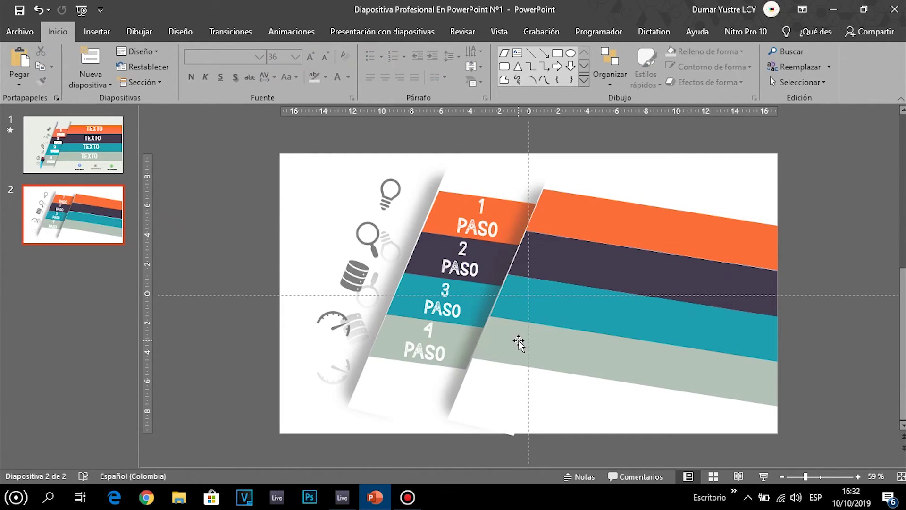
- Preview slide 2 full screen, then label the right panel's orange stripe 'suscribete'
left_click(762, 478)
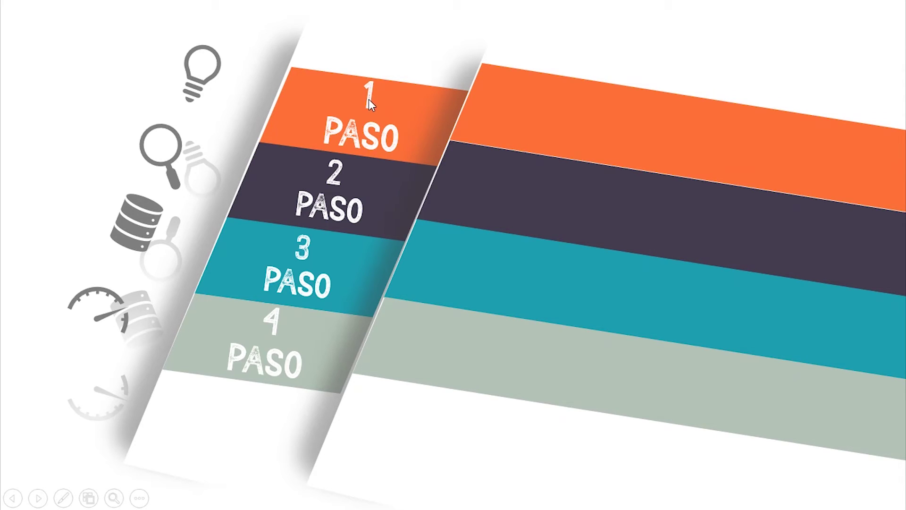
key("Escape")
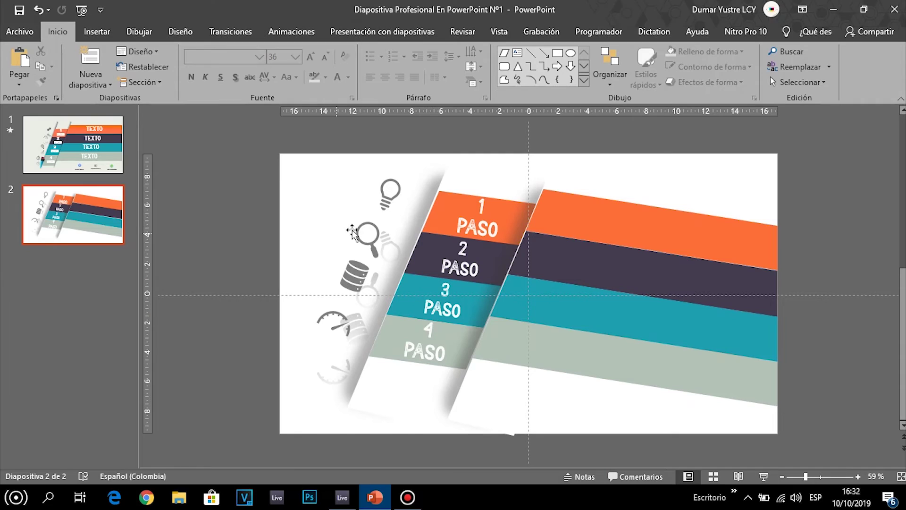
left_click(616, 221)
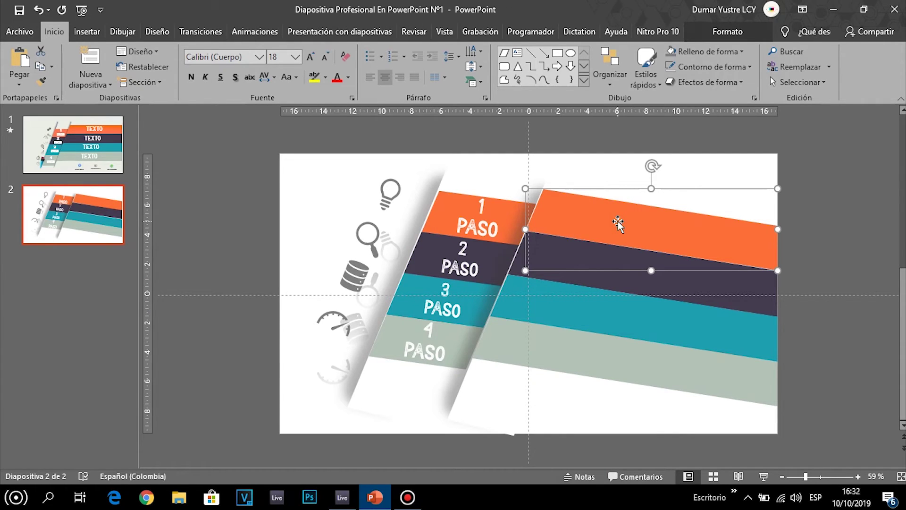
type("sus")
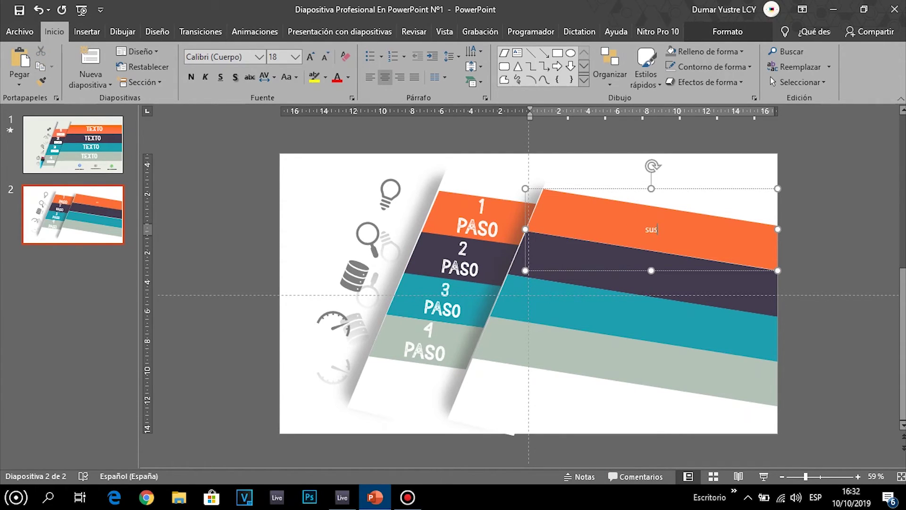
type("cribete")
- Label the purple, teal and grey stripes 'like', 'Com,parttir' and 'otra'
left_click(715, 292)
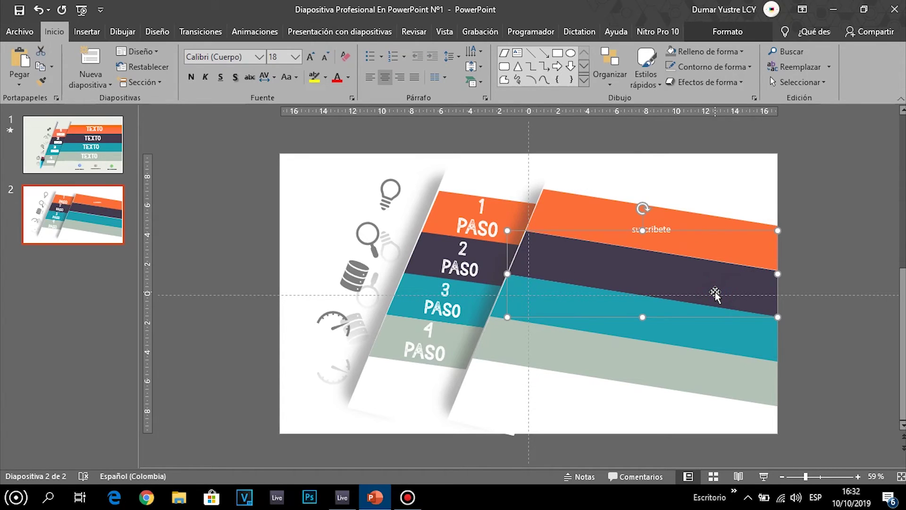
type("d")
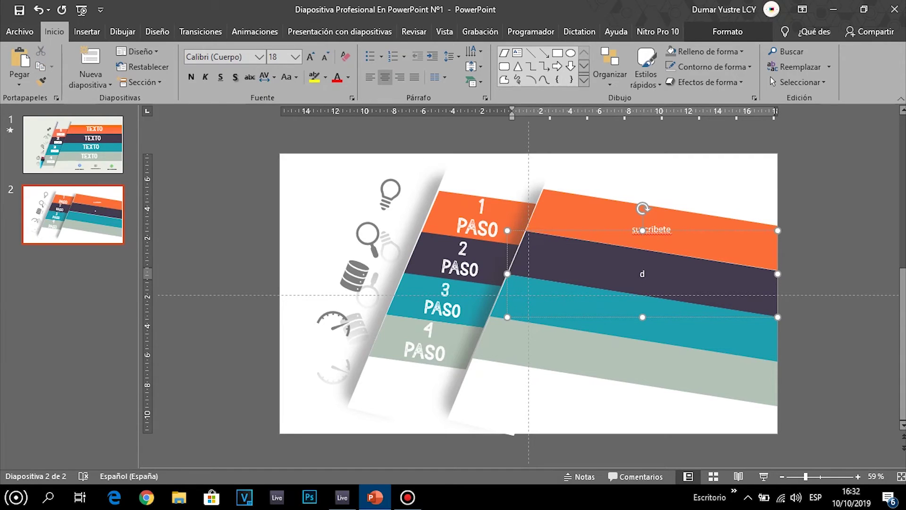
key("BackSpace")
type("like")
left_click(721, 332)
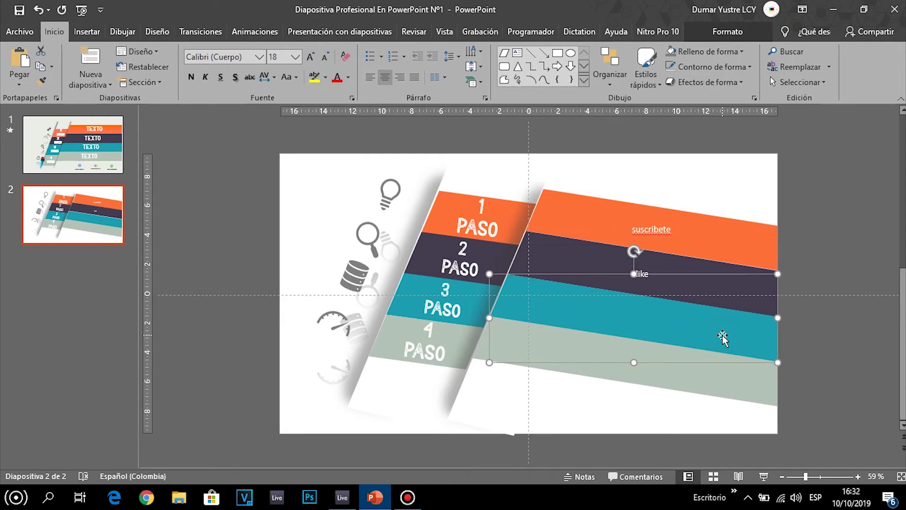
type("Com,partt")
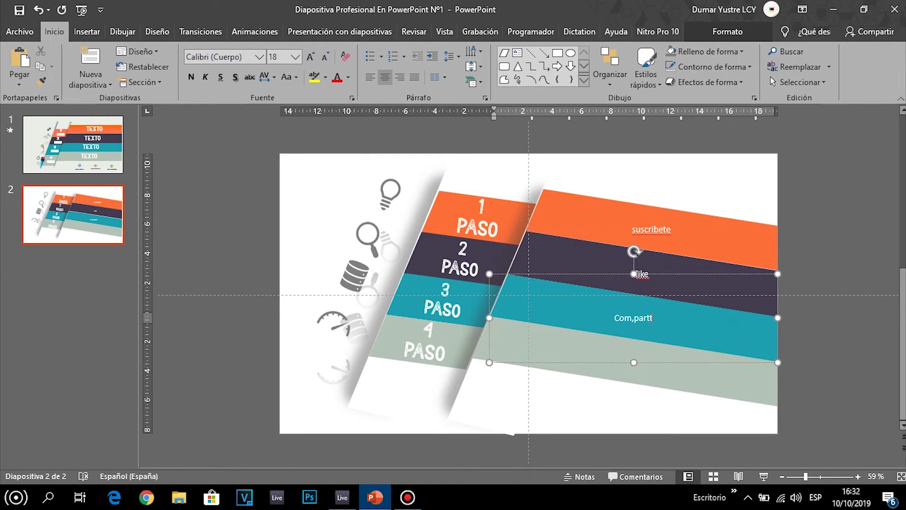
key("BackSpace")
type("ir")
left_click(724, 377)
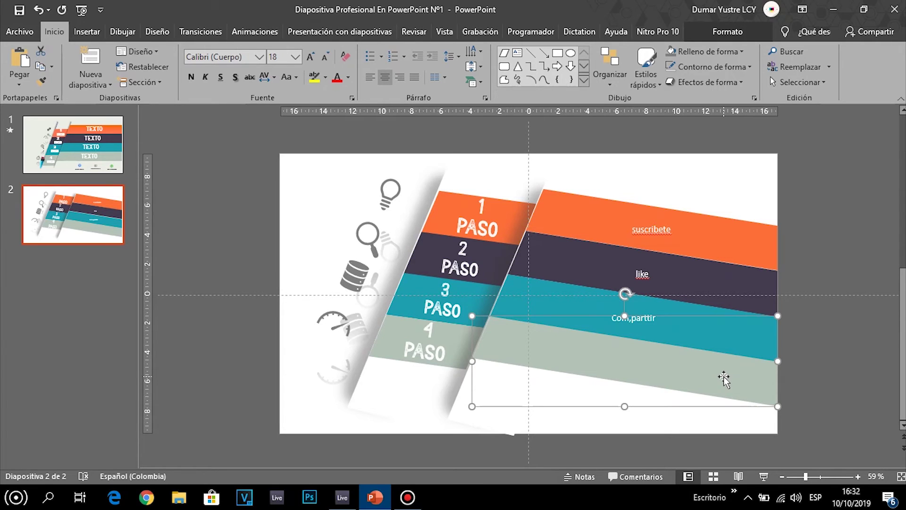
type("ota")
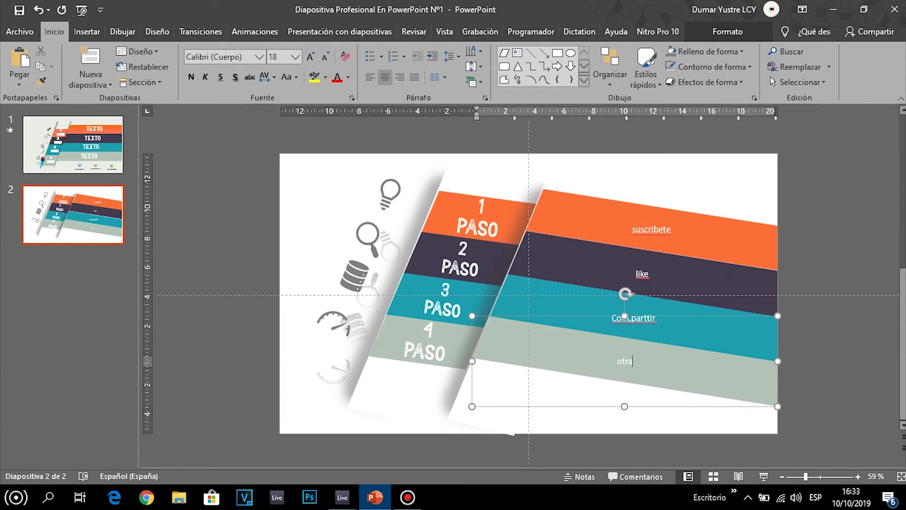
left_click(855, 192)
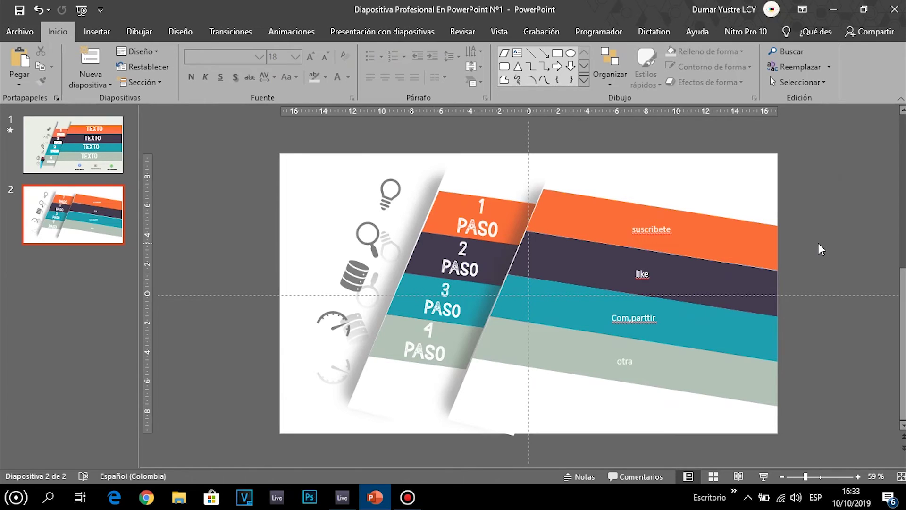
- On slide 1, select the Facebook, Instagram and WhatsApp icons in the footer
left_click(73, 144)
left_click(561, 398)
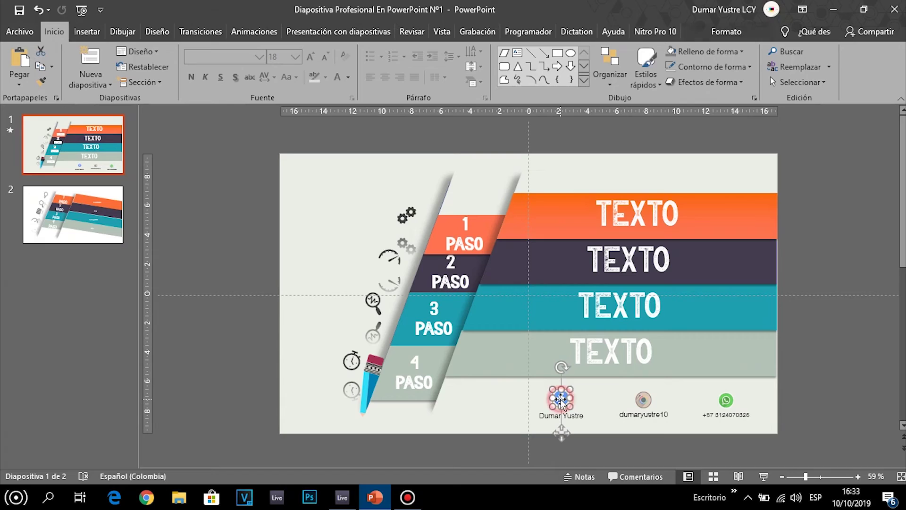
left_click(644, 401)
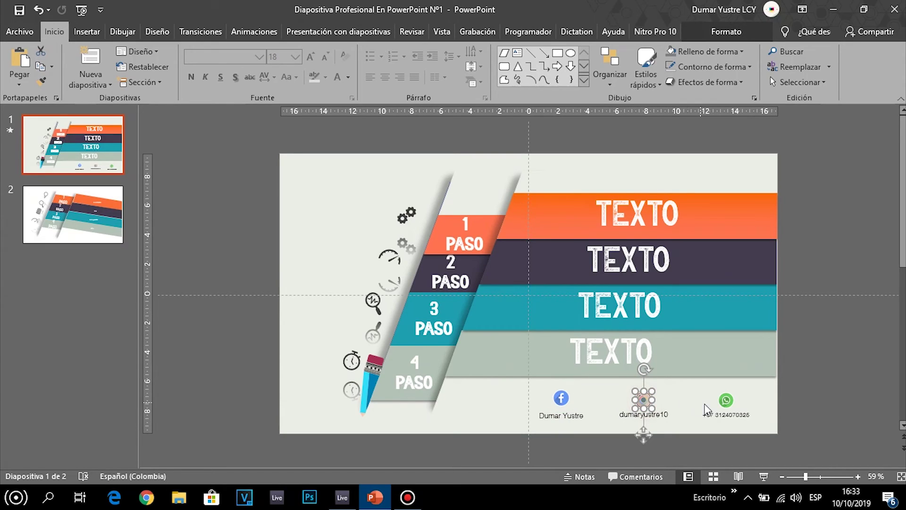
left_click(729, 401)
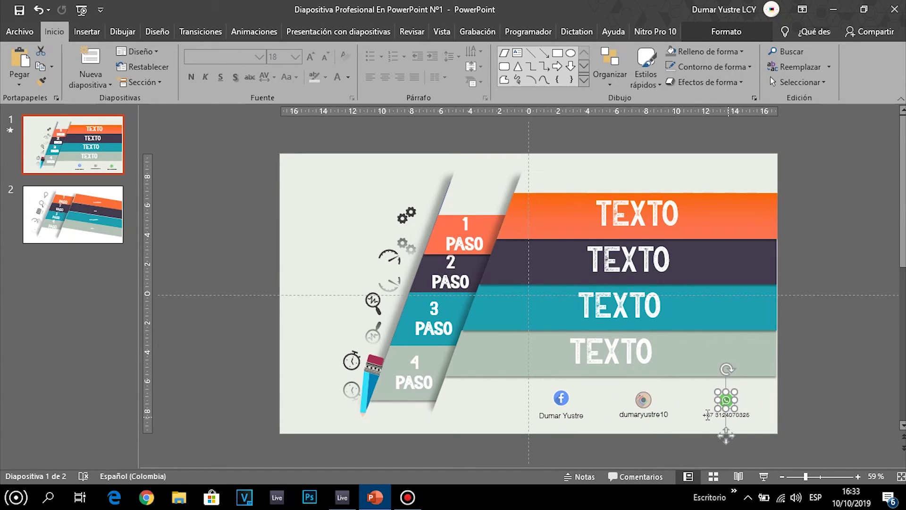
left_click(643, 400)
left_click(563, 399)
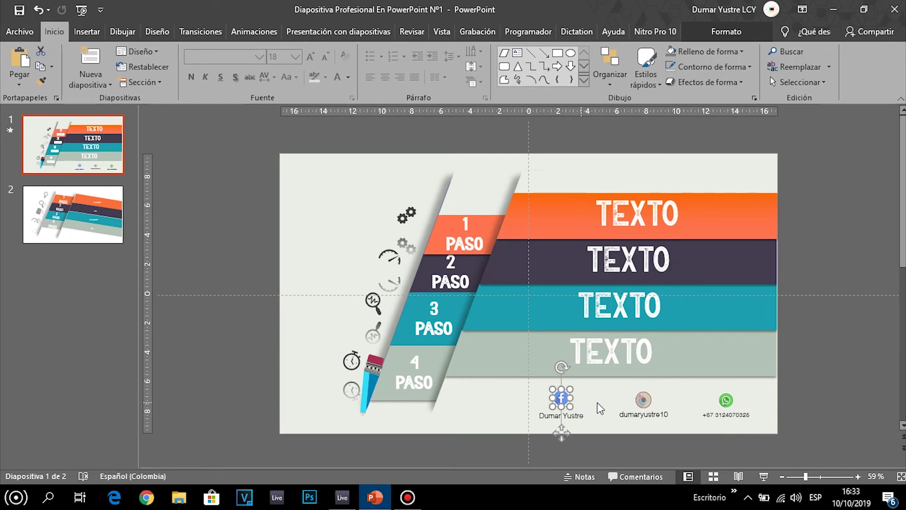
- Zoom in on the footer, then zoom back out from 184% to 59% to show the whole slide
left_click(829, 477)
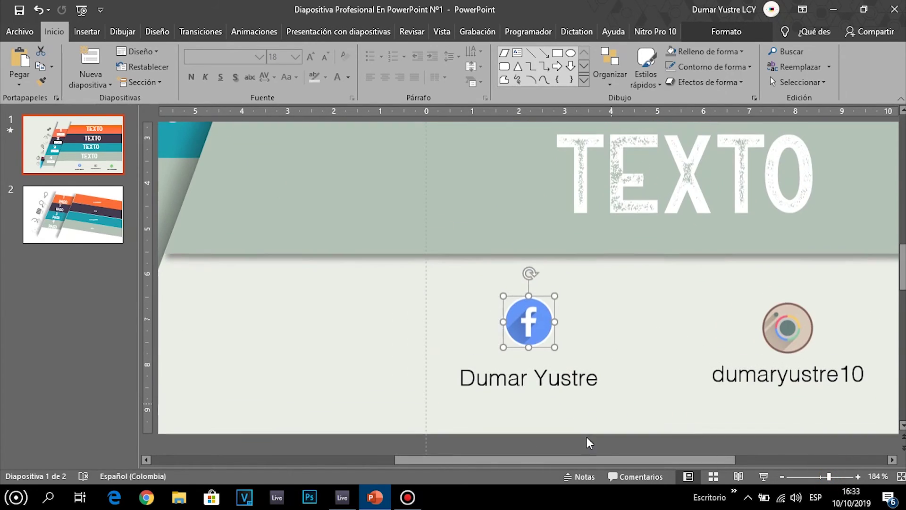
left_click_drag(596, 457, 687, 454)
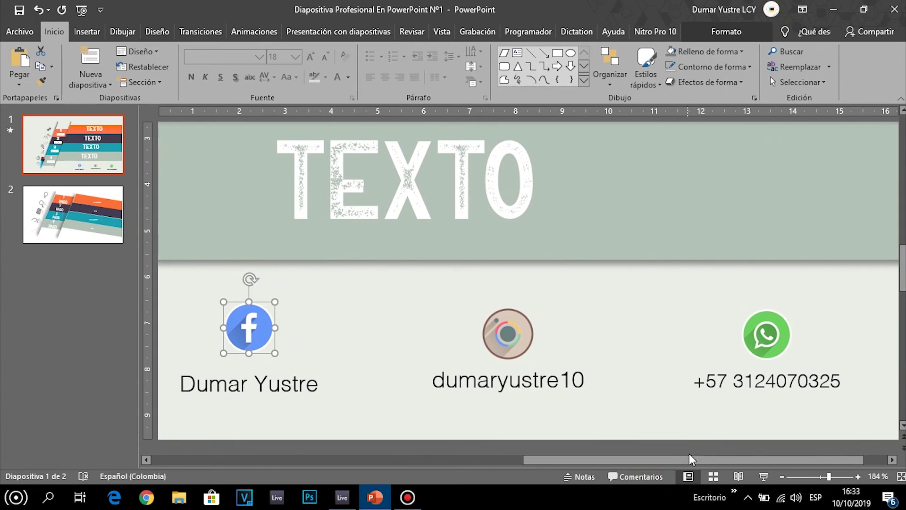
mouse_move(687, 454)
left_mouse_down()
mouse_move(745, 458)
mouse_move(647, 466)
left_mouse_up()
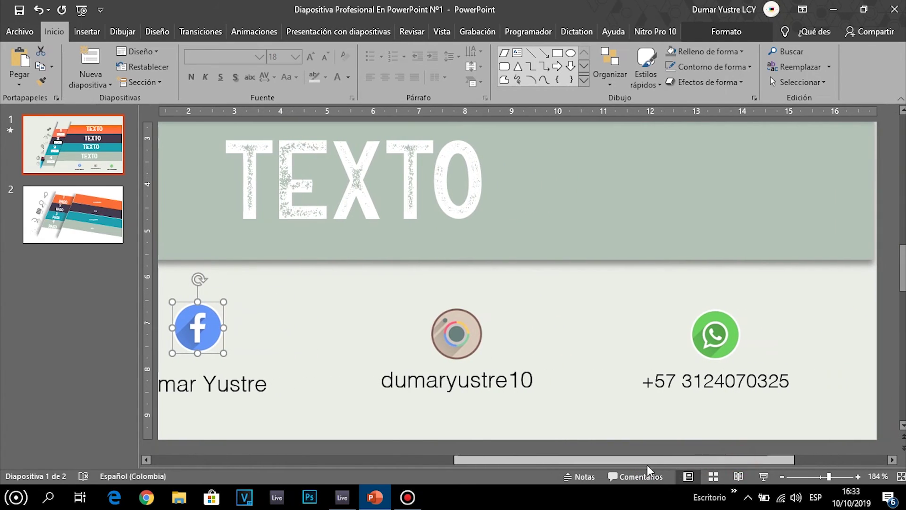
left_click(811, 477)
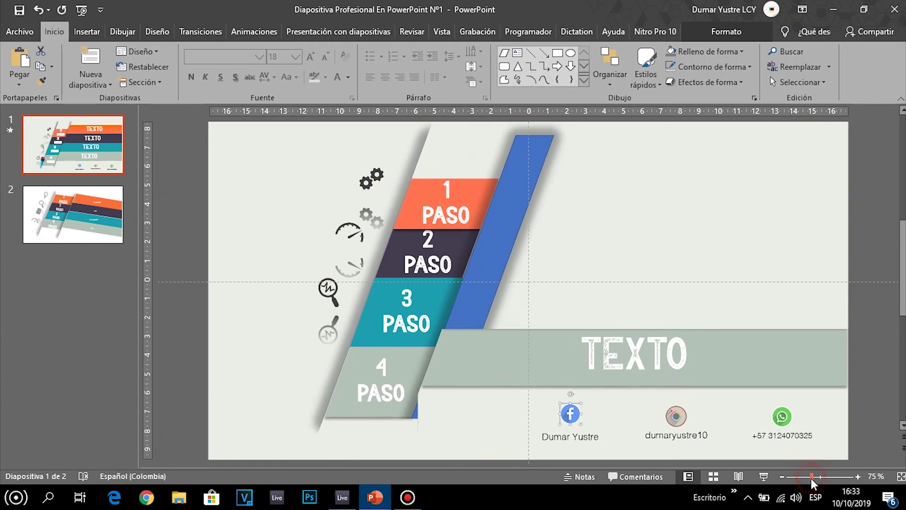
left_click(803, 475)
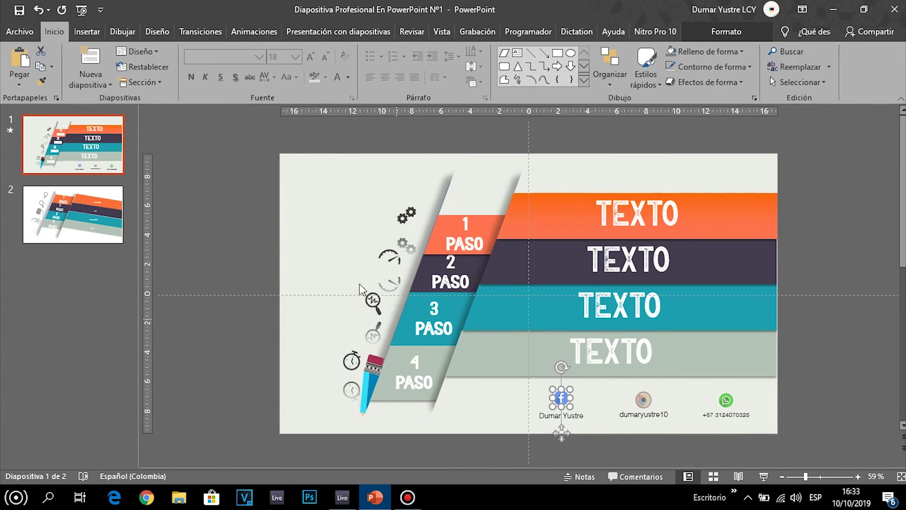
- Select the gears, magnifier and stopwatch icons, then move the network-nodes icon group up beside the gears
left_click(404, 215)
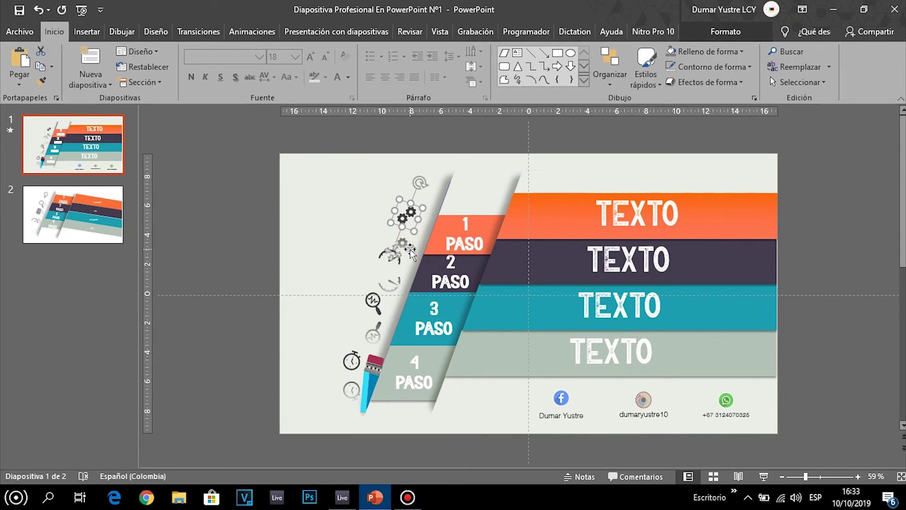
left_click(372, 304)
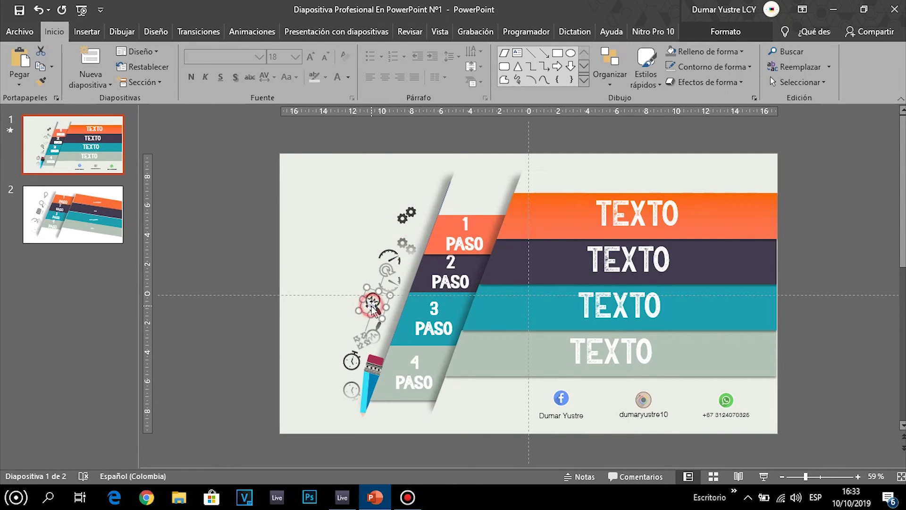
key("Tab")
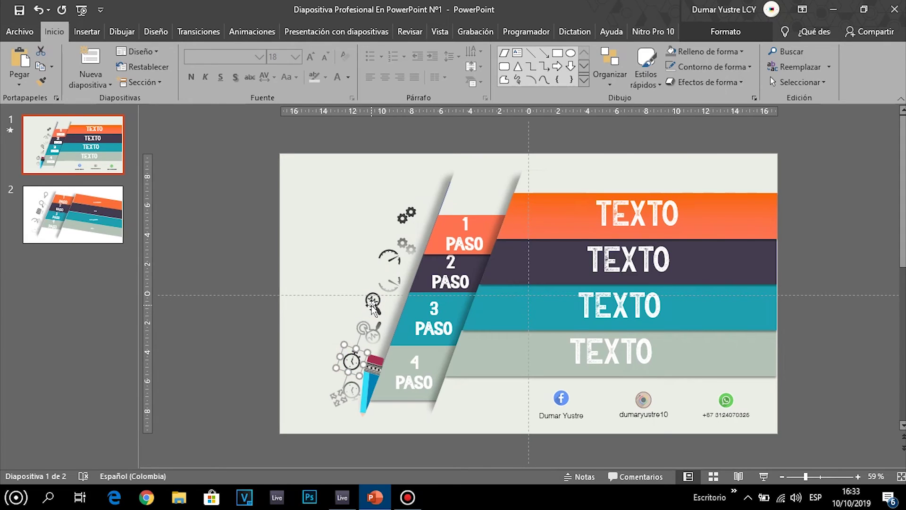
left_click_drag(373, 307, 414, 204)
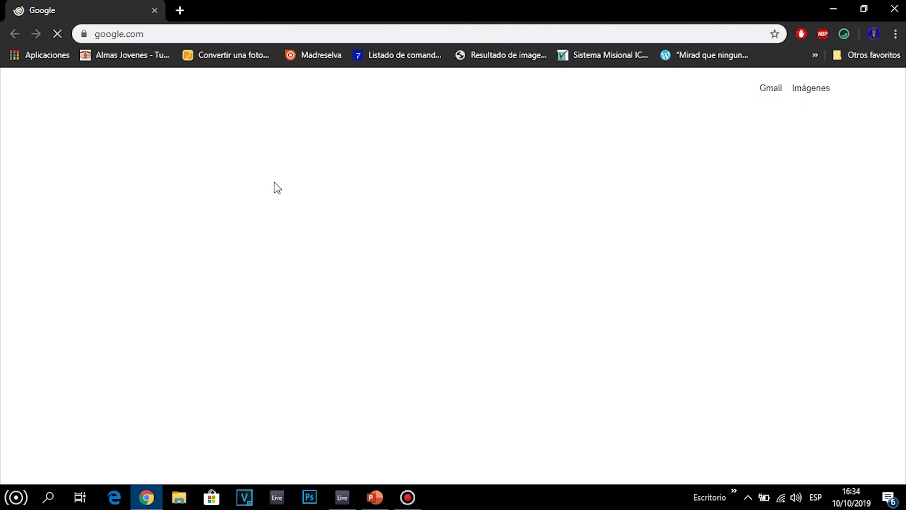
- Search Google Images for 'vector computador'
left_click(201, 37)
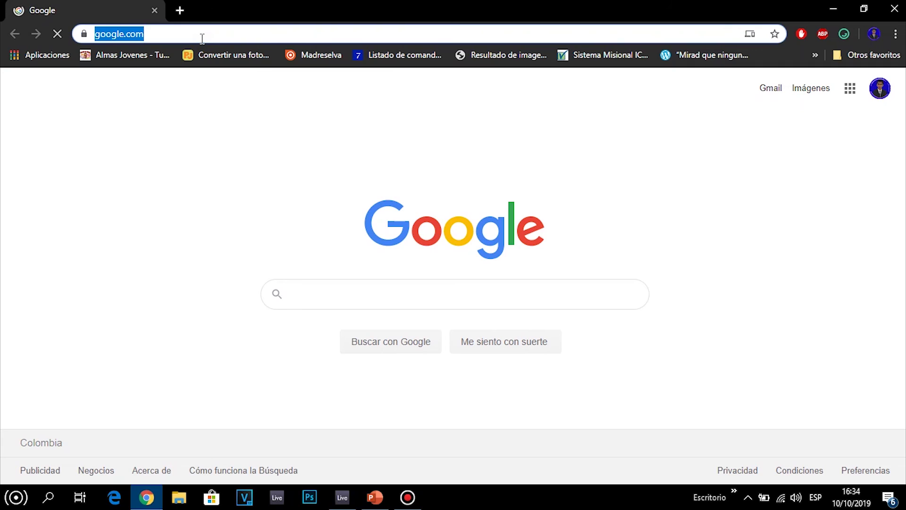
key("BackSpace")
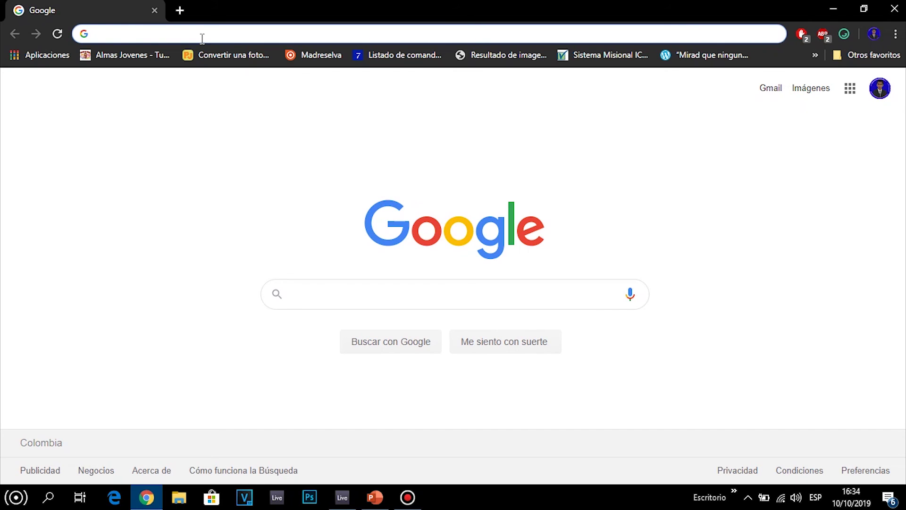
type("vector ")
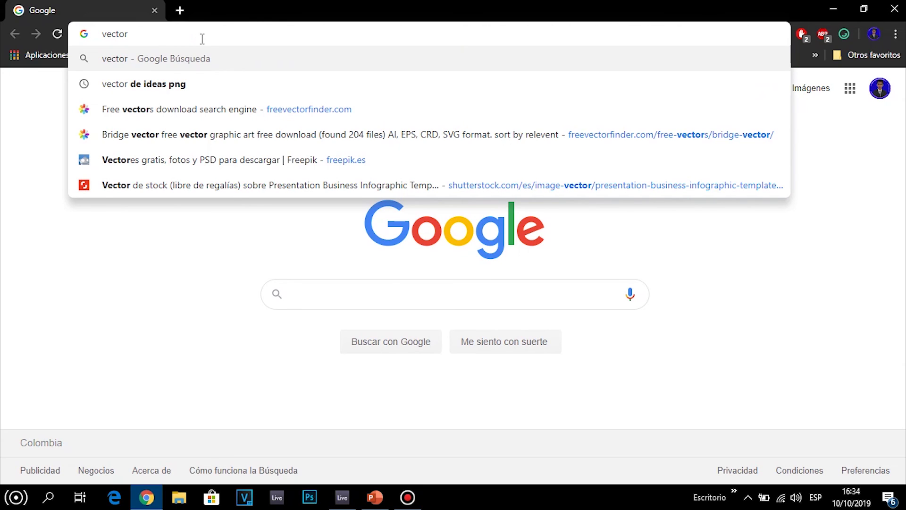
type("co")
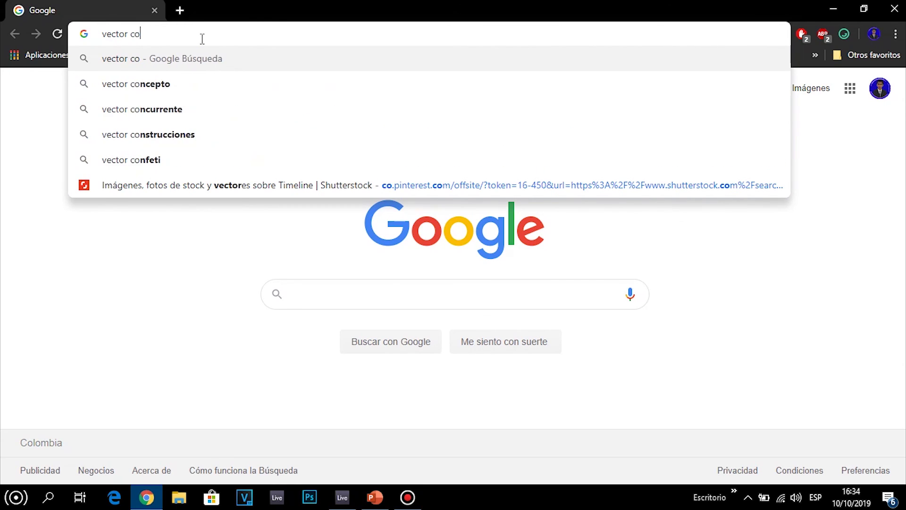
type("mputador")
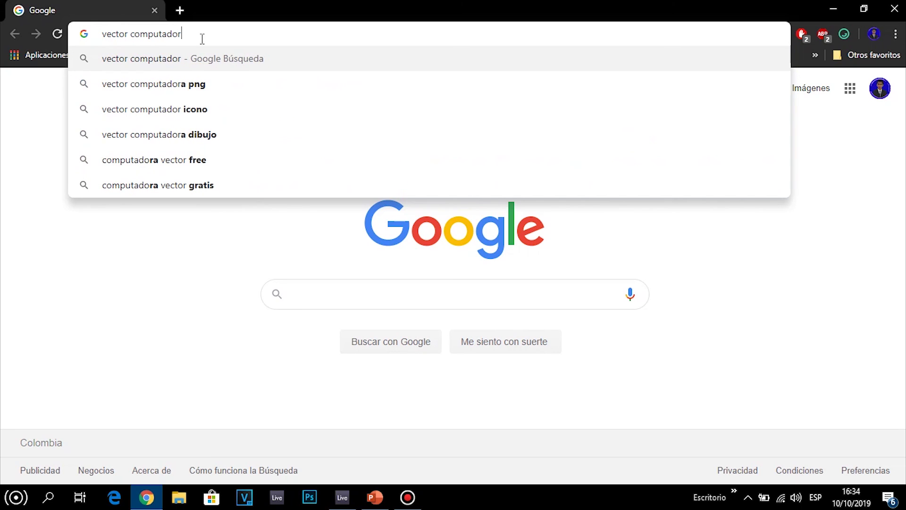
key("Return")
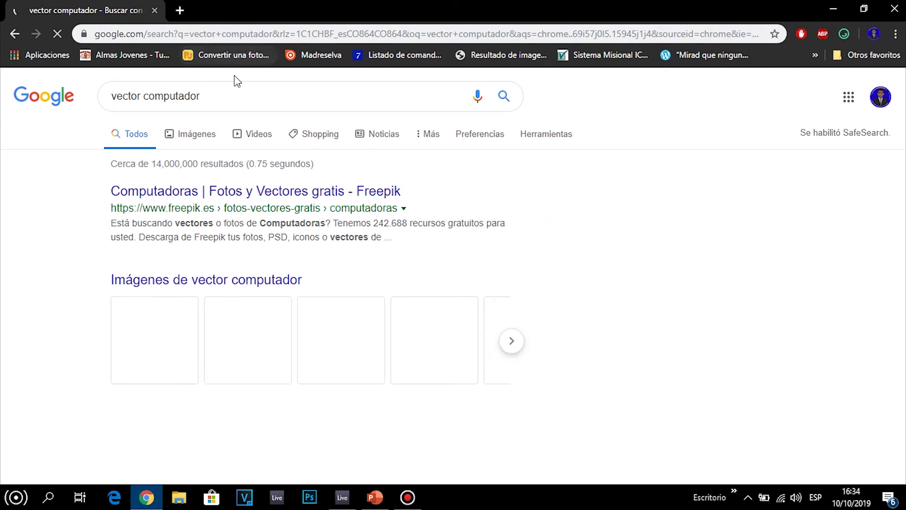
left_click(199, 141)
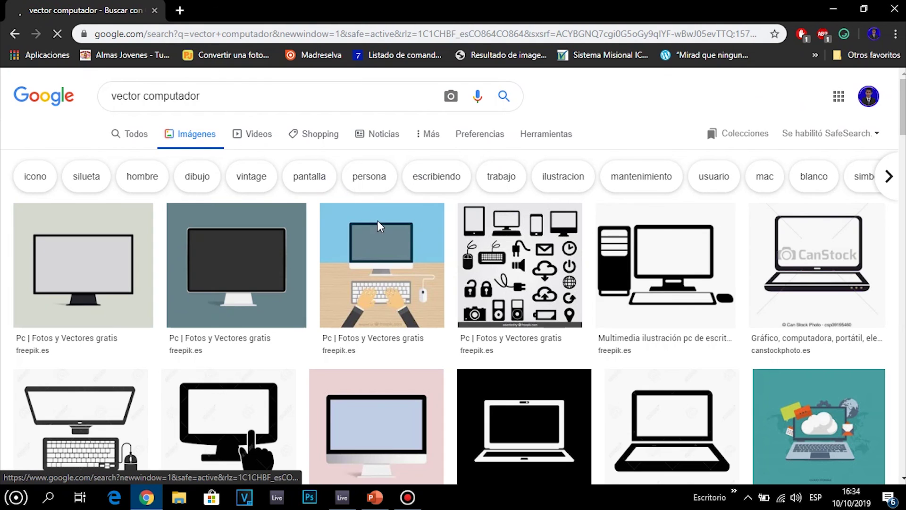
- Preview and browse the black computer-icons set from freepik, then minimize the browser
left_click(538, 270)
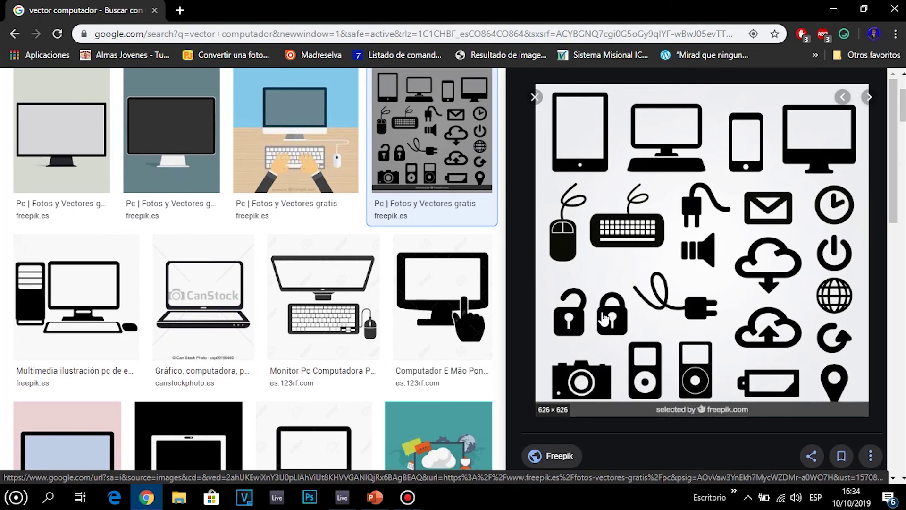
scroll(684, 377, "down", 4)
scroll(687, 366, "down", 2)
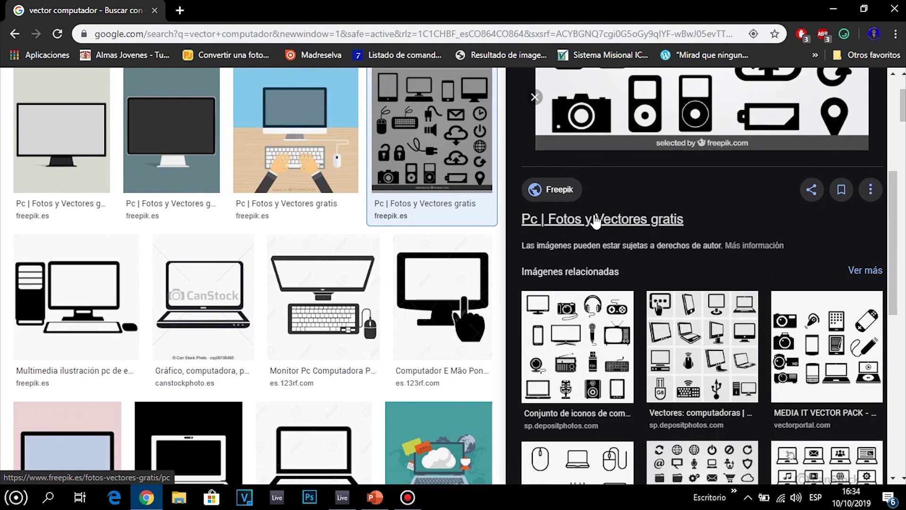
scroll(600, 219, "up", 5)
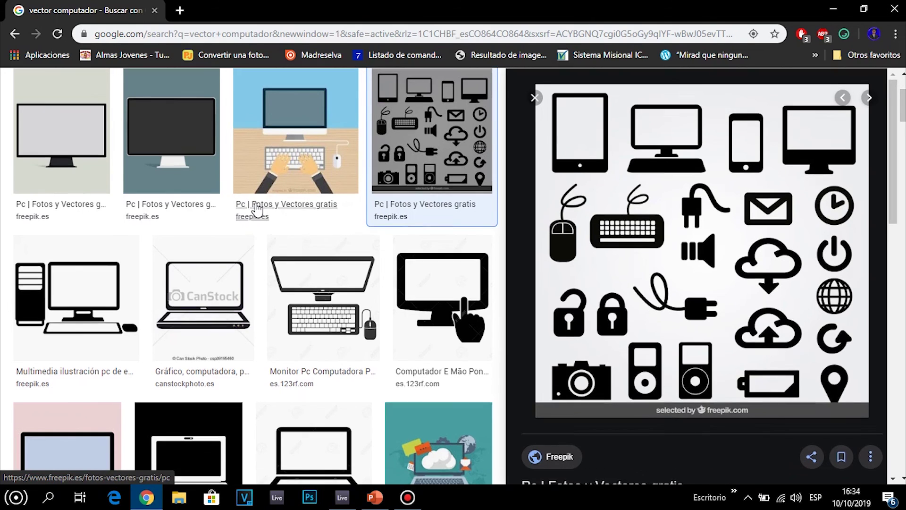
scroll(250, 208, "up", 3)
scroll(255, 210, "down", 2)
scroll(261, 214, "down", 5)
scroll(261, 215, "down", 5)
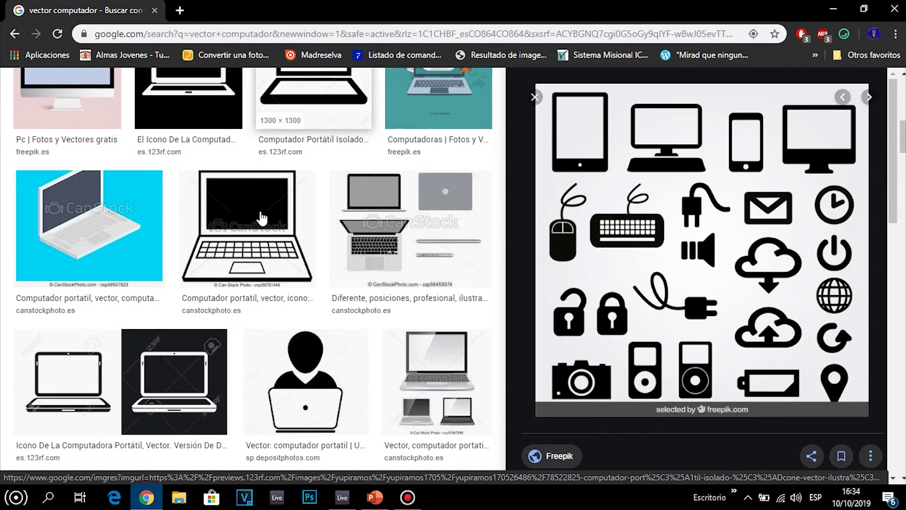
scroll(262, 217, "down", 4)
scroll(265, 218, "down", 2)
scroll(264, 218, "down", 1)
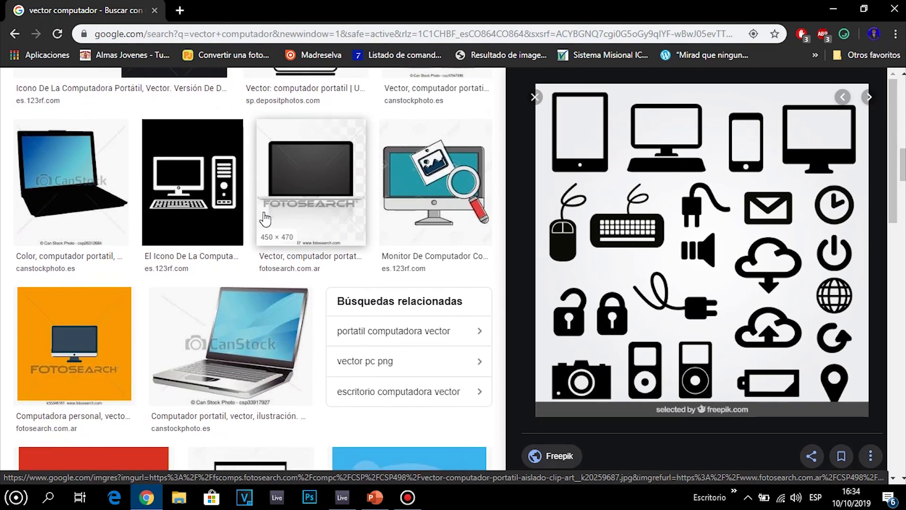
scroll(264, 219, "down", 2)
scroll(264, 220, "down", 3)
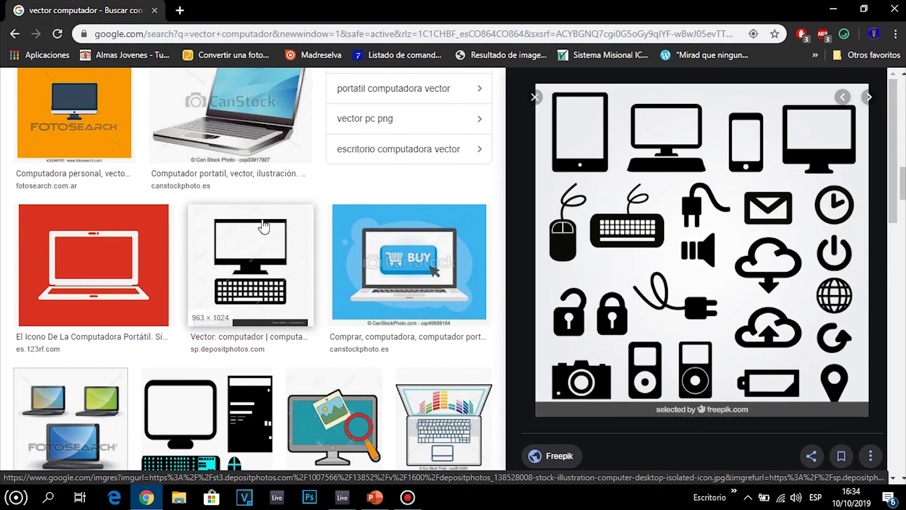
scroll(263, 227, "down", 8)
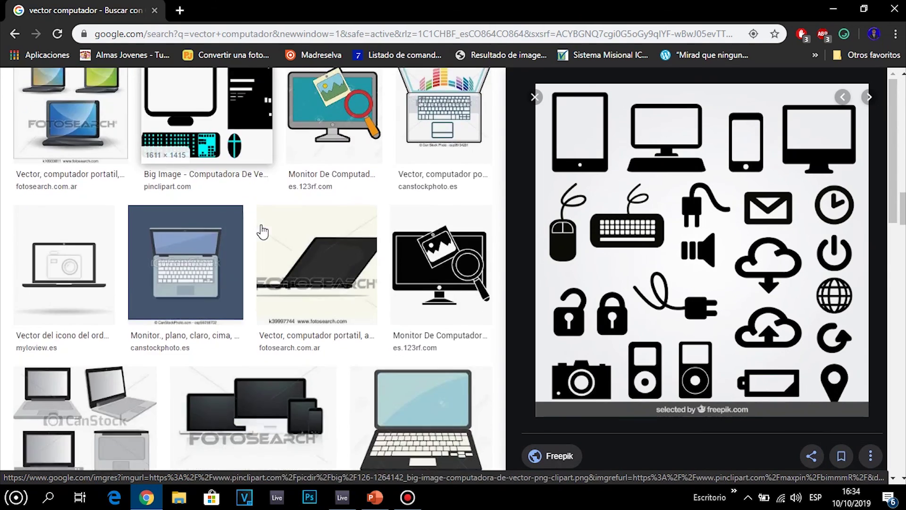
scroll(263, 228, "down", 4)
scroll(263, 231, "down", 4)
scroll(264, 234, "down", 6)
scroll(263, 233, "down", 7)
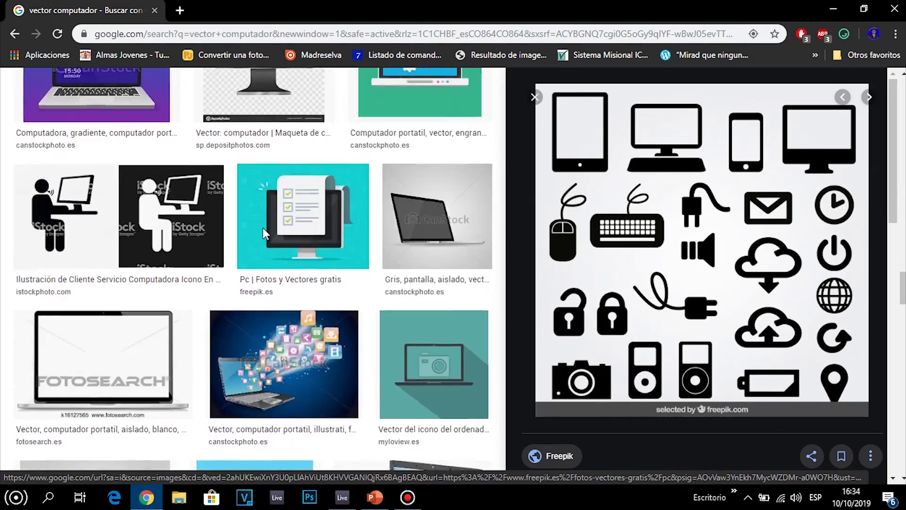
scroll(264, 234, "down", 5)
scroll(266, 235, "down", 4)
scroll(268, 236, "up", 12)
scroll(267, 237, "up", 10)
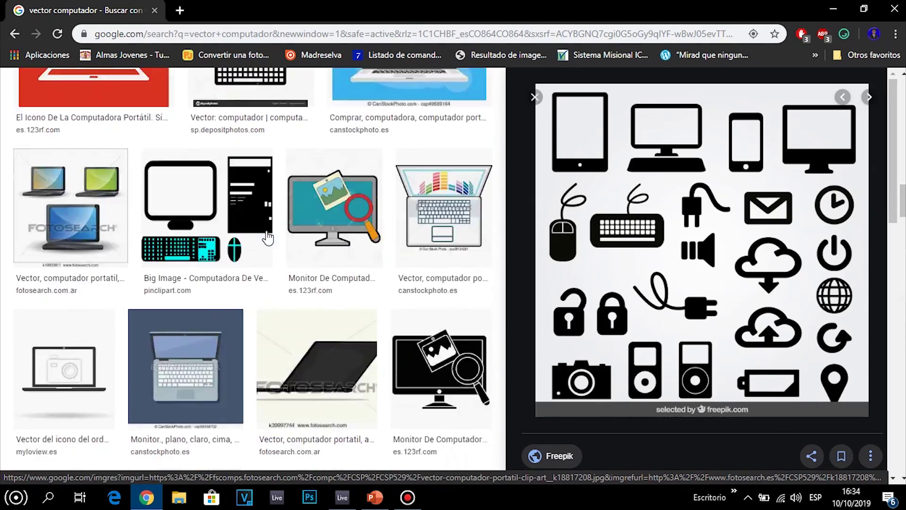
scroll(267, 238, "up", 10)
scroll(267, 238, "up", 10)
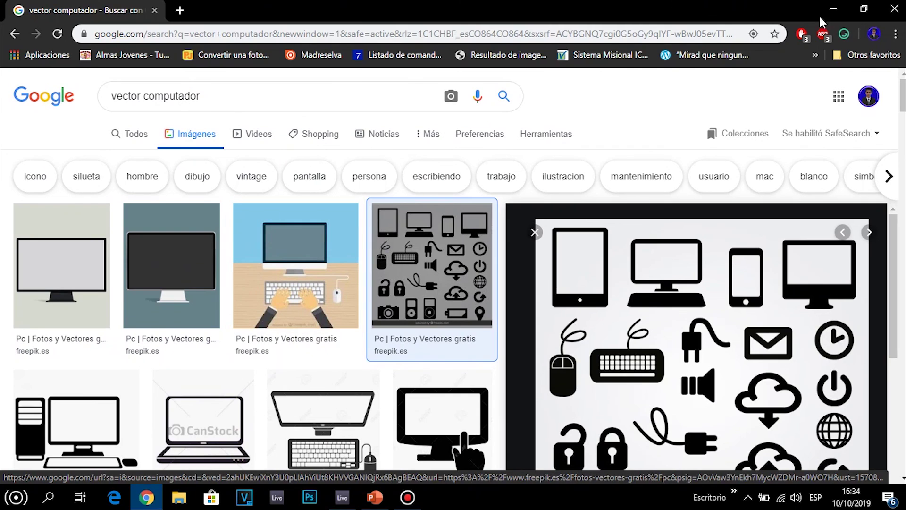
left_click(833, 9)
- Deselect everything on slide 1 and minimize the PowerPoint window
left_click(341, 194)
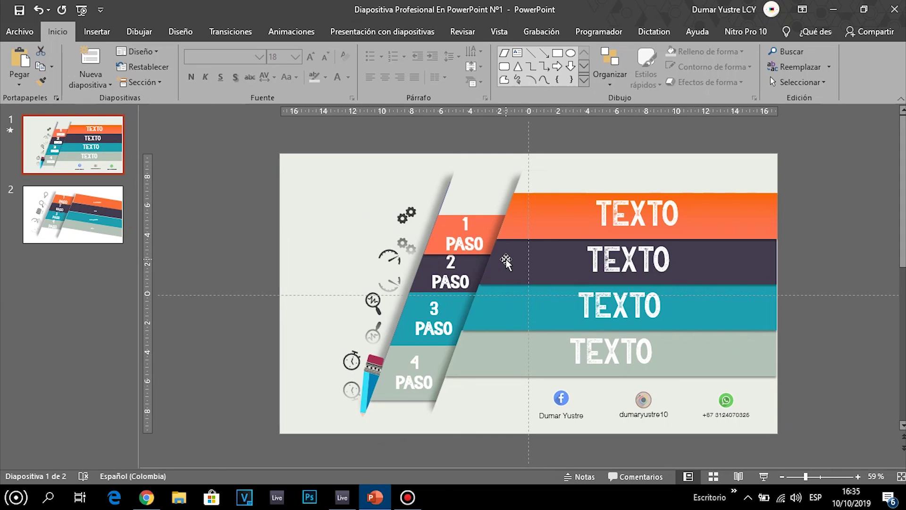
left_click(834, 8)
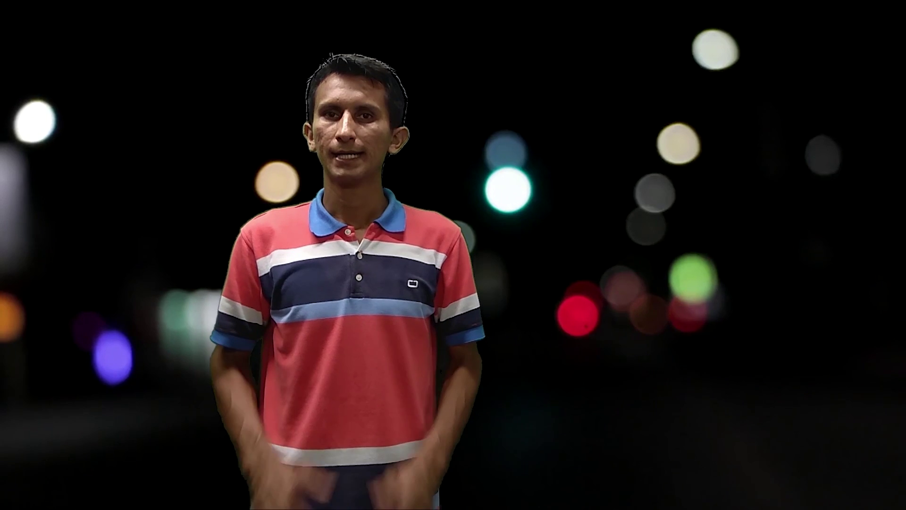